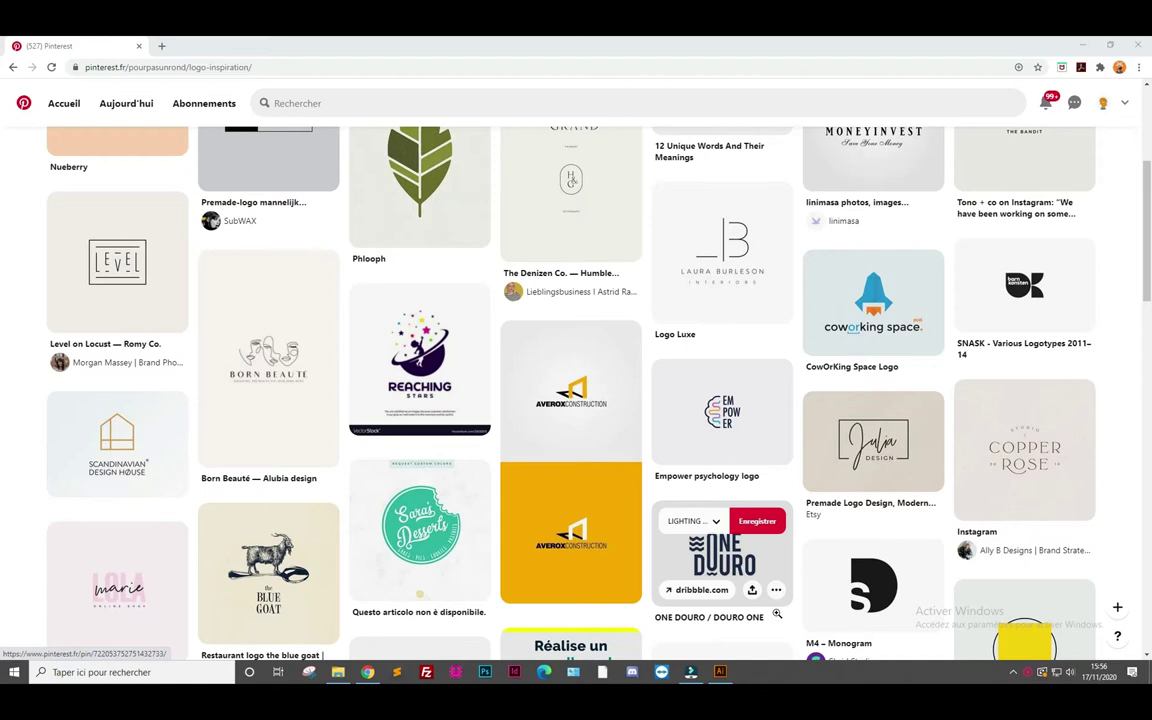
# Copy the AVEROX CONSTRUCTION logo image from its Pinterest pin and paste it onto the Illustrator artboard
pyautogui.click(578, 423)
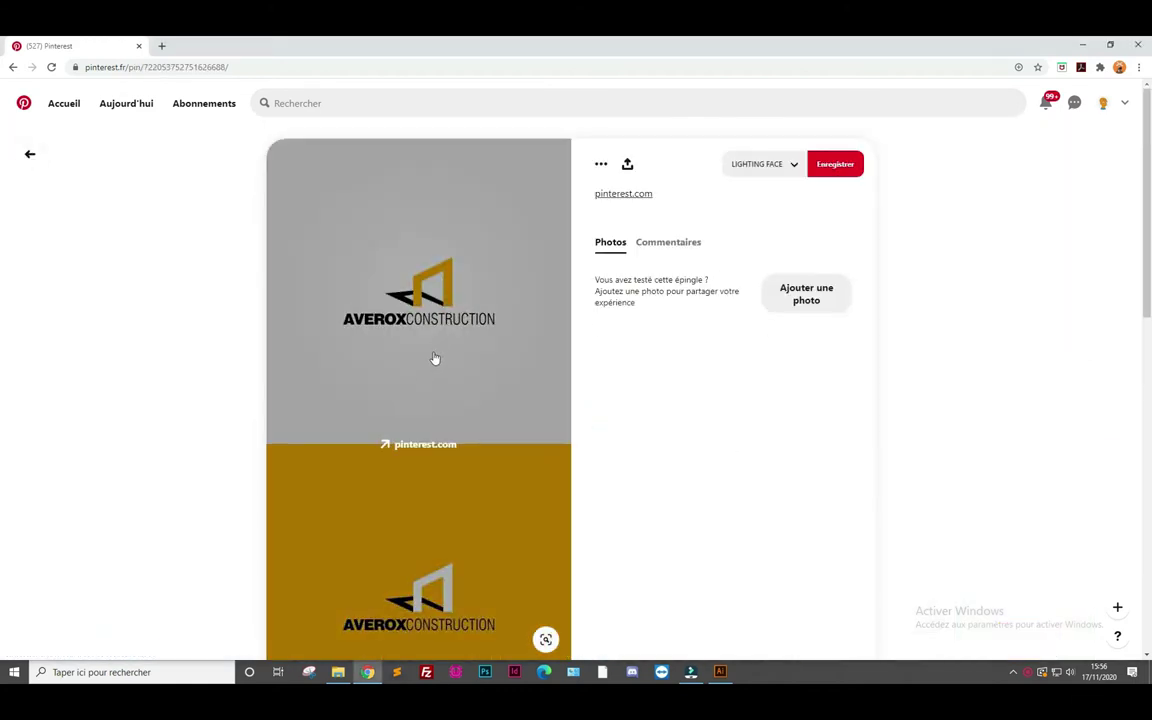
pyautogui.rightClick(434, 355)
pyautogui.click(496, 471)
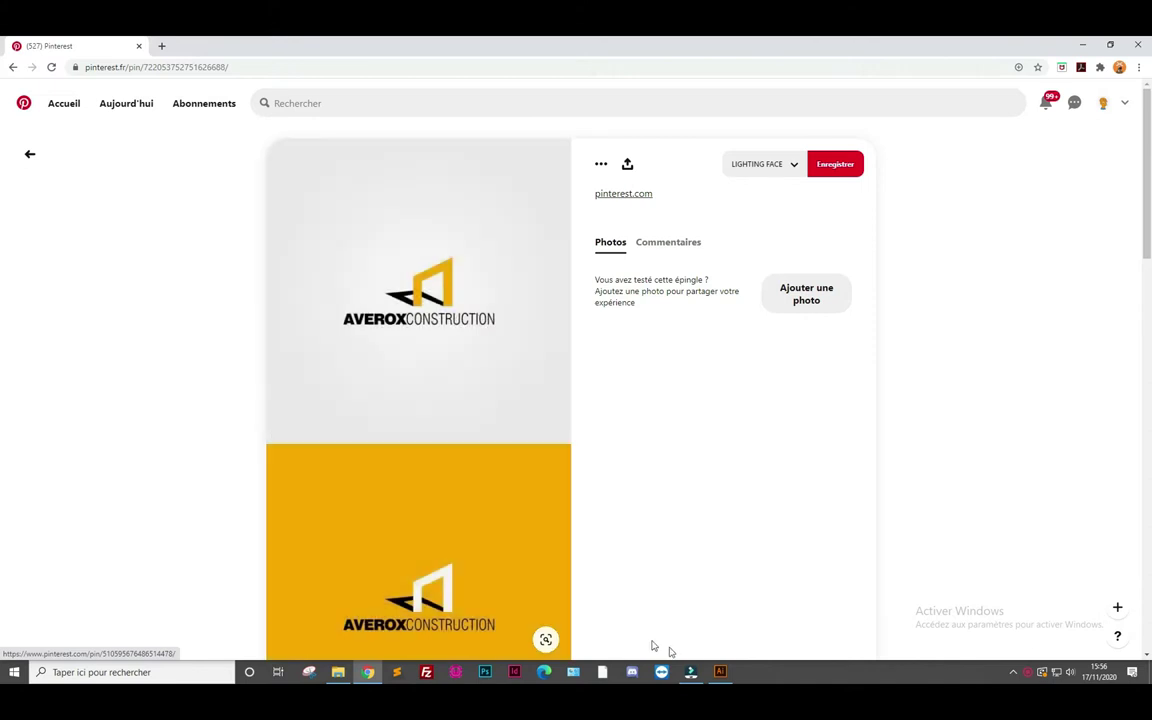
pyautogui.click(718, 672)
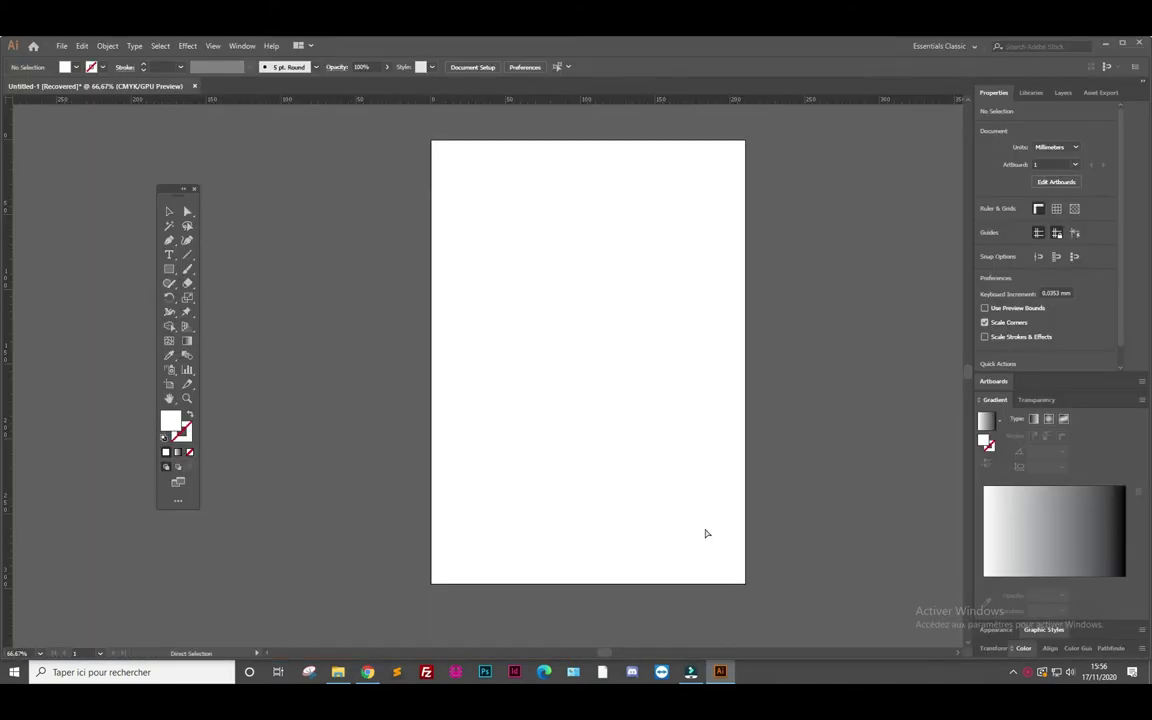
pyautogui.hotkey('ctrl', 'v')
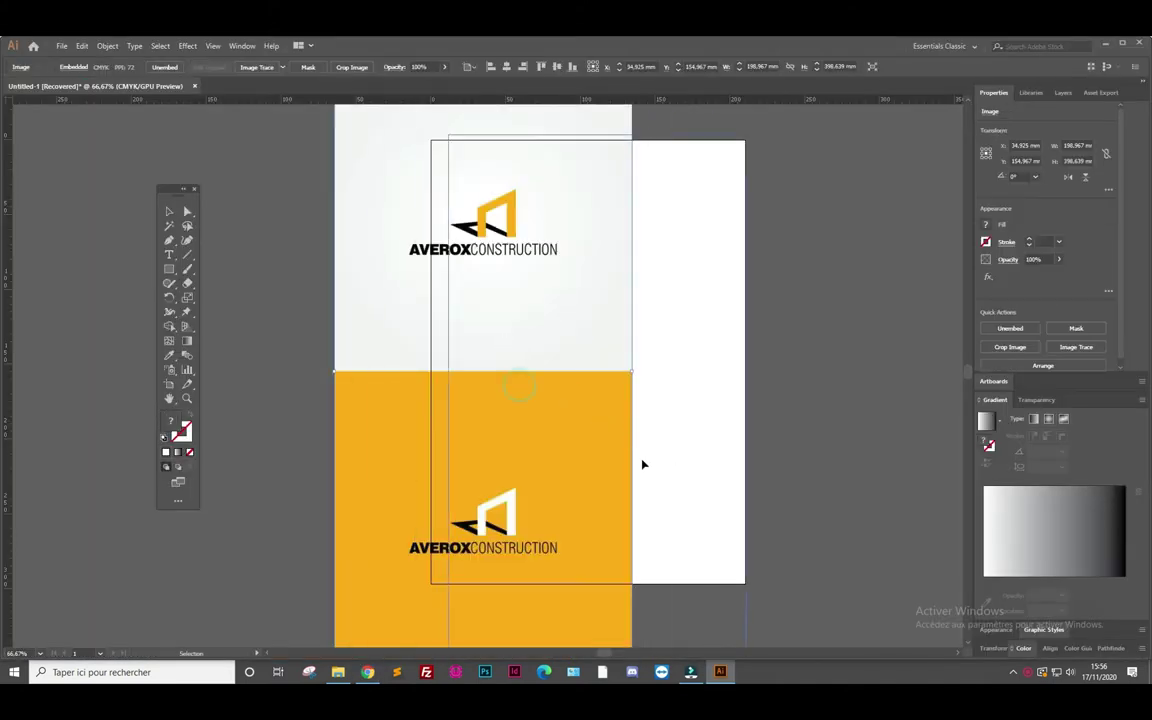
pyautogui.moveTo(643, 464); pyautogui.dragTo(632, 398)
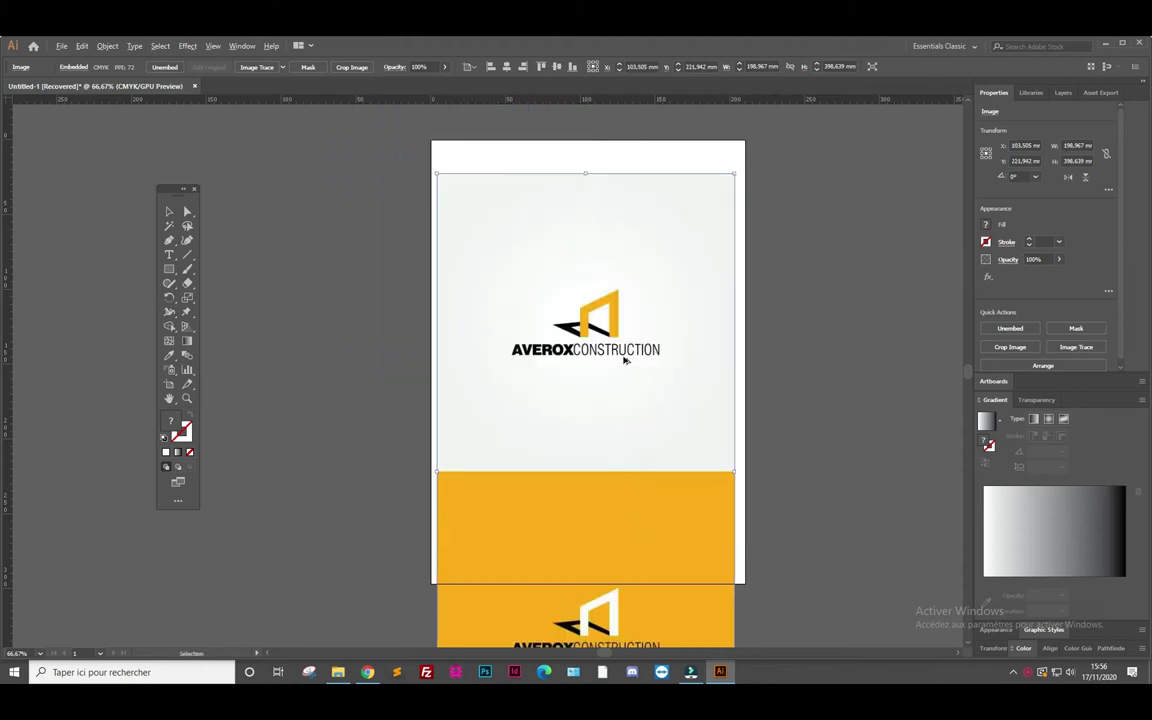
pyautogui.scroll(2, 624, 360)
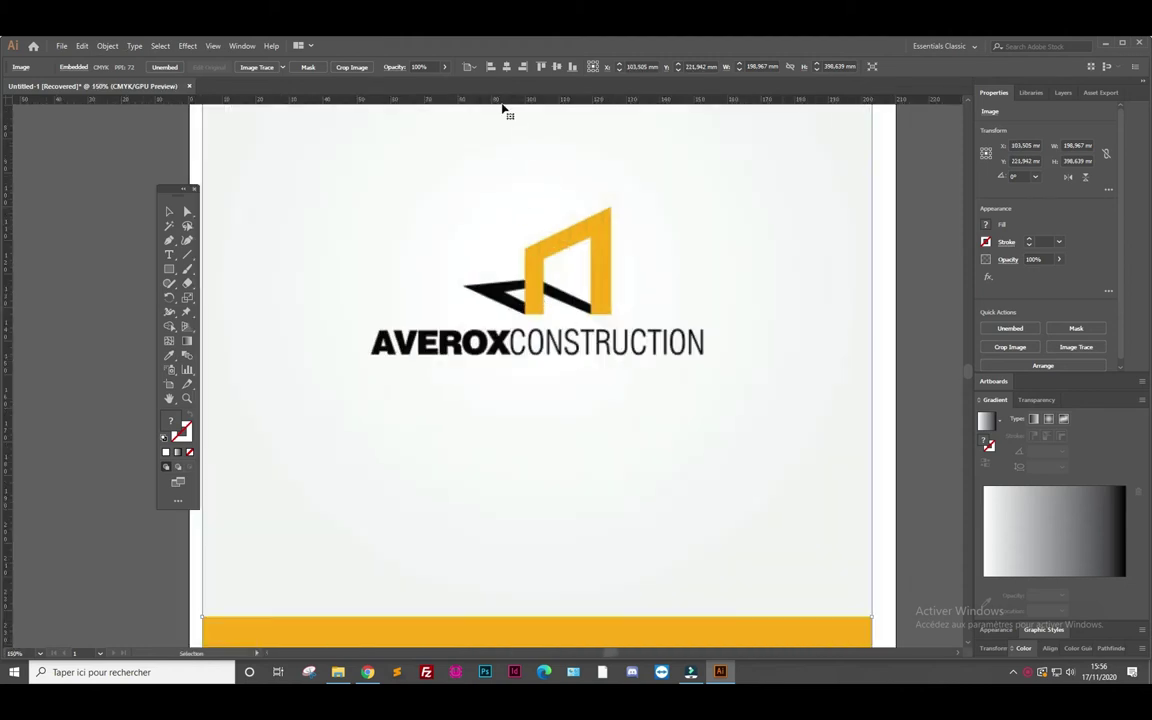
# Add horizontal guides along the lettering's top and bottom and the symbol's top and bottom
pyautogui.moveTo(502, 104); pyautogui.dragTo(519, 356)
pyautogui.moveTo(537, 102); pyautogui.dragTo(546, 331)
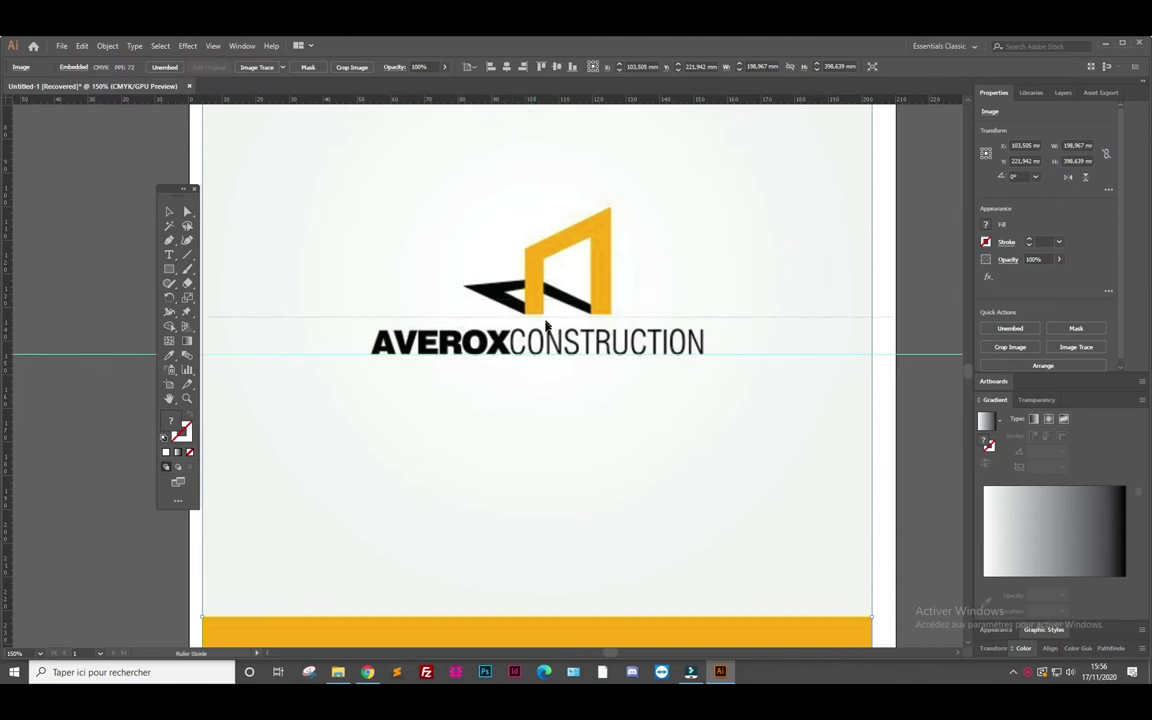
pyautogui.moveTo(547, 335); pyautogui.dragTo(547, 329)
pyautogui.moveTo(546, 100); pyautogui.dragTo(549, 313)
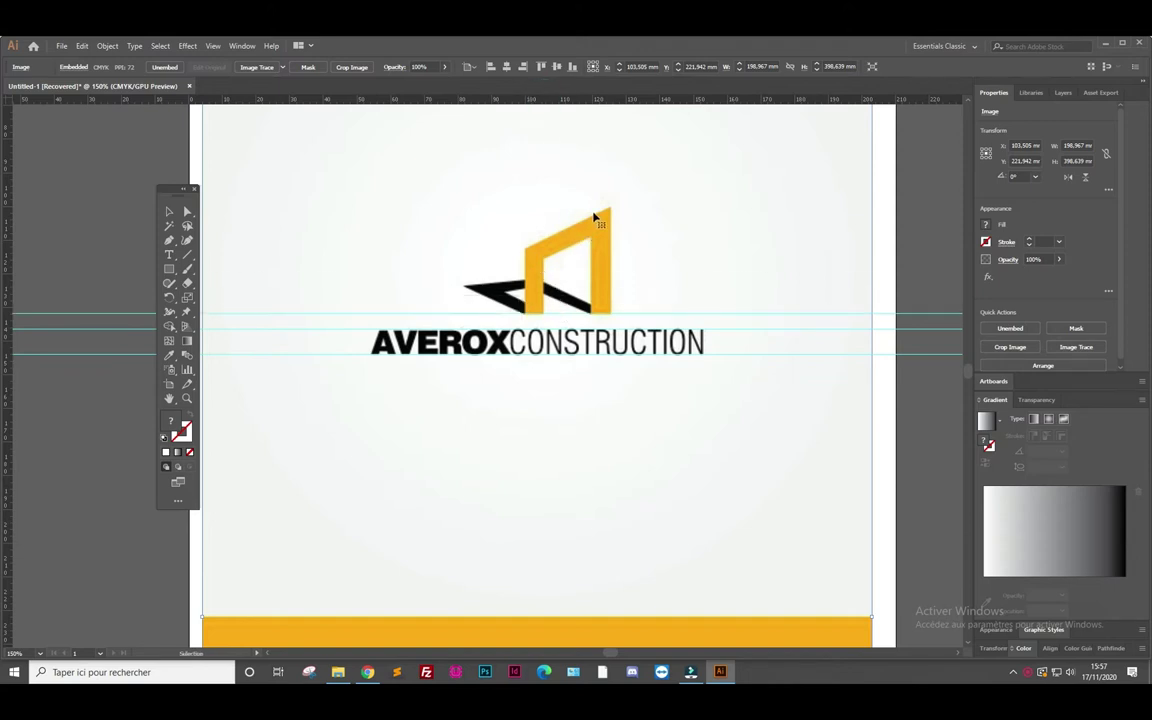
pyautogui.moveTo(535, 98); pyautogui.dragTo(572, 208)
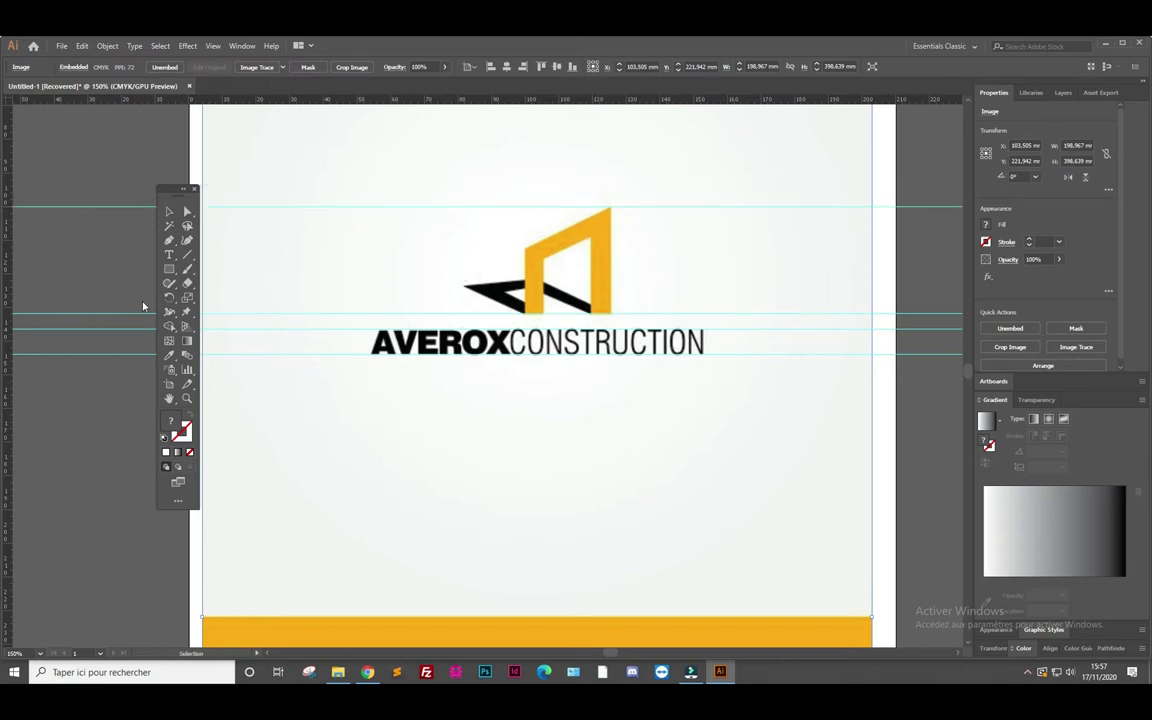
# Add vertical guides at the lettering's left and right edges plus extra horizontal guides
pyautogui.moveTo(6, 297); pyautogui.dragTo(371, 303)
pyautogui.moveTo(12, 283); pyautogui.dragTo(703, 298)
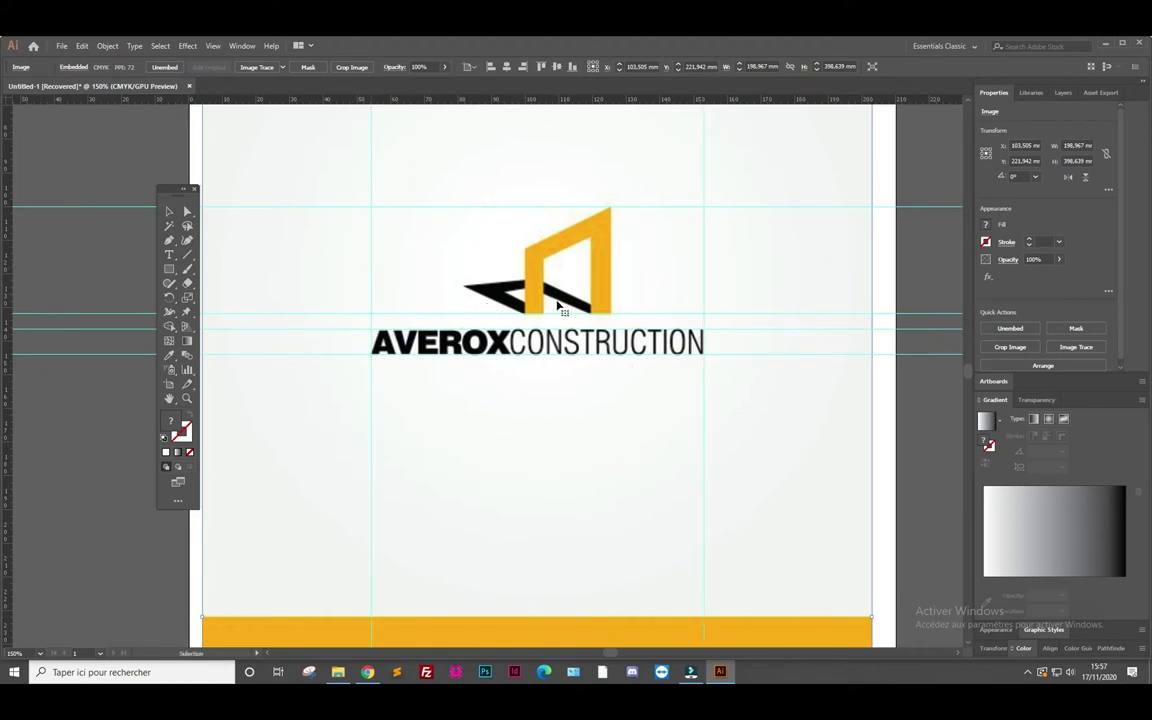
pyautogui.moveTo(430, 99); pyautogui.dragTo(437, 192)
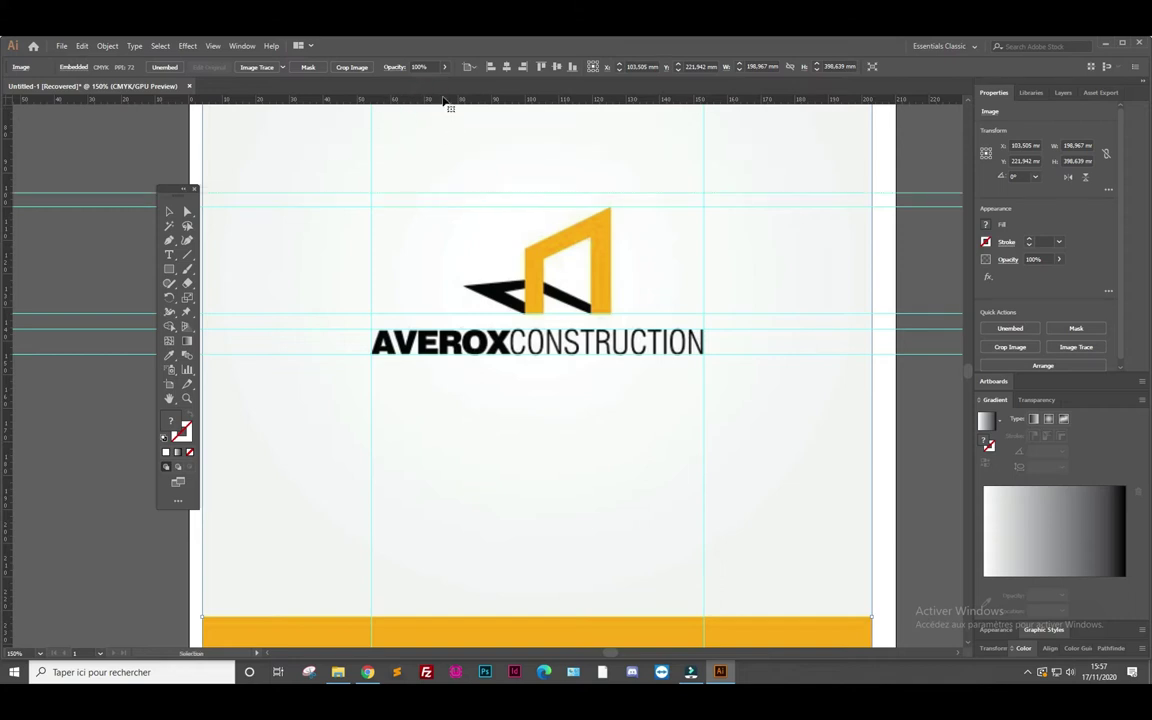
pyautogui.moveTo(440, 97); pyautogui.dragTo(458, 370)
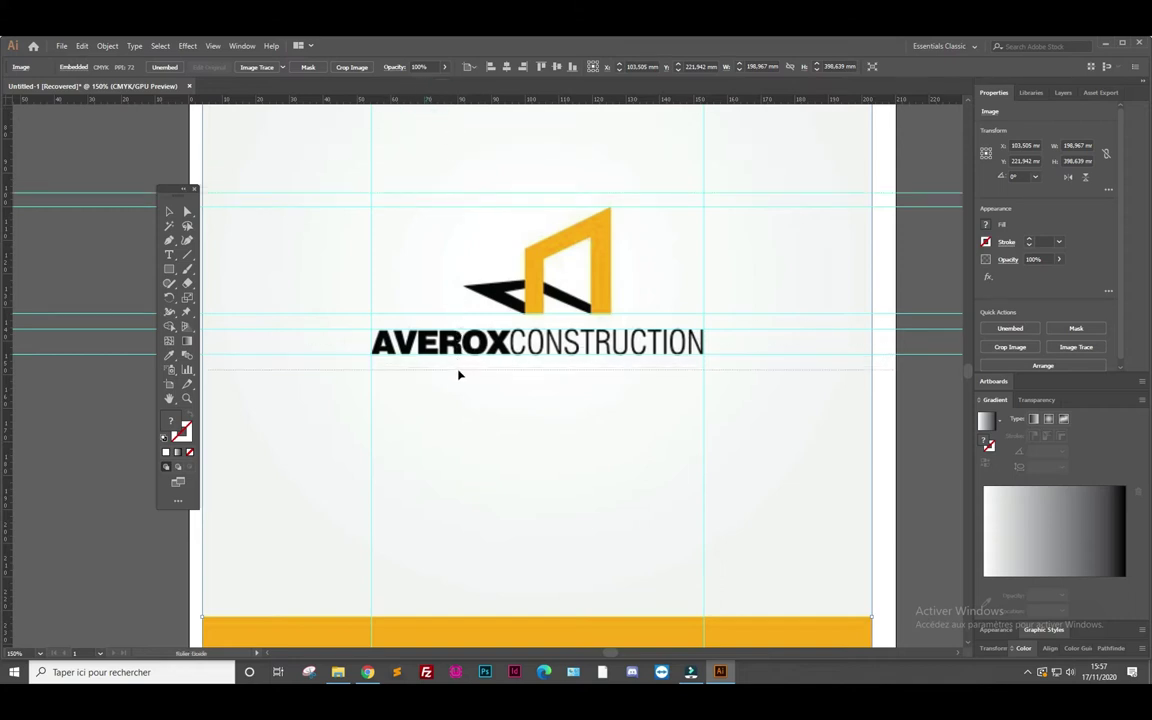
pyautogui.moveTo(5, 234)
pyautogui.mouseDown()
pyautogui.moveTo(374, 257)
pyautogui.moveTo(356, 258)
pyautogui.mouseUp()
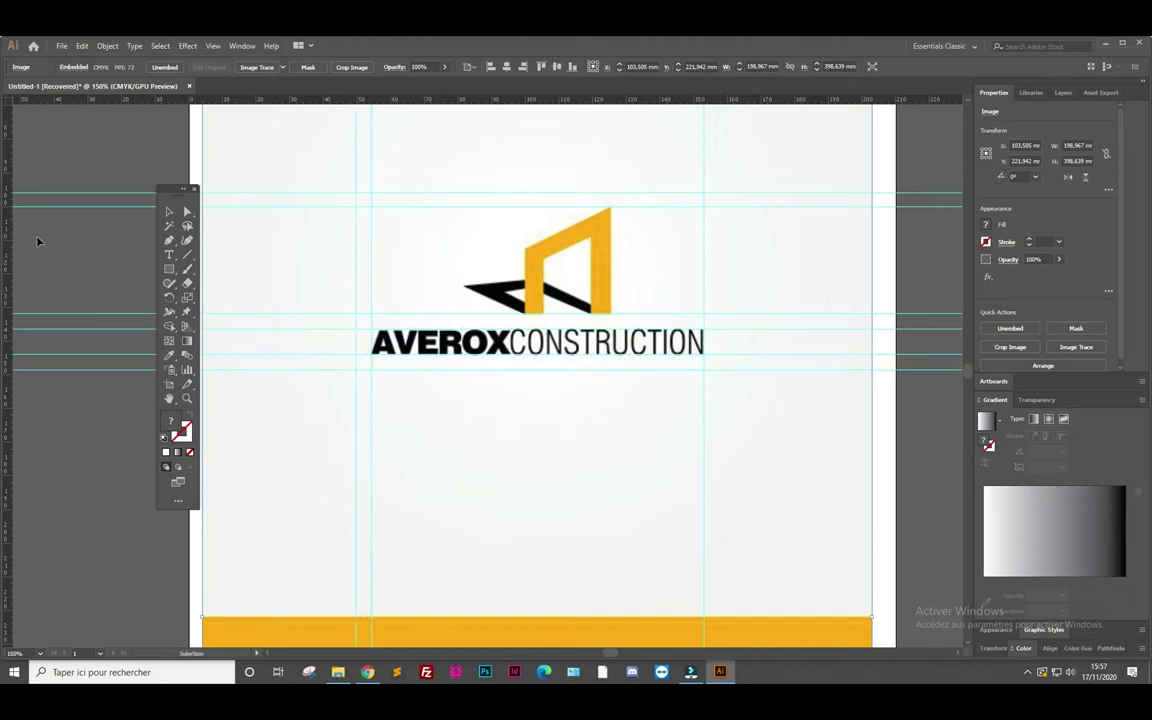
pyautogui.moveTo(8, 243); pyautogui.dragTo(719, 268)
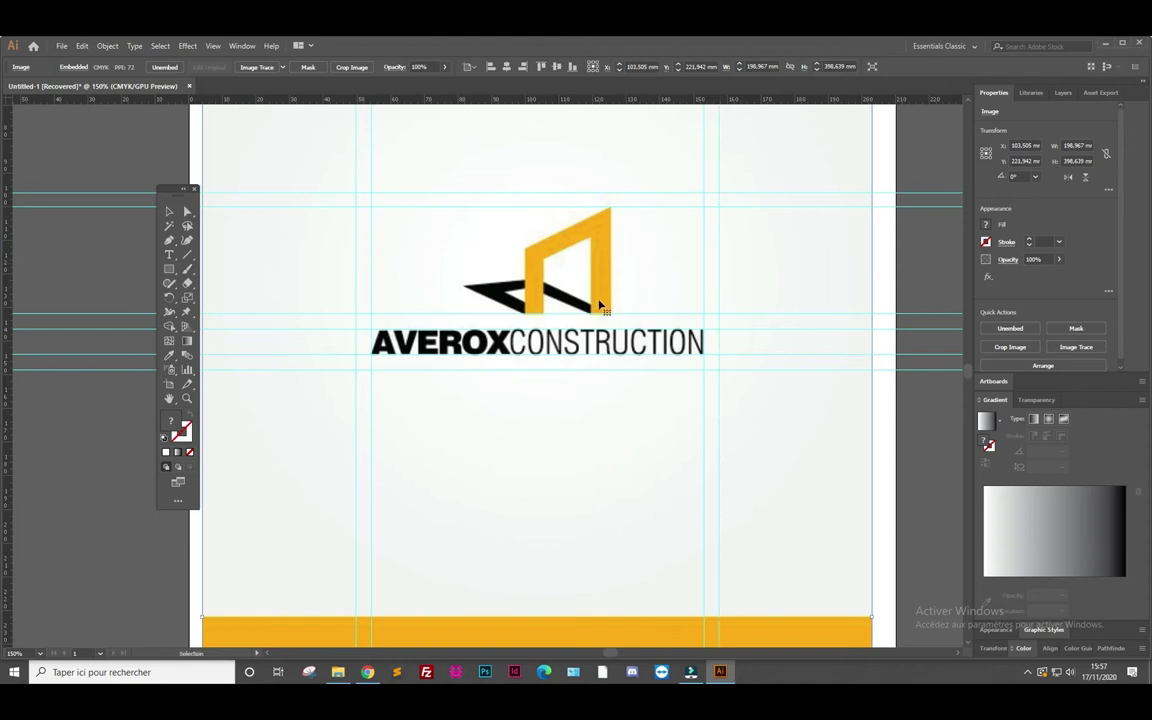
# Add vertical guides along the left and right edges of the yellow shape
pyautogui.moveTo(16, 267); pyautogui.dragTo(535, 283)
pyautogui.moveTo(535, 283); pyautogui.dragTo(540, 318)
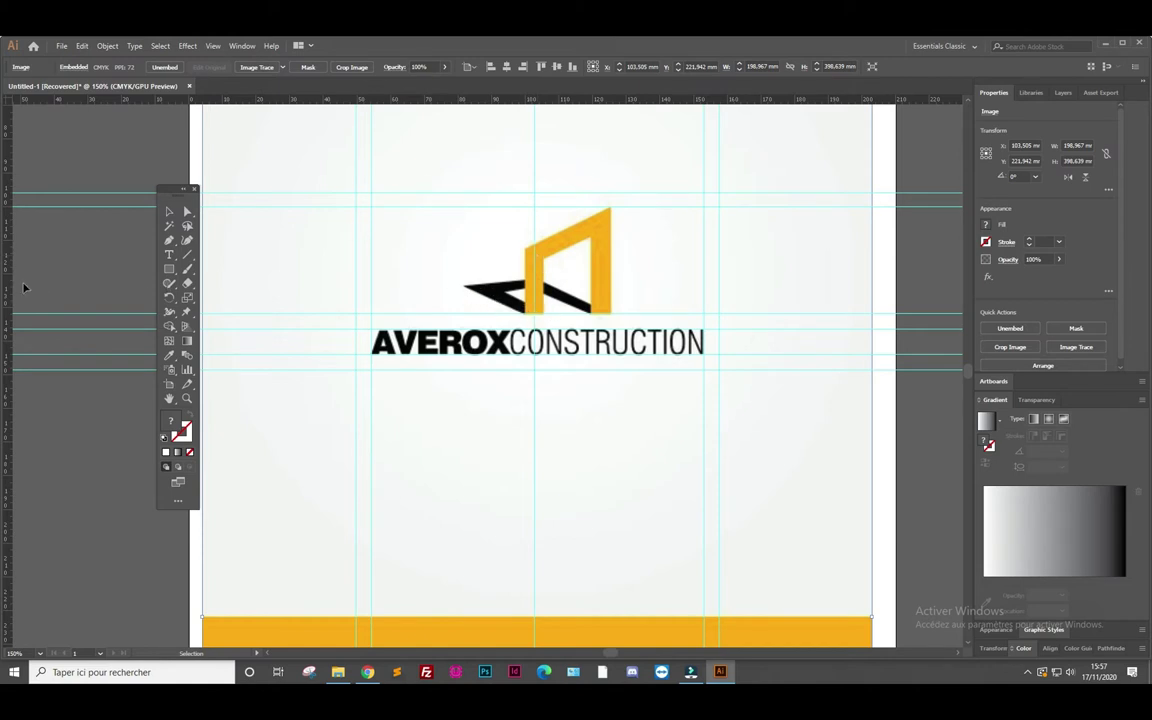
pyautogui.moveTo(10, 290); pyautogui.dragTo(465, 315)
pyautogui.moveTo(12, 290); pyautogui.dragTo(612, 300)
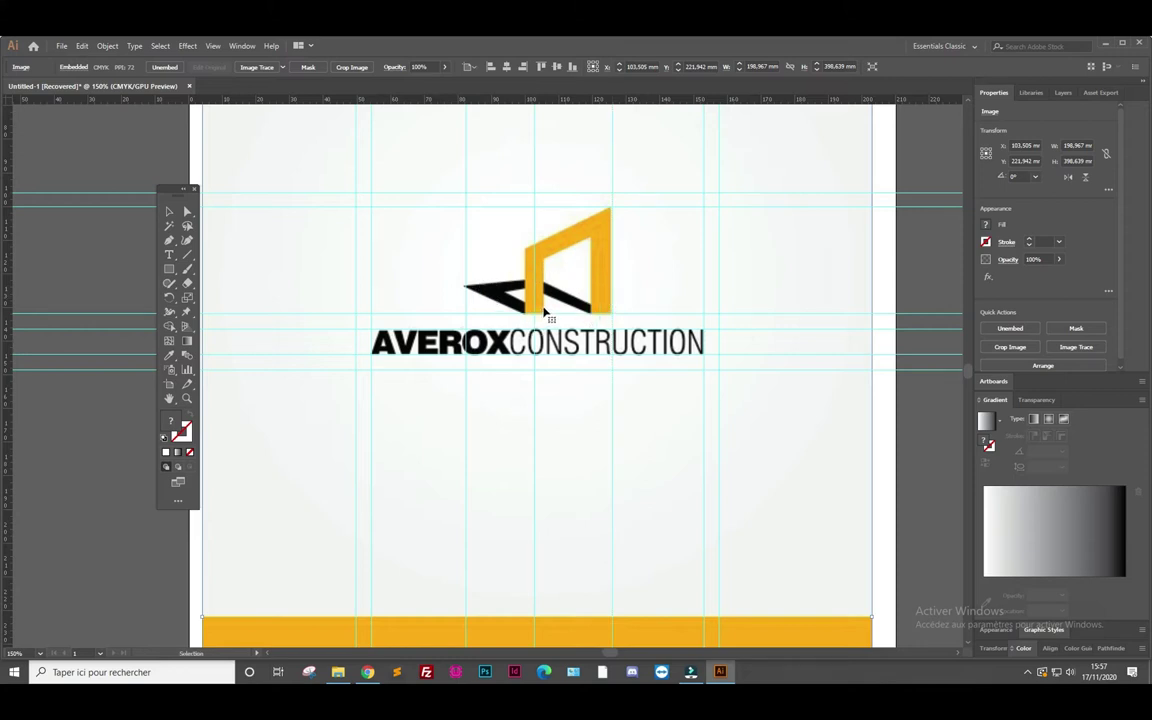
# Trace the yellow bracket's outer corners with the Pen tool
pyautogui.click(172, 241)
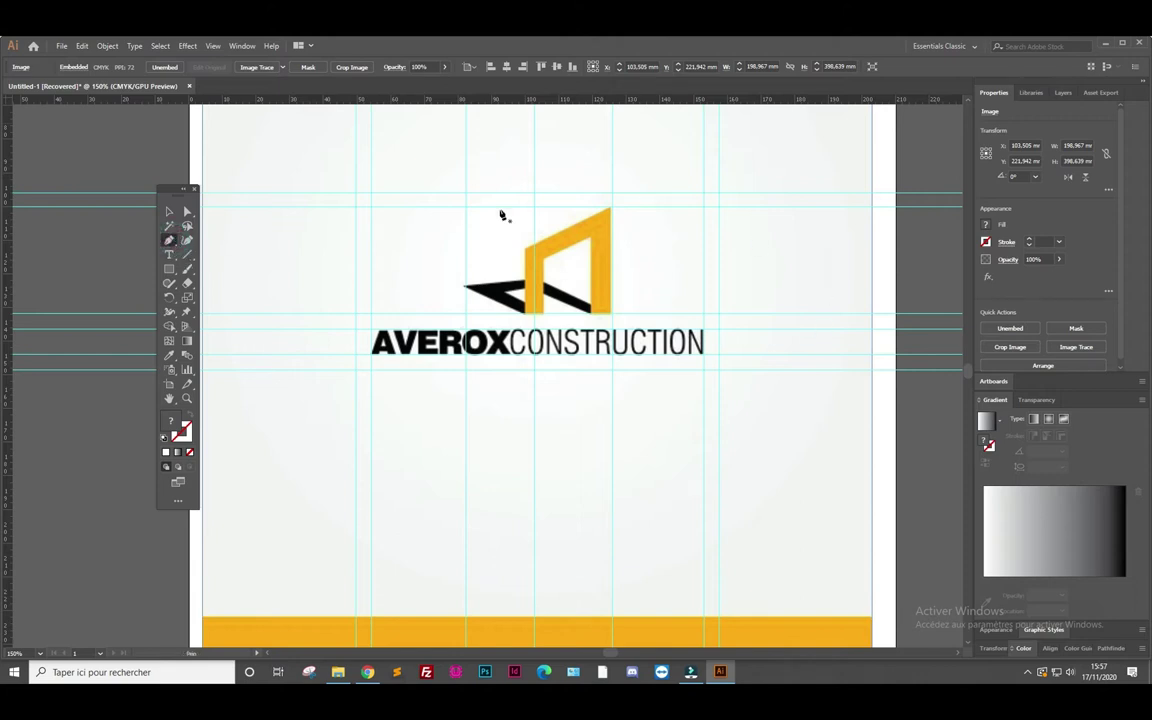
pyautogui.click(594, 315)
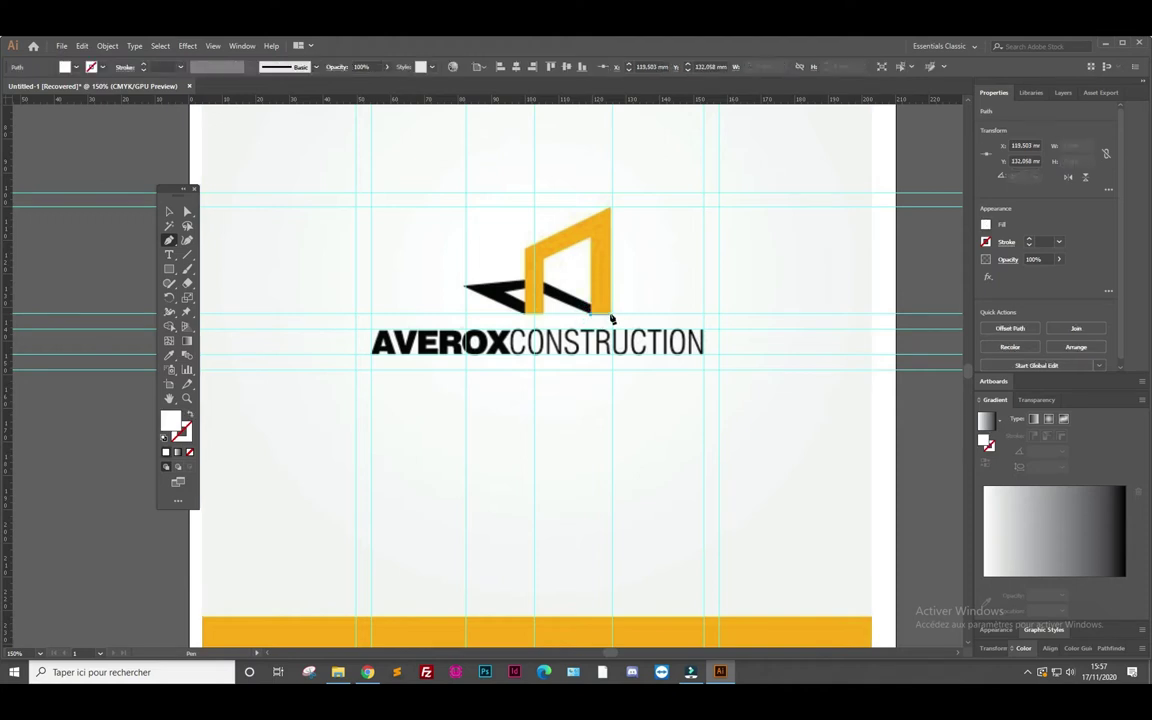
pyautogui.click(607, 218)
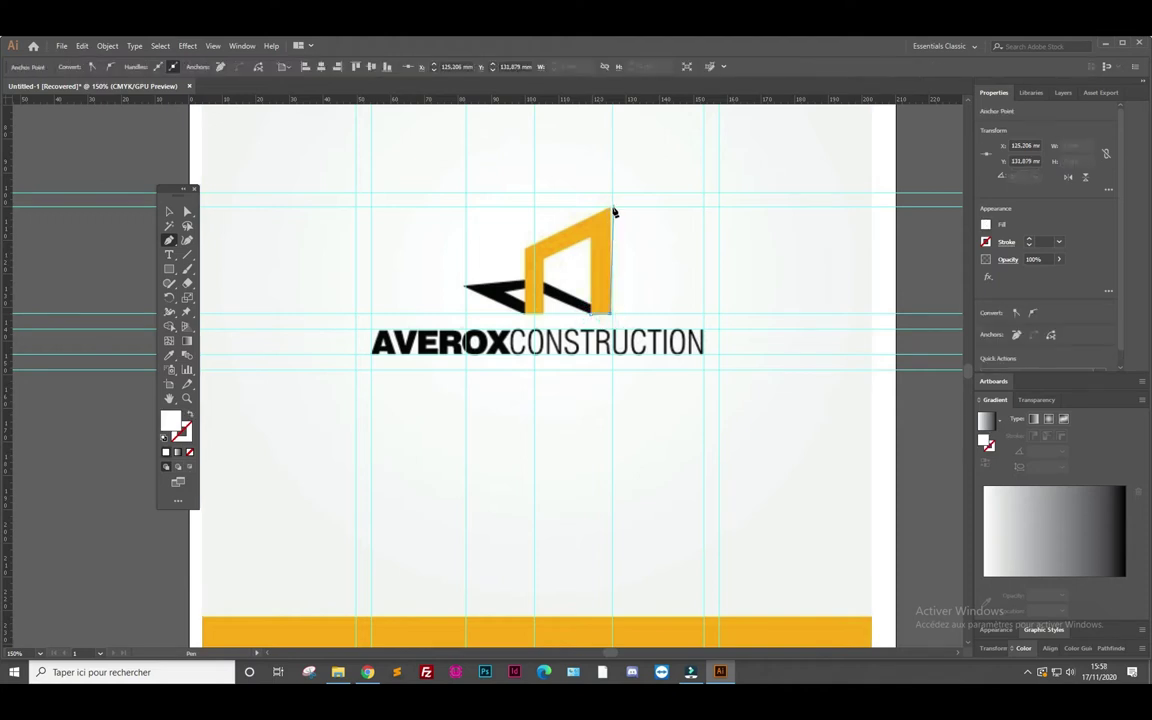
pyautogui.click(525, 247)
pyautogui.click(529, 314)
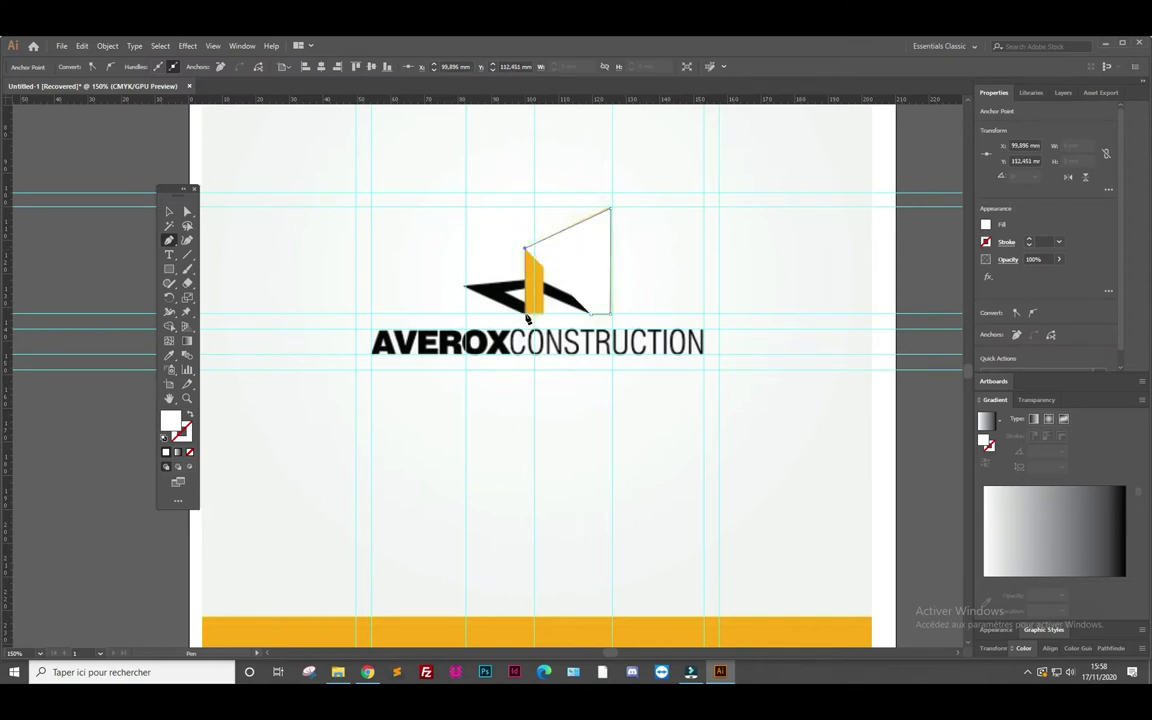
pyautogui.click(526, 314)
pyautogui.click(541, 314)
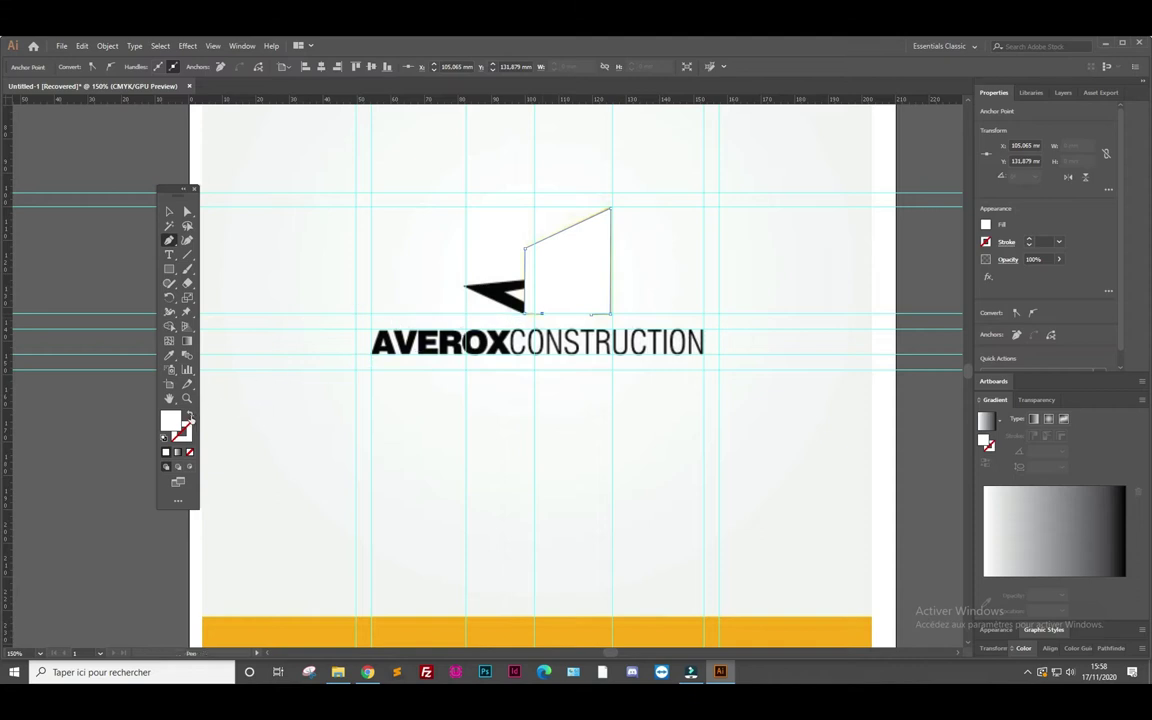
# Trace the inner opening with no fill, then fill the path with the sampled logo yellow
pyautogui.click(189, 417)
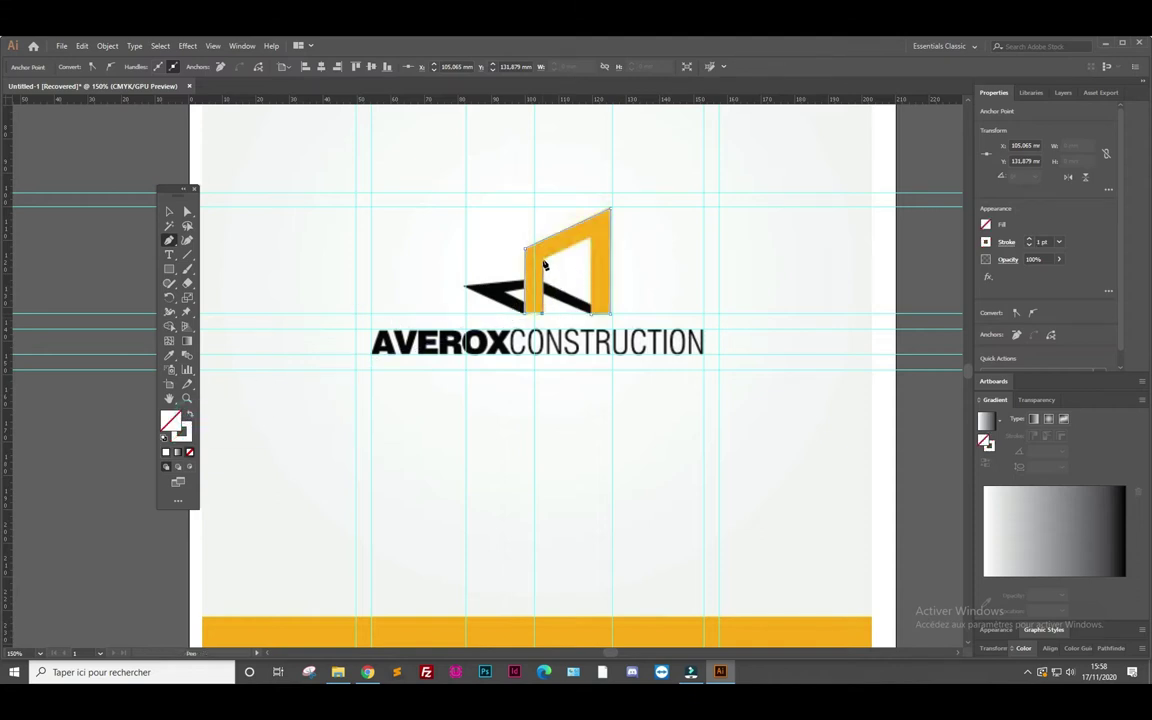
pyautogui.click(543, 258)
pyautogui.click(590, 238)
pyautogui.click(591, 314)
pyautogui.click(169, 355)
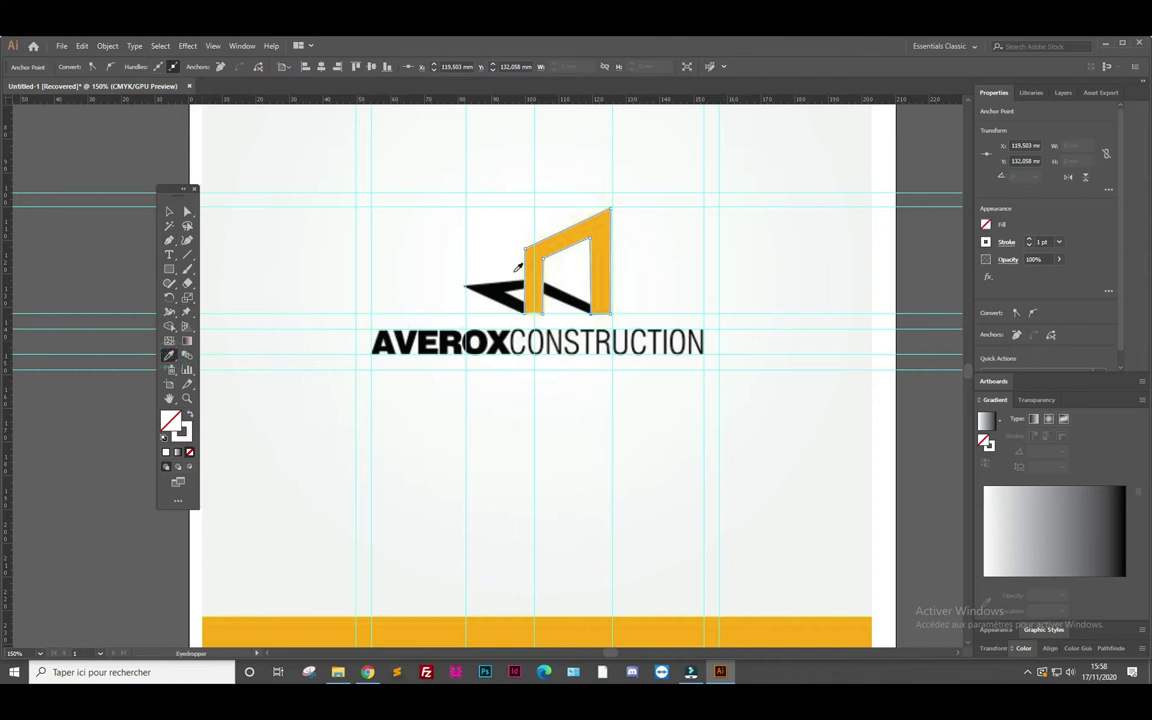
pyautogui.click(550, 248)
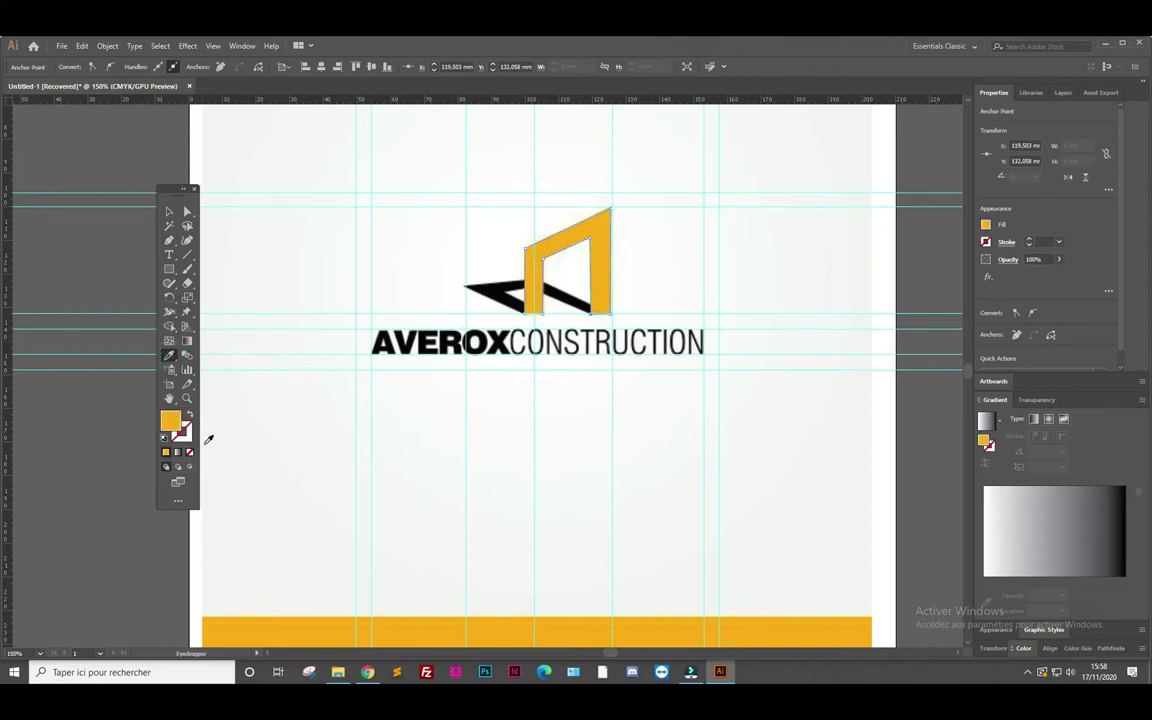
pyautogui.click(169, 211)
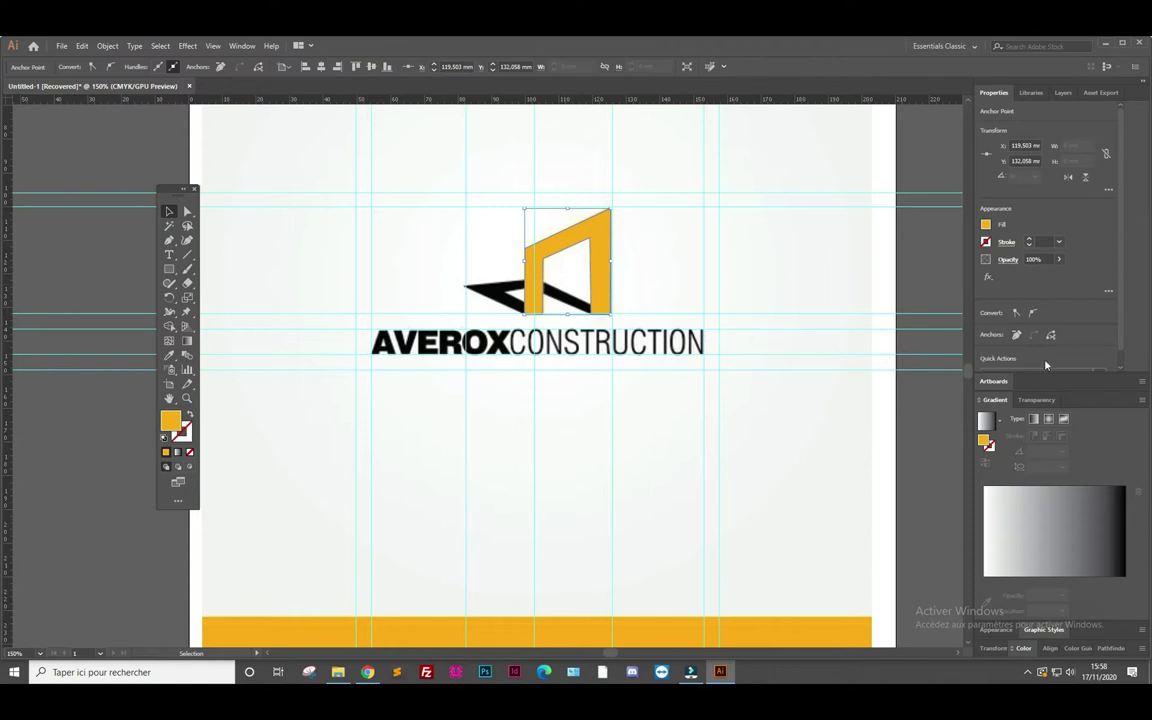
# Show the Layers panel with the layer expanded and deselect the yellow shape
pyautogui.click(1145, 84)
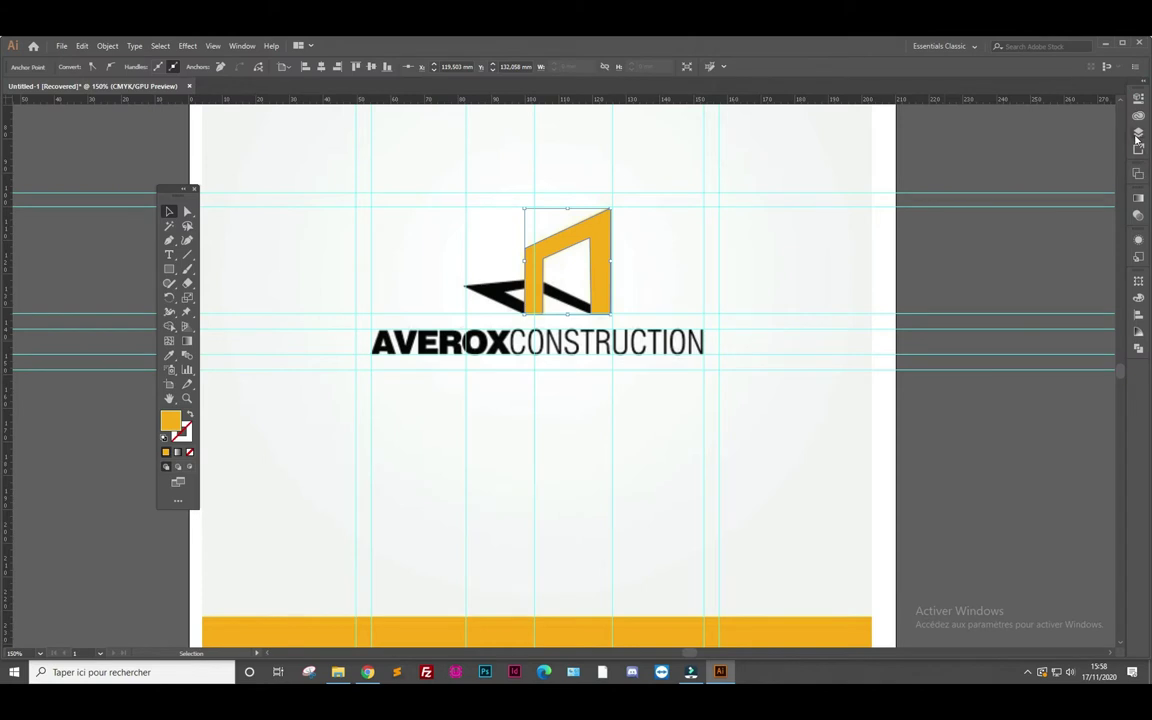
pyautogui.click(1137, 134)
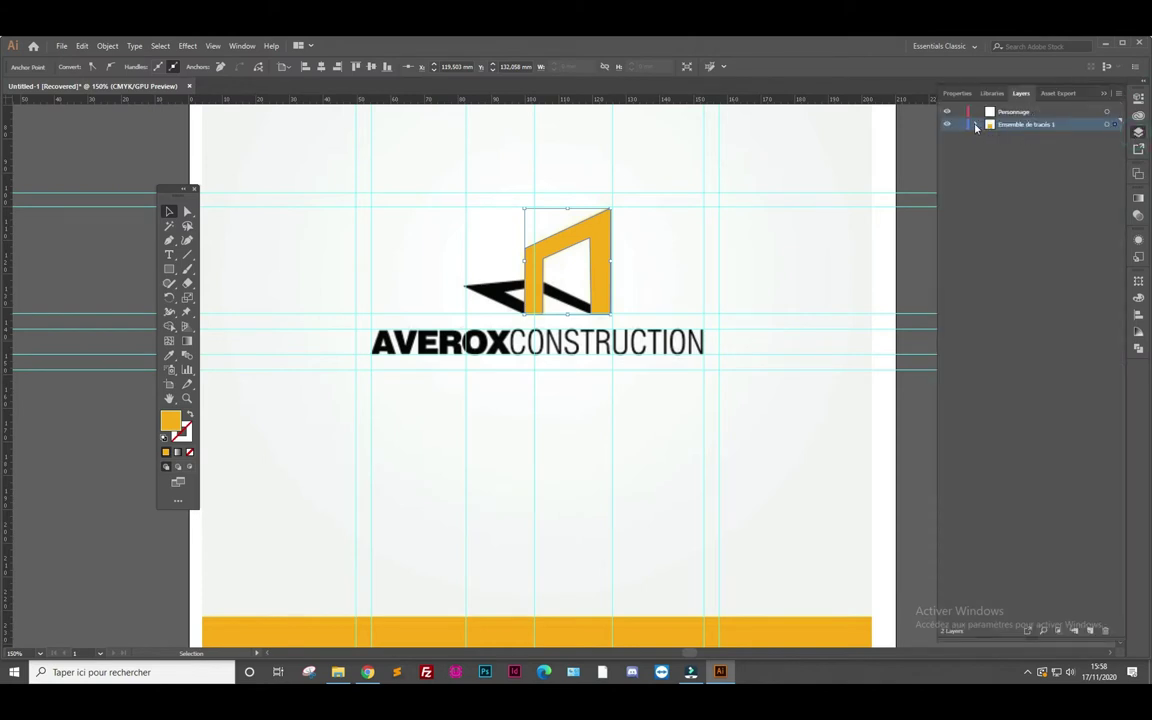
pyautogui.click(976, 124)
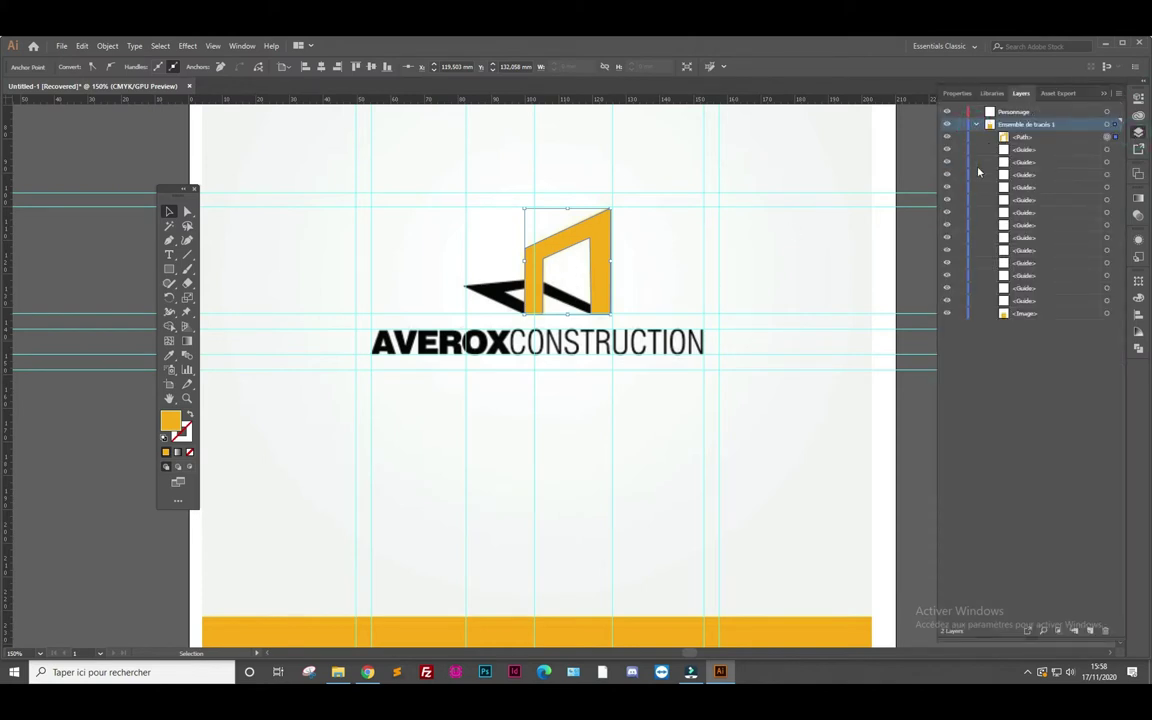
pyautogui.click(694, 297)
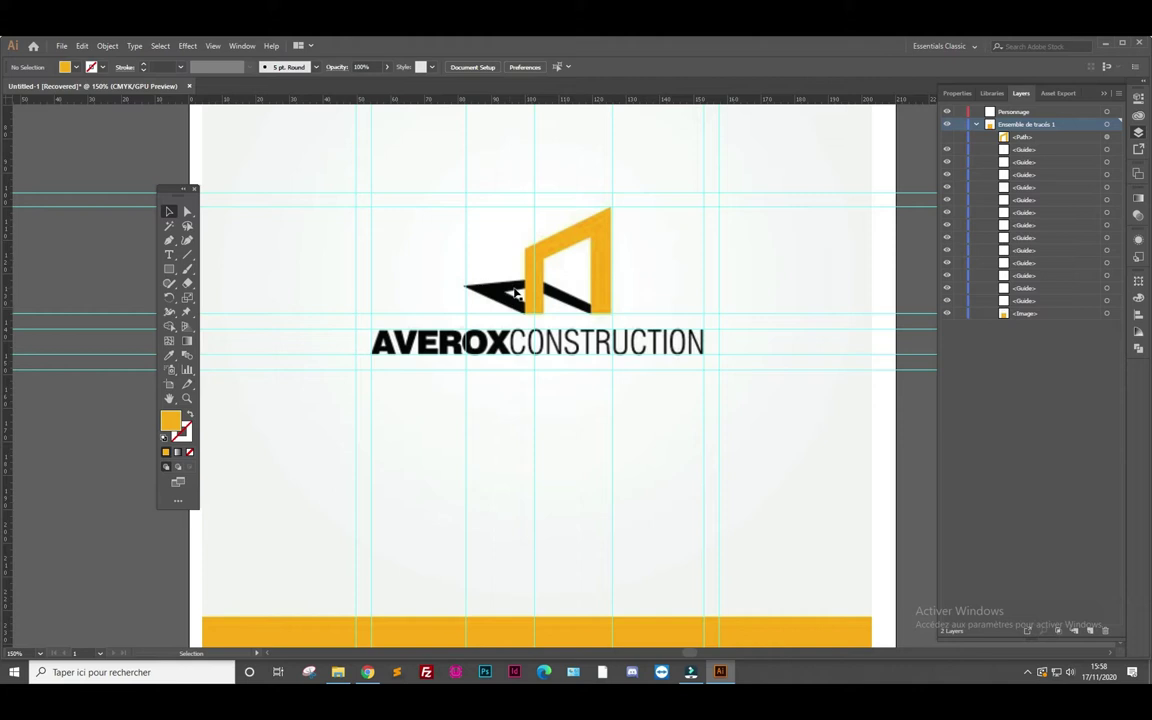
# Trace the black wedge of the logo mark with the Pen tool
pyautogui.click(170, 241)
pyautogui.click(591, 314)
pyautogui.click(531, 292)
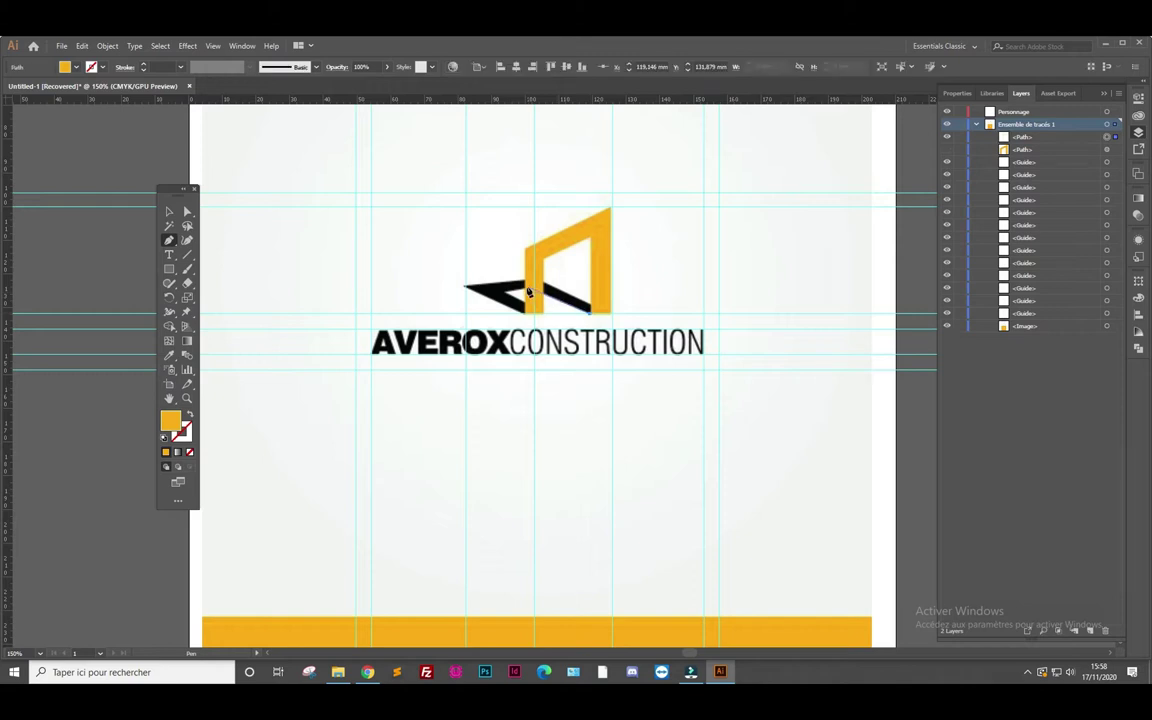
pyautogui.click(466, 287)
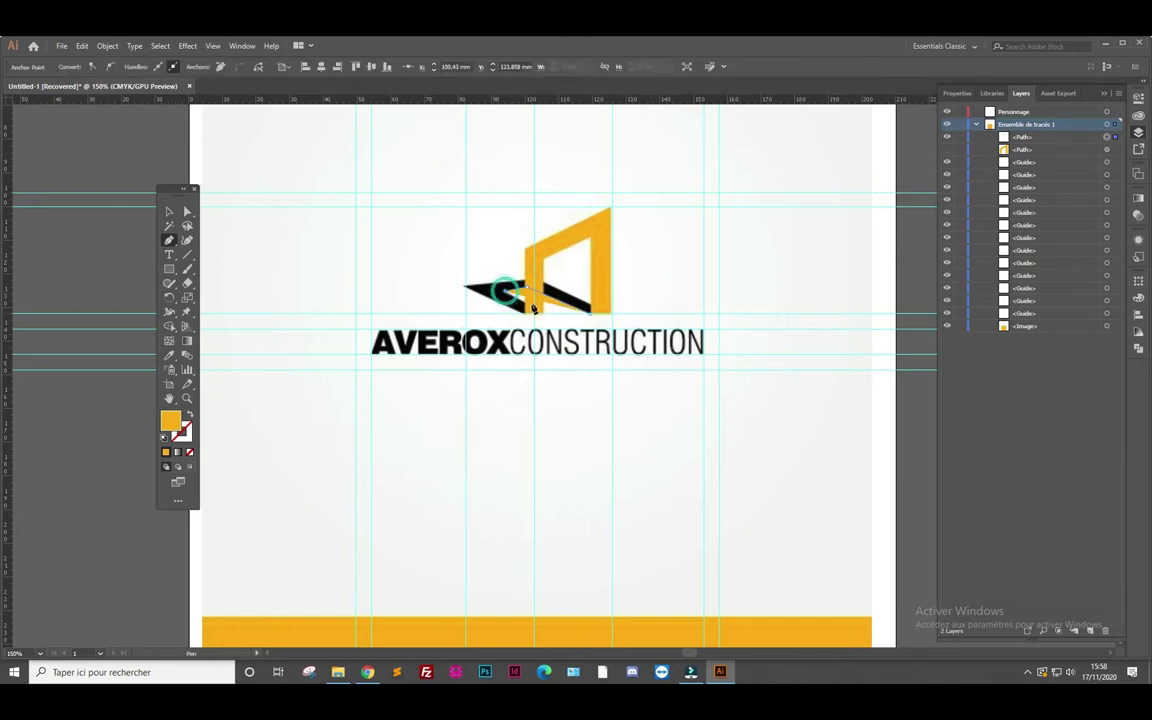
pyautogui.click(535, 311)
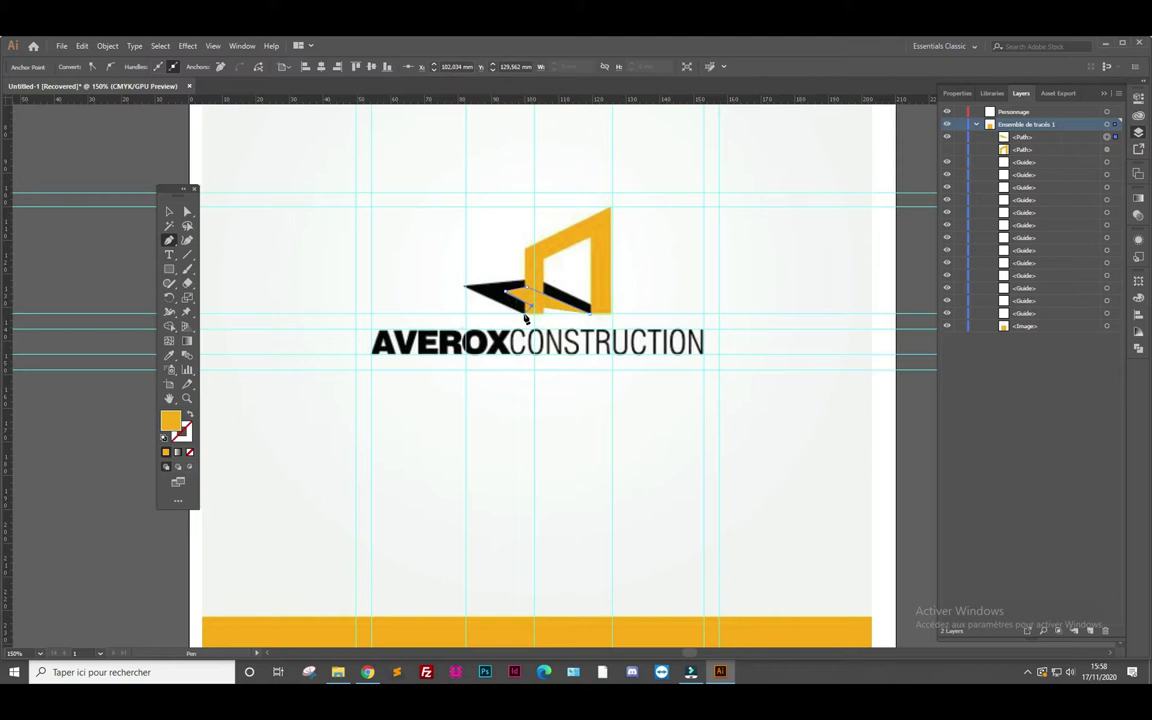
pyautogui.click(467, 291)
pyautogui.click(466, 290)
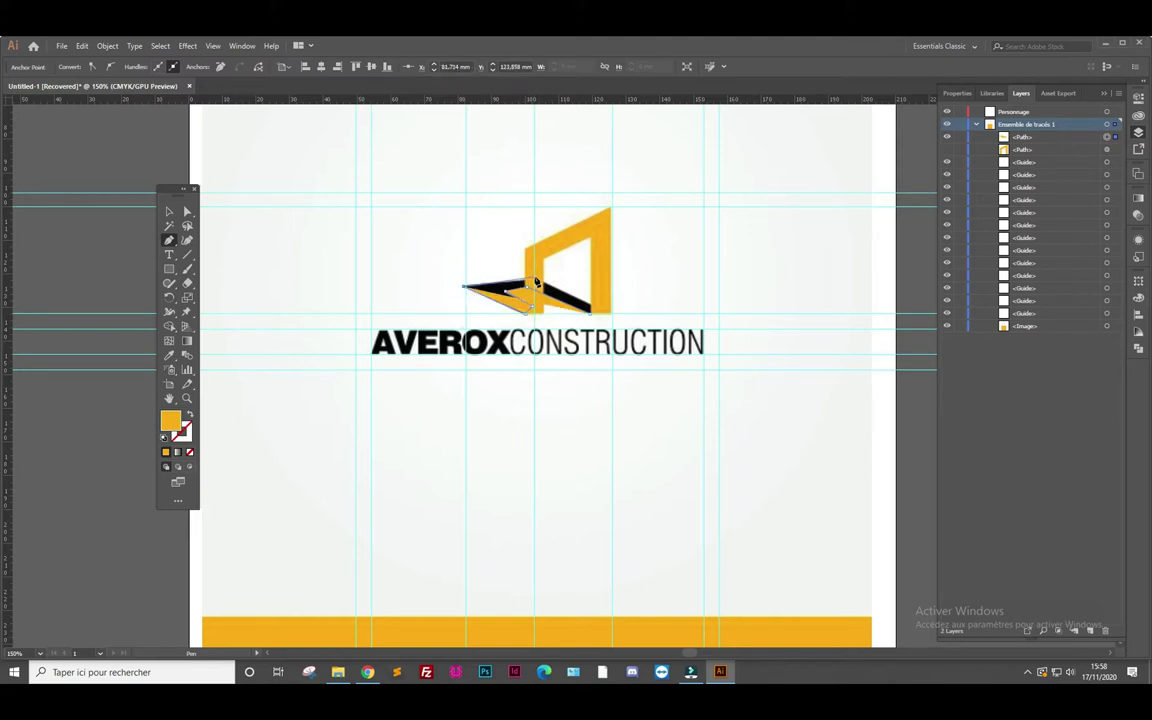
pyautogui.click(538, 283)
pyautogui.click(598, 310)
pyautogui.click(591, 318)
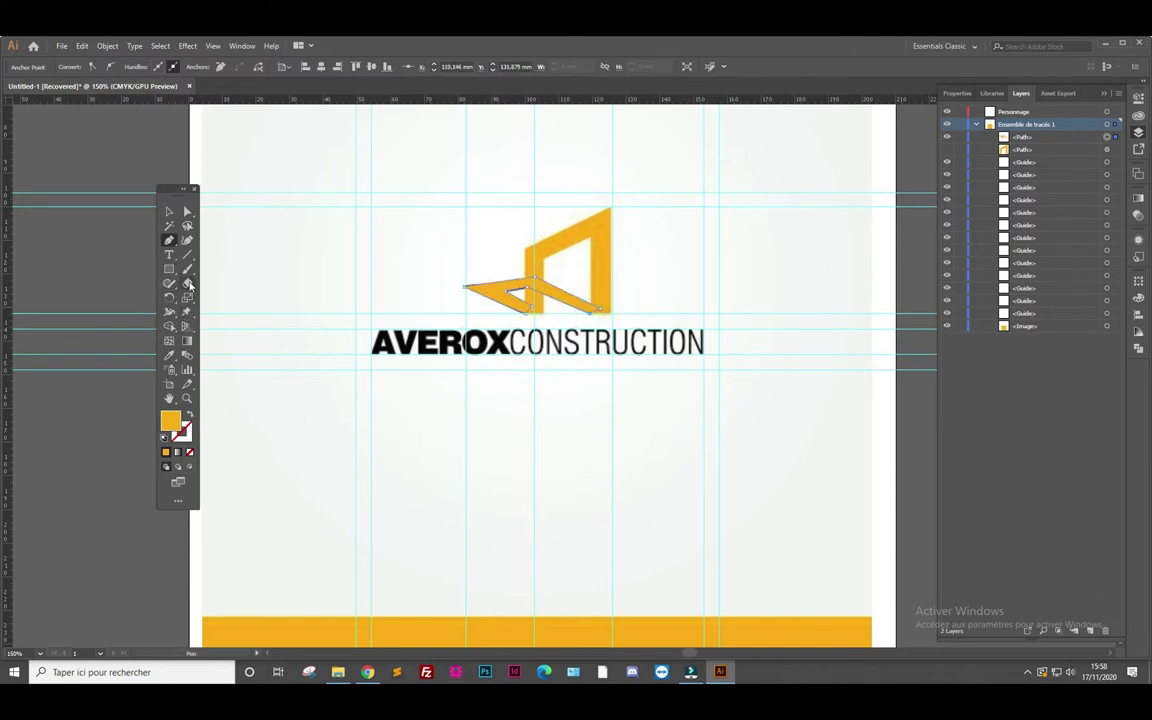
# Fill the wedge with the AVEROX text's black and move it behind the orange frame
pyautogui.click(168, 355)
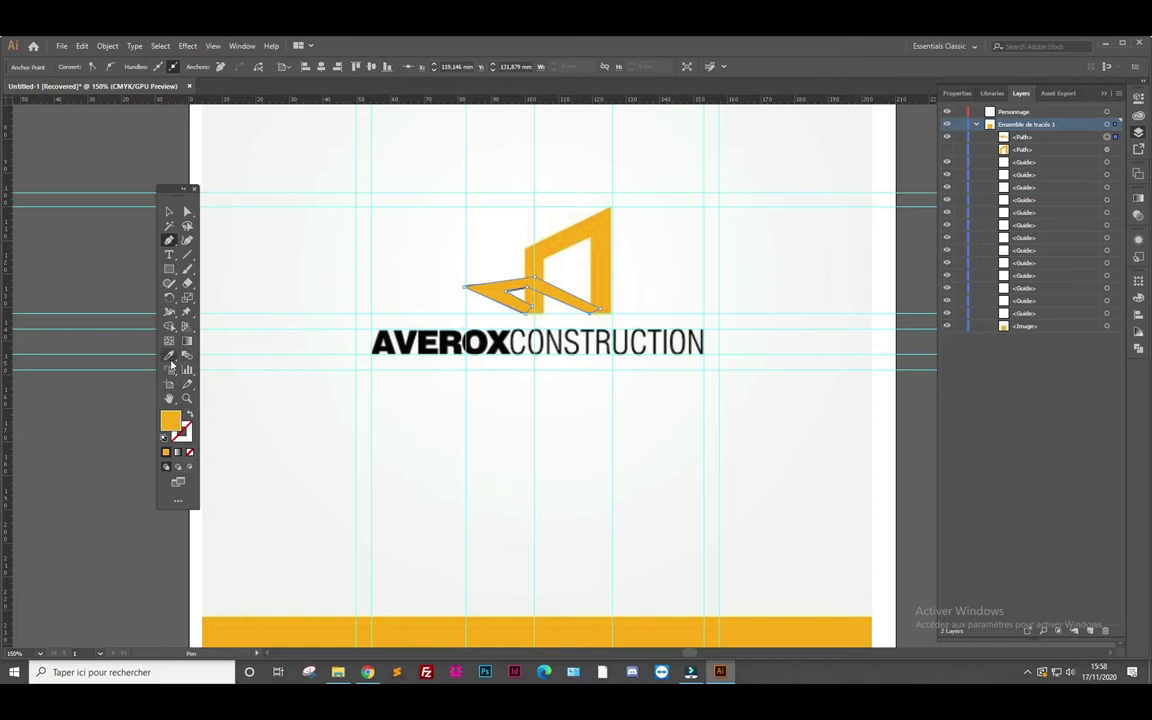
pyautogui.click(500, 338)
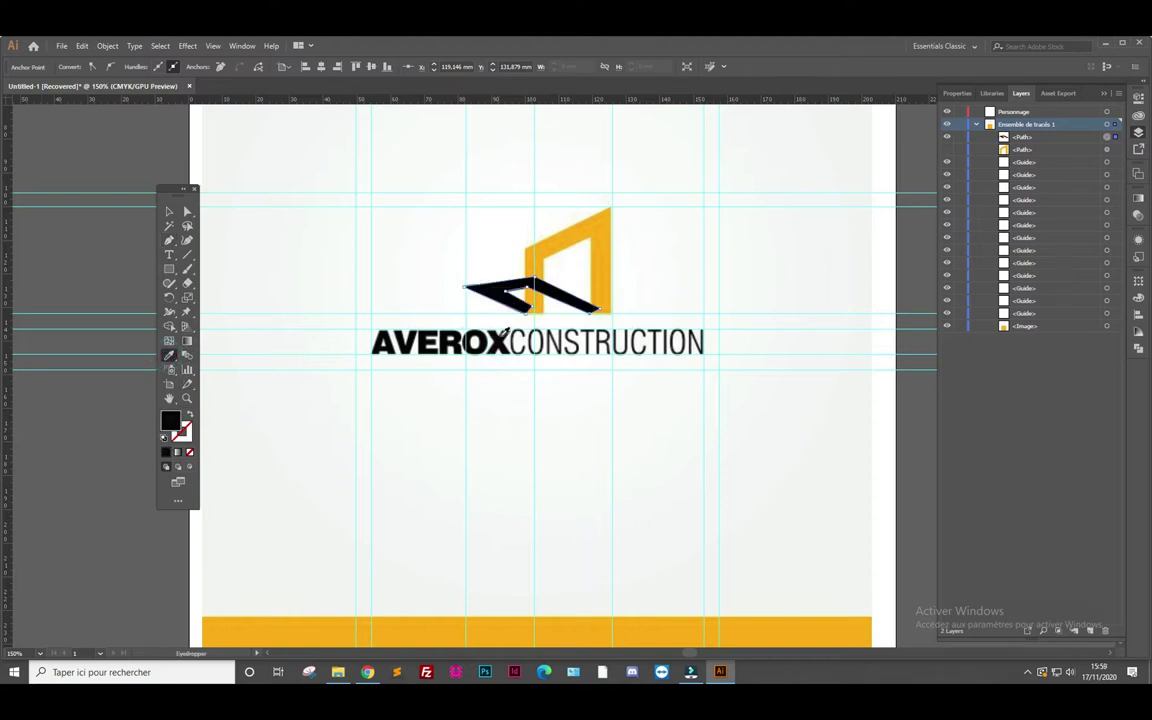
pyautogui.click(169, 211)
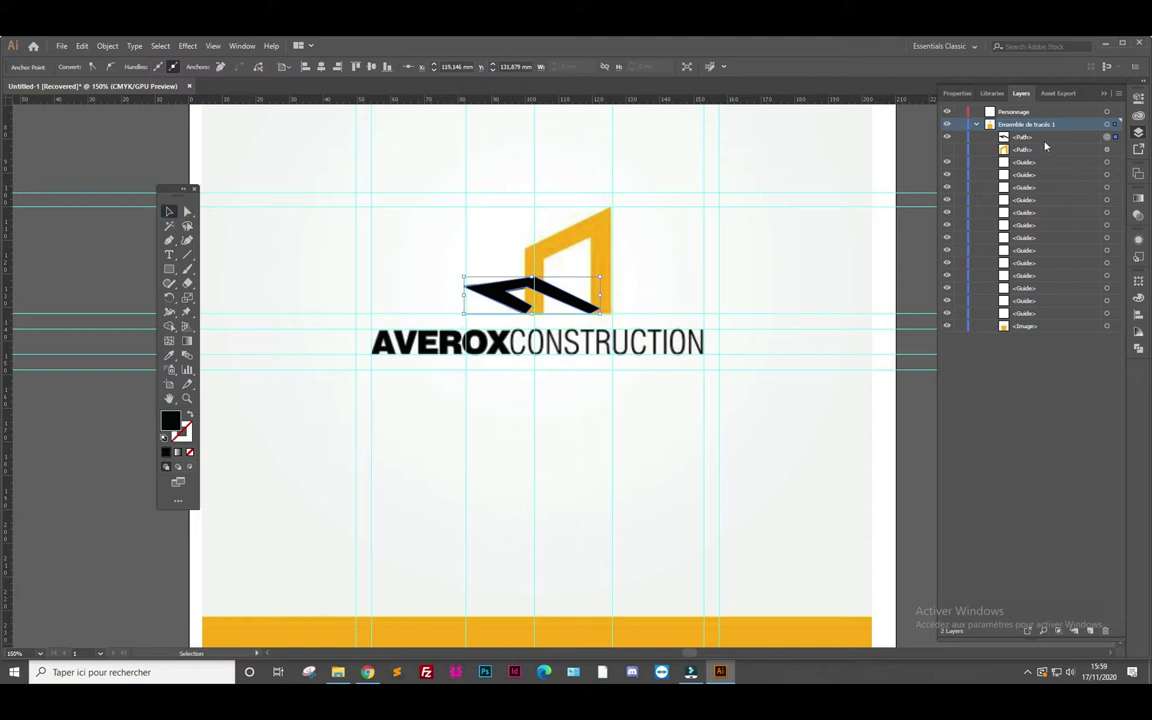
pyautogui.moveTo(1020, 136); pyautogui.dragTo(1020, 156)
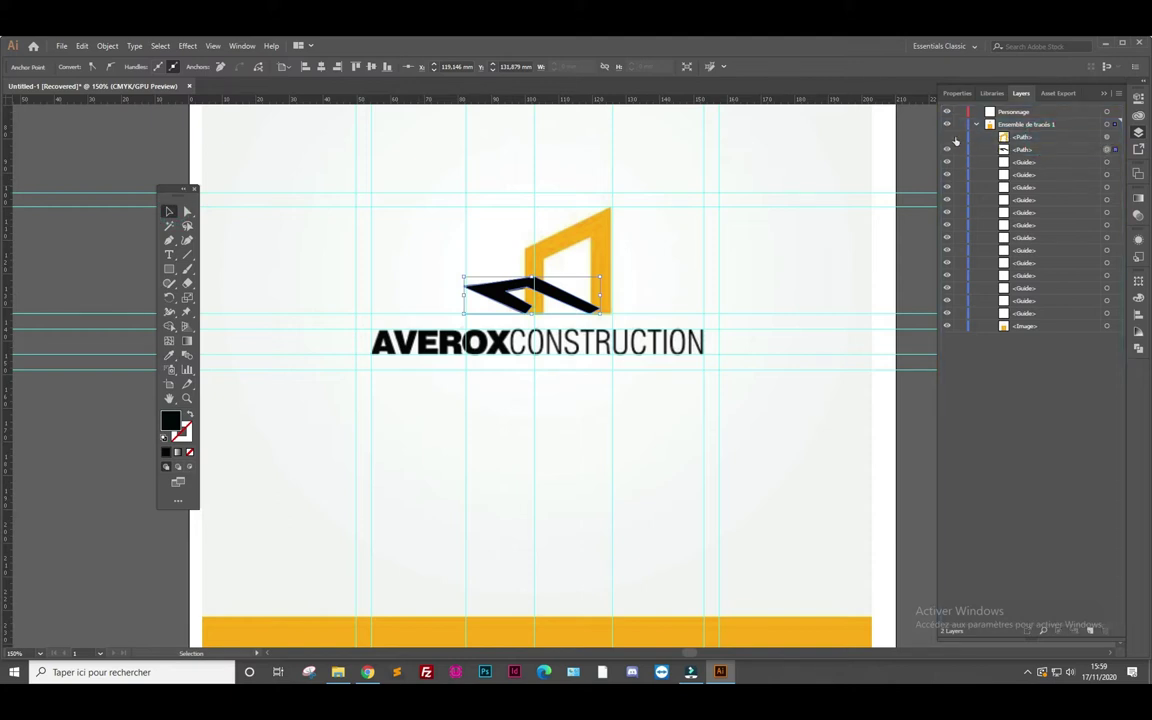
pyautogui.click(285, 245)
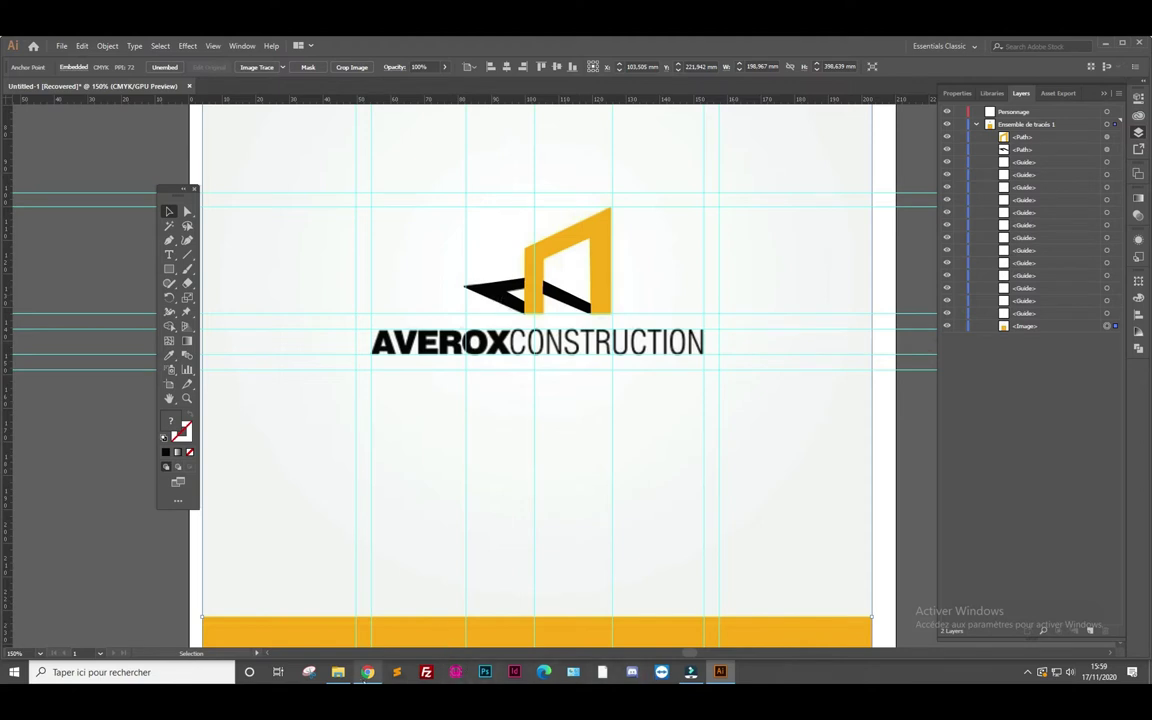
# Return to the Pinterest logo-inspiration board and open the Reaching Stars and Child Dreams pins
pyautogui.click(368, 672)
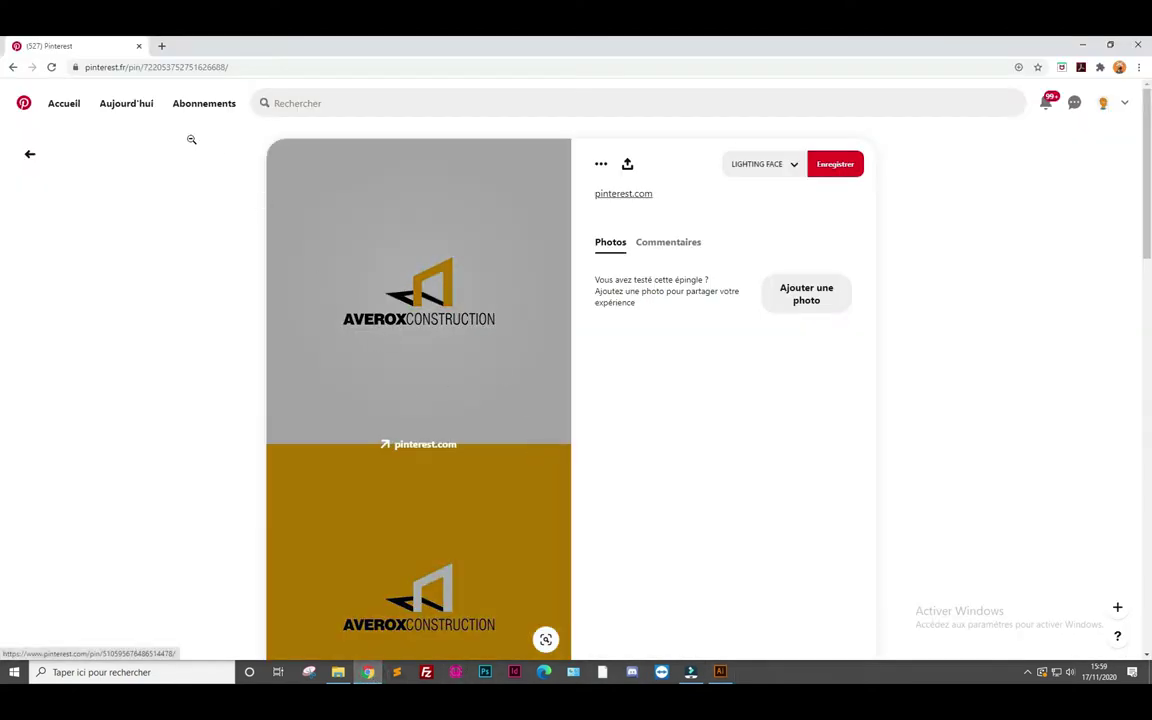
pyautogui.click(33, 158)
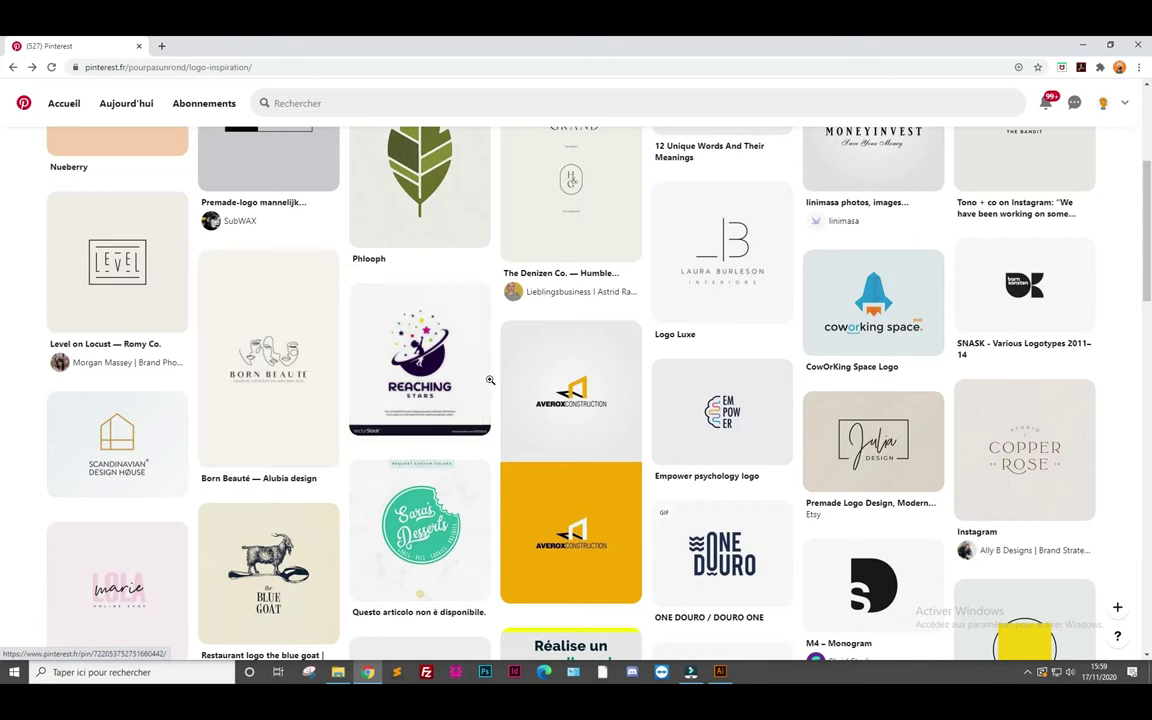
pyautogui.click(457, 373)
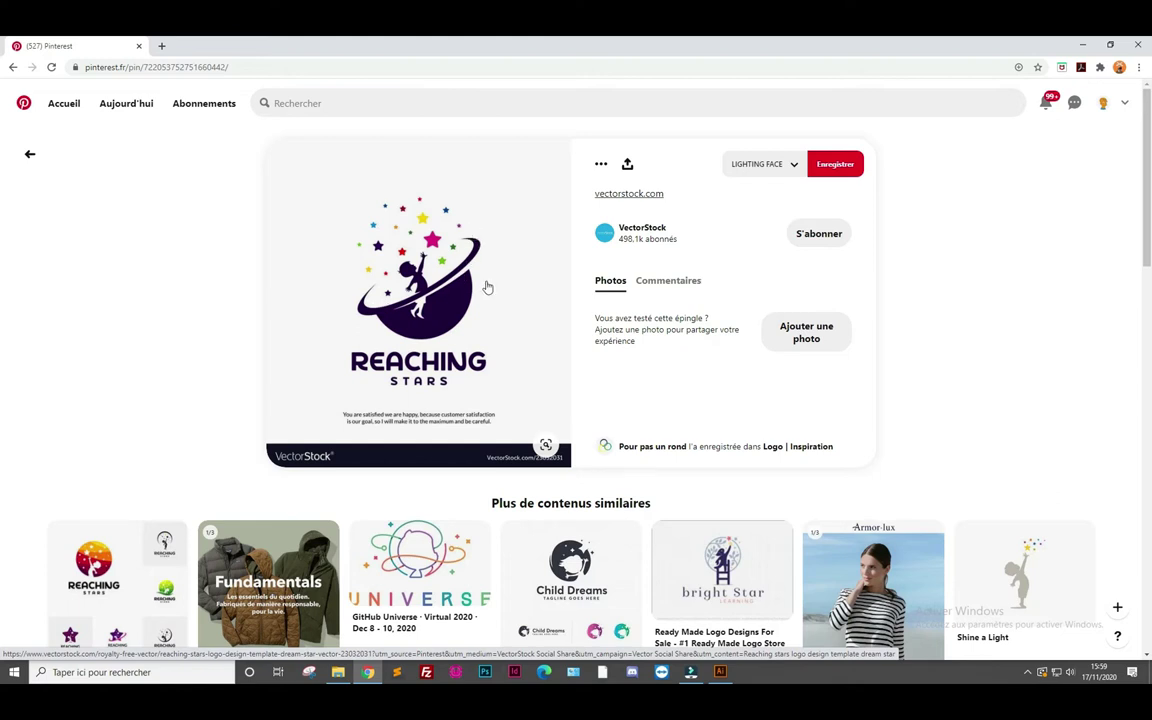
pyautogui.scroll(-2, 484, 290)
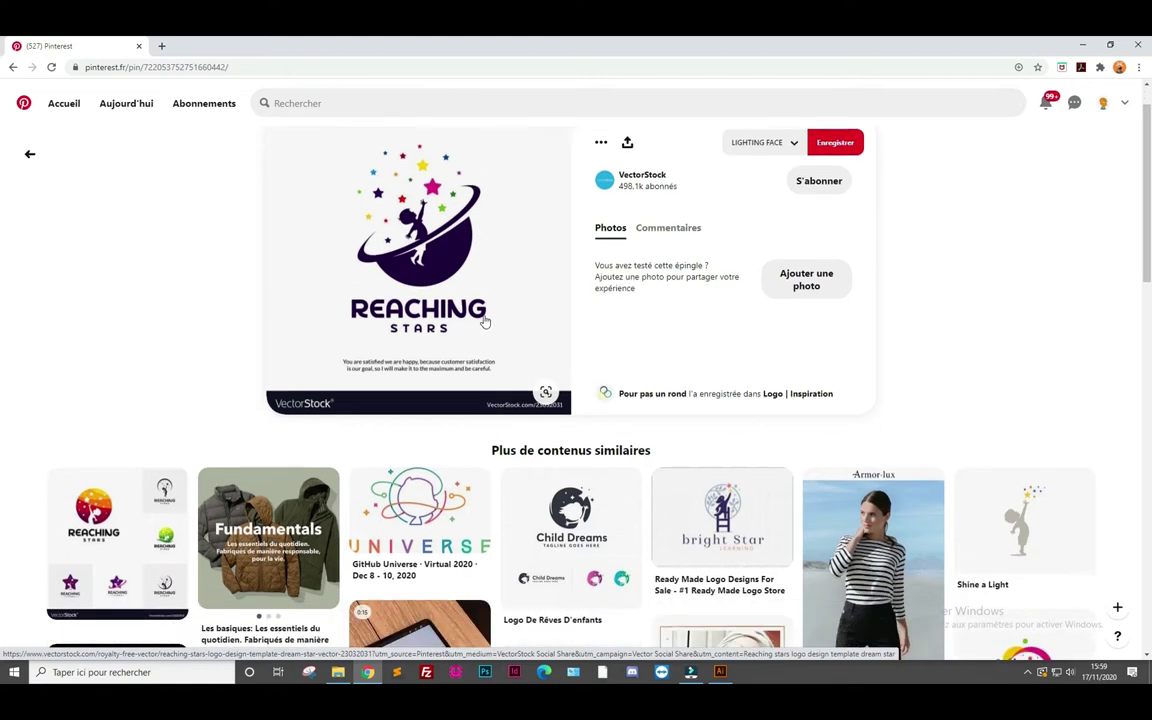
pyautogui.click(588, 383)
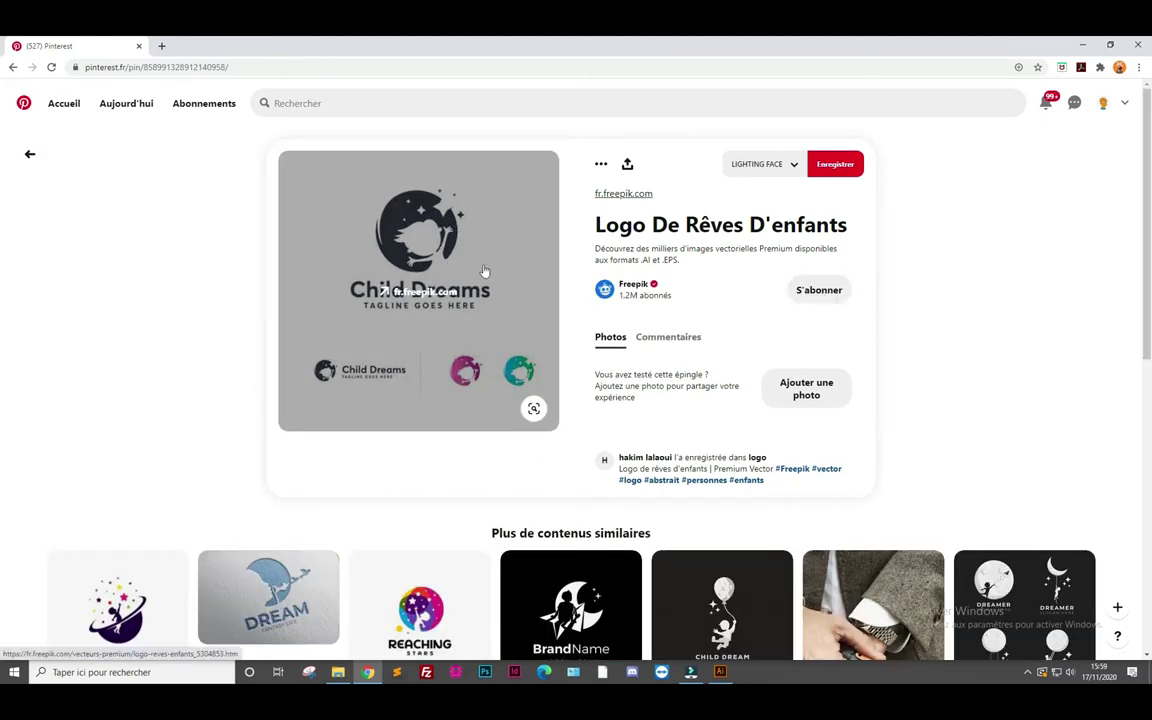
# Browse related pins below the Child Dreams logo pin
pyautogui.scroll(-2, 544, 360)
pyautogui.scroll(-1, 544, 360)
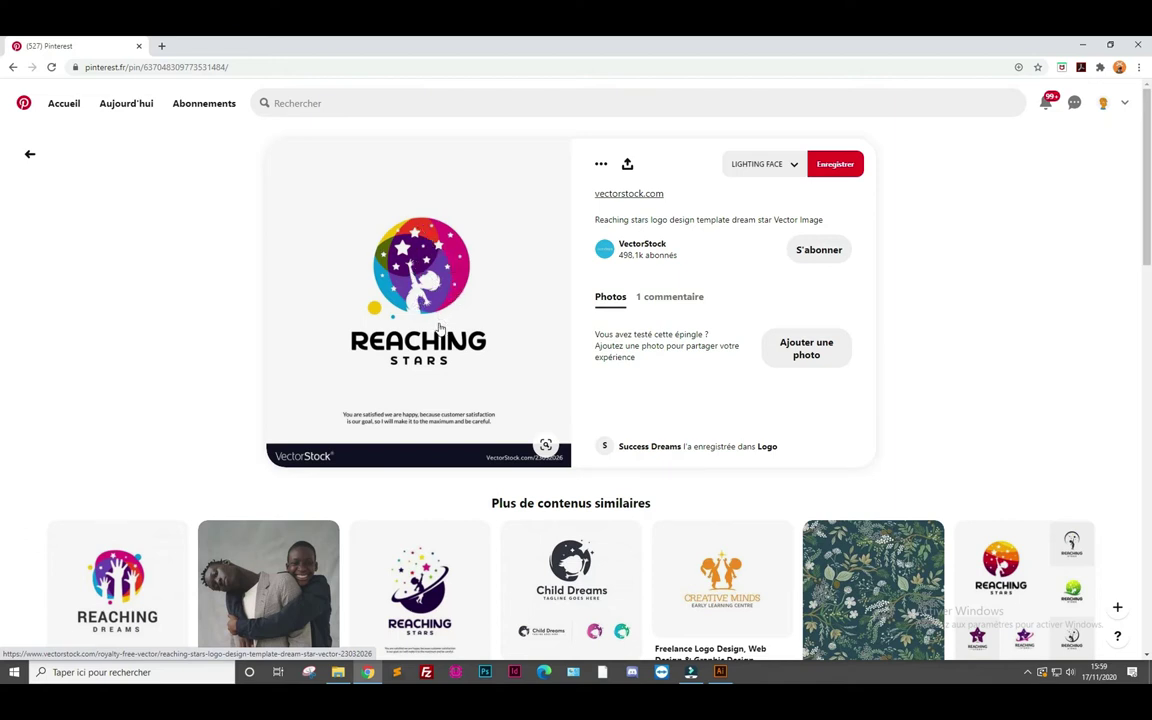
pyautogui.scroll(-3, 479, 335)
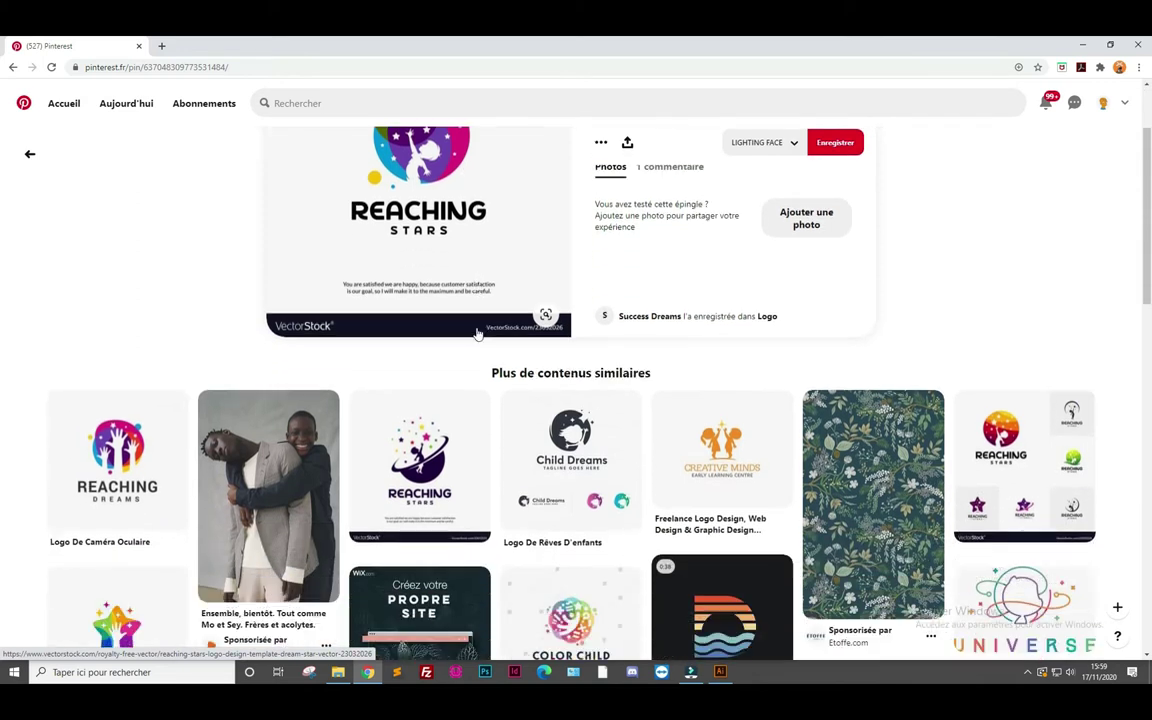
pyautogui.scroll(-1, 479, 335)
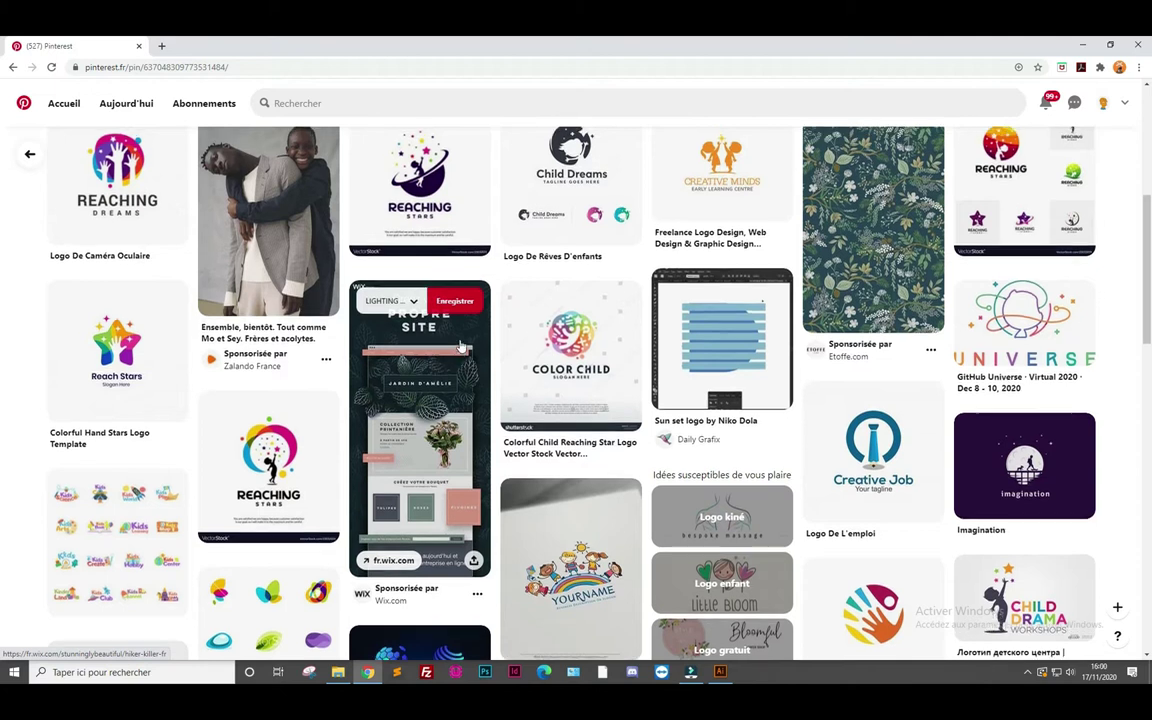
pyautogui.scroll(2, 459, 346)
pyautogui.scroll(2, 460, 345)
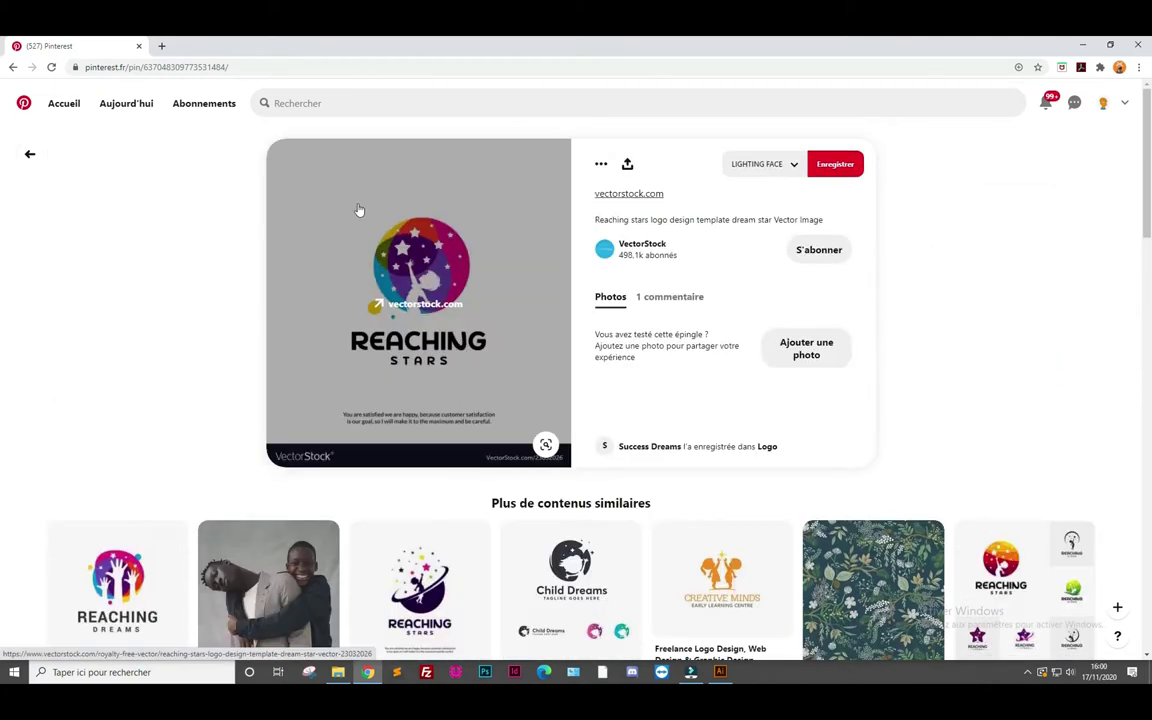
pyautogui.click(29, 154)
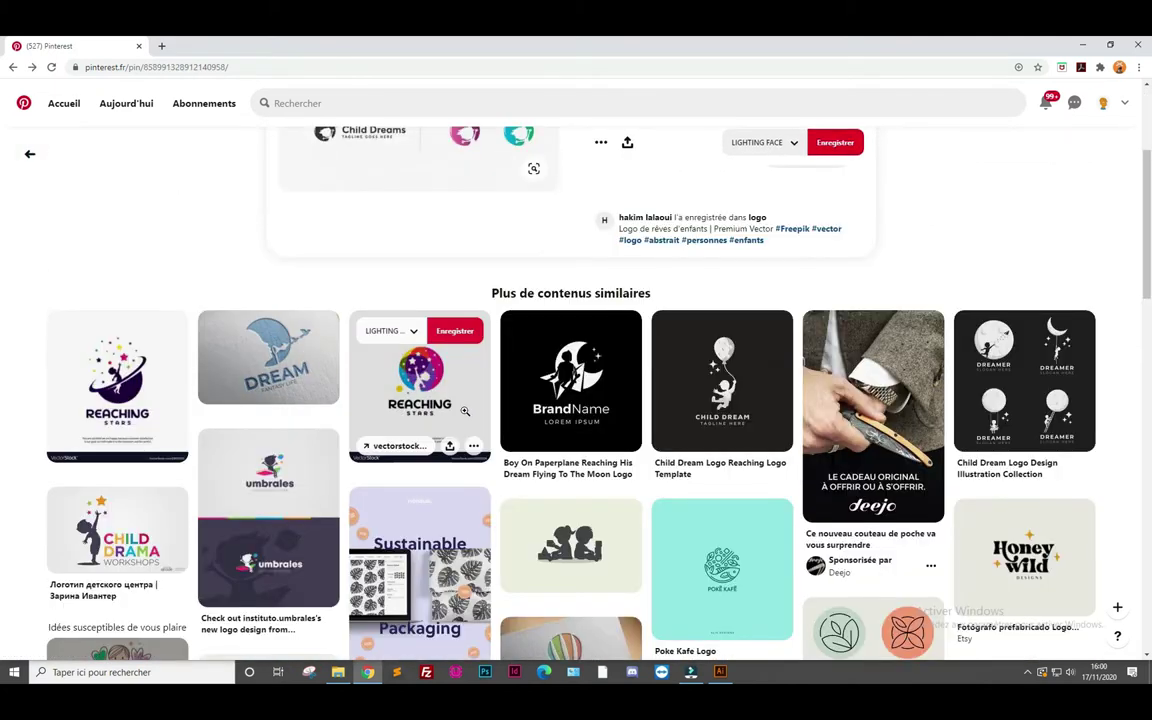
pyautogui.scroll(-2, 465, 411)
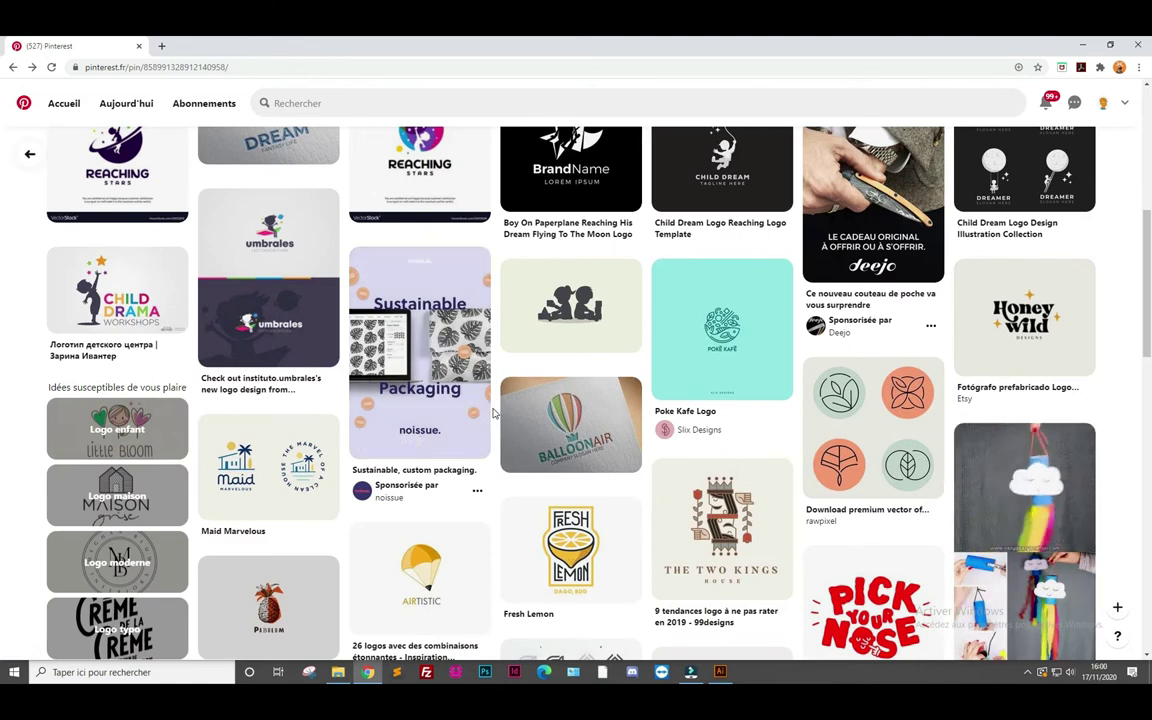
pyautogui.moveTo(419, 560)
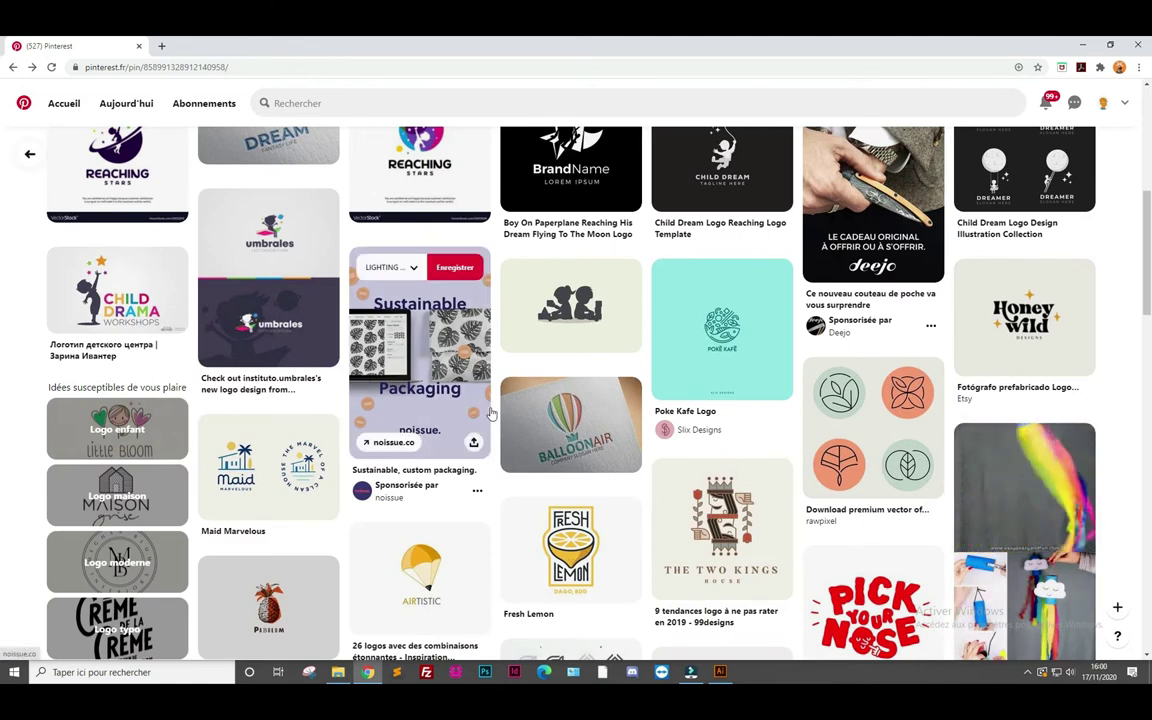
pyautogui.scroll(-2, 490, 413)
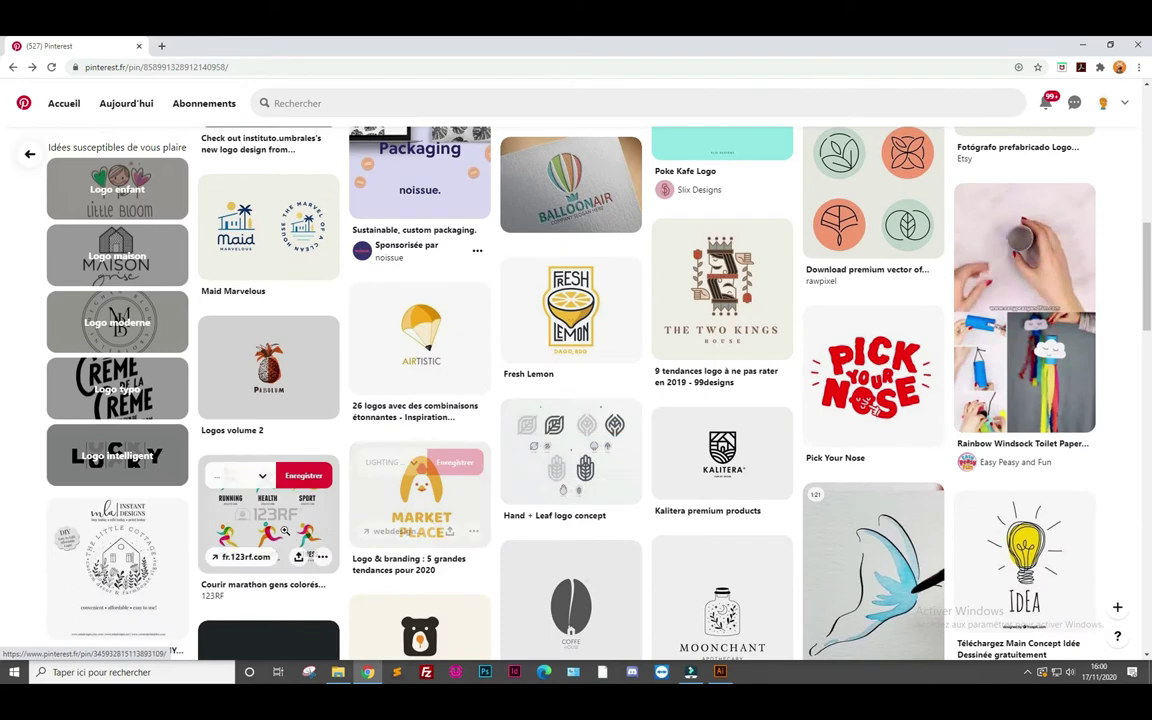
# Open the Courir marathon icons pin, then the colourful runner logo pin, and return to Illustrator
pyautogui.click(285, 531)
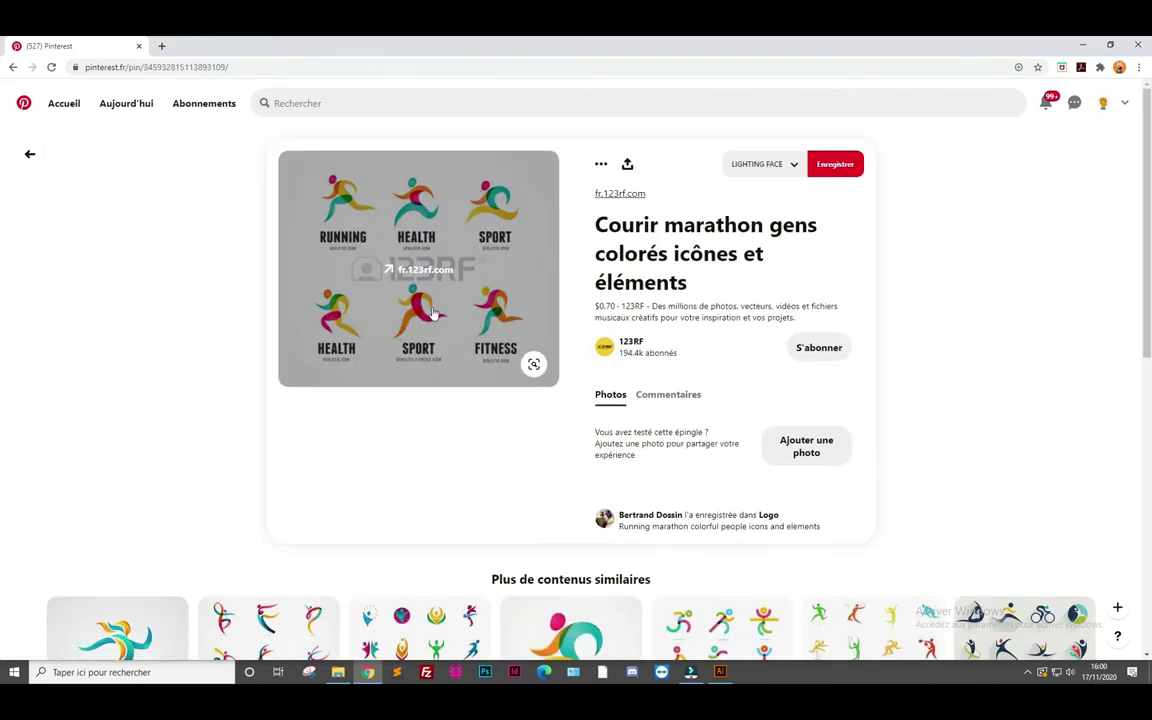
pyautogui.scroll(-2, 471, 419)
pyautogui.click(578, 430)
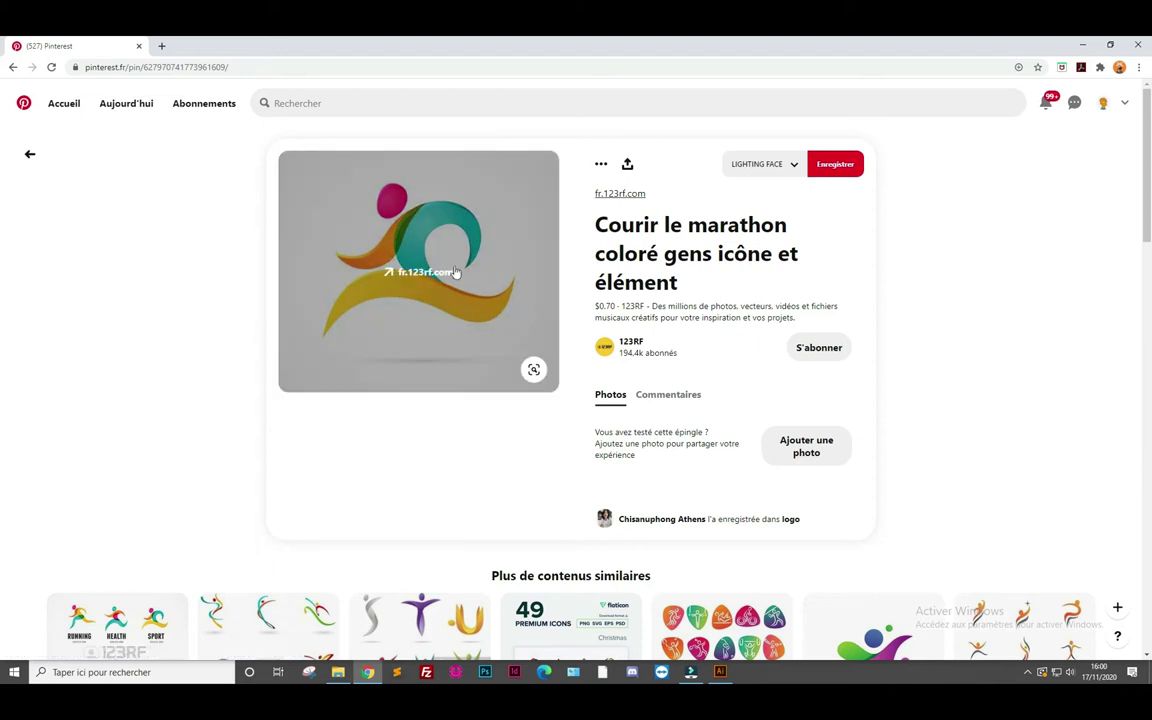
pyautogui.scroll(-2, 527, 417)
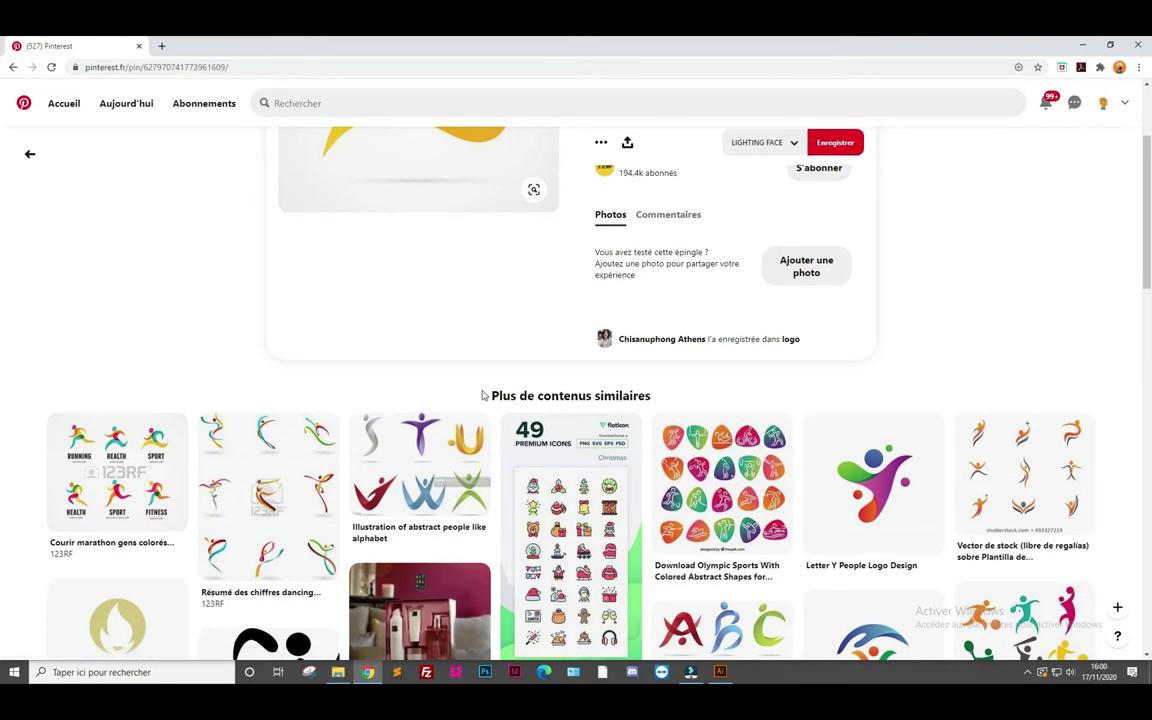
pyautogui.scroll(2, 481, 393)
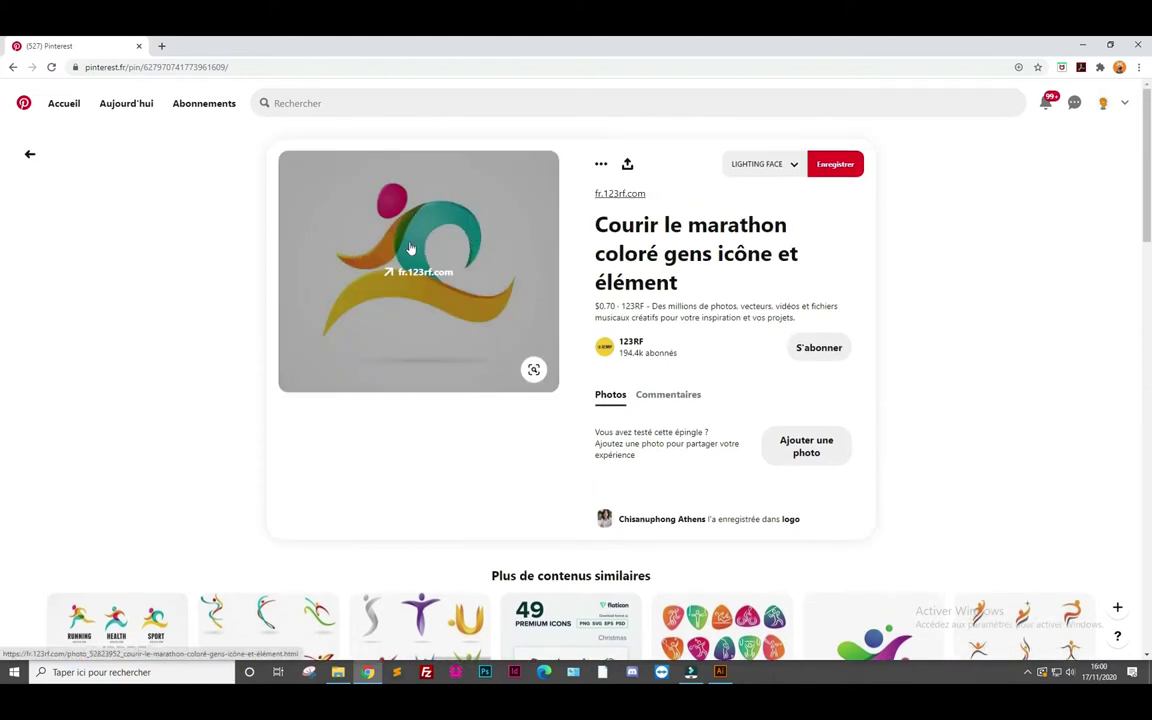
pyautogui.rightClick(441, 298)
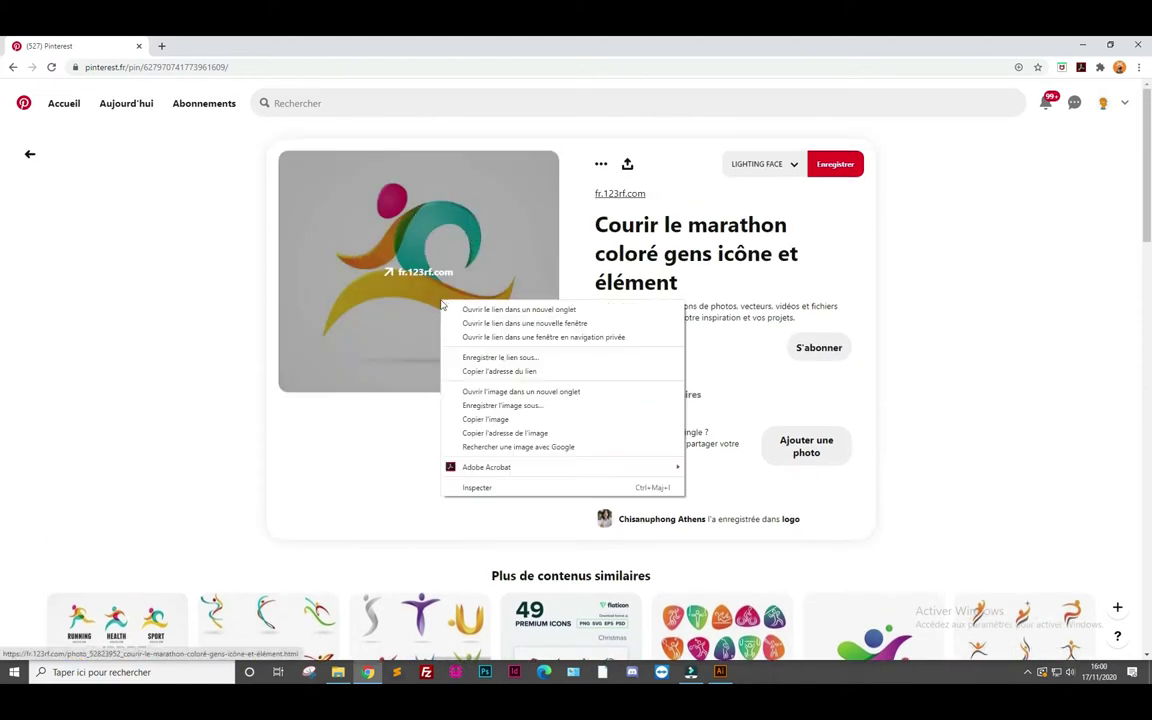
pyautogui.click(506, 419)
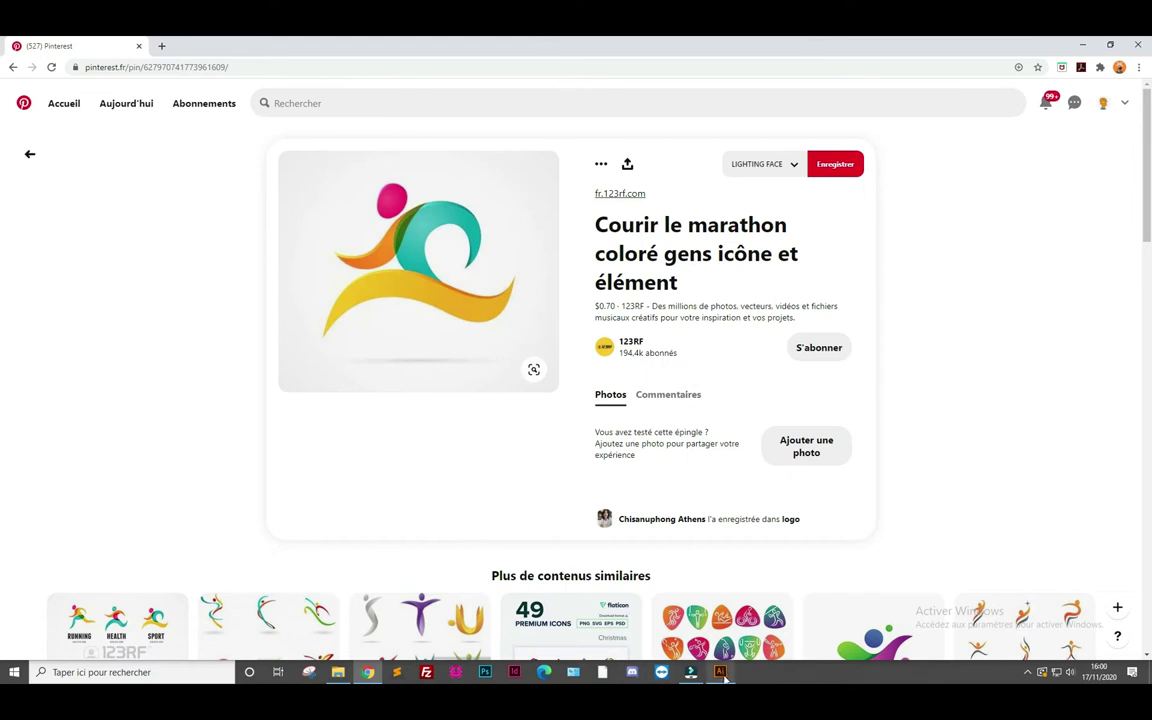
pyautogui.click(721, 673)
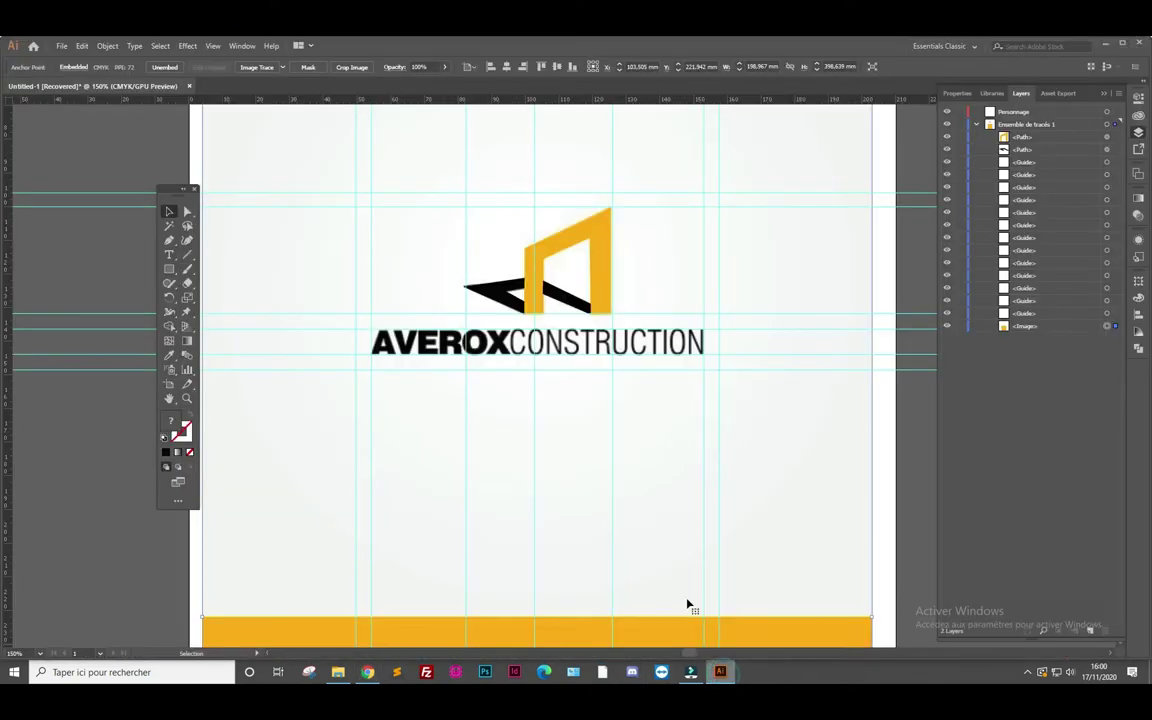
# Delete the placed Averox reference image
pyautogui.click(651, 479)
pyautogui.click(1040, 136)
pyautogui.keyDown('shift'); pyautogui.click(1055, 327); pyautogui.keyUp('shift')
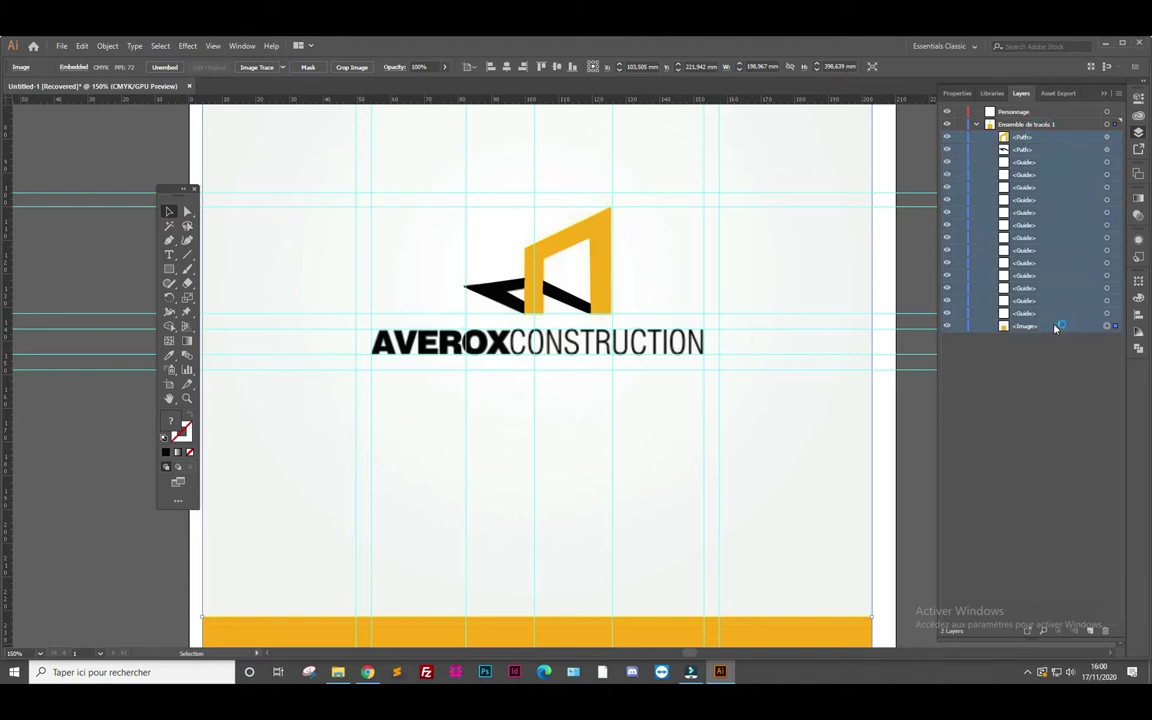
pyautogui.press('Delete')
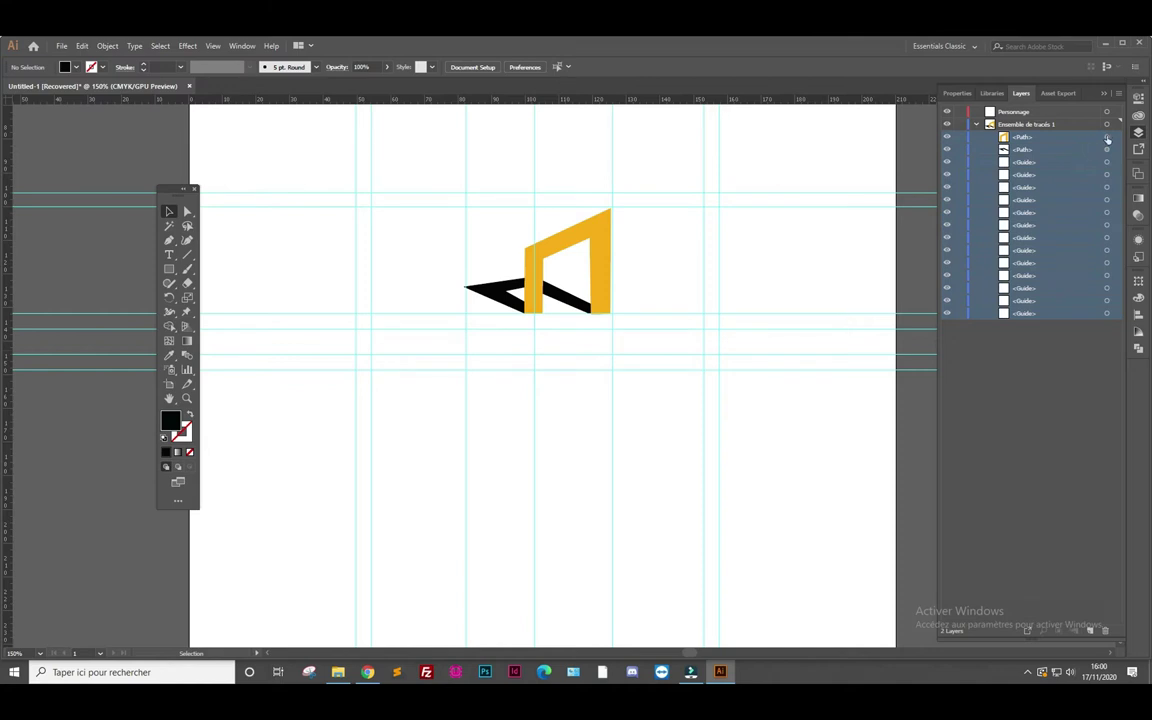
# Delete all old traced paths and guides, then place the runner logo image on the artboard
pyautogui.click(1052, 142)
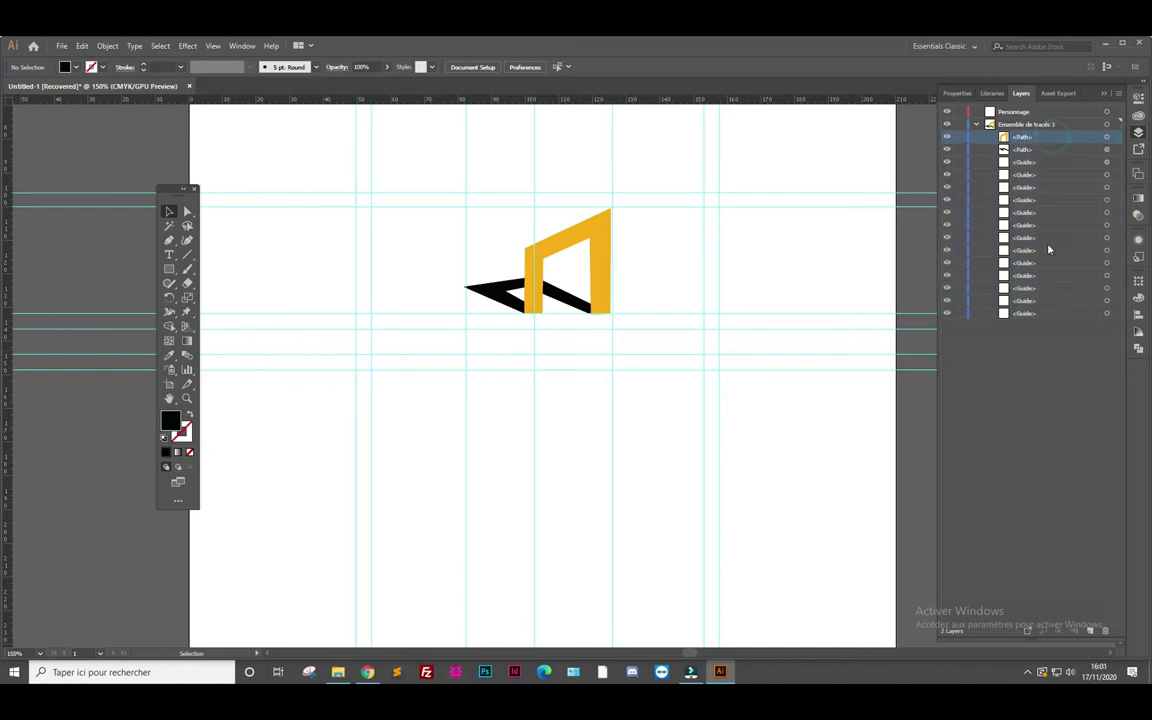
pyautogui.keyDown('shift'); pyautogui.click(1048, 317); pyautogui.keyUp('shift')
pyautogui.click(1106, 632)
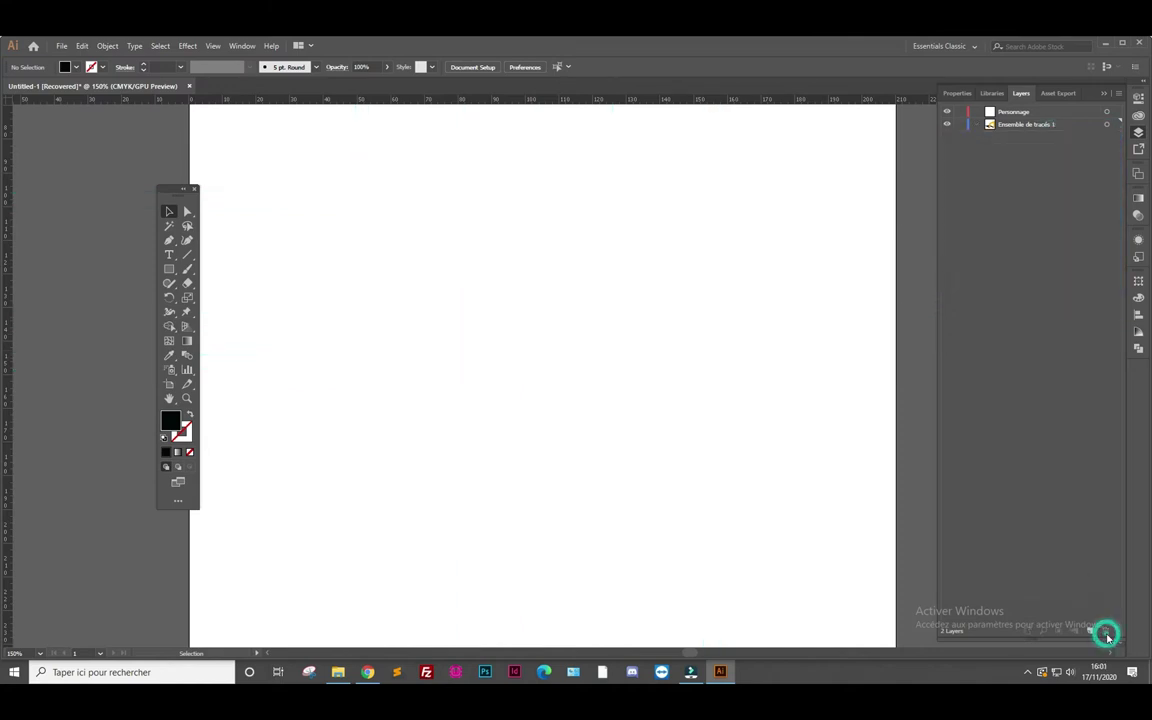
pyautogui.click(518, 328)
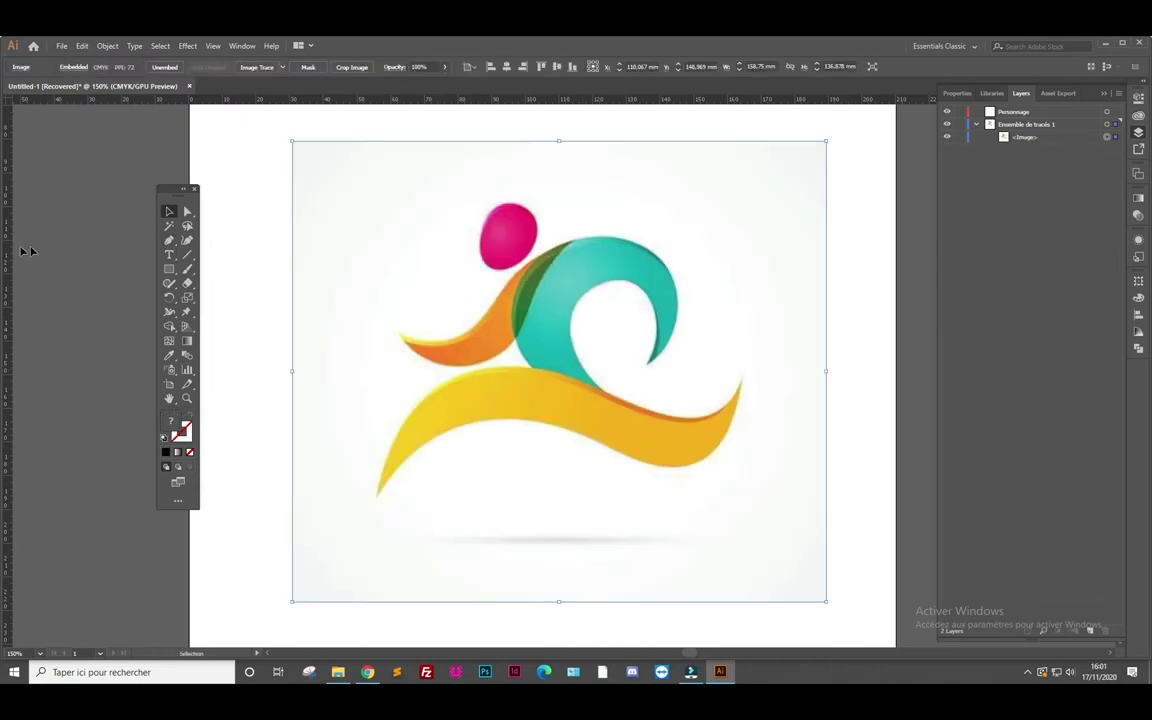
# Add vertical and horizontal guides at the tips of the yellow leg band
pyautogui.moveTo(6, 255); pyautogui.dragTo(377, 303)
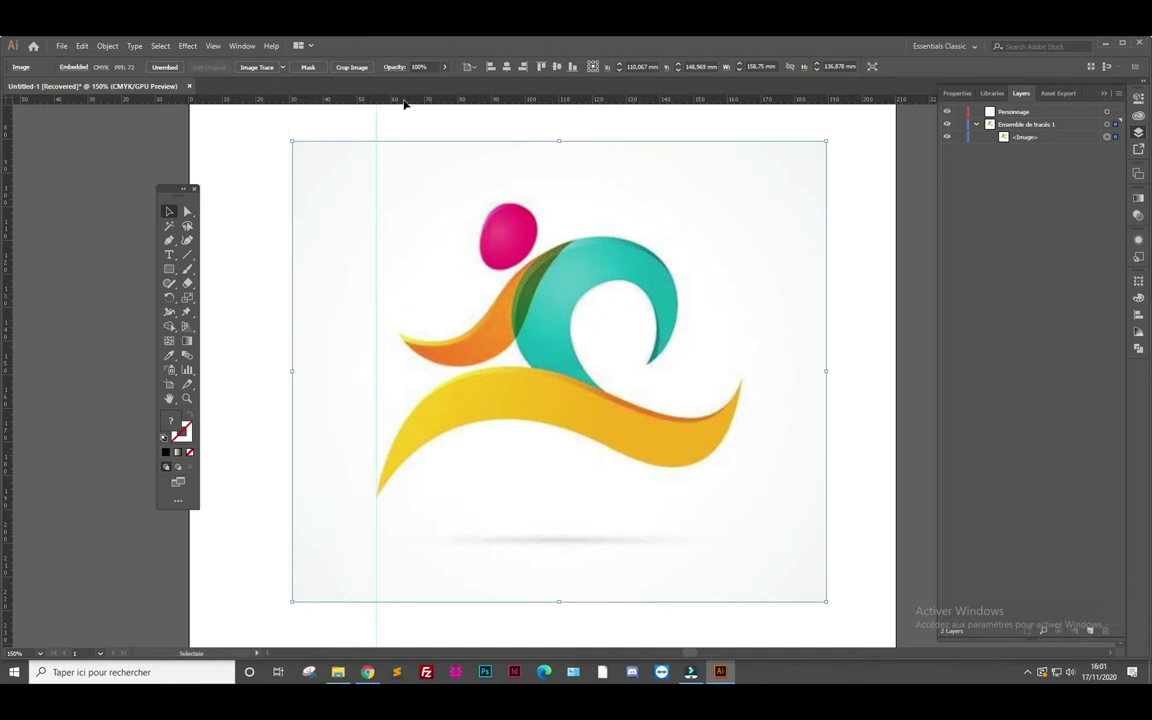
pyautogui.moveTo(405, 100); pyautogui.dragTo(410, 496)
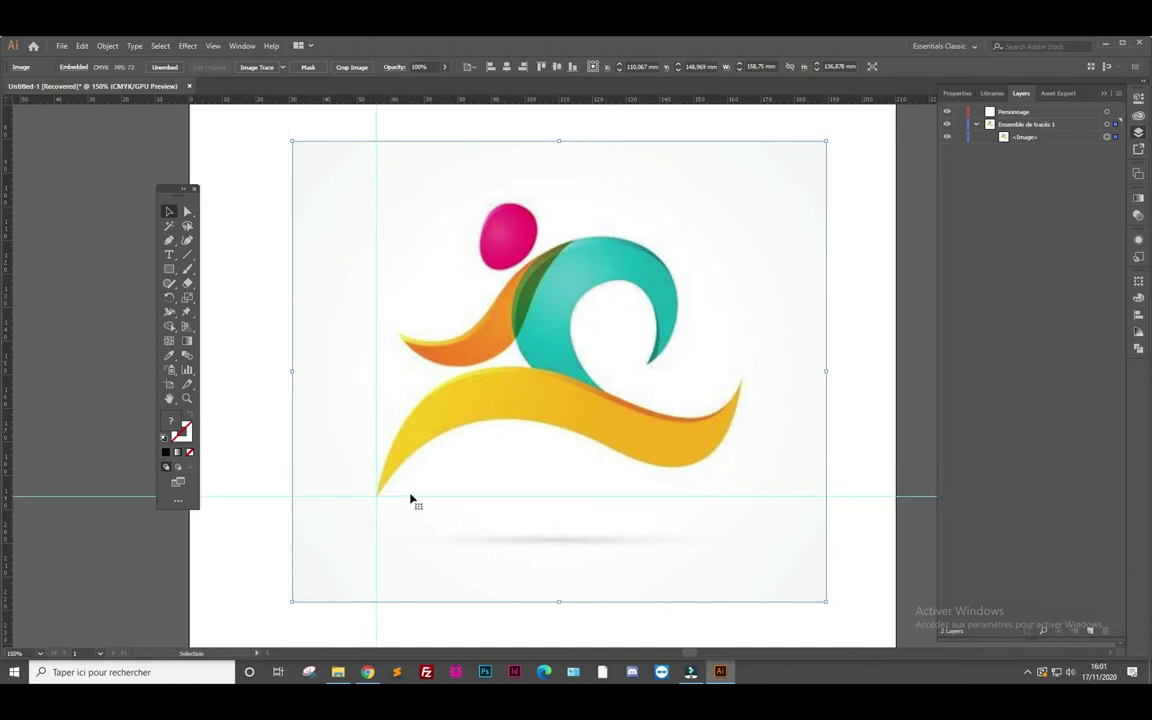
pyautogui.scroll(1, 368, 512)
pyautogui.scroll(3, 368, 512)
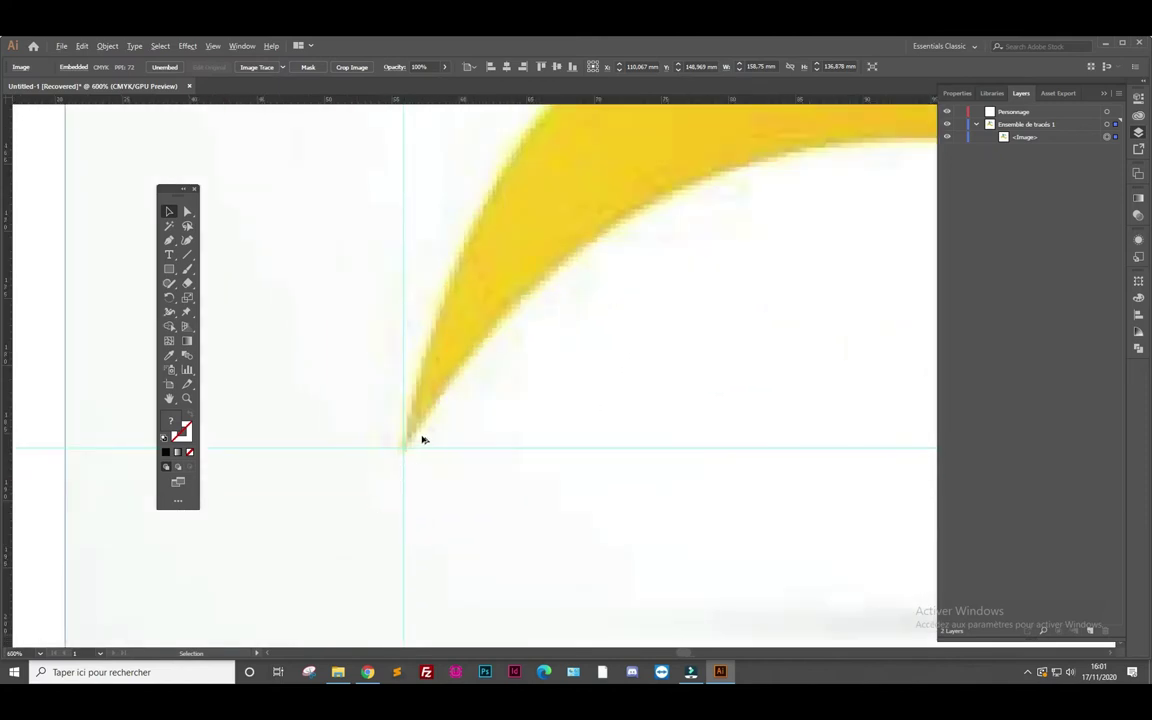
pyautogui.scroll(-3, 422, 440)
pyautogui.scroll(-1, 764, 334)
pyautogui.scroll(2, 805, 319)
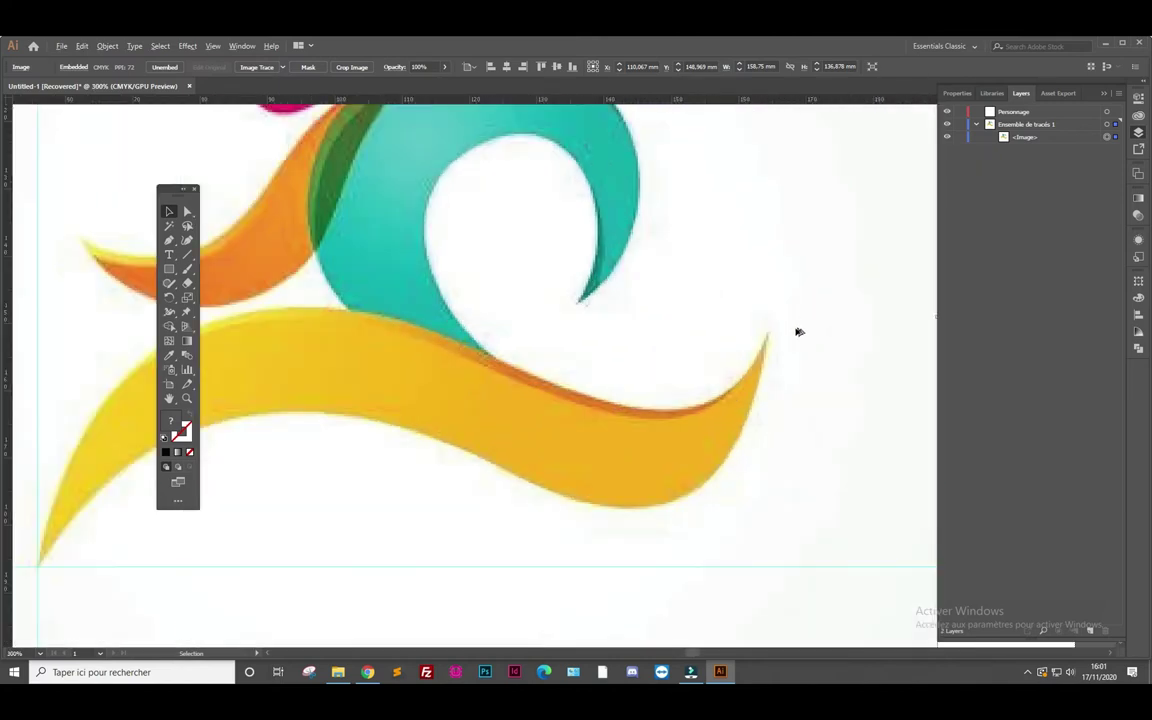
pyautogui.moveTo(10, 282)
pyautogui.mouseDown()
pyautogui.moveTo(783, 340)
pyautogui.moveTo(768, 342)
pyautogui.mouseUp()
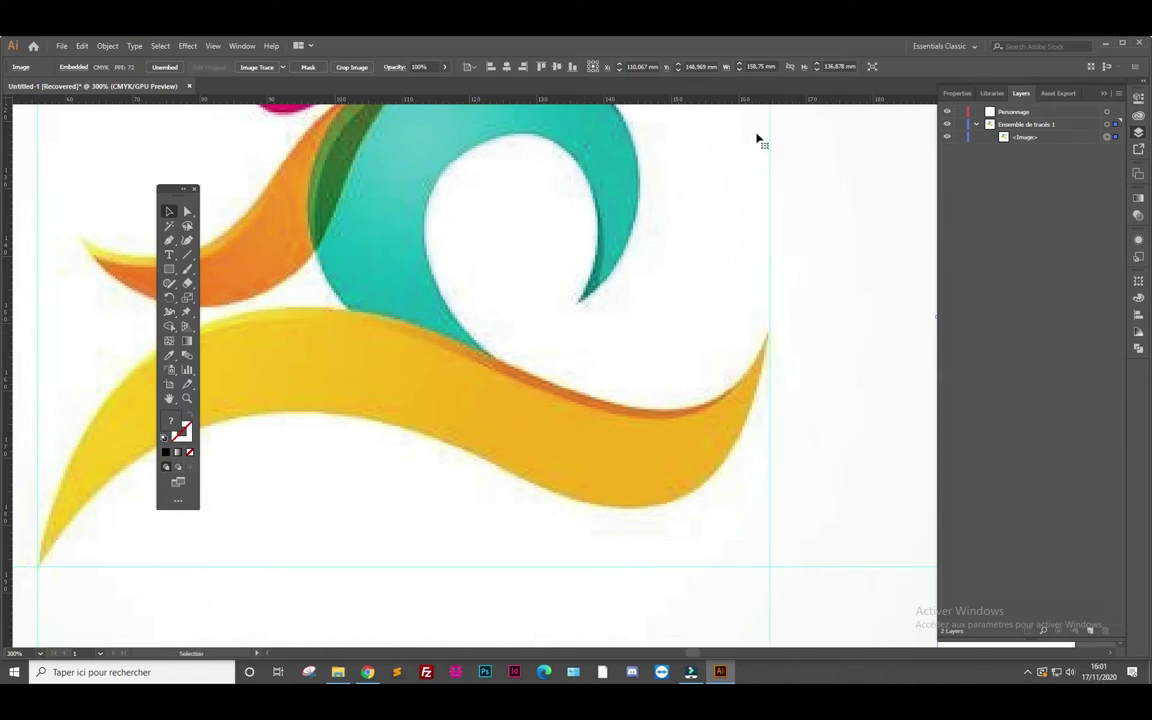
pyautogui.moveTo(748, 100); pyautogui.dragTo(797, 333)
# Add guides at the teal curl's tip, the orange arm's tip and the teal torso's top and right edge
pyautogui.hotkey('ctrl', '1')
pyautogui.scroll(2, 679, 262)
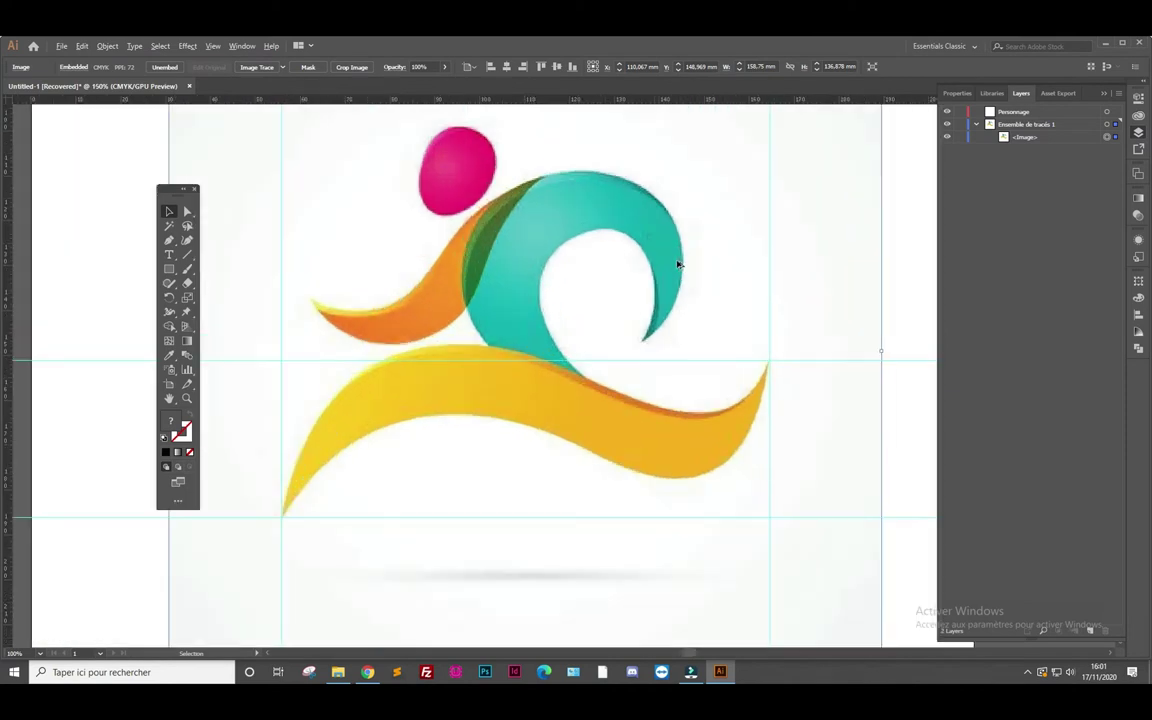
pyautogui.moveTo(684, 100); pyautogui.dragTo(680, 343)
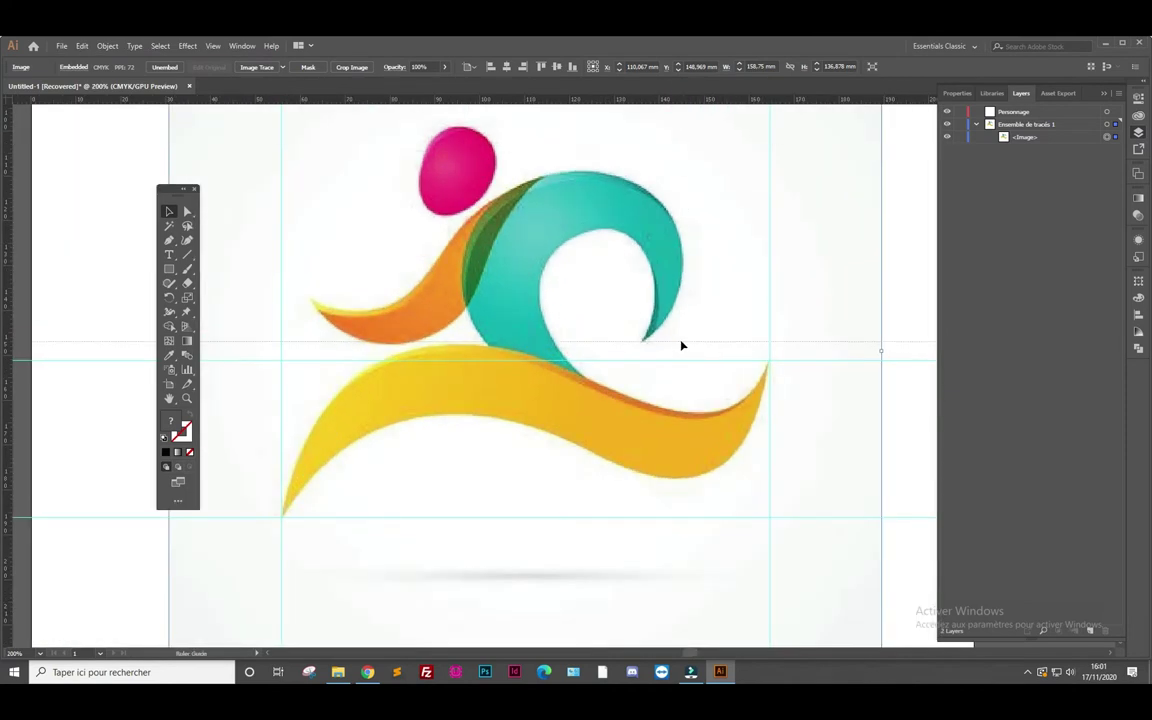
pyautogui.moveTo(13, 303); pyautogui.dragTo(545, 308)
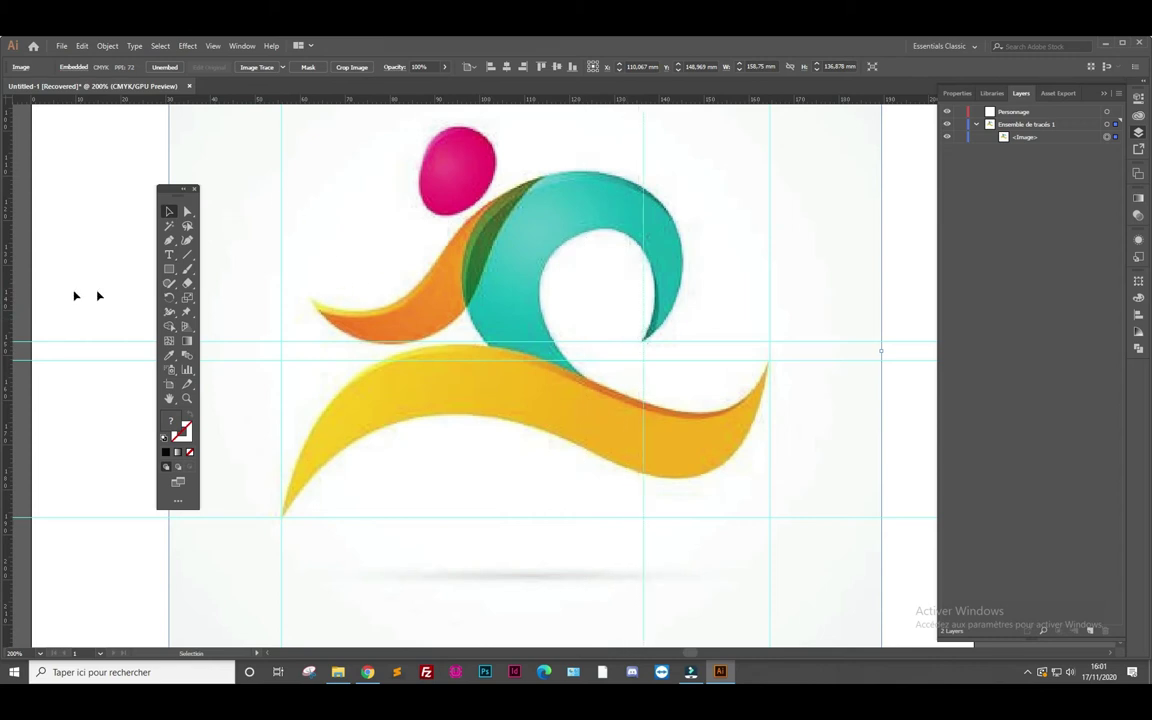
pyautogui.moveTo(5, 285); pyautogui.dragTo(311, 306)
pyautogui.moveTo(321, 97); pyautogui.dragTo(323, 305)
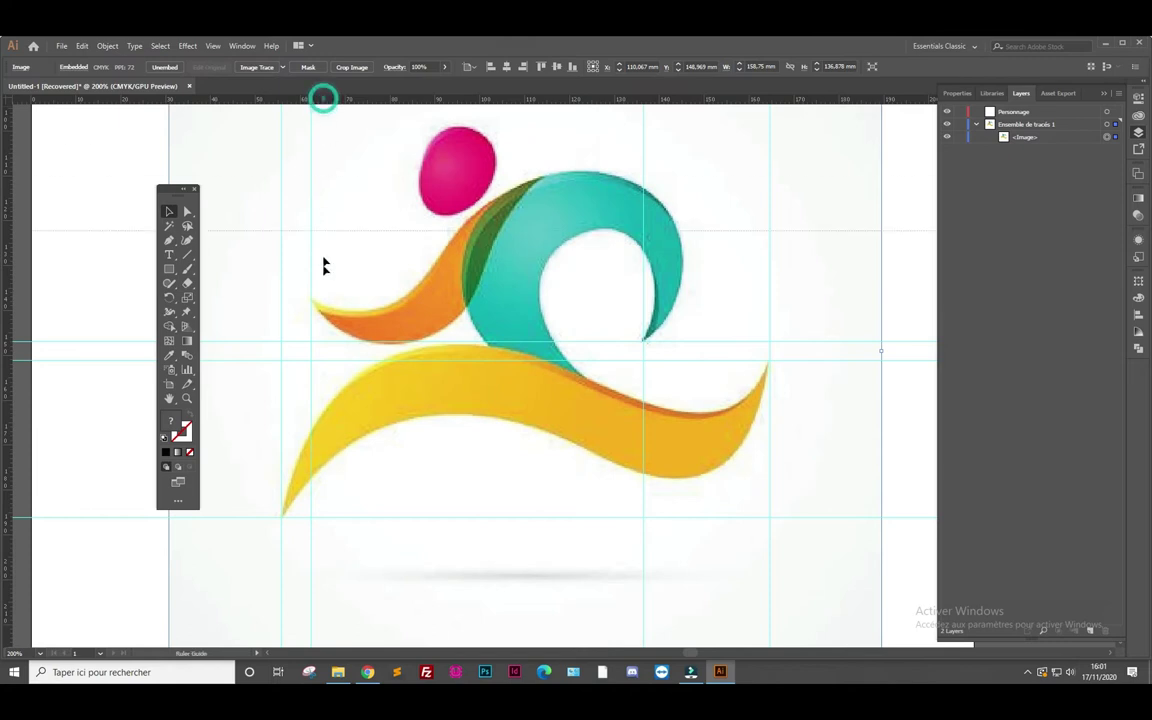
pyautogui.moveTo(586, 98); pyautogui.dragTo(597, 173)
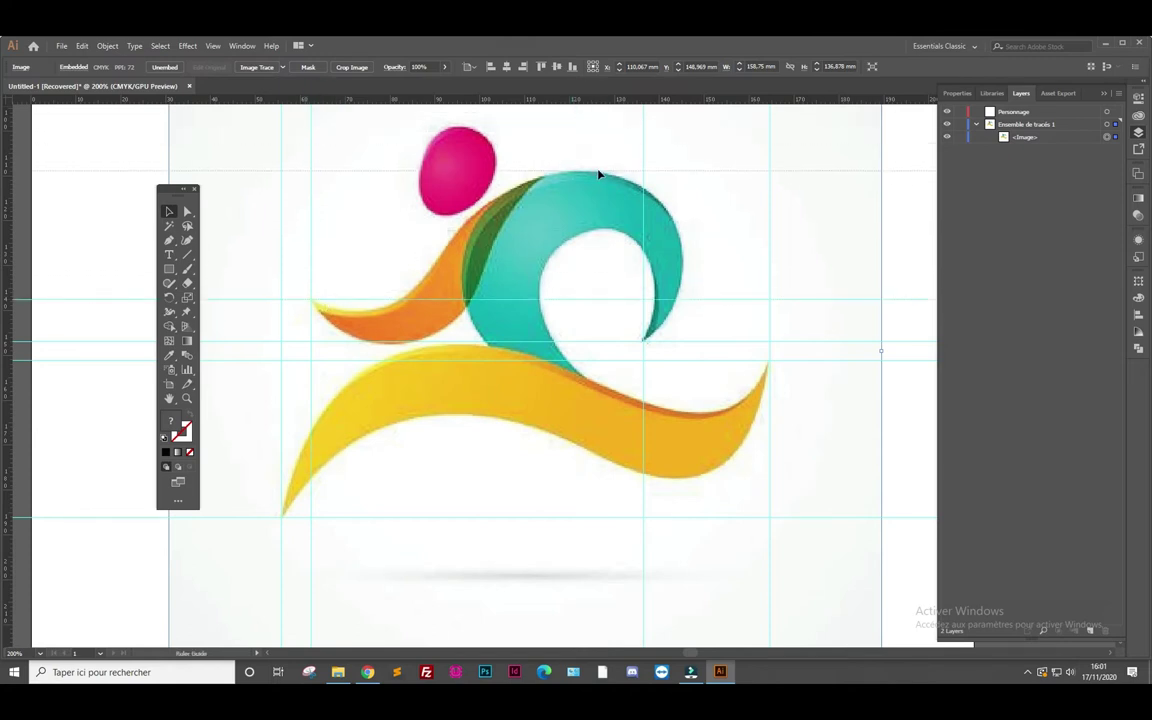
pyautogui.moveTo(8, 265); pyautogui.dragTo(685, 286)
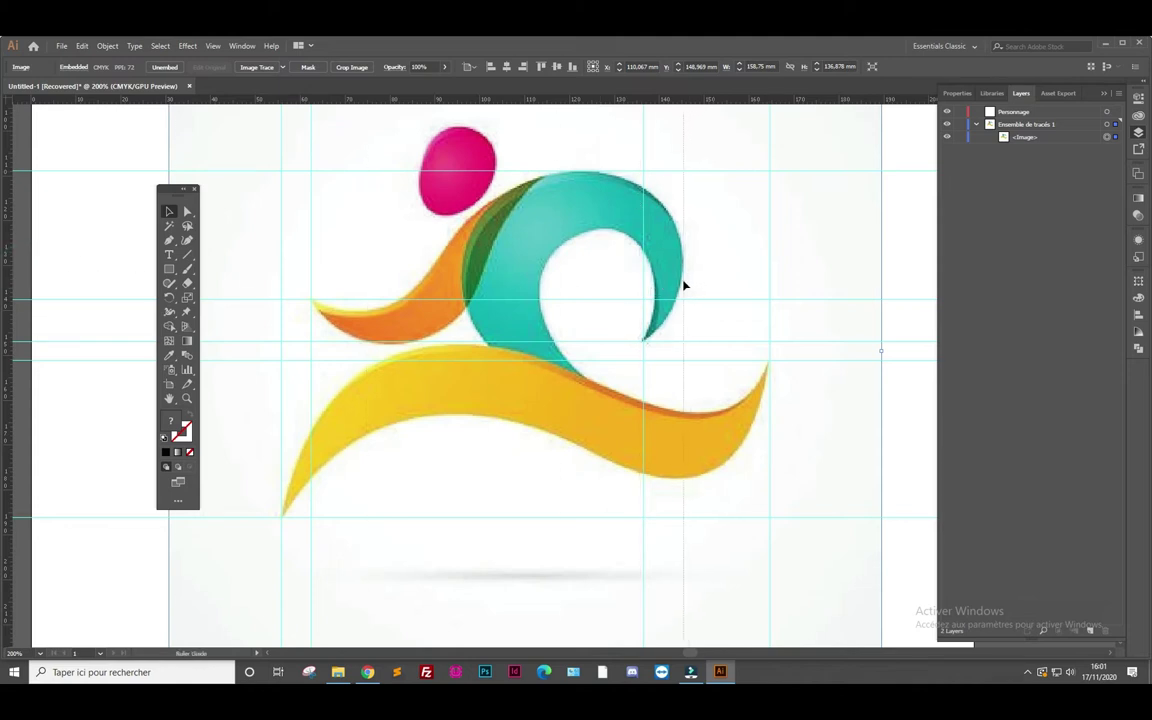
# Add a horizontal guide at the top of the pink head and zoom out to the whole logo
pyautogui.moveTo(497, 99); pyautogui.dragTo(501, 131)
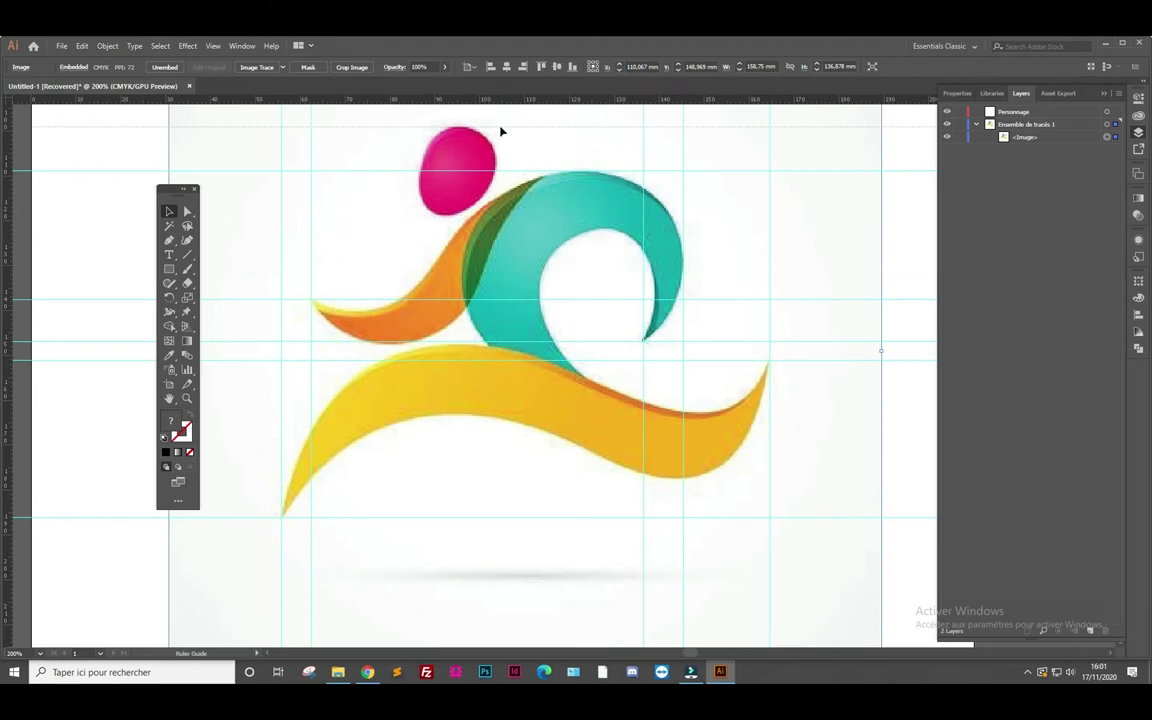
pyautogui.click(626, 369)
pyautogui.hotkey('ctrl', '-')
pyautogui.scroll(1, 622, 370)
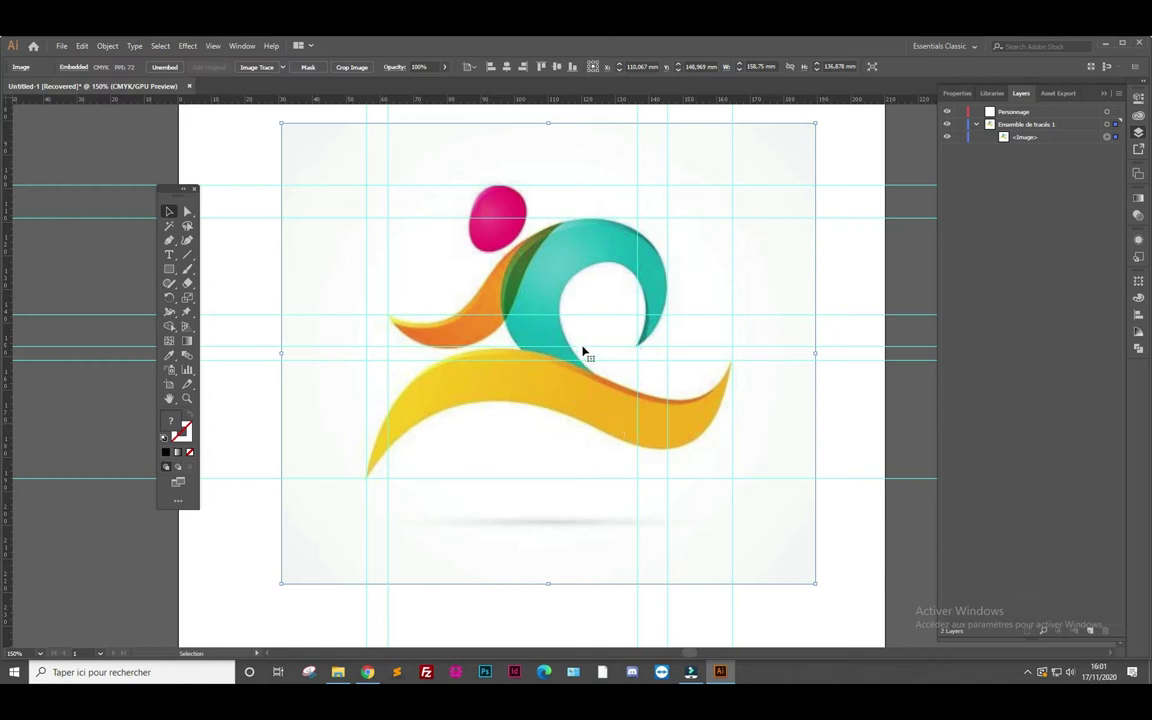
pyautogui.keyDown('alt'); pyautogui.scroll(1, 588, 344); pyautogui.keyUp('alt')
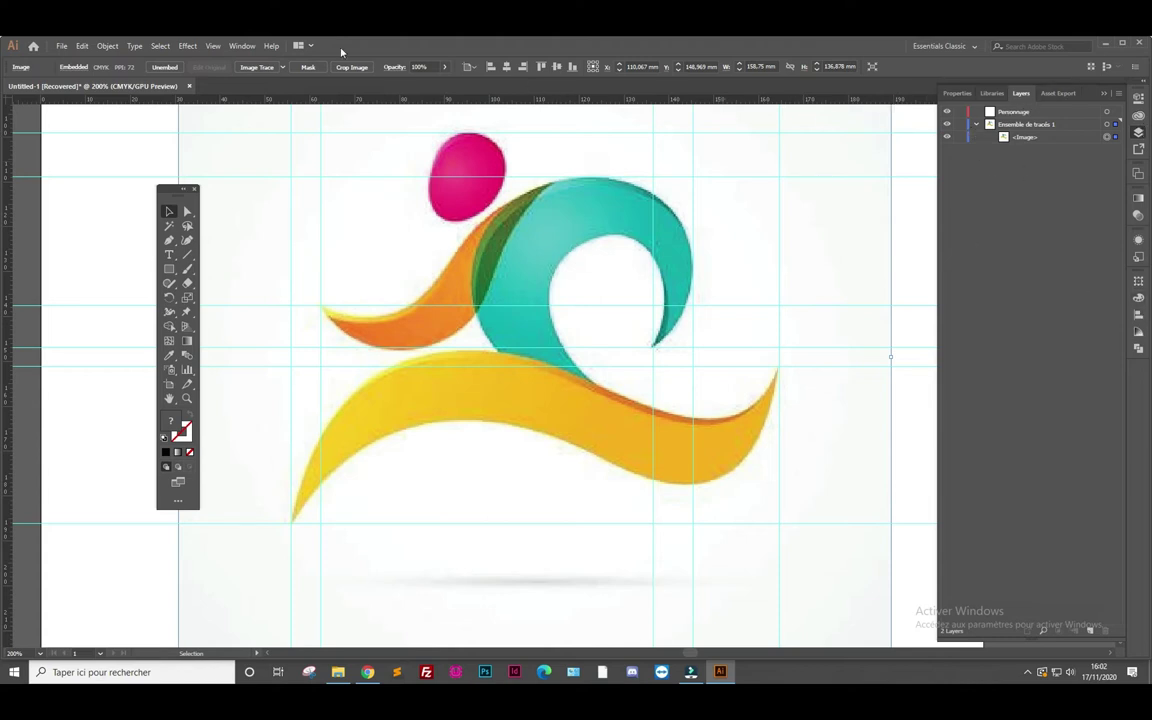
# Open the Swatches panel and save the runner's sampled arm orange as a new swatch
pyautogui.click(242, 46)
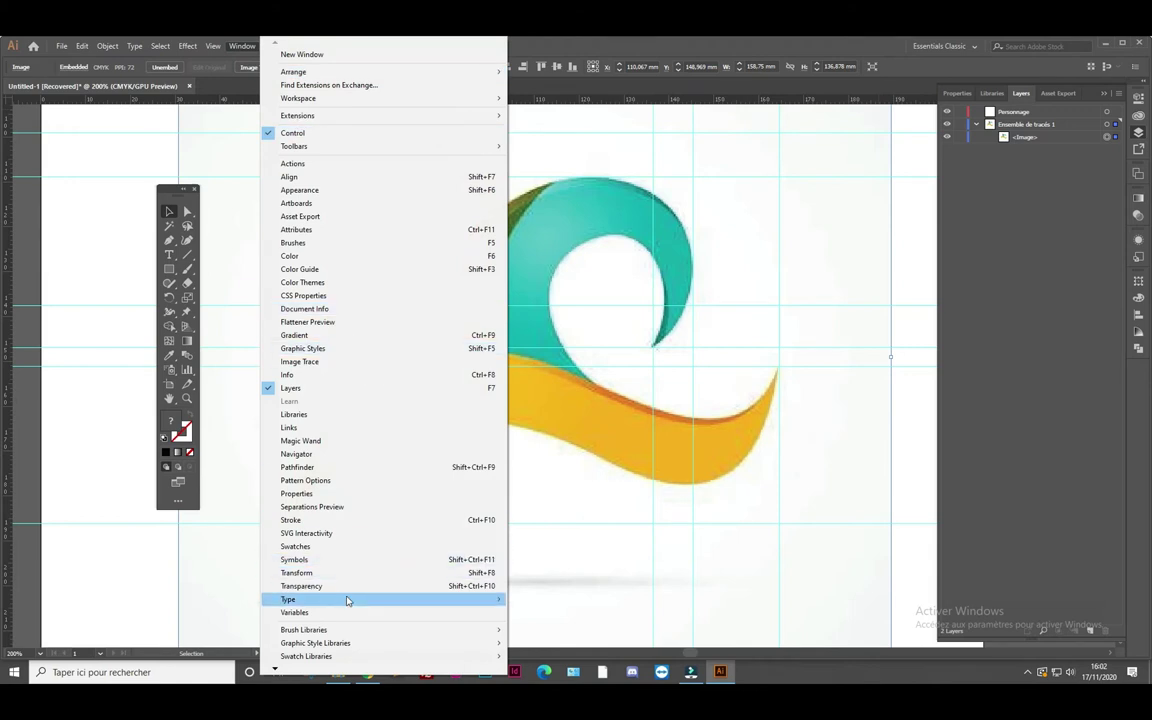
pyautogui.click(327, 548)
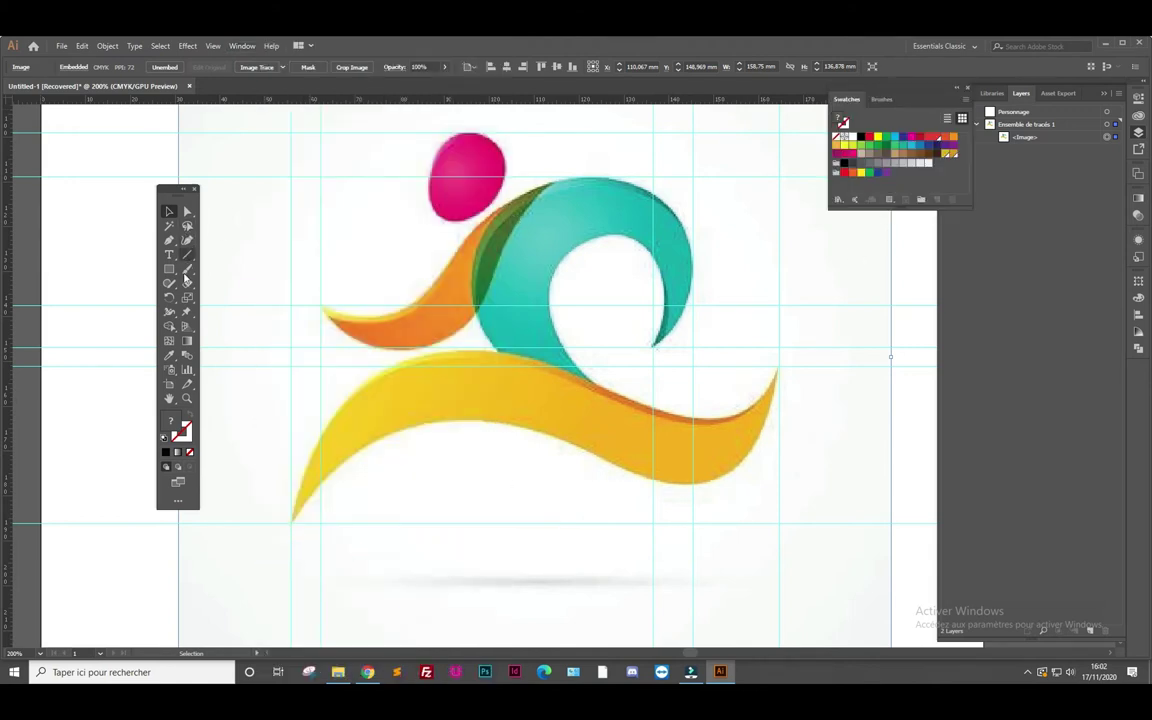
pyautogui.click(169, 355)
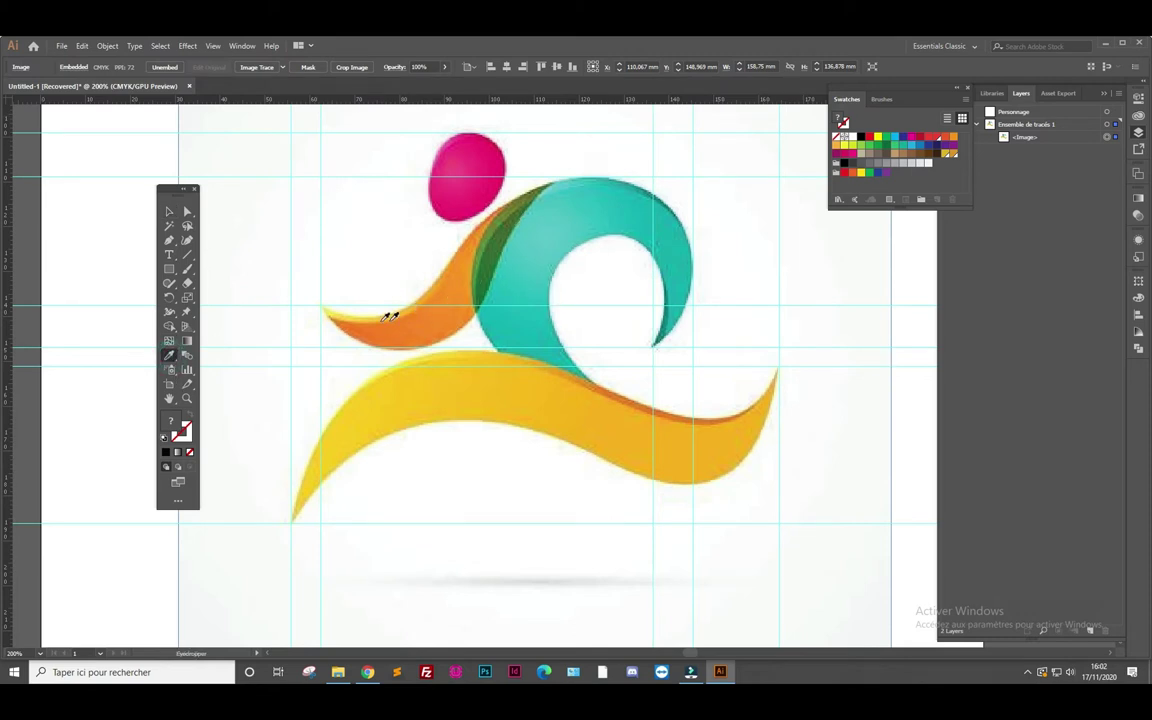
pyautogui.click(436, 317)
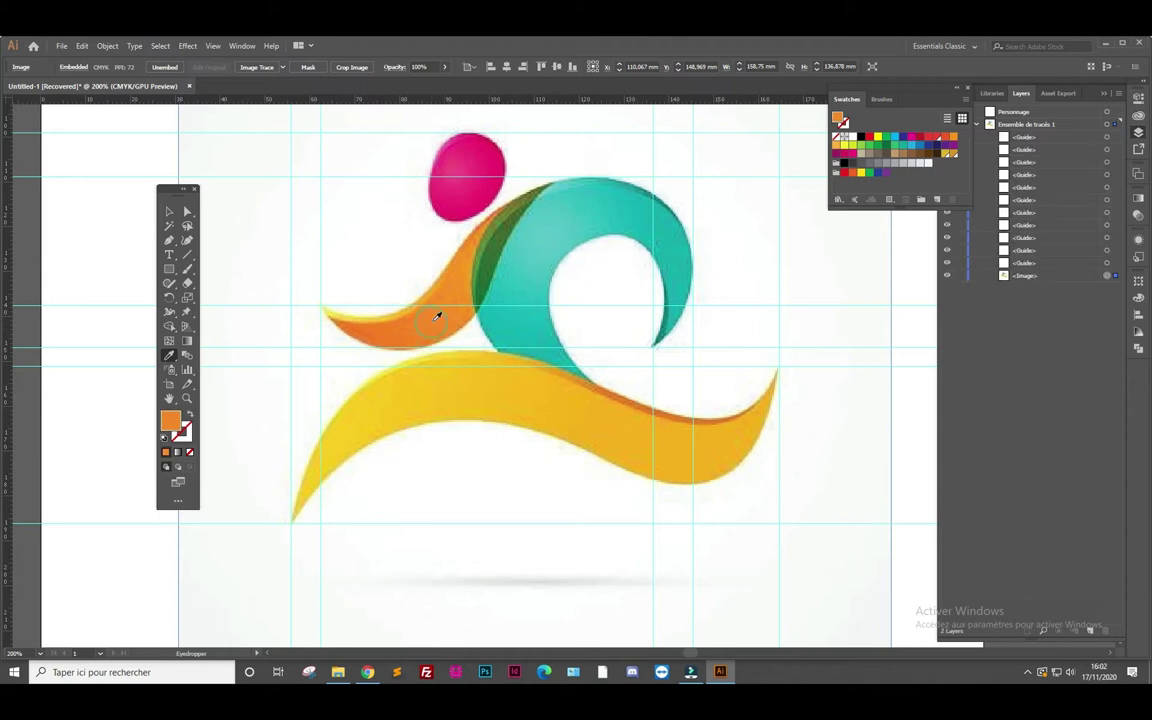
pyautogui.click(938, 200)
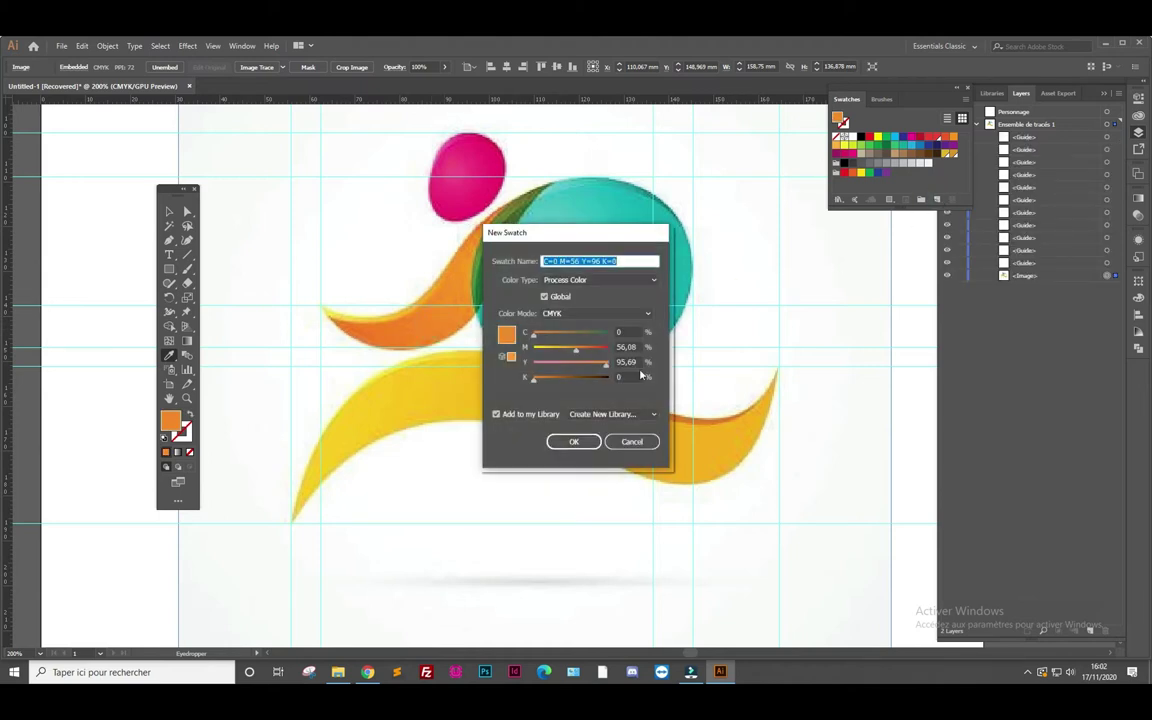
pyautogui.click(567, 440)
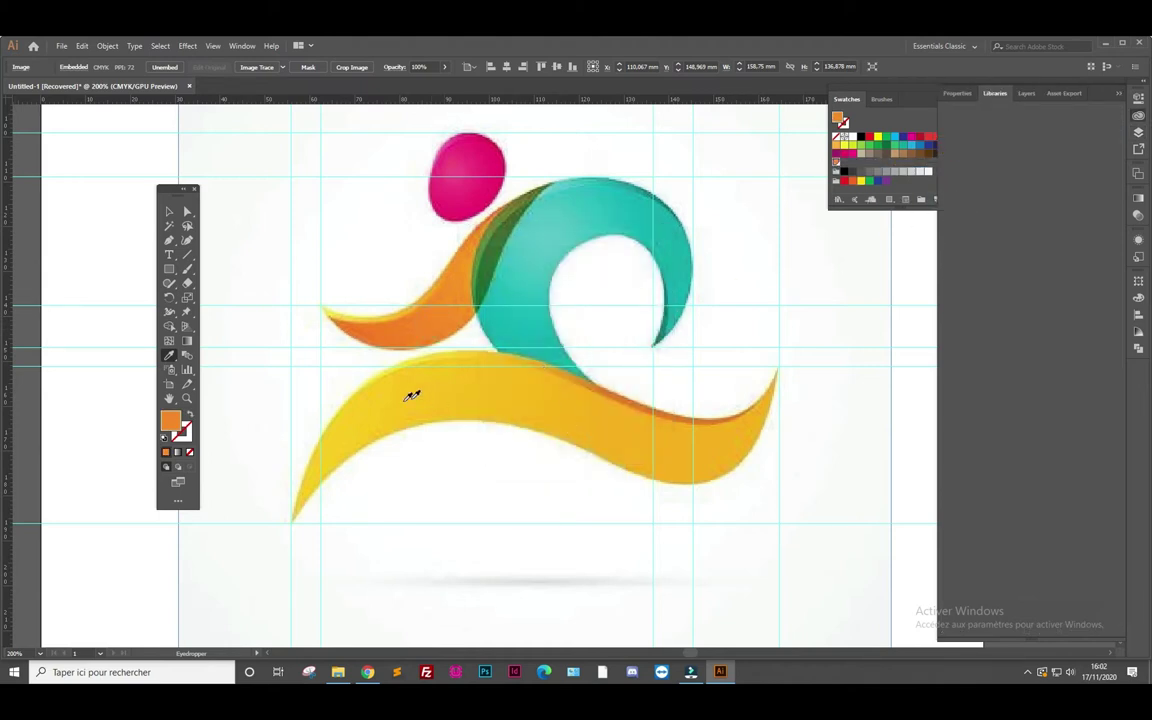
# Save the sampled leg yellow and torso teal as new swatches
pyautogui.click(507, 399)
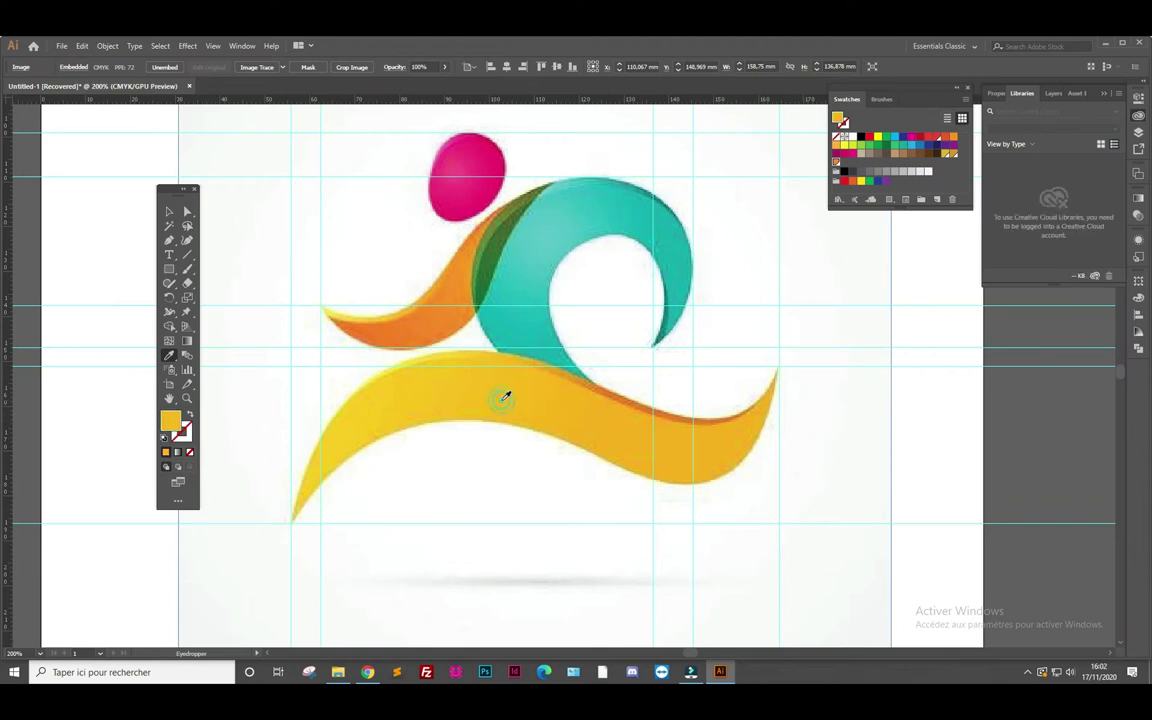
pyautogui.click(940, 200)
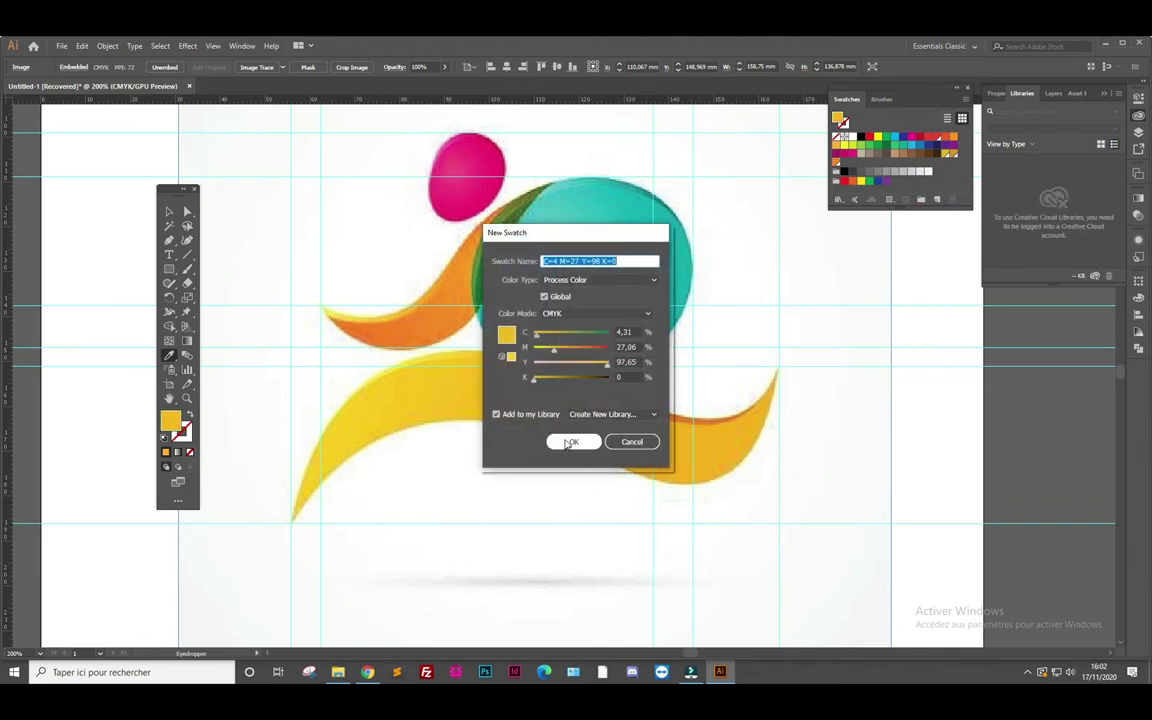
pyautogui.click(566, 437)
pyautogui.click(581, 262)
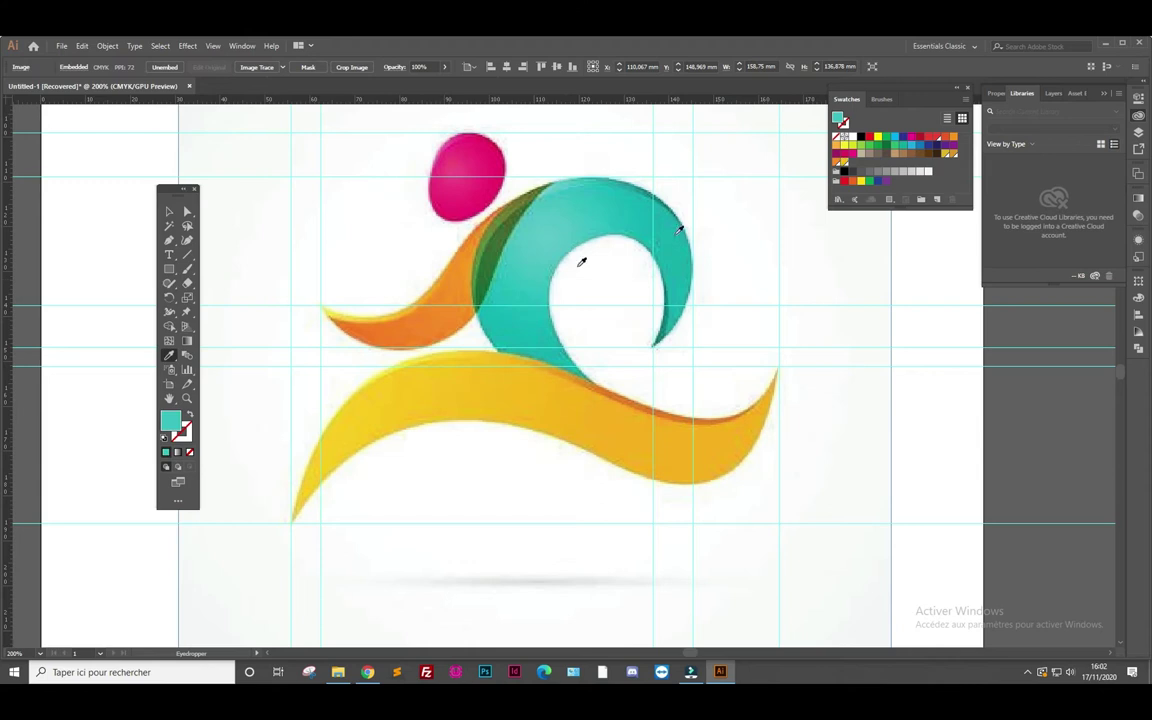
pyautogui.click(936, 201)
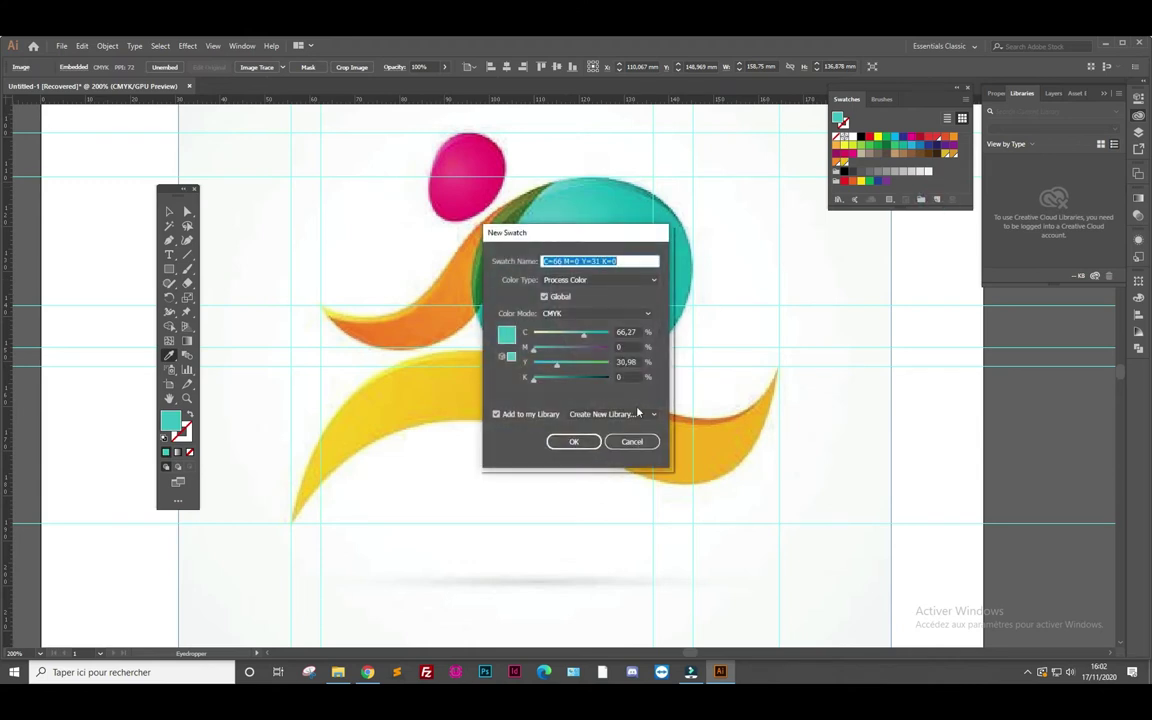
pyautogui.click(585, 441)
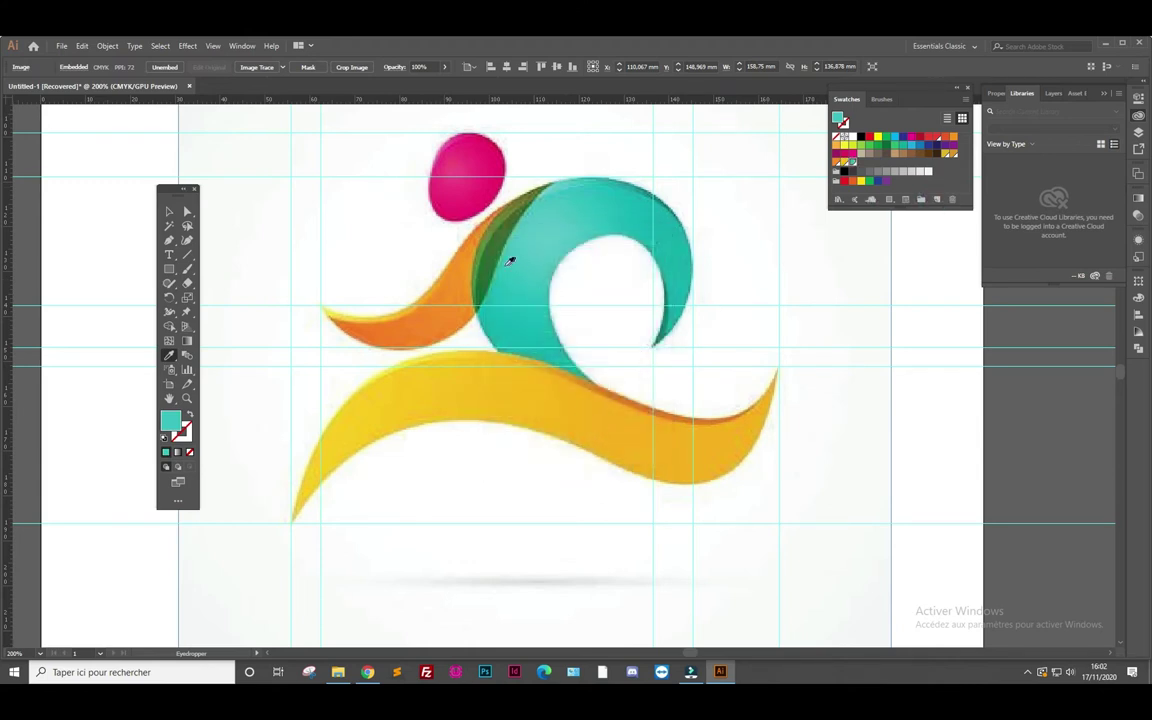
# Save the torso's dark green (C=80 M=35 Y=100 K=26) and head magenta (C=0 M=95 Y=30 K=0) as swatches
pyautogui.click(492, 256)
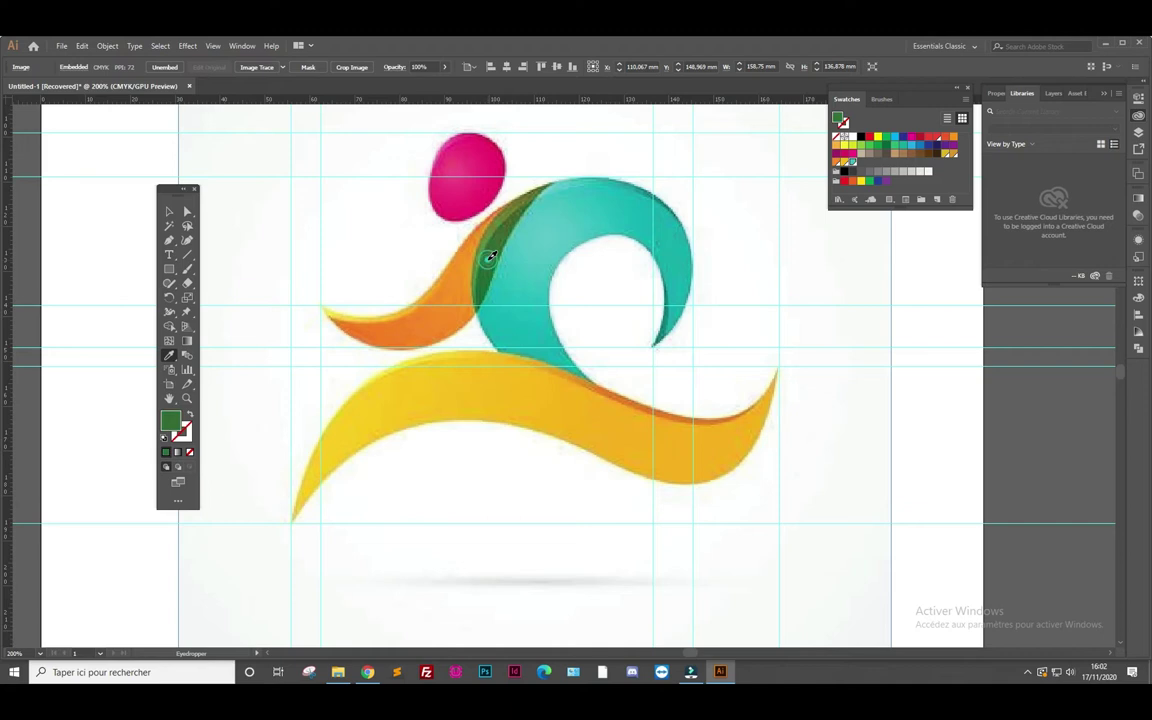
pyautogui.click(936, 199)
pyautogui.click(585, 442)
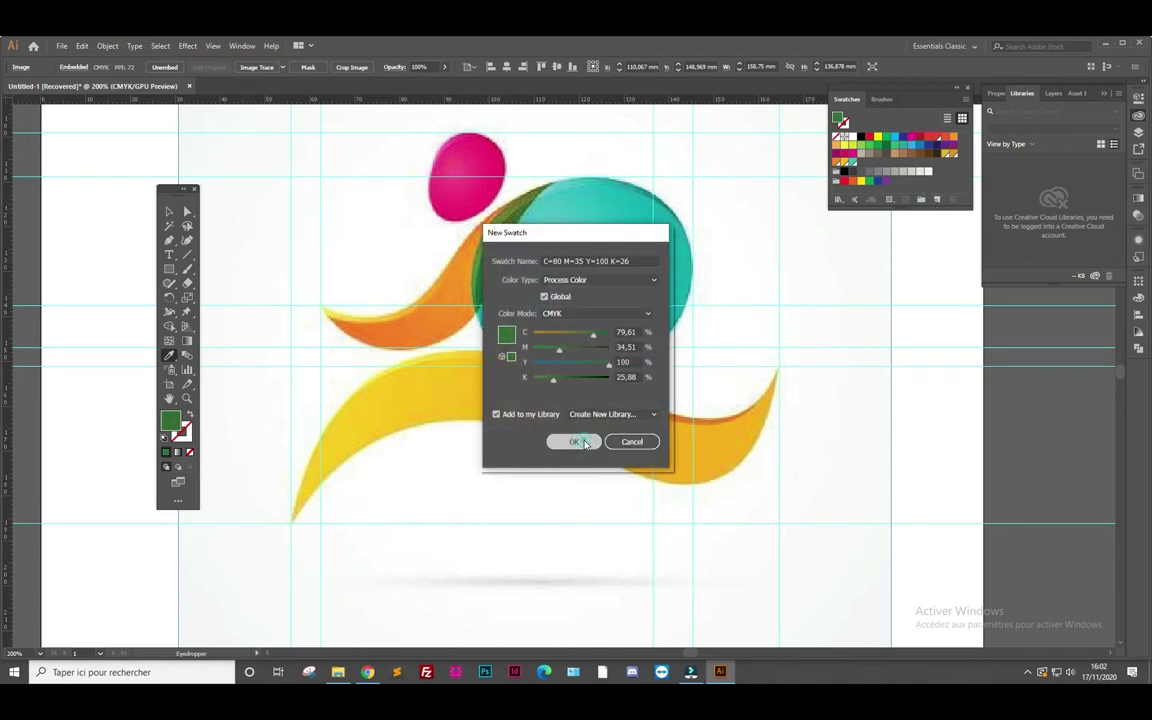
pyautogui.click(492, 160)
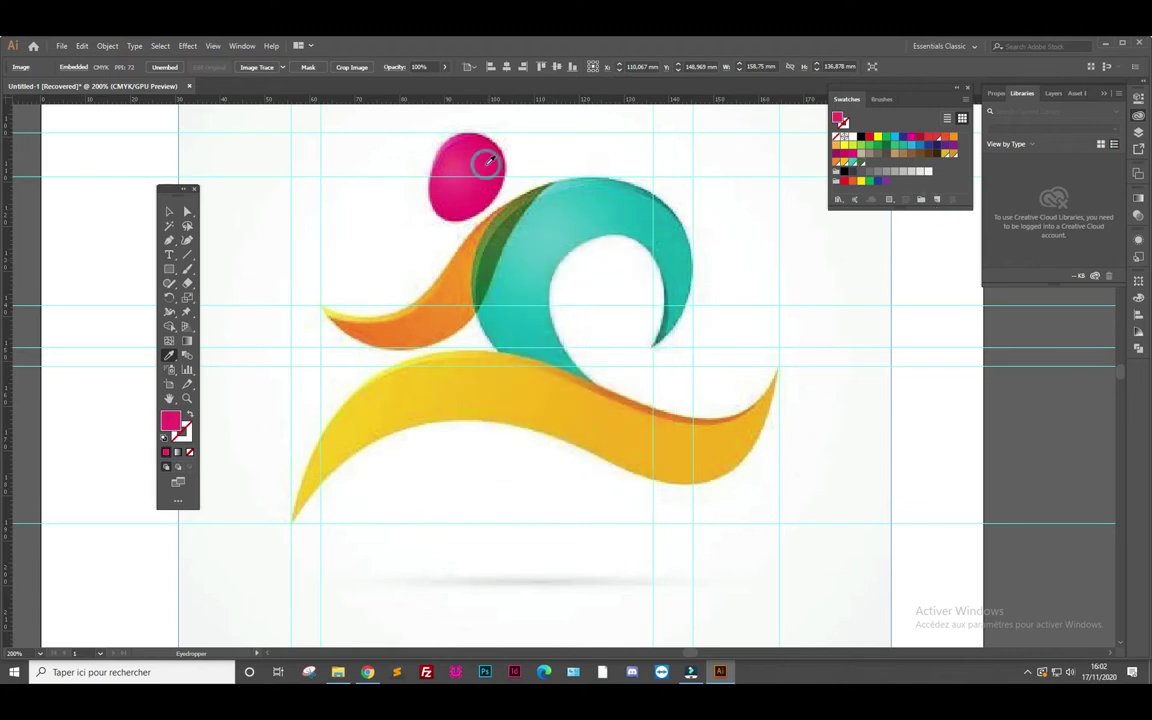
pyautogui.click(936, 199)
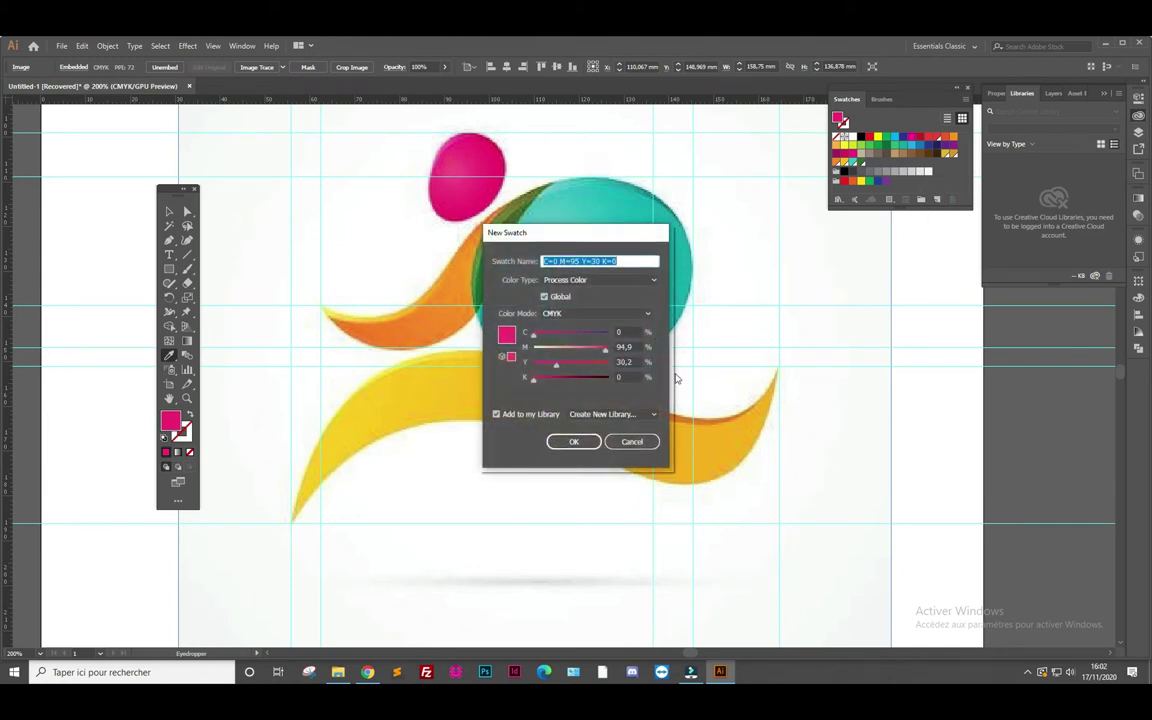
pyautogui.click(577, 442)
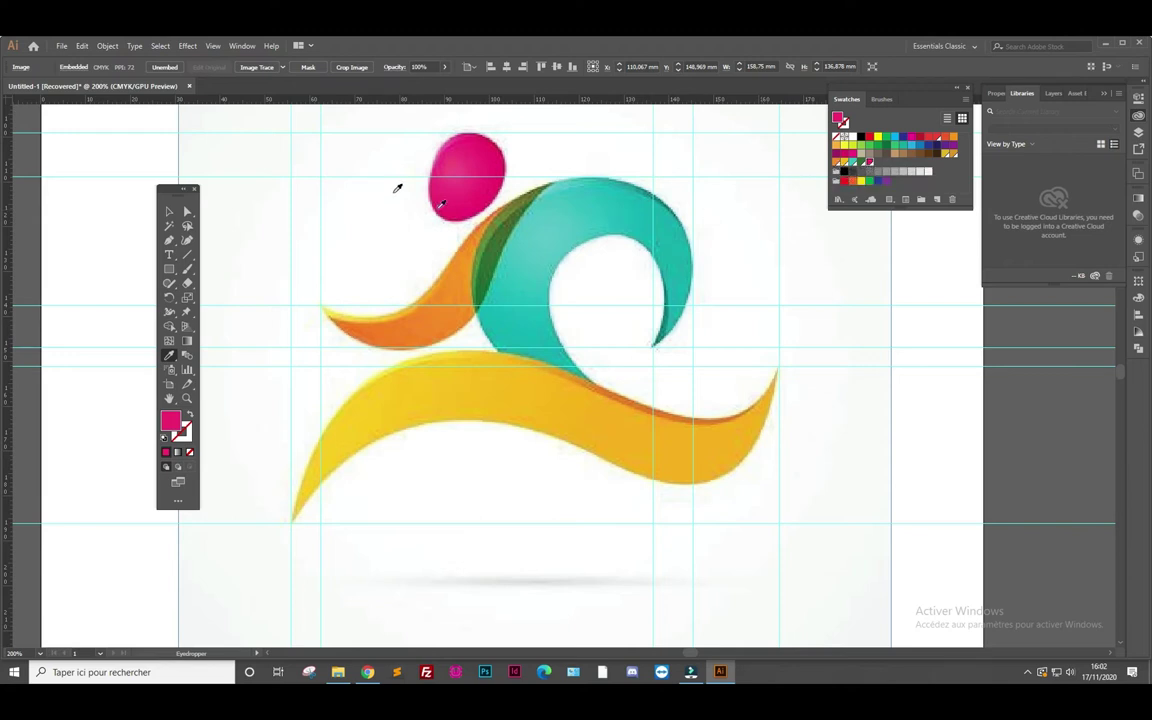
pyautogui.click(169, 240)
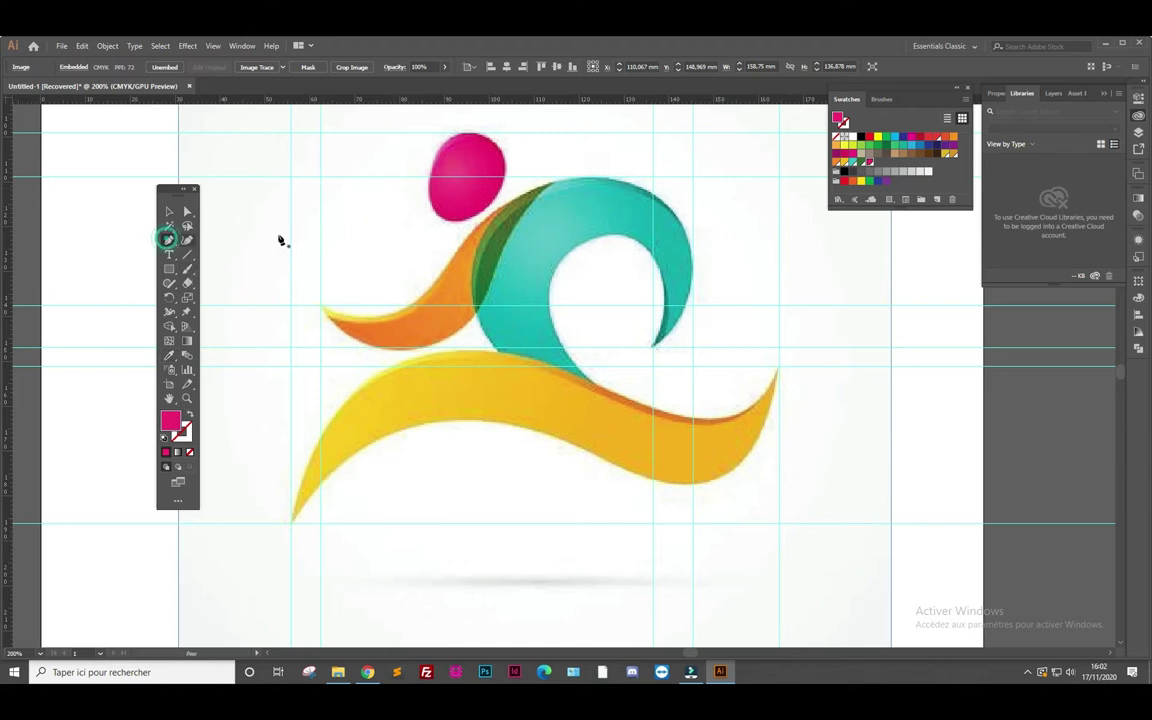
# Trace the pink head outline as a curved magenta Pen path, deleting the extra top anchor
pyautogui.scroll(2, 487, 168)
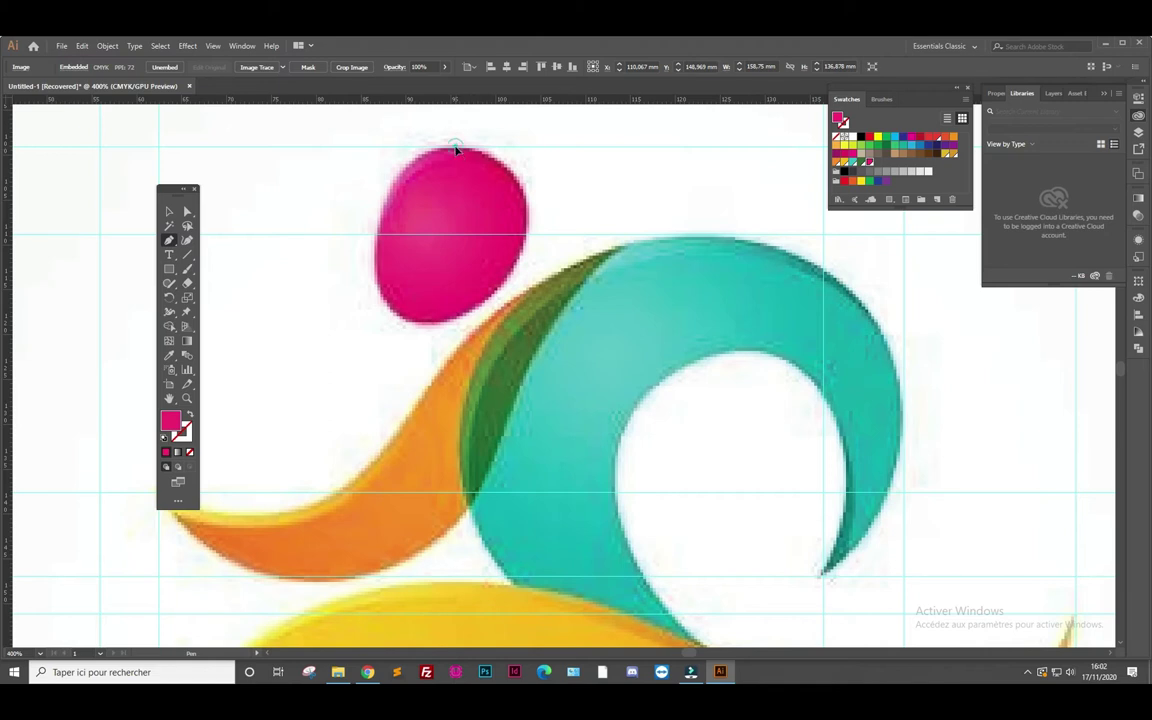
pyautogui.click(455, 148)
pyautogui.moveTo(524, 246)
pyautogui.mouseDown()
pyautogui.moveTo(486, 310)
pyautogui.moveTo(443, 347)
pyautogui.moveTo(411, 327)
pyautogui.moveTo(391, 195)
pyautogui.moveTo(430, 121)
pyautogui.mouseUp()
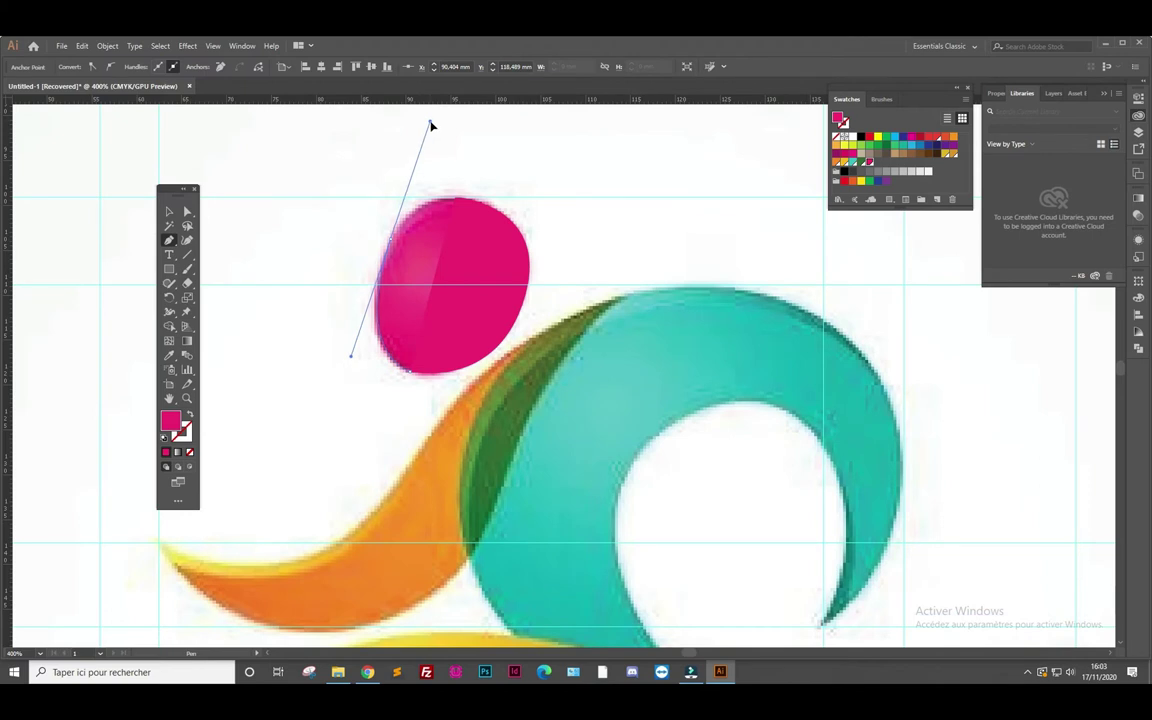
pyautogui.moveTo(430, 121); pyautogui.dragTo(404, 200)
pyautogui.click(455, 198)
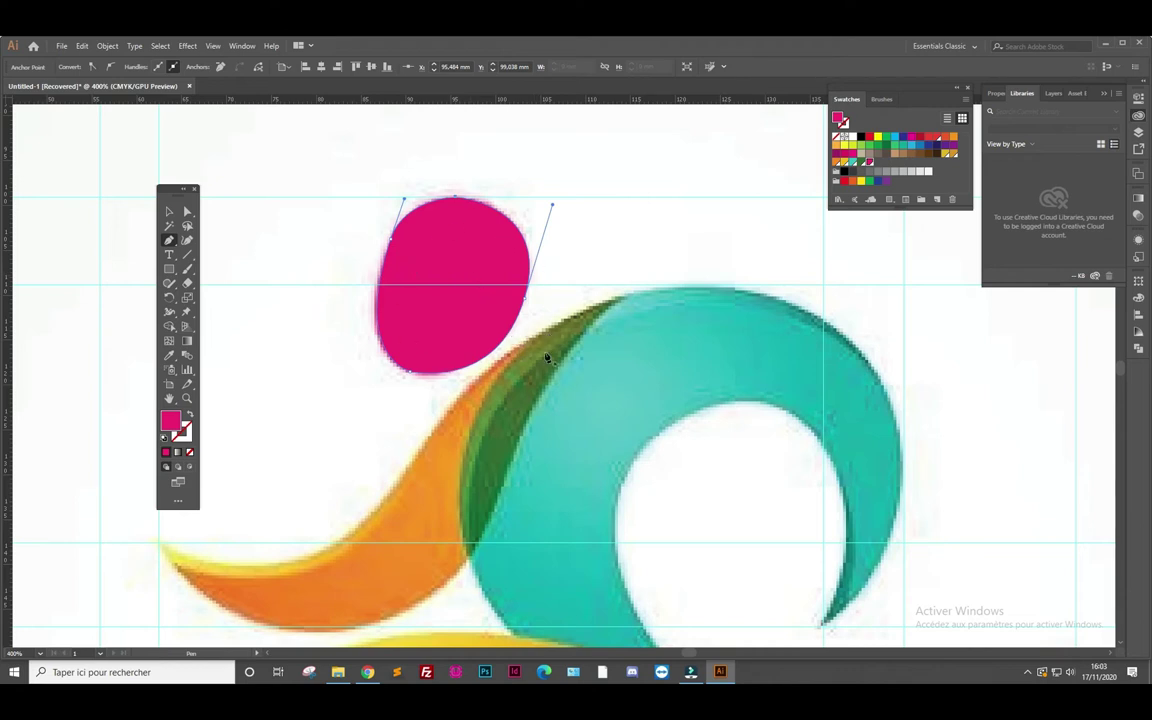
pyautogui.scroll(-1, 601, 436)
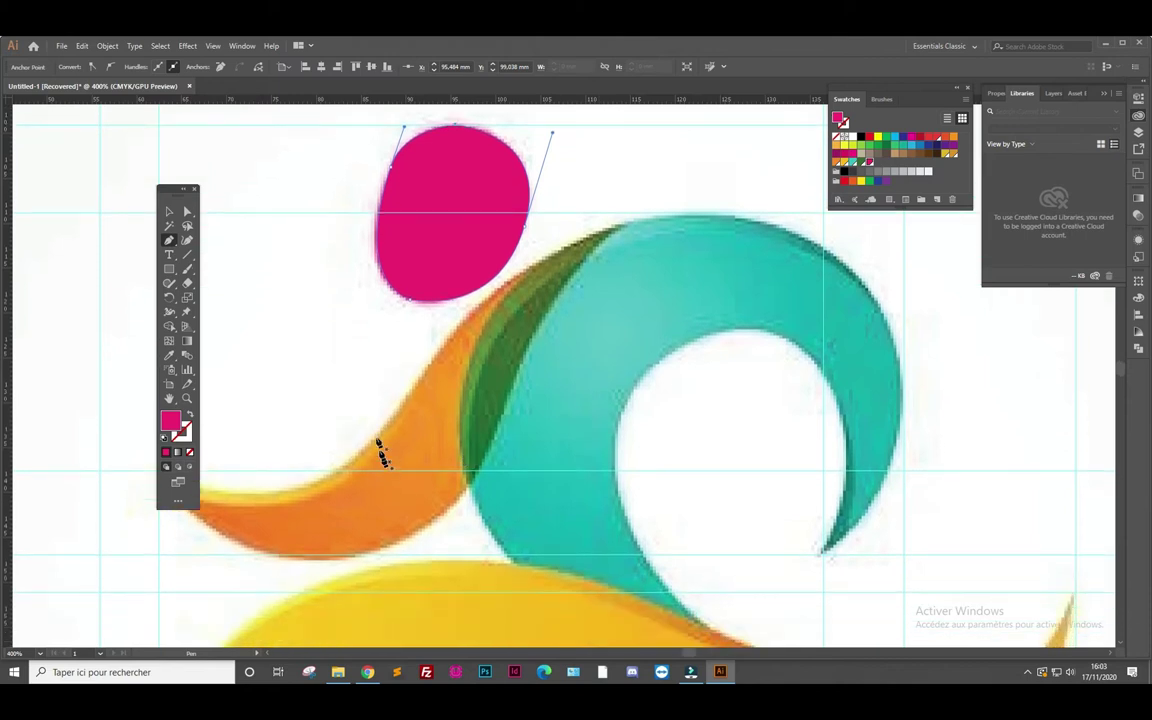
pyautogui.moveTo(348, 384); pyautogui.dragTo(426, 386)
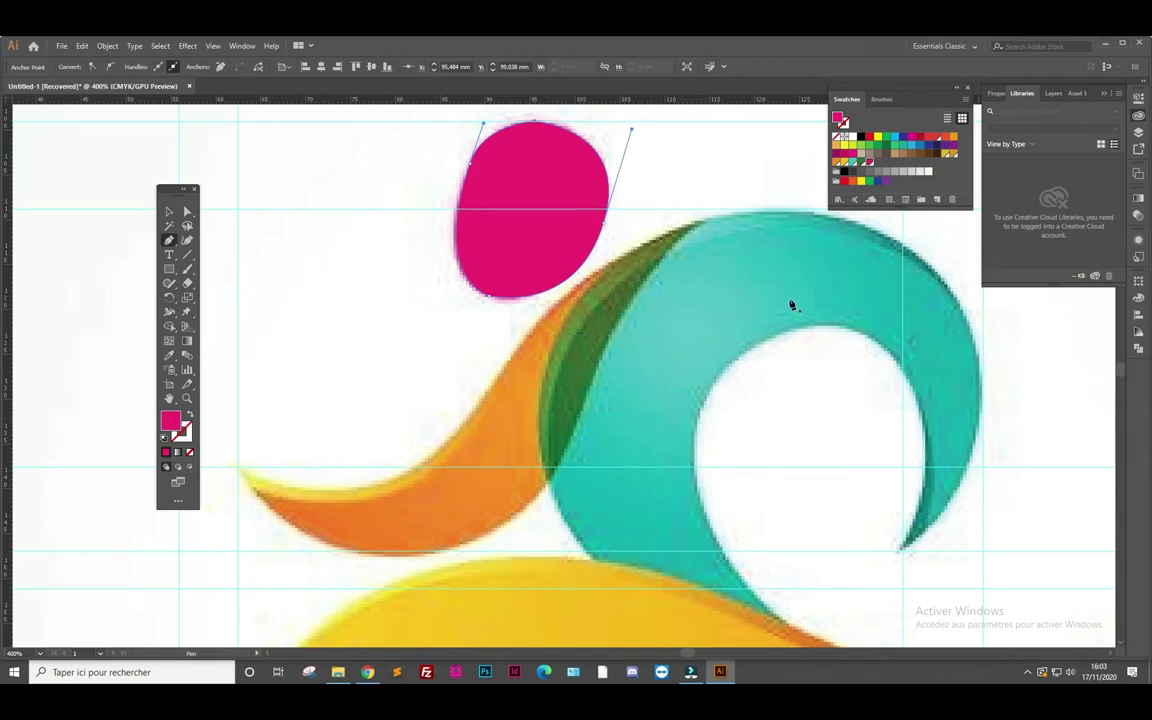
# Pen-trace the orange arm from its tip, along the upper edge to the teal top and back down the teal edge
pyautogui.click(238, 467)
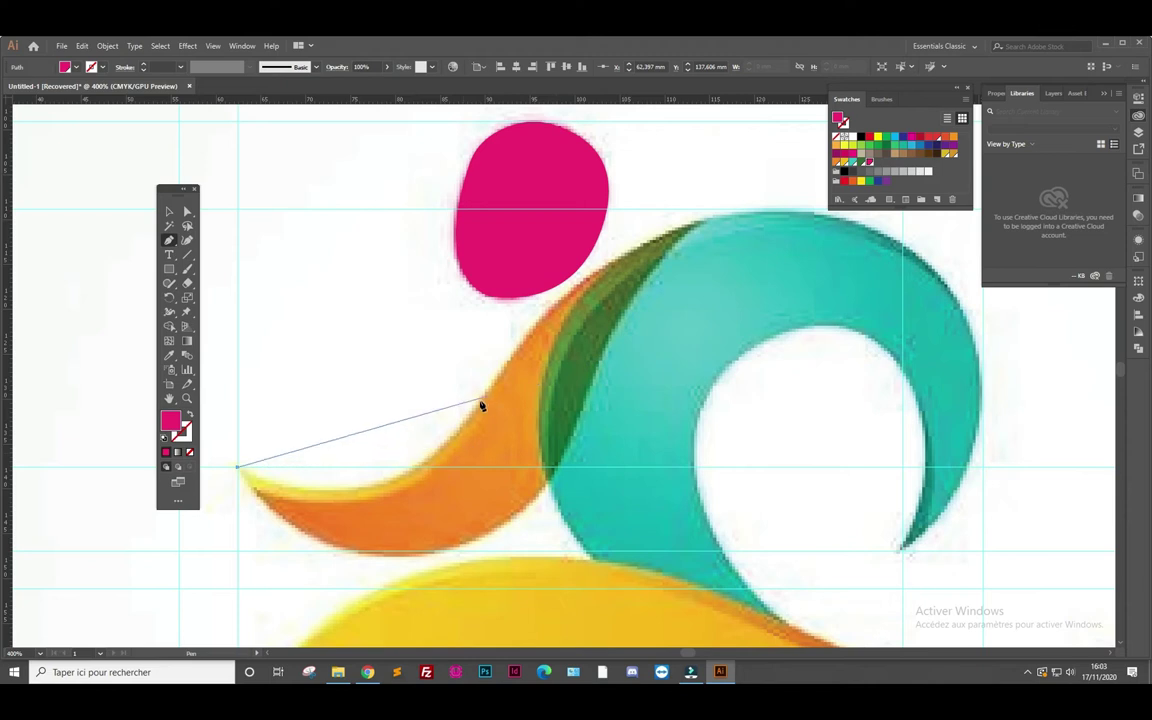
pyautogui.moveTo(478, 410); pyautogui.dragTo(561, 266)
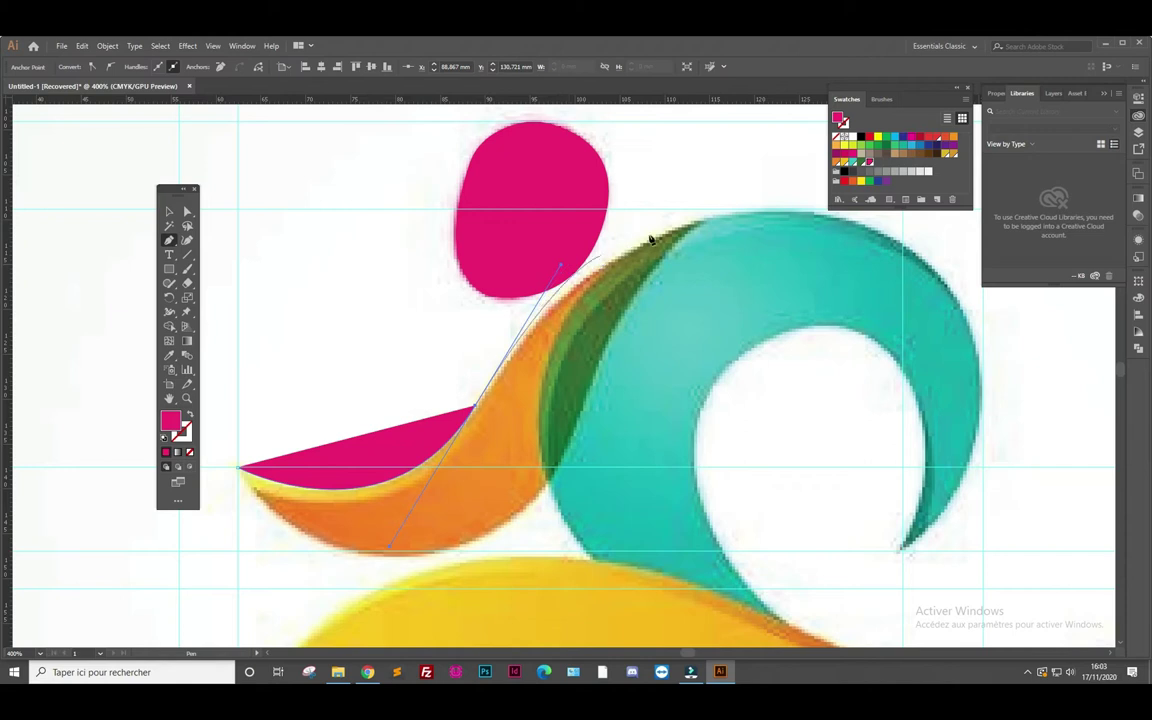
pyautogui.moveTo(700, 223); pyautogui.dragTo(725, 222)
pyautogui.click(700, 223)
pyautogui.keyDown('ctrl'); pyautogui.click(584, 408); pyautogui.keyUp('ctrl')
pyautogui.click(560, 500)
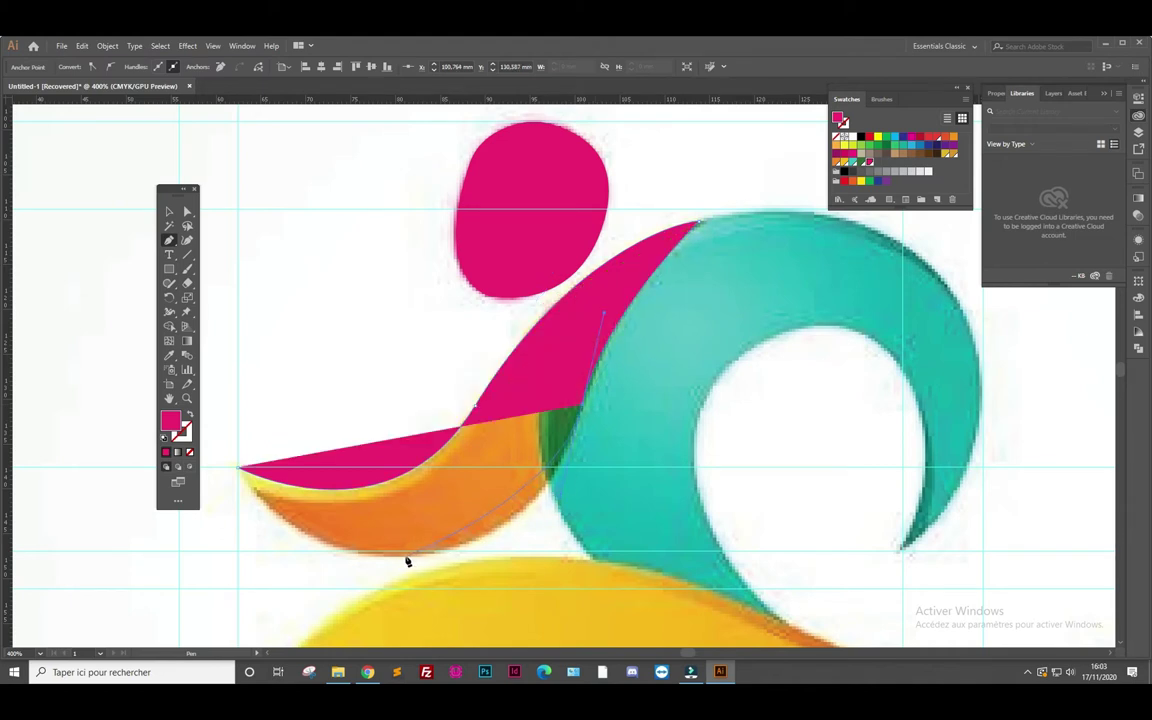
# Close the arm path along its lower edge at the tip, fill it orange, and show the Layers panel
pyautogui.moveTo(405, 561); pyautogui.dragTo(328, 557)
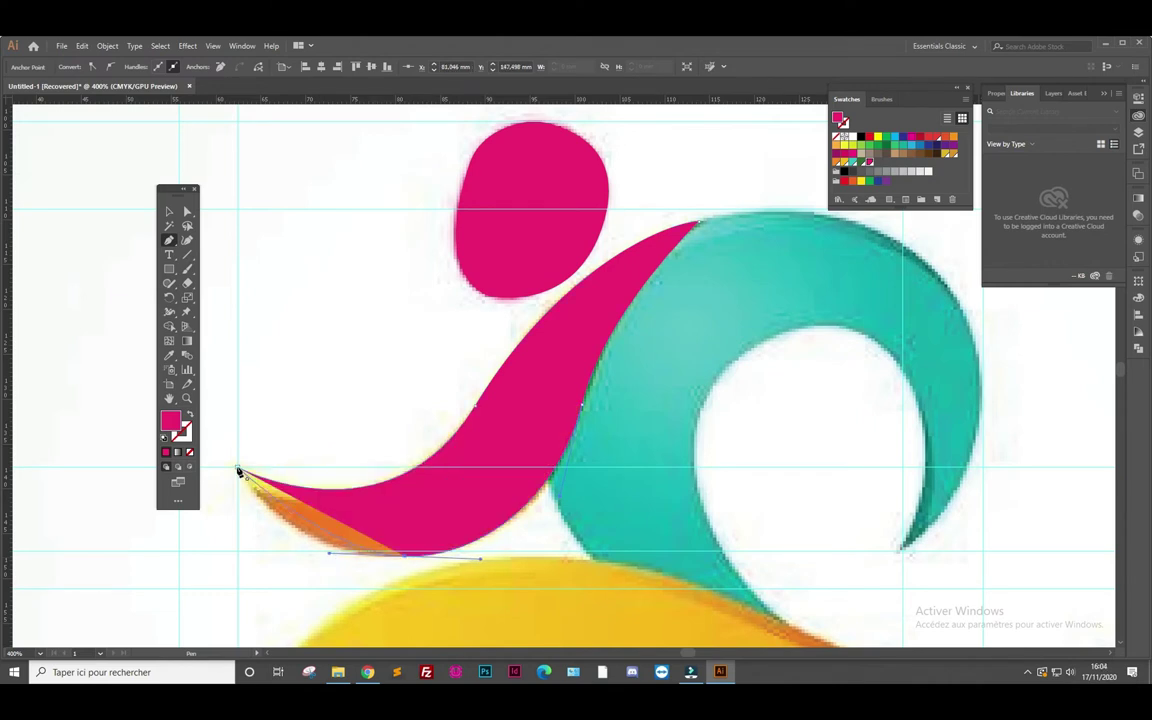
pyautogui.moveTo(239, 471); pyautogui.dragTo(219, 417)
pyautogui.moveTo(217, 417); pyautogui.dragTo(214, 414)
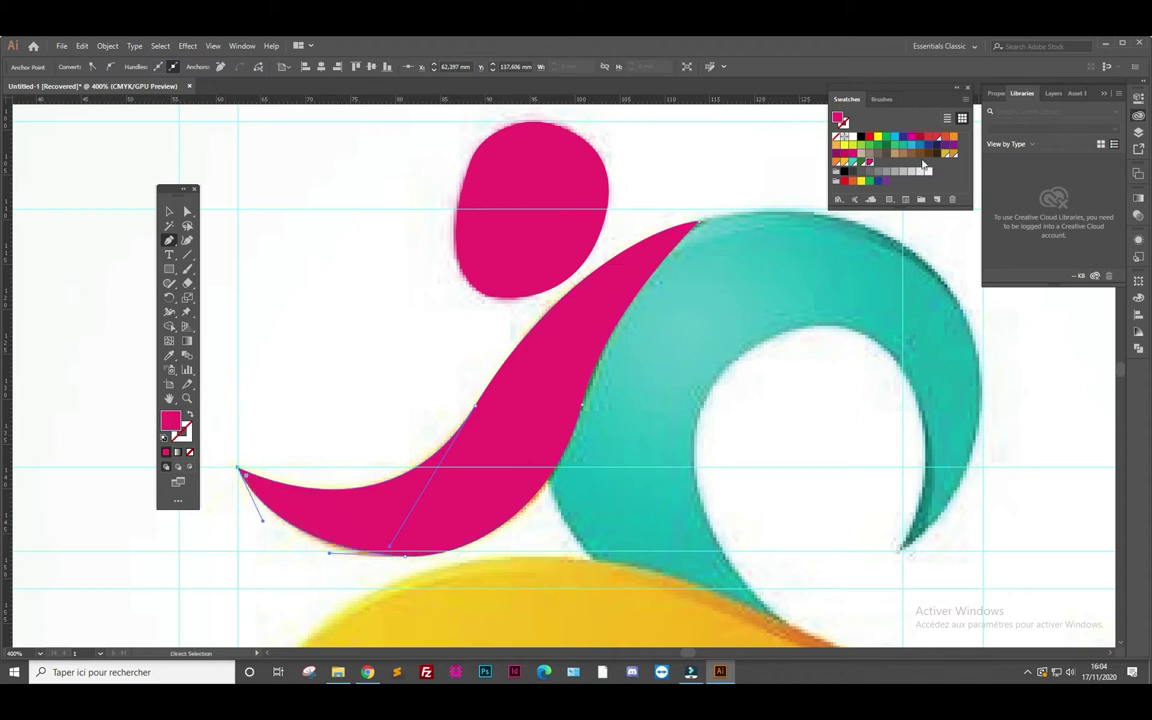
pyautogui.click(836, 166)
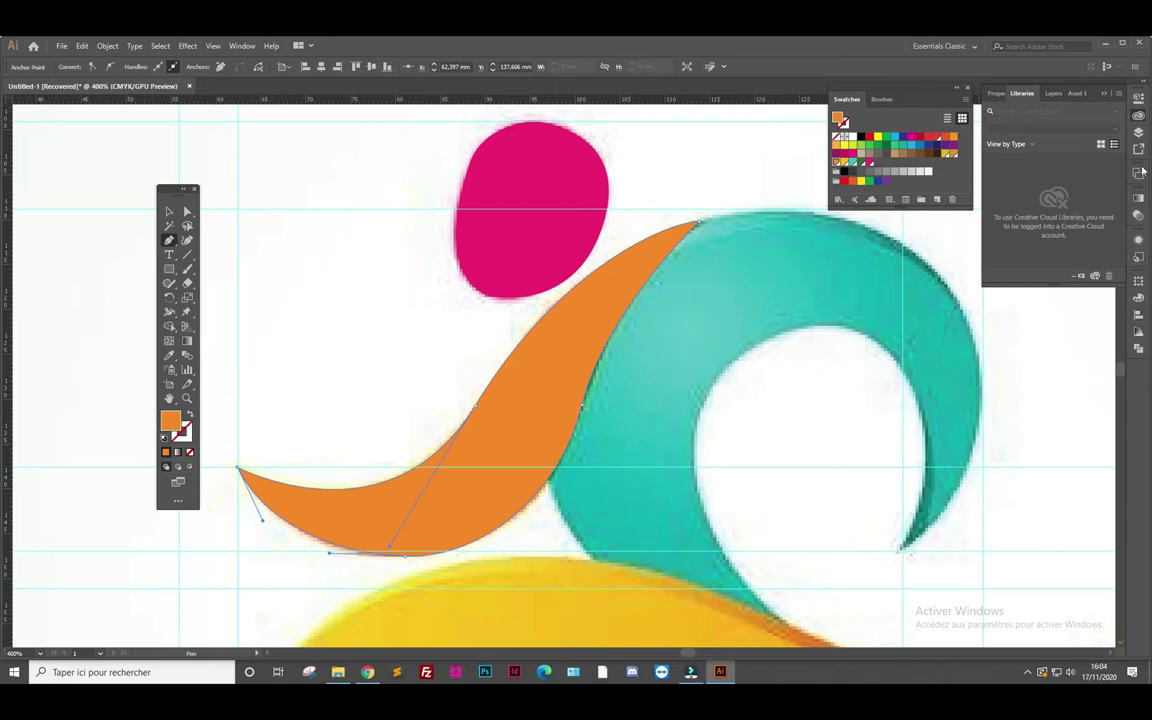
pyautogui.click(1140, 134)
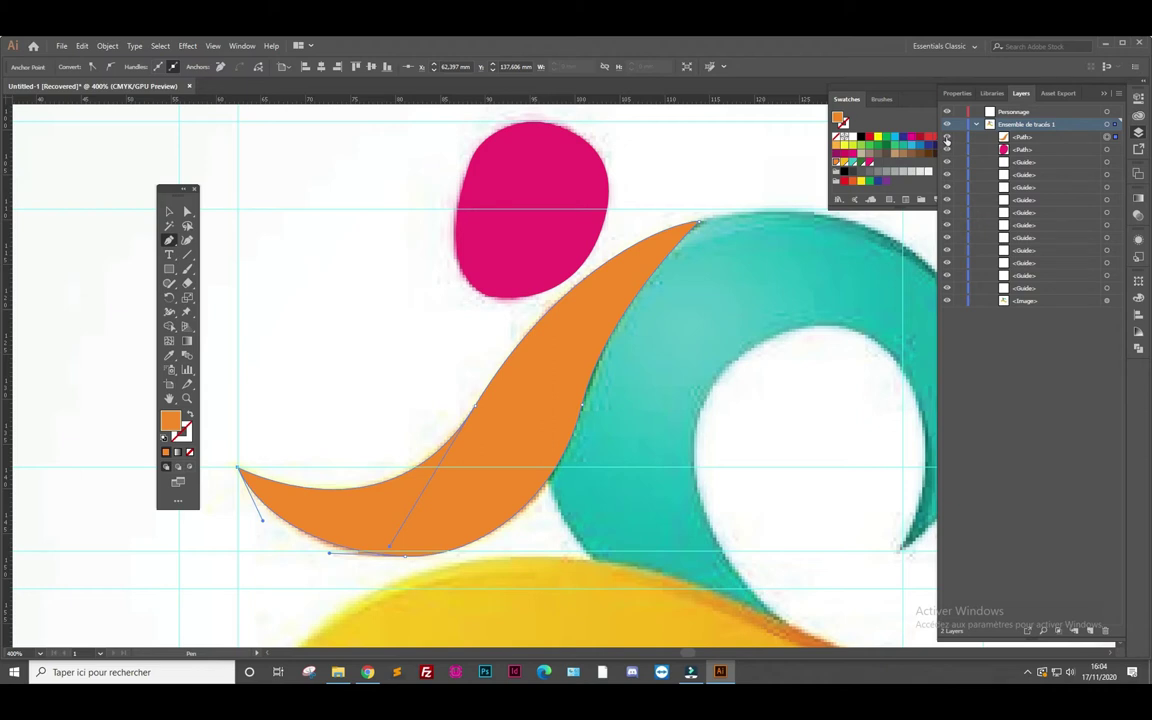
# Hide the orange arm path in Layers, reposition the view, and start a new path at the teal curl's tip
pyautogui.click(947, 149)
pyautogui.click(947, 149)
pyautogui.click(947, 137)
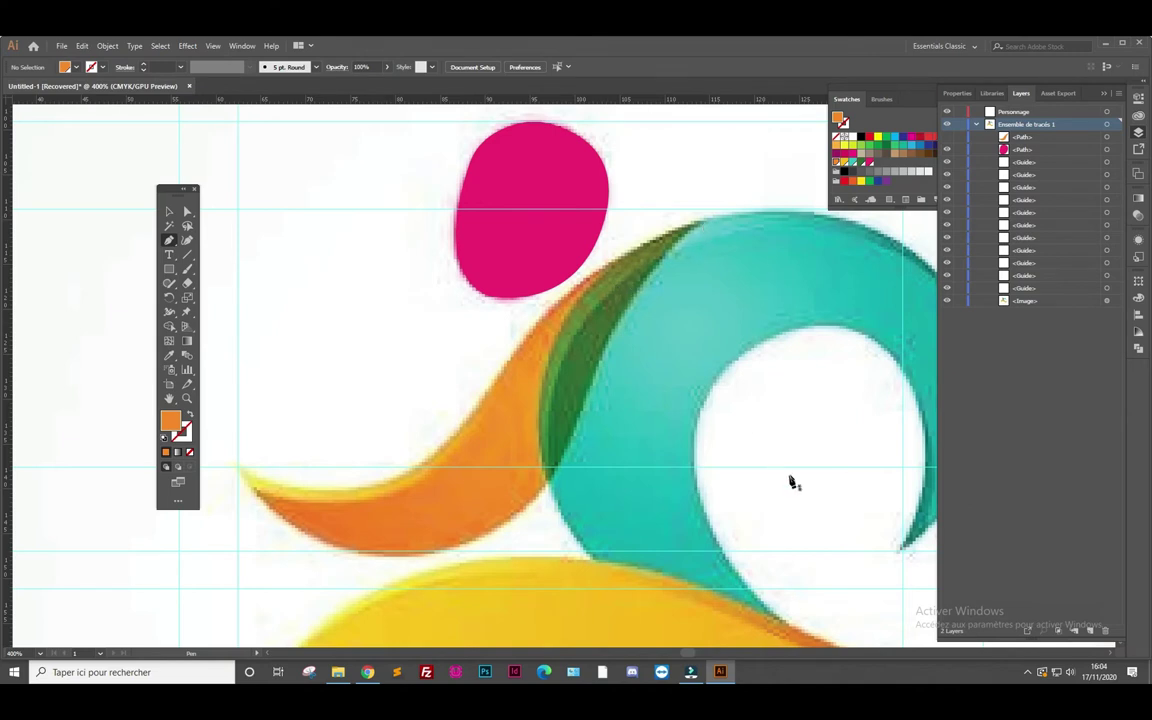
pyautogui.keyDown('alt'); pyautogui.scroll(-1, 784, 465); pyautogui.keyUp('alt')
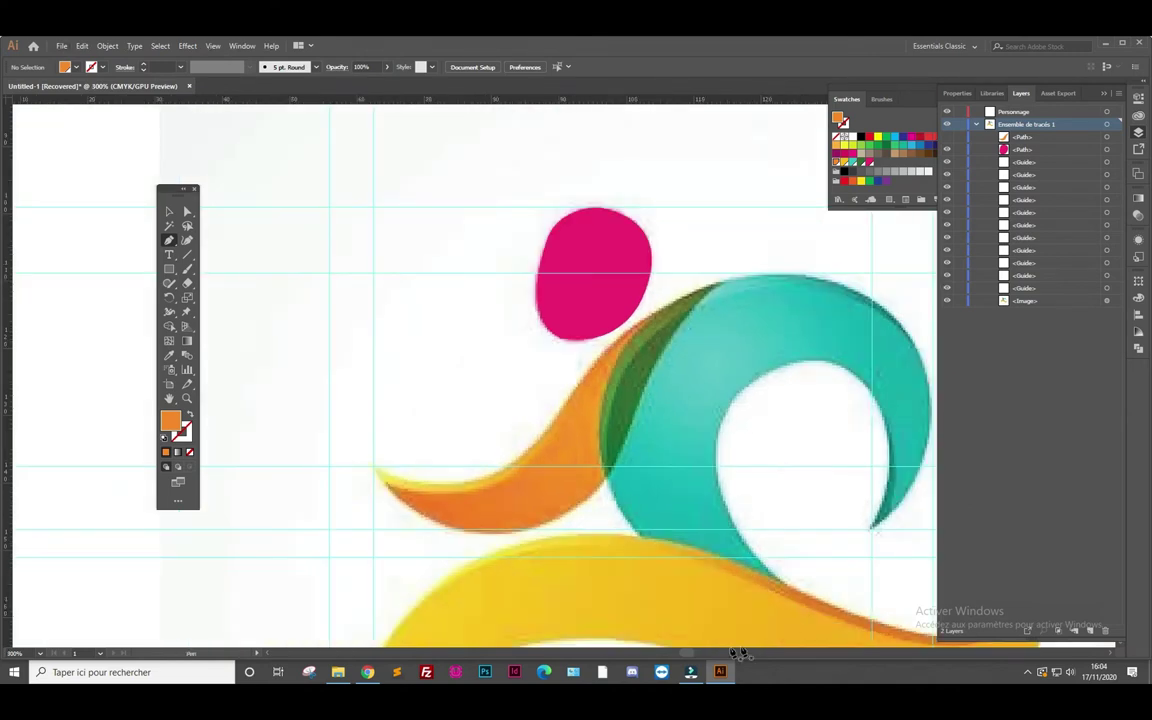
pyautogui.hscroll(2, 625, 590)
pyautogui.hscroll(3, 660, 575)
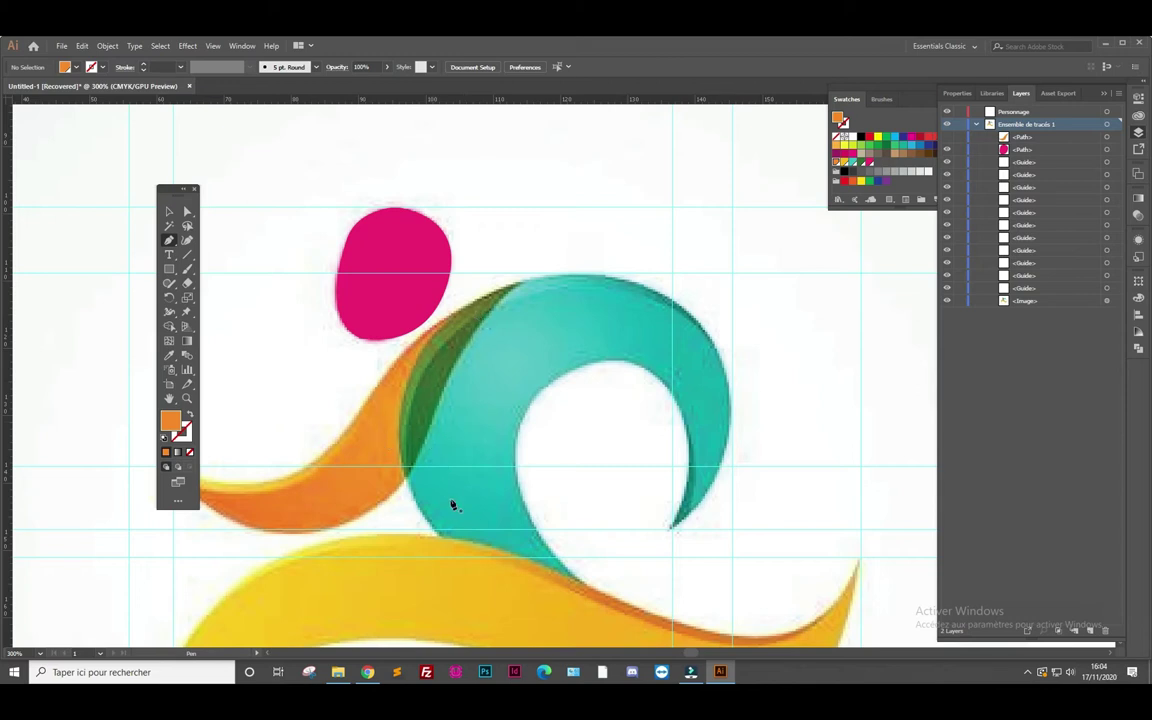
pyautogui.click(669, 528)
# Pen-trace the teal curl over the top and down the torso's left side to its base, showing it as outline
pyautogui.moveTo(732, 398); pyautogui.dragTo(727, 302)
pyautogui.moveTo(575, 278); pyautogui.dragTo(520, 278)
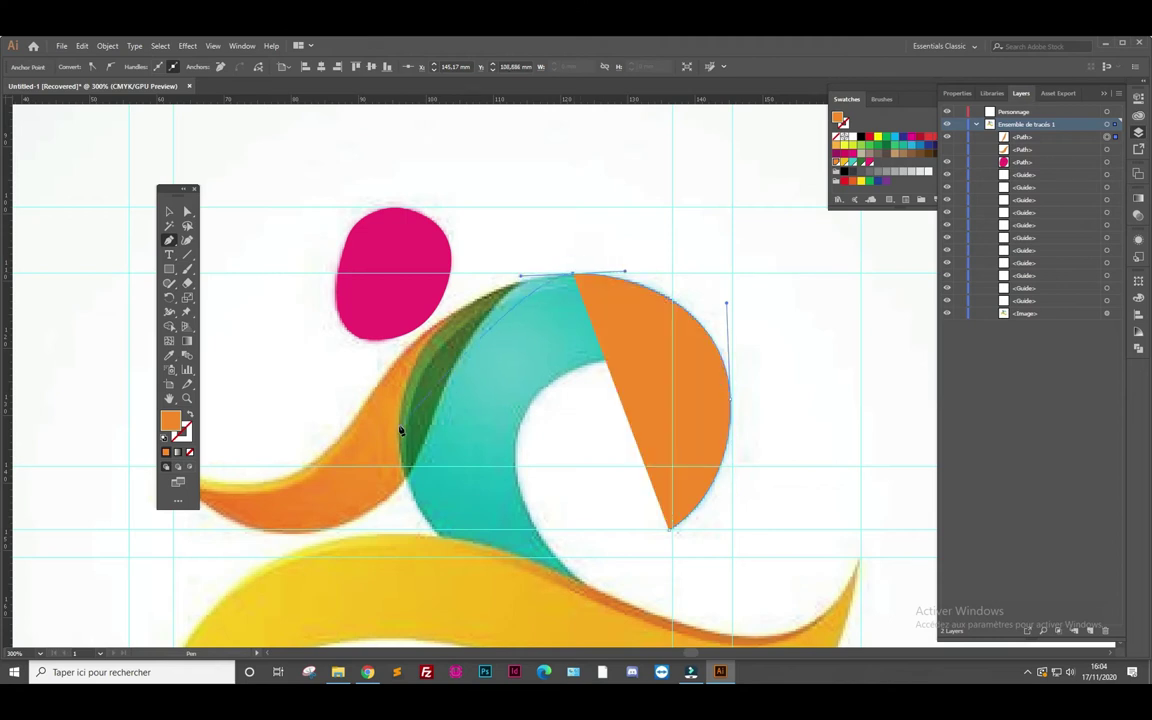
pyautogui.moveTo(401, 431); pyautogui.dragTo(403, 533)
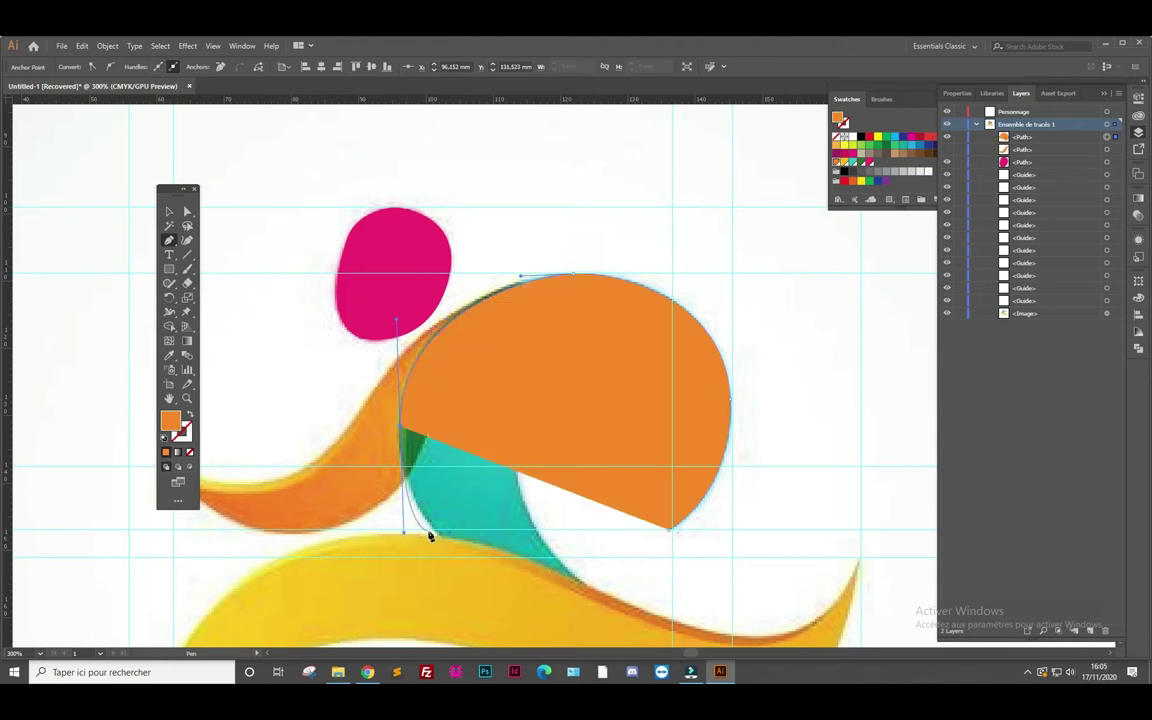
pyautogui.click(486, 592)
pyautogui.moveTo(488, 595); pyautogui.dragTo(198, 445)
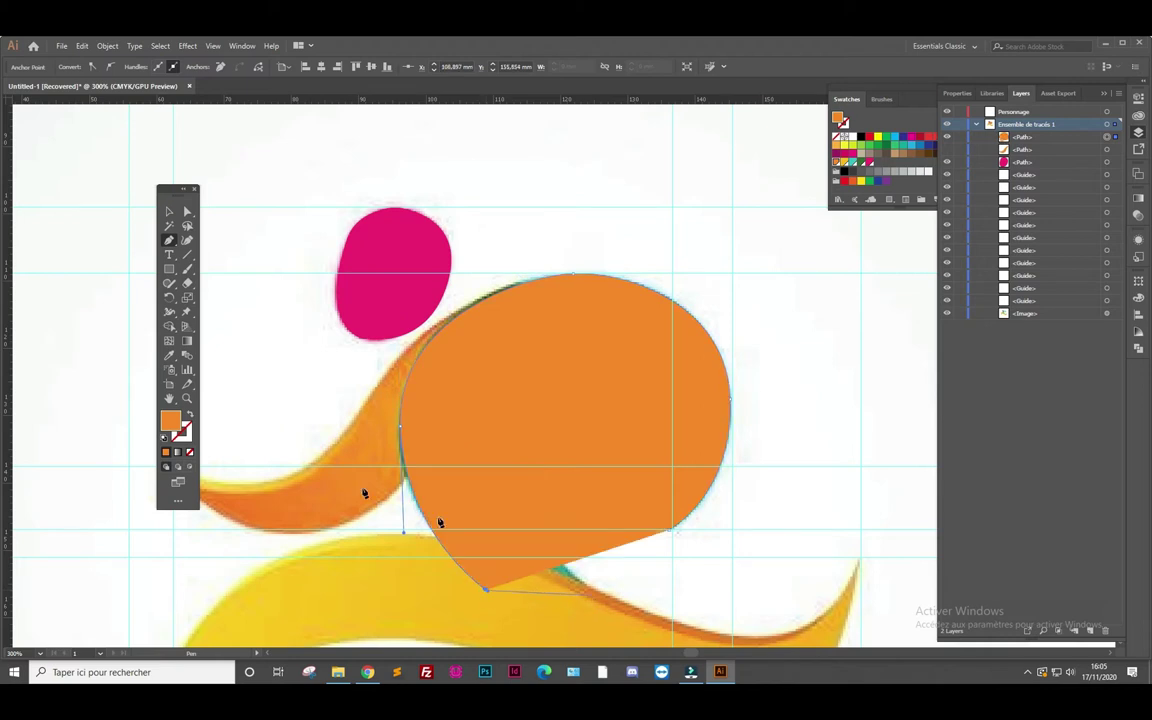
pyautogui.click(189, 419)
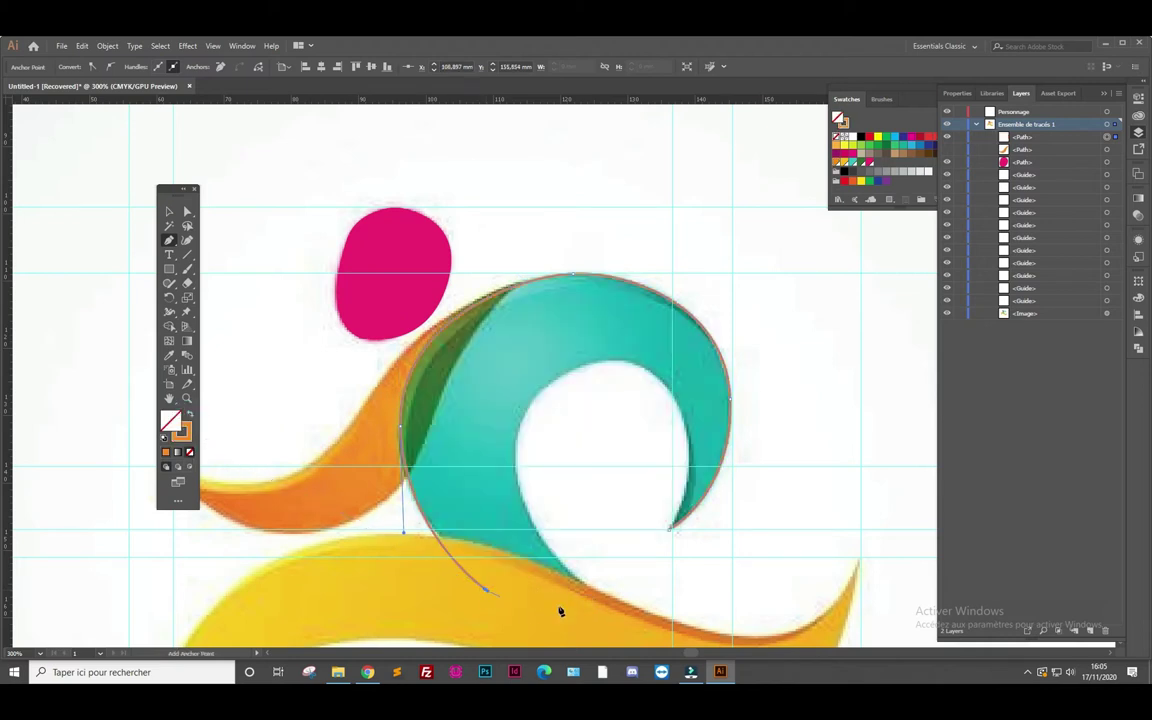
# Trace the torso's inner edge back to the curl tip, restore the fill and make it teal
pyautogui.click(590, 592)
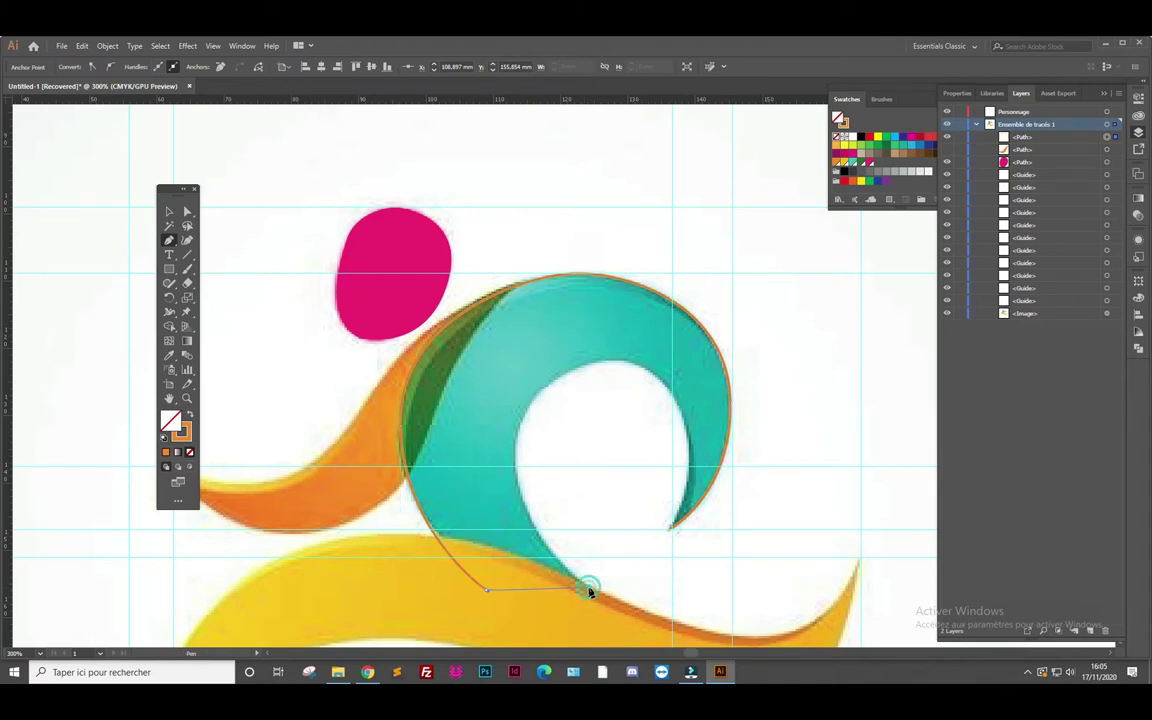
pyautogui.moveTo(512, 462); pyautogui.dragTo(506, 392)
pyautogui.moveTo(615, 364); pyautogui.dragTo(641, 362)
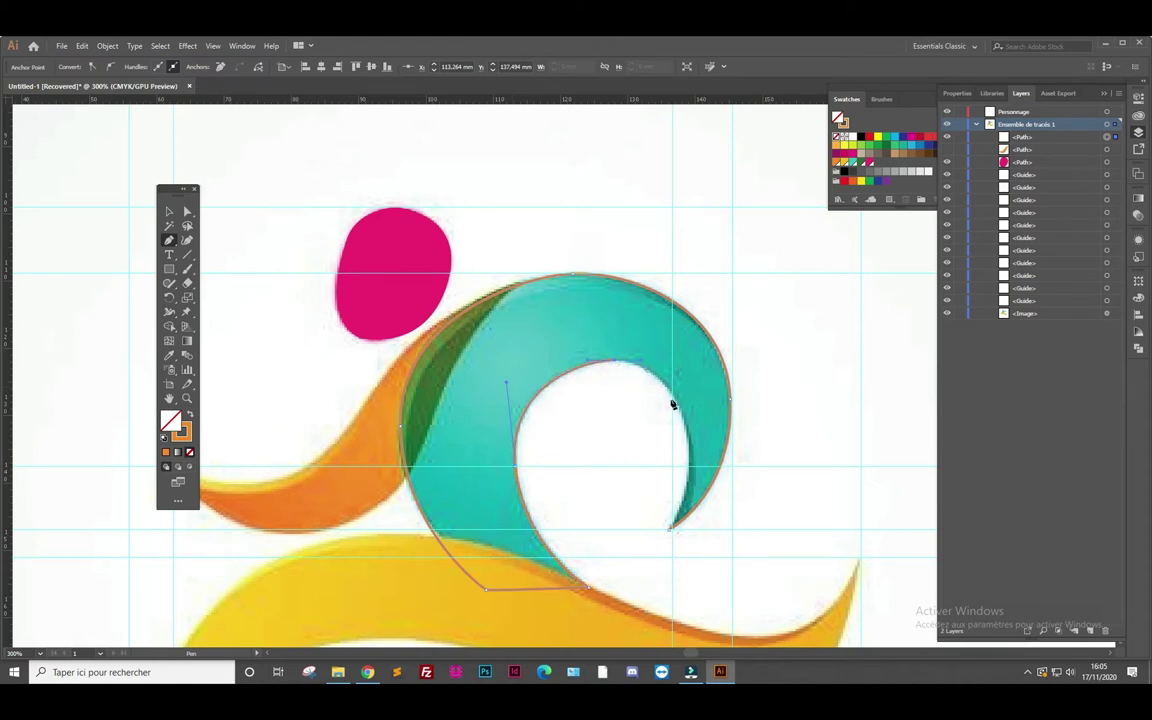
pyautogui.moveTo(672, 531); pyautogui.dragTo(608, 563)
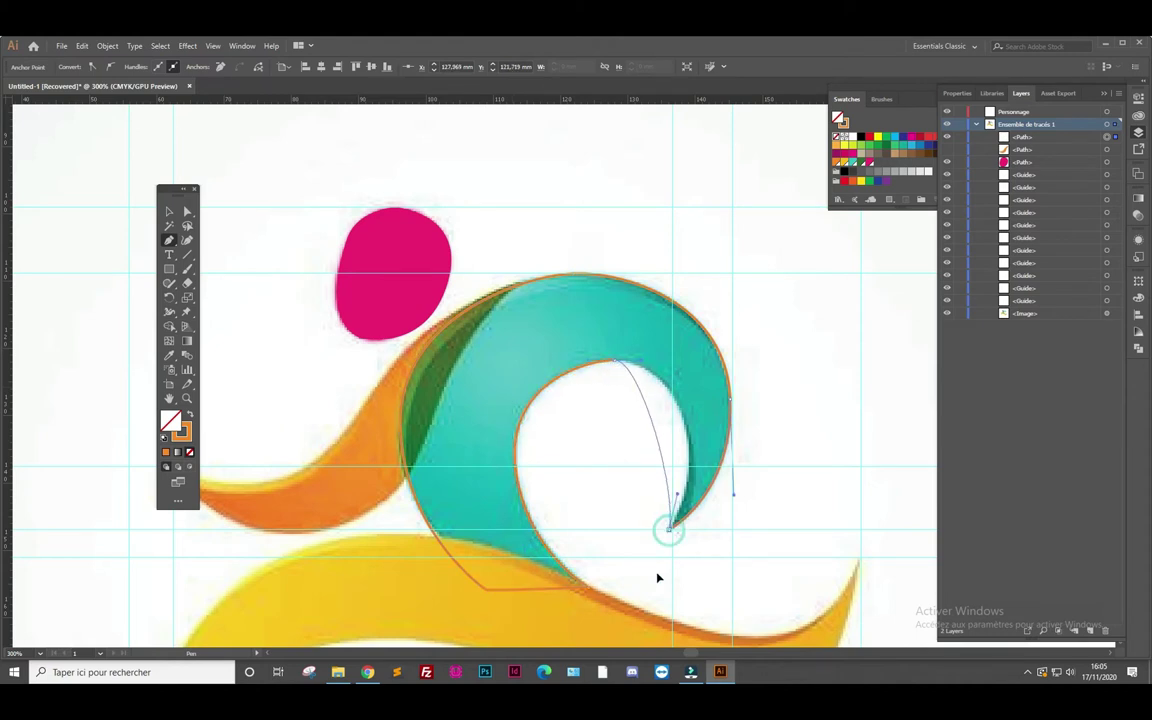
pyautogui.scroll(-2, 614, 625)
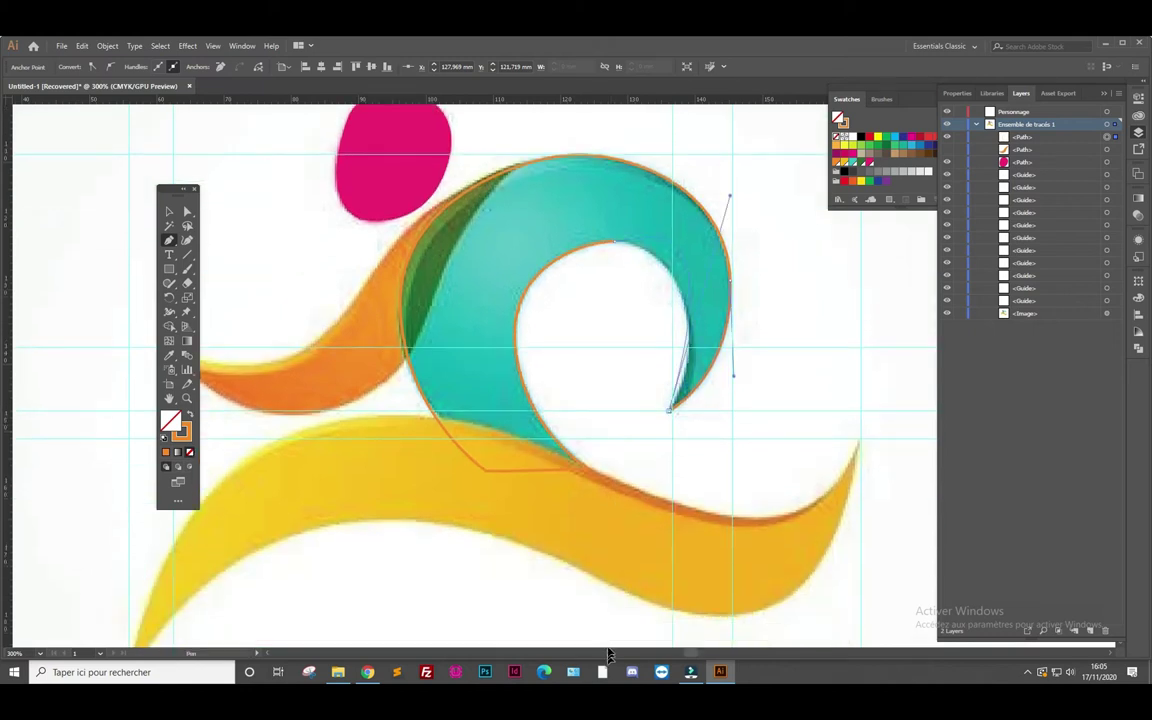
pyautogui.scroll(-1, 616, 612)
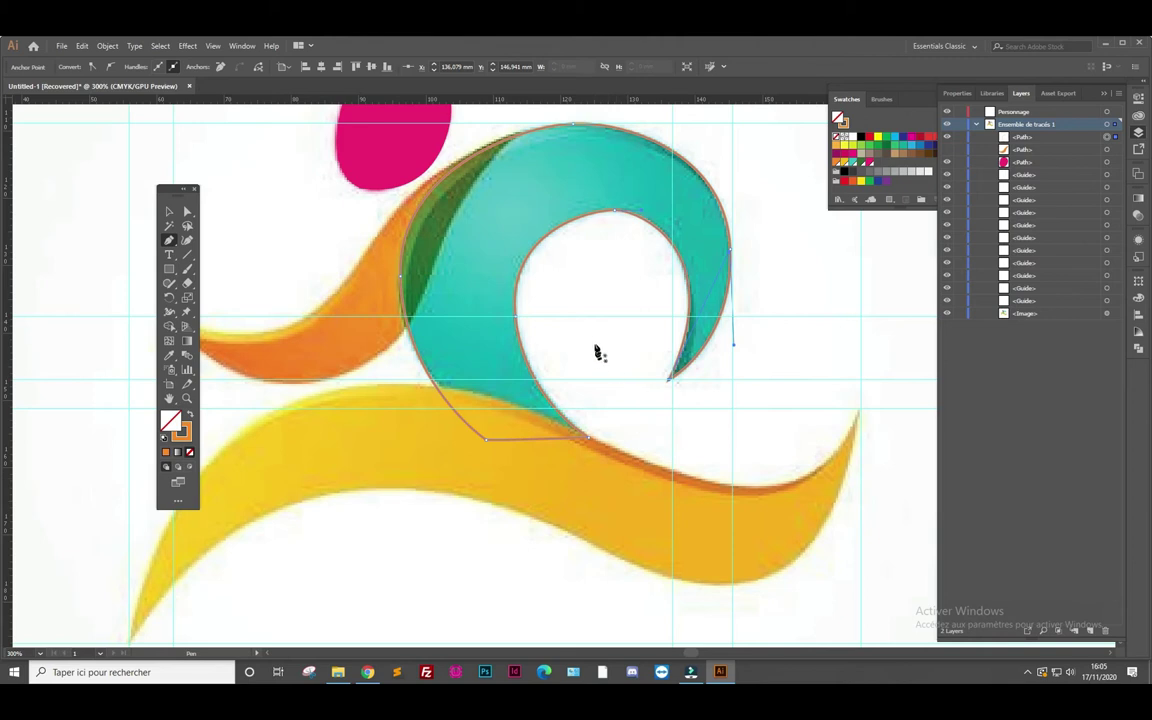
pyautogui.scroll(-1, 593, 342)
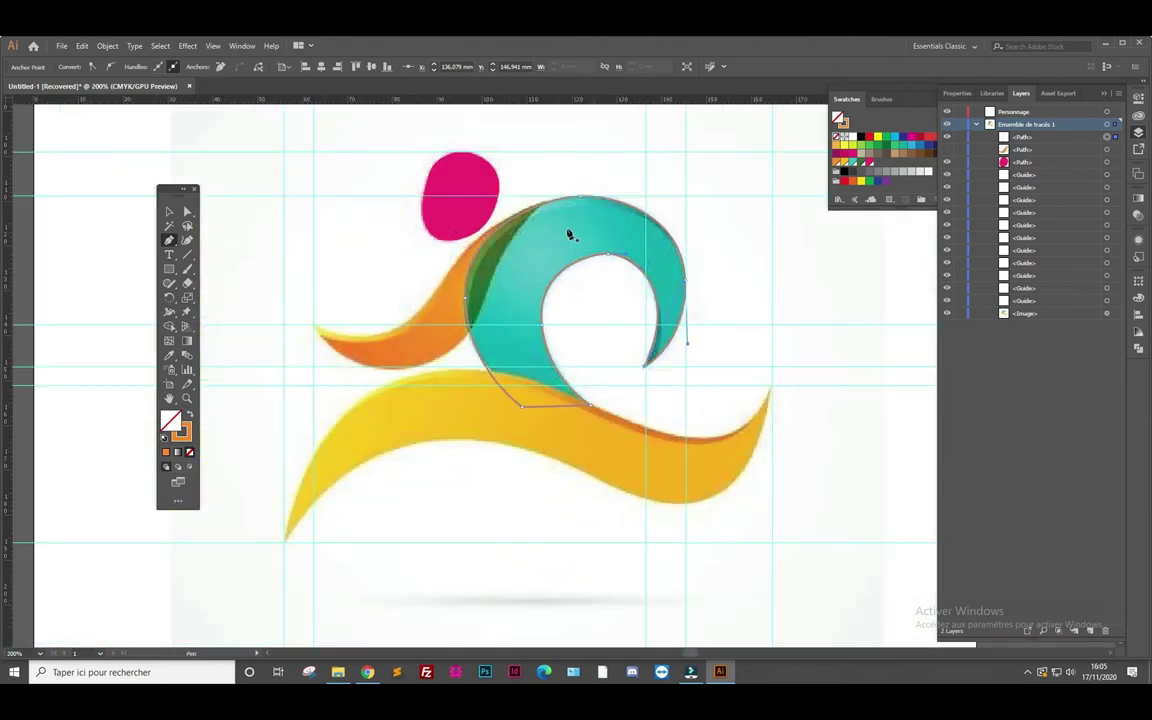
pyautogui.click(189, 416)
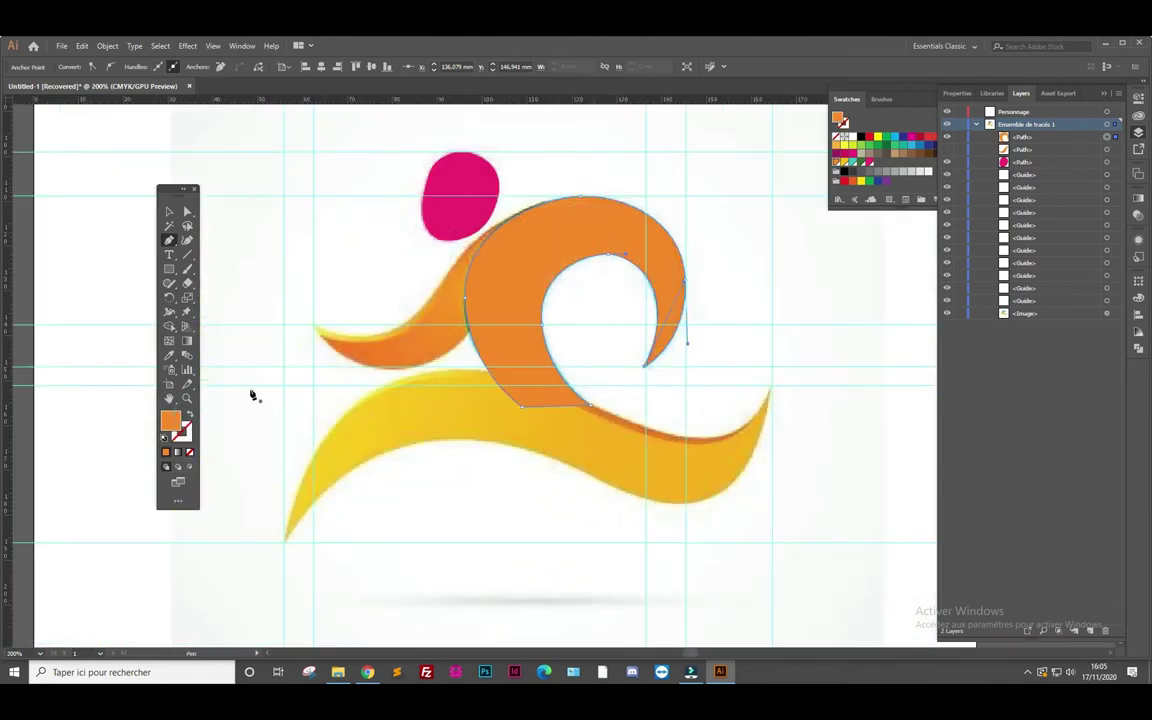
pyautogui.click(852, 161)
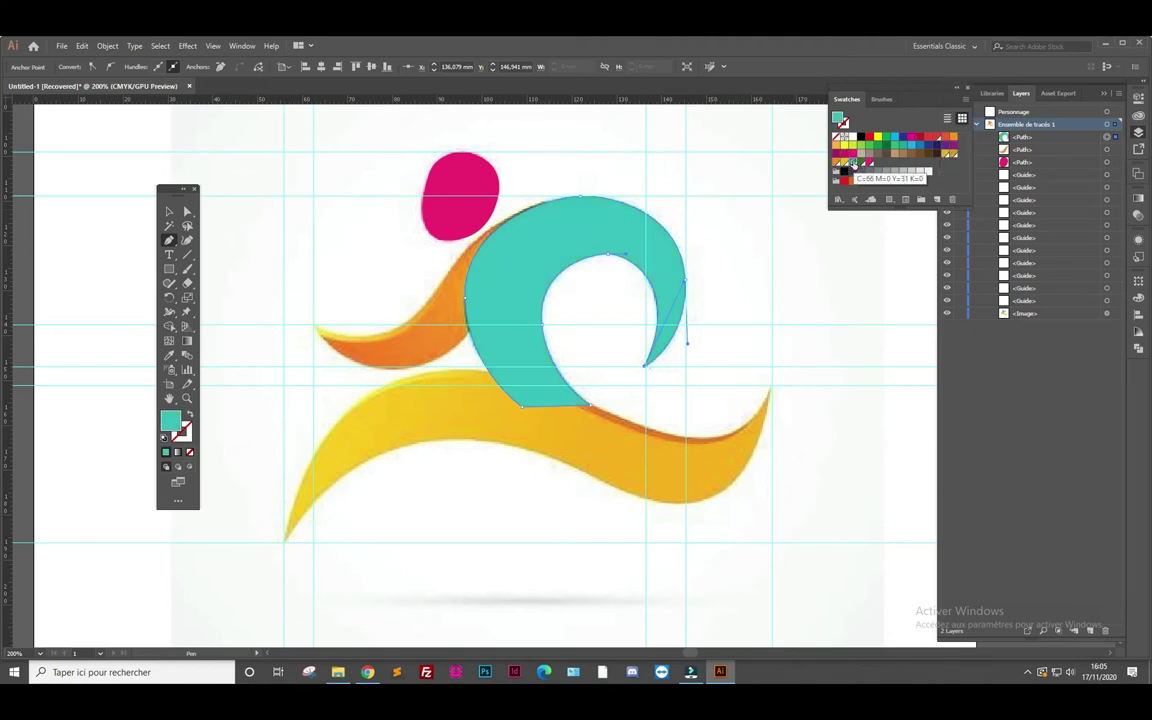
pyautogui.click(169, 211)
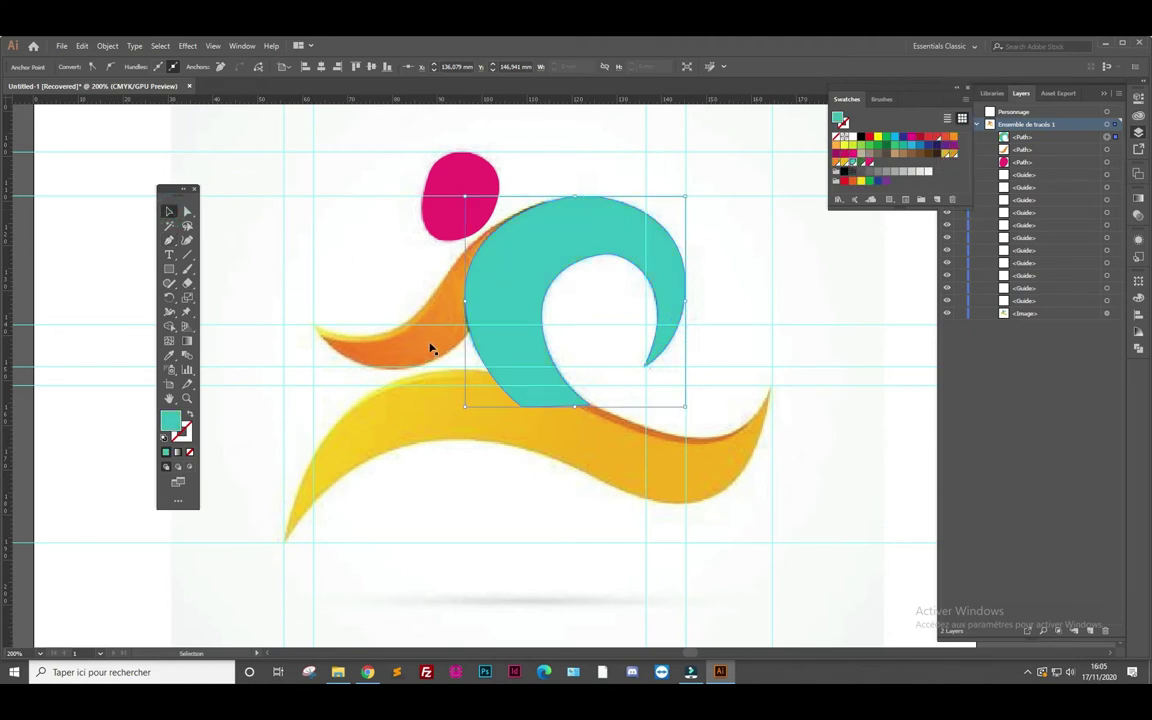
# Select the orange swoosh and teal torso paths together via Layers, then open Pathfinder
pyautogui.click(1024, 149)
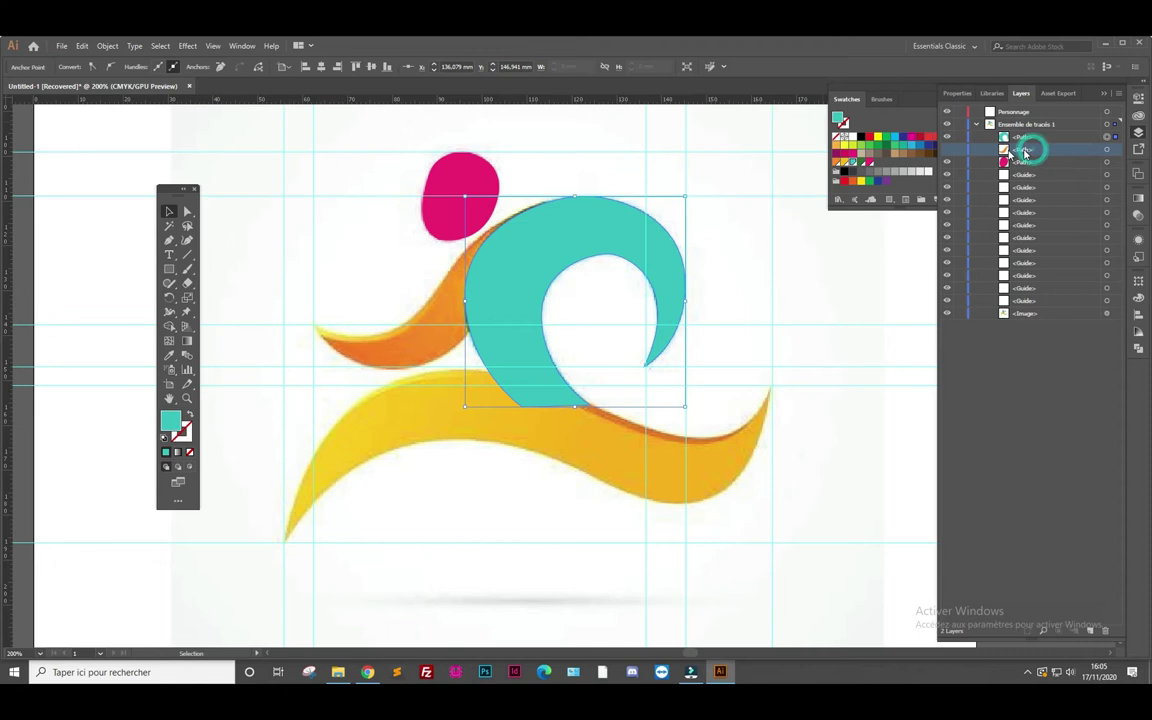
pyautogui.click(947, 150)
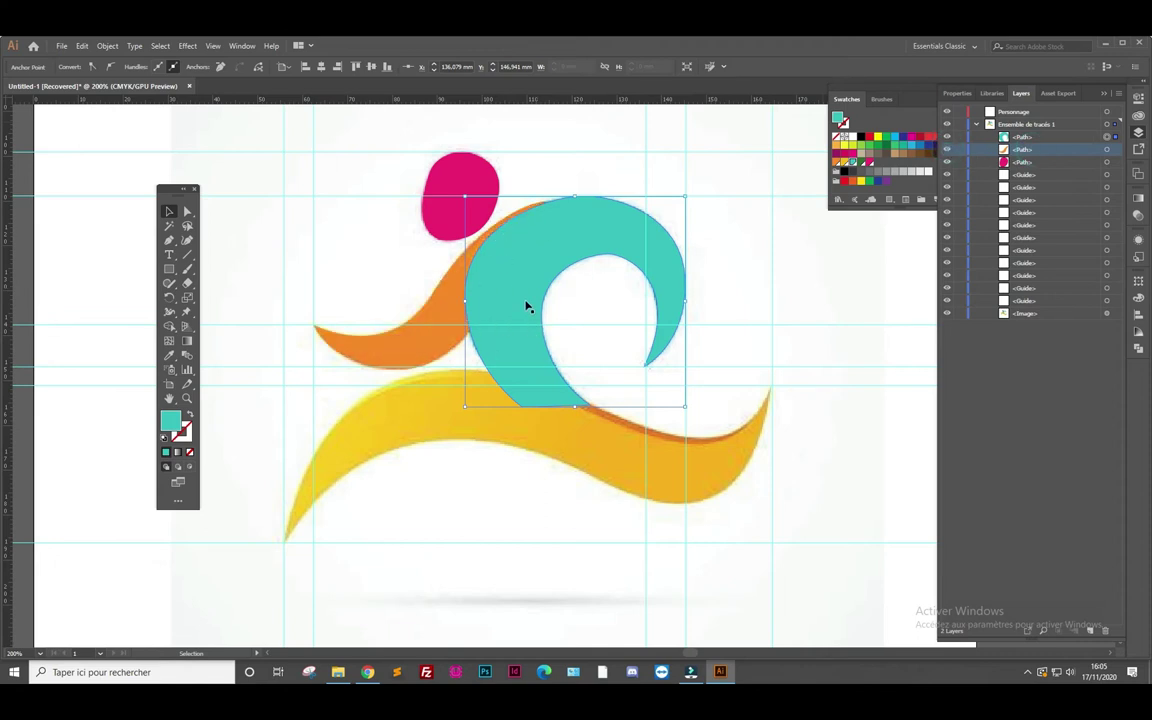
pyautogui.keyDown('shift'); pyautogui.click(428, 344); pyautogui.keyUp('shift')
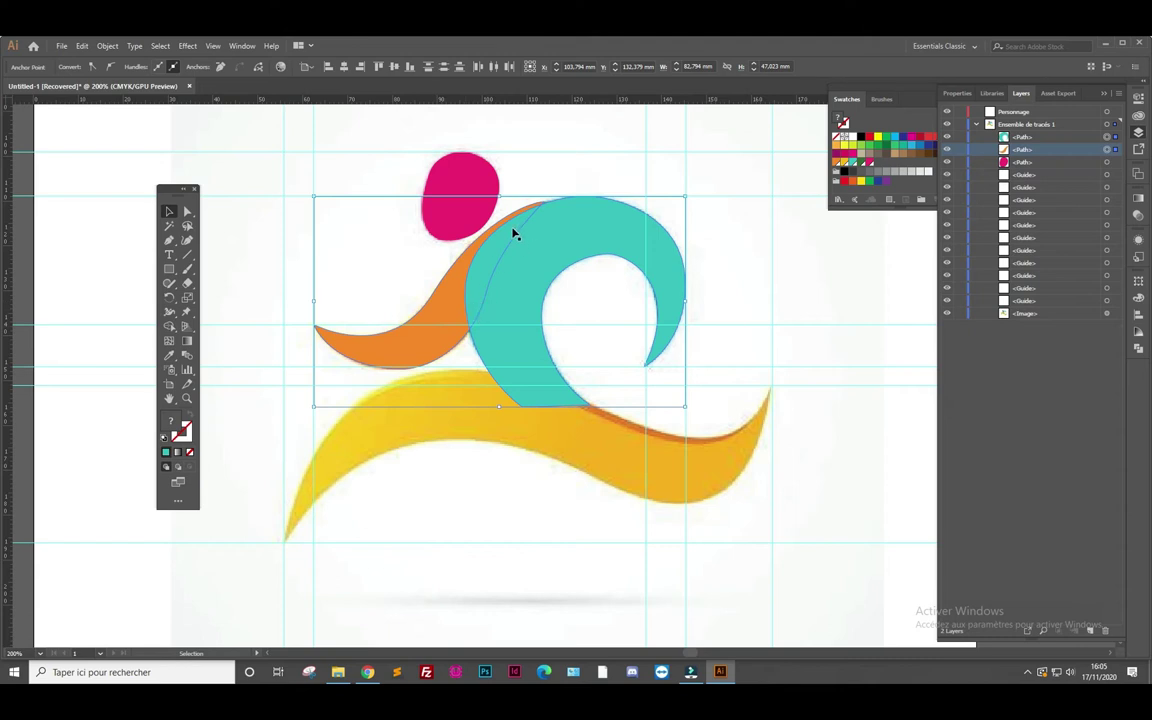
pyautogui.keyDown('shift'); pyautogui.click(1064, 141); pyautogui.keyUp('shift')
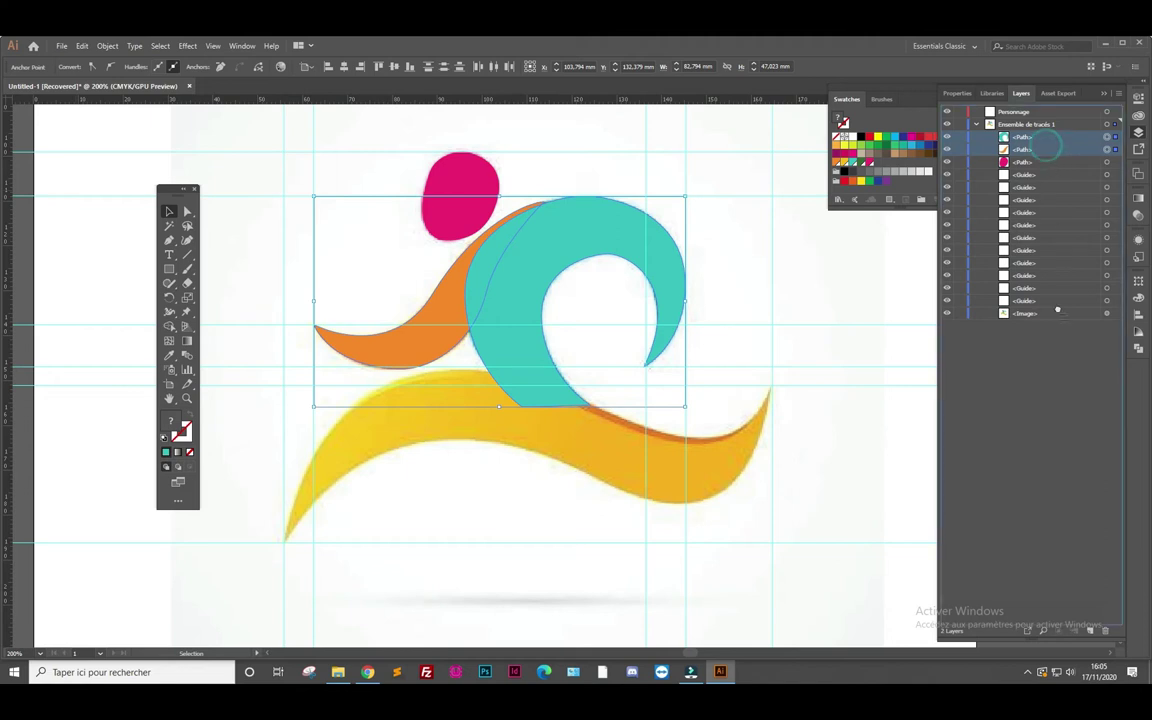
pyautogui.moveTo(1093, 573); pyautogui.dragTo(1090, 631)
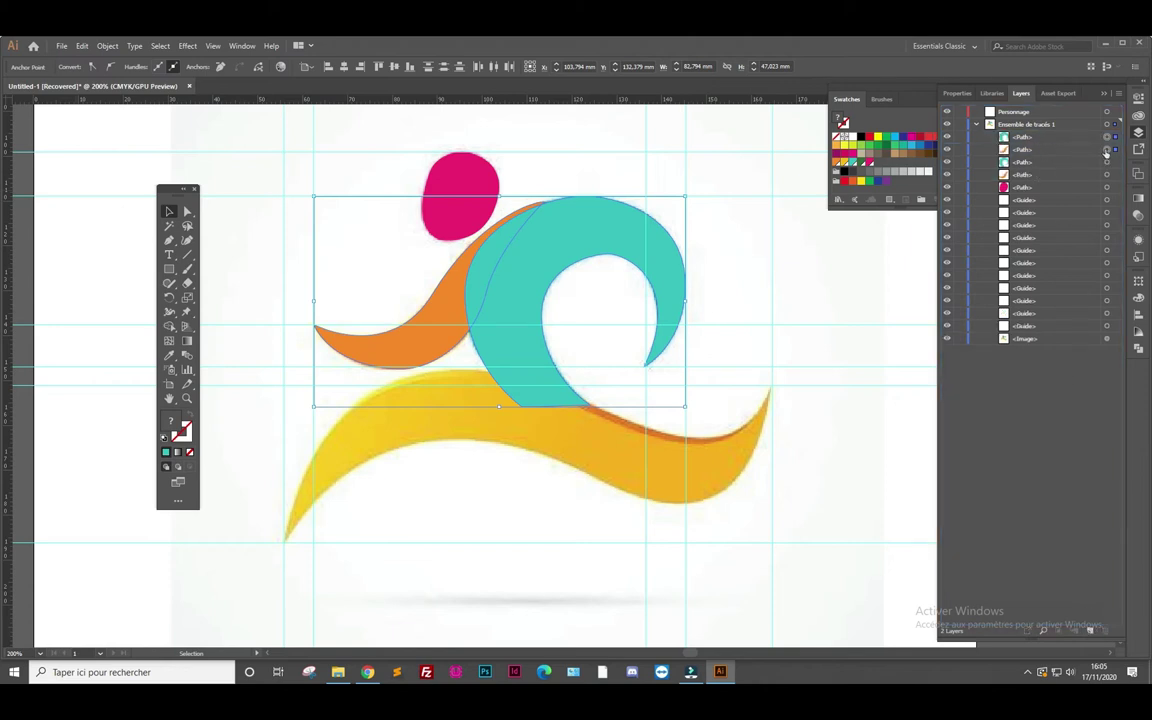
pyautogui.click(1137, 352)
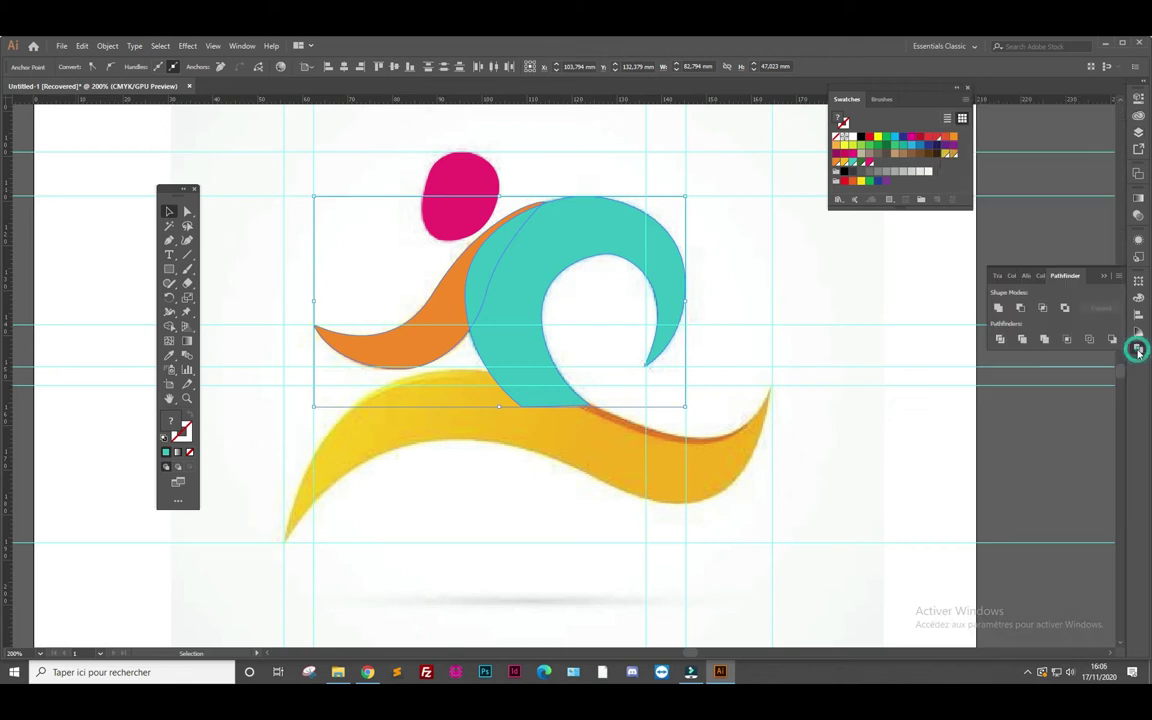
# Intersect the teal torso with the orange swoosh and fill the resulting overlap dark green
pyautogui.click(1043, 310)
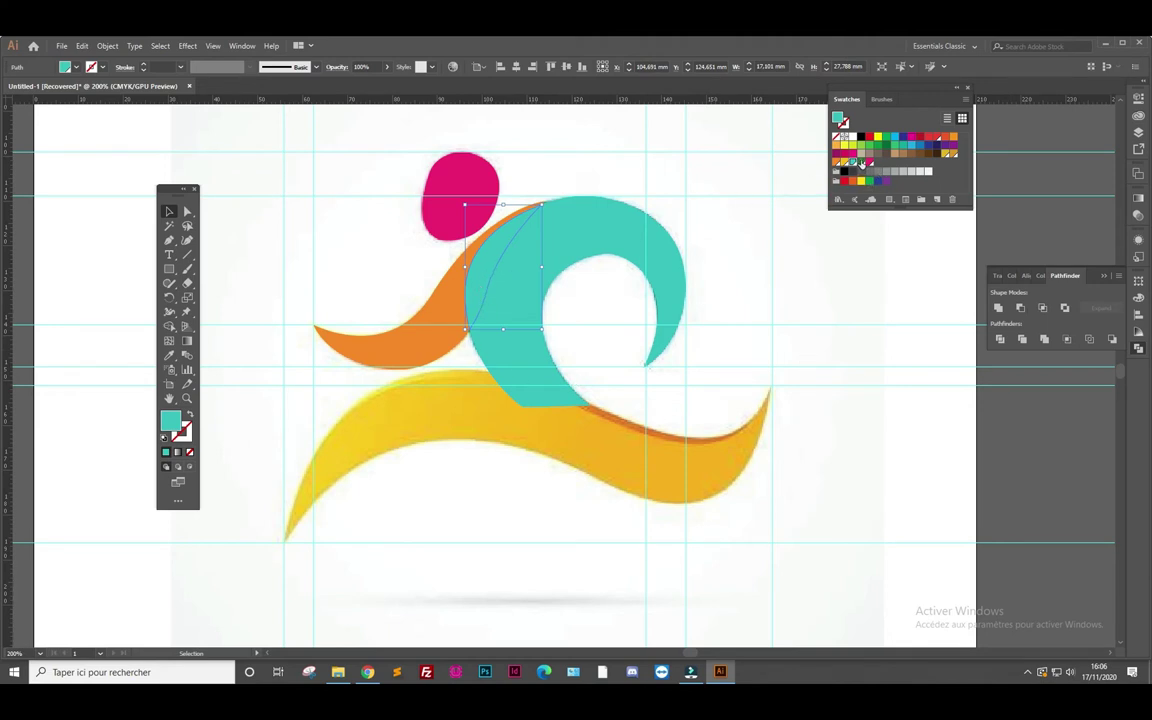
pyautogui.click(861, 163)
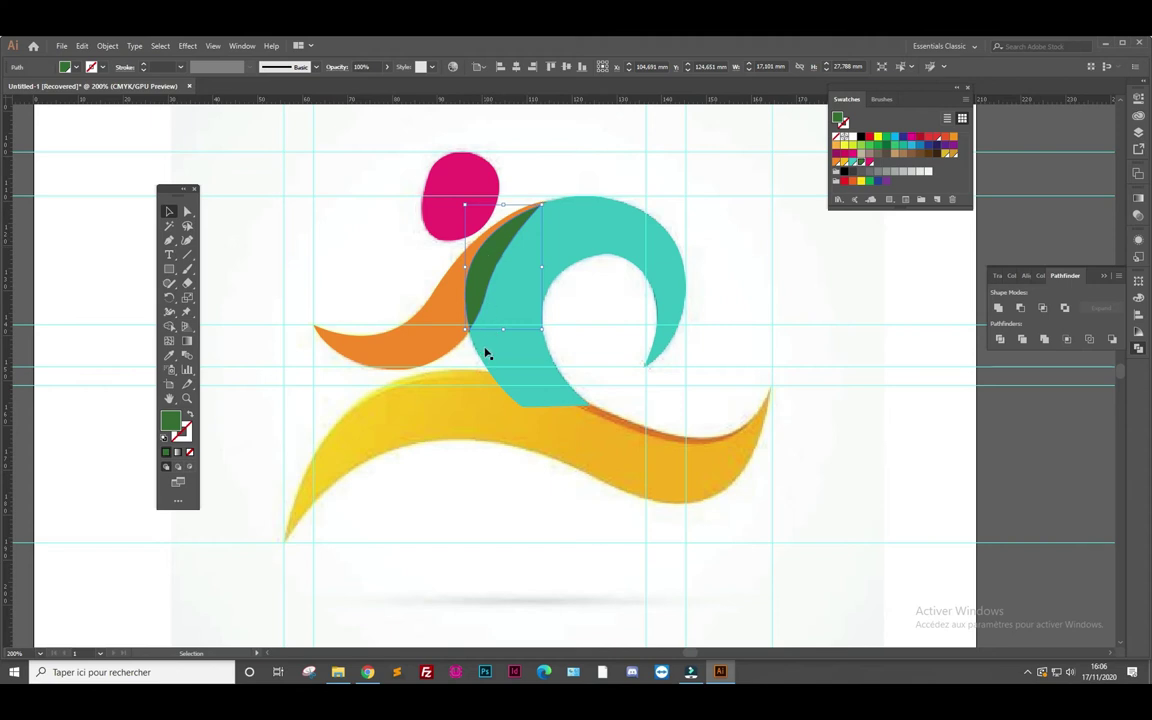
pyautogui.click(169, 240)
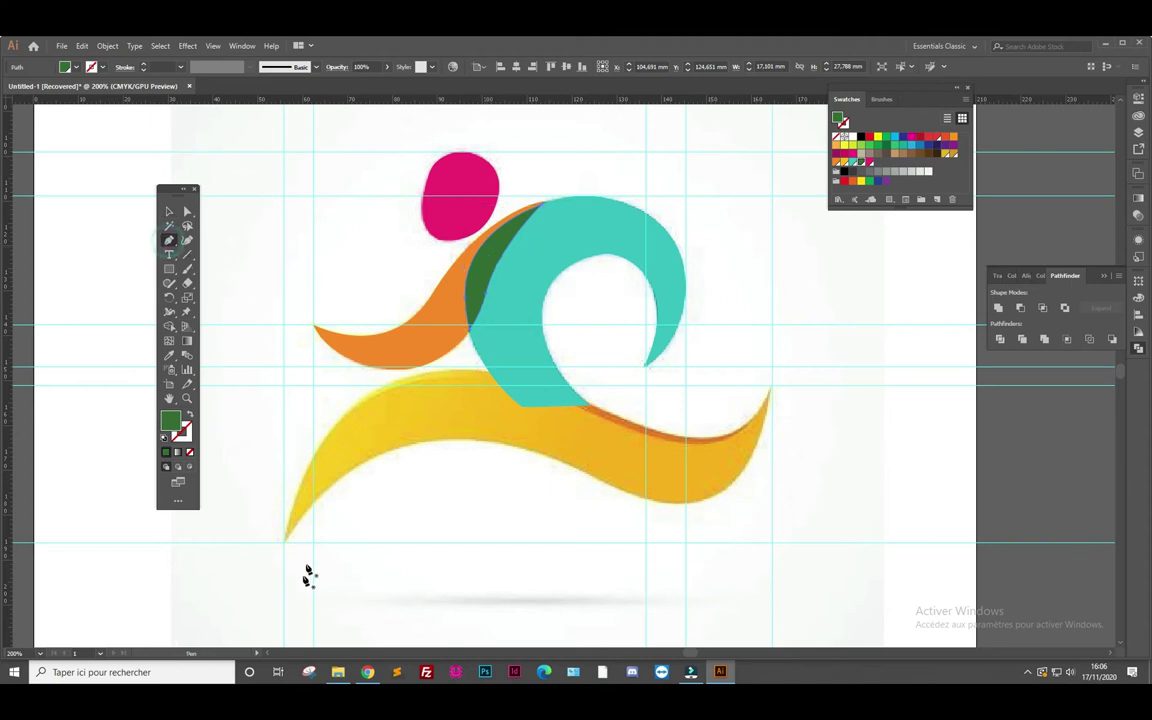
# Pen-trace the yellow leg from its left tip along the top edge to the right tip, shown as an outline
pyautogui.click(284, 541)
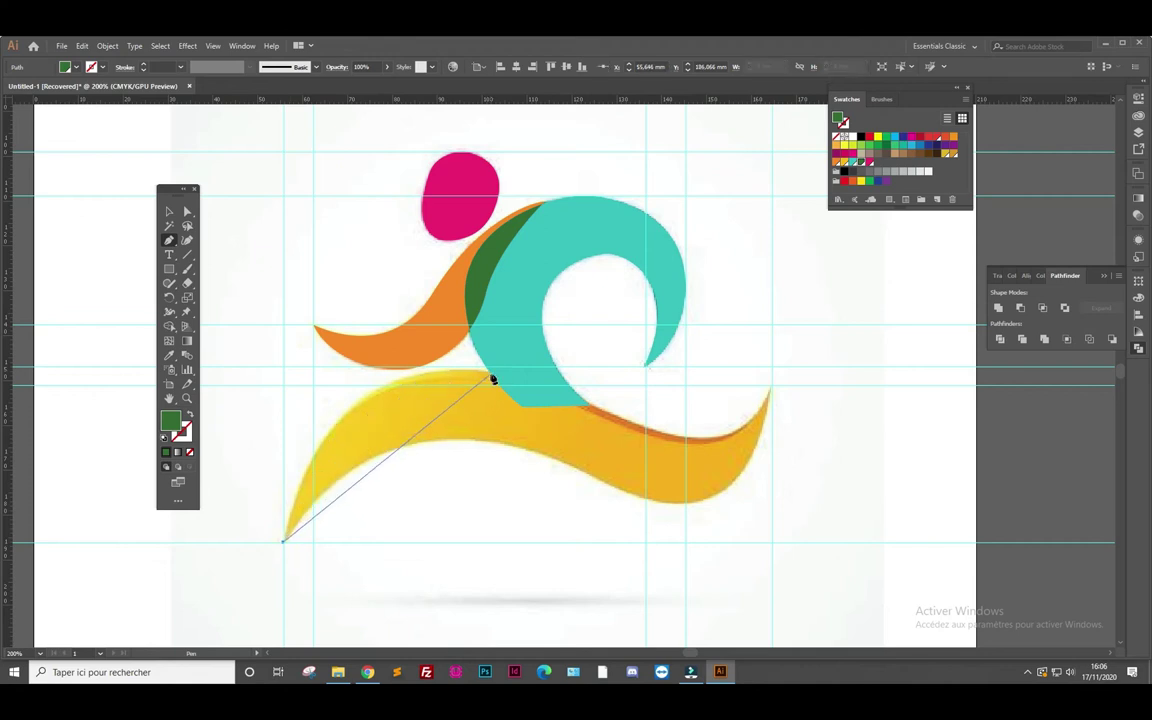
pyautogui.moveTo(488, 372)
pyautogui.mouseDown()
pyautogui.moveTo(665, 425)
pyautogui.moveTo(666, 396)
pyautogui.mouseUp()
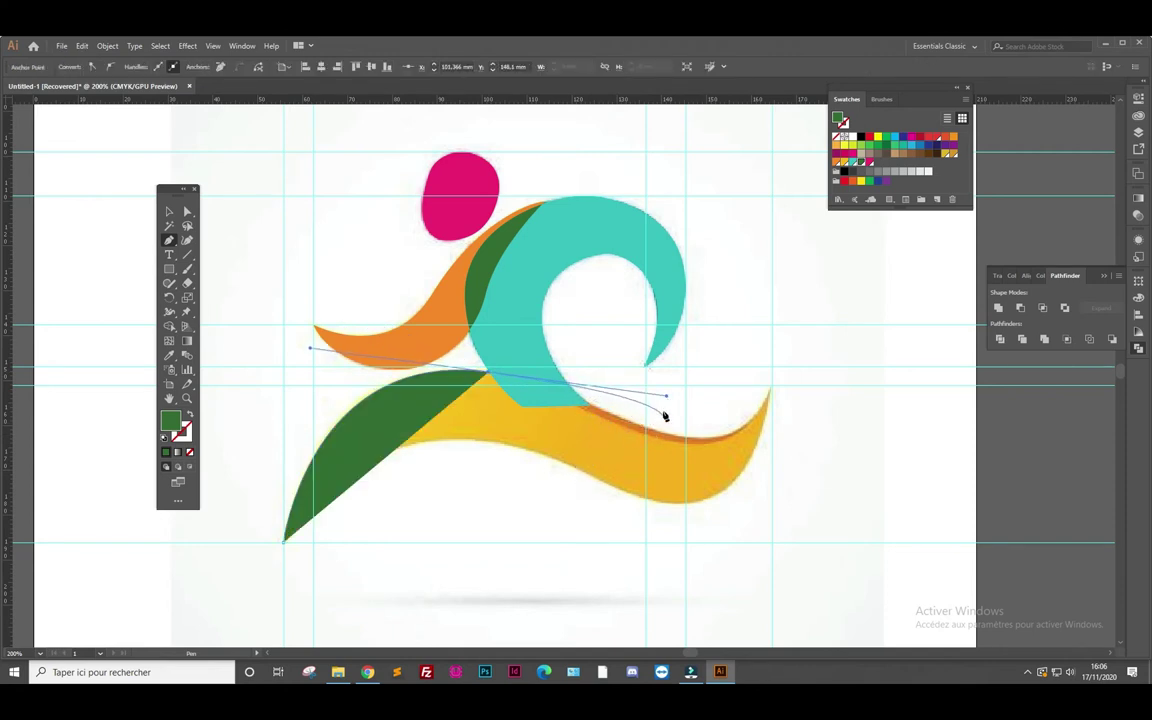
pyautogui.moveTo(666, 396)
pyautogui.mouseDown()
pyautogui.moveTo(562, 390)
pyautogui.moveTo(594, 414)
pyautogui.mouseUp()
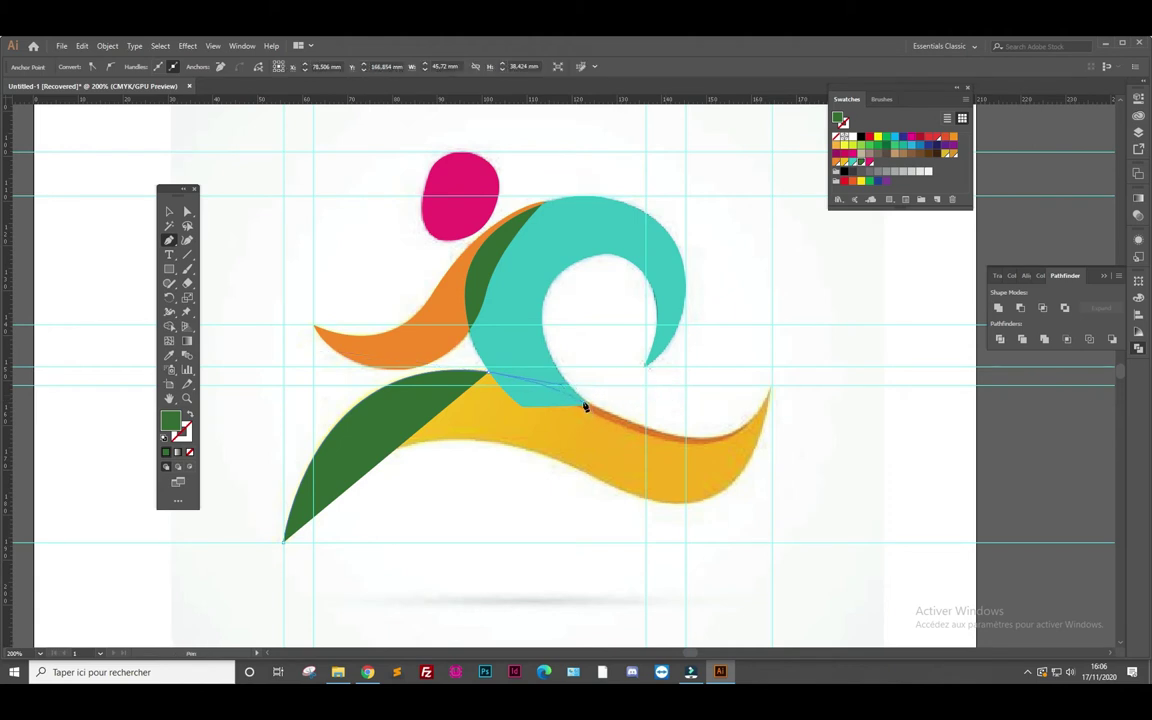
pyautogui.moveTo(576, 401)
pyautogui.mouseDown()
pyautogui.moveTo(711, 444)
pyautogui.moveTo(761, 436)
pyautogui.mouseUp()
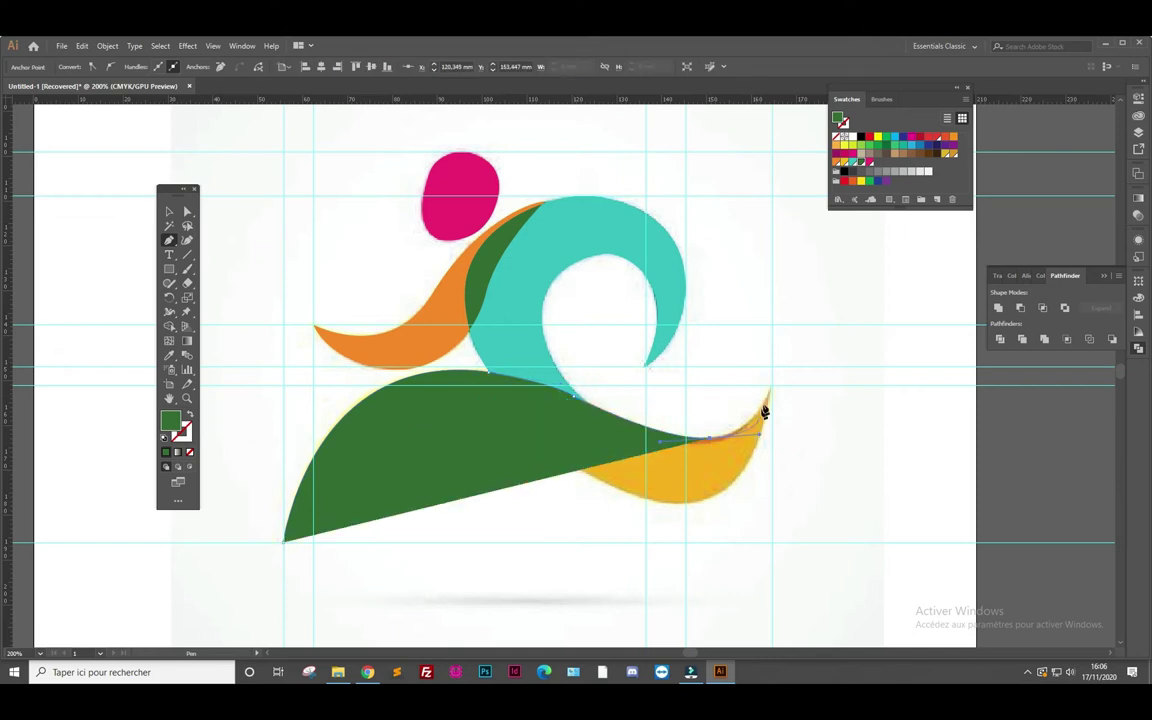
pyautogui.click(771, 393)
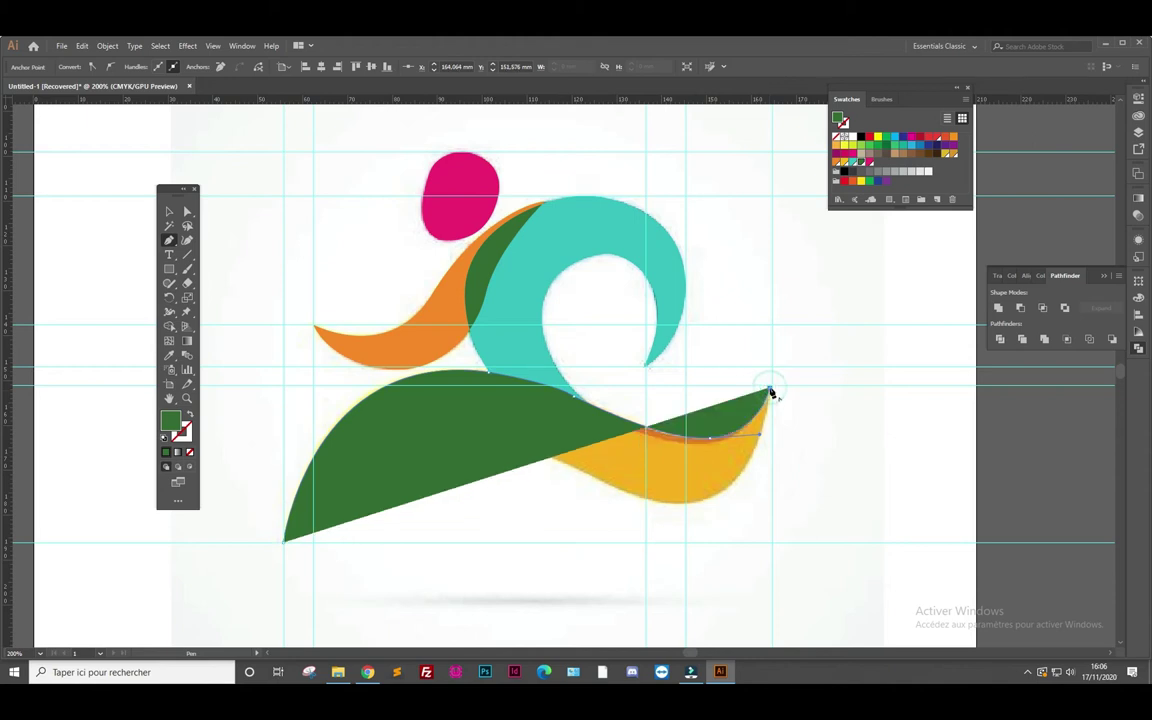
pyautogui.moveTo(679, 505); pyautogui.dragTo(596, 497)
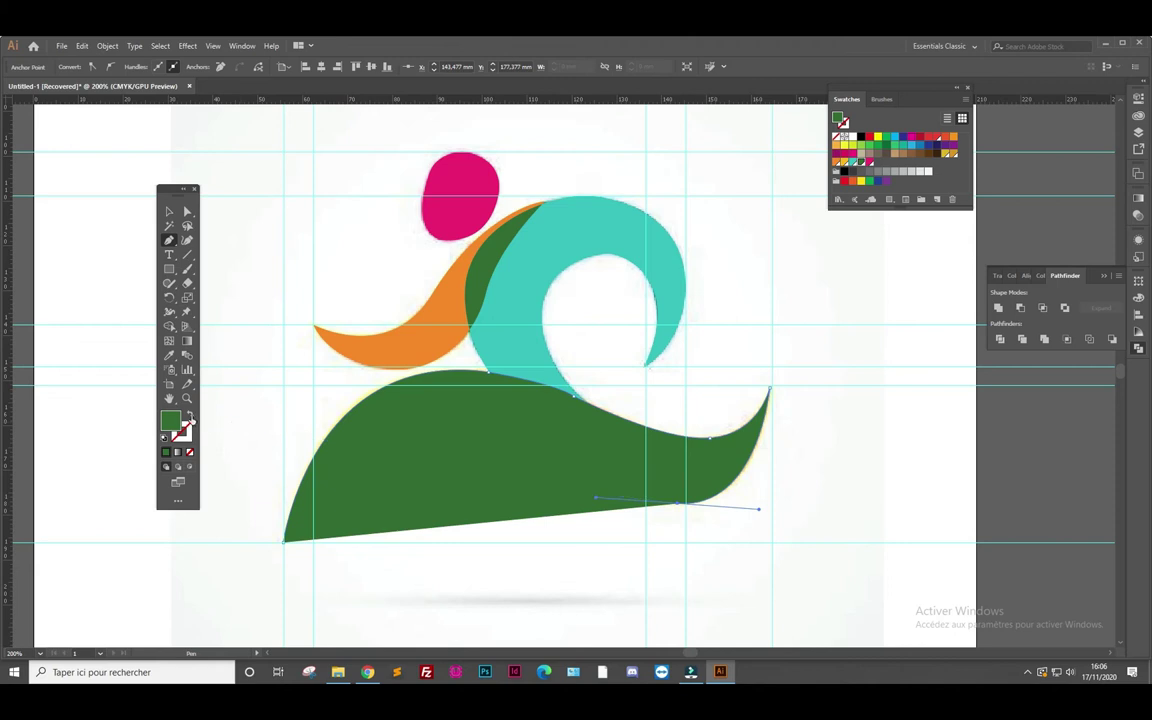
pyautogui.click(190, 413)
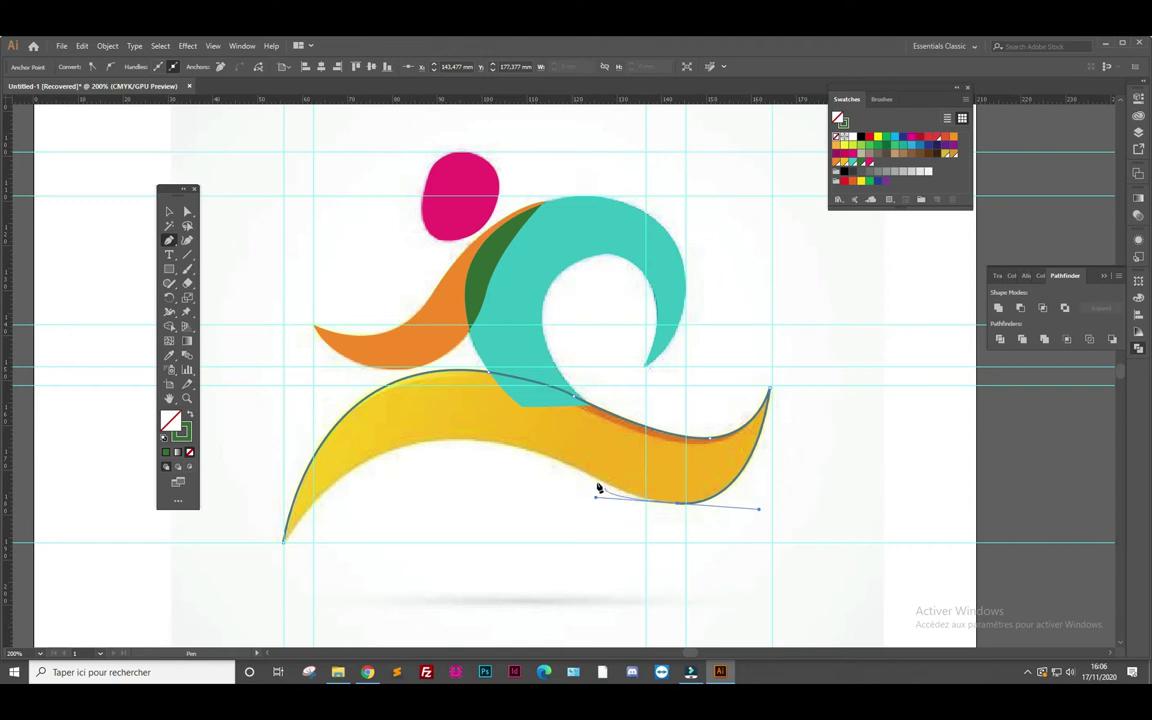
# Trace the leg's bottom edge back to the start, close it, fill it yellow and set stroke to None
pyautogui.moveTo(487, 452); pyautogui.dragTo(591, 481)
pyautogui.moveTo(595, 499); pyautogui.dragTo(614, 502)
pyautogui.click(601, 484)
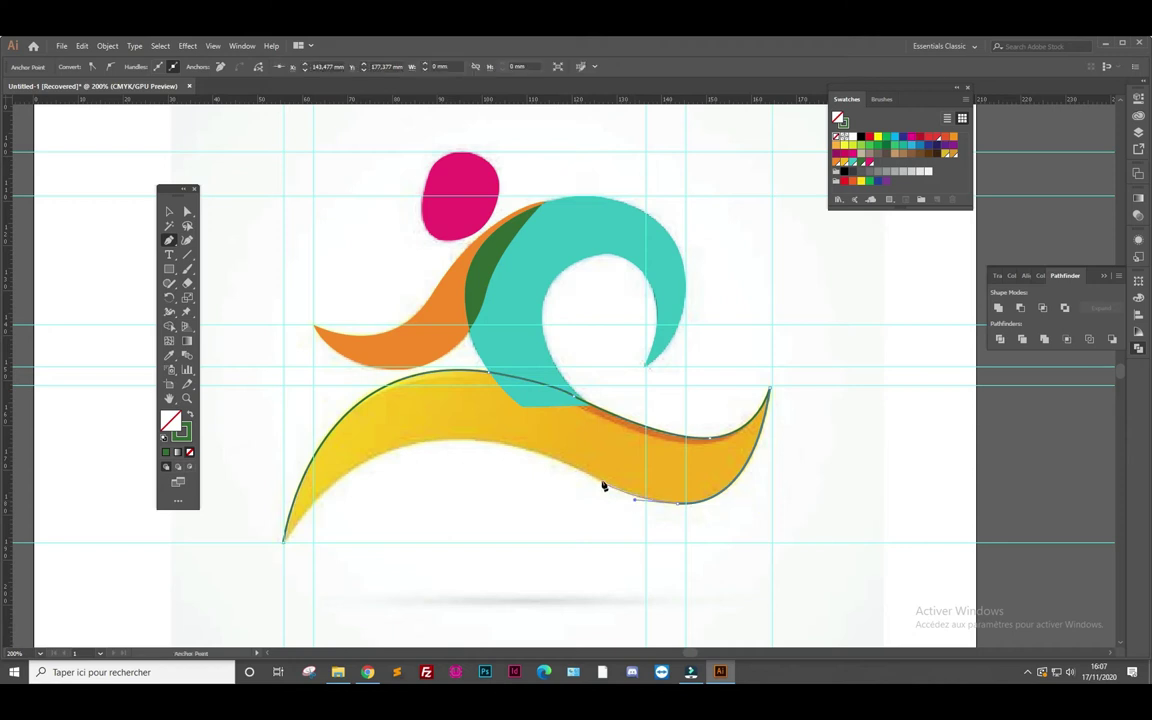
pyautogui.moveTo(594, 482)
pyautogui.mouseDown()
pyautogui.moveTo(450, 441)
pyautogui.moveTo(405, 448)
pyautogui.mouseUp()
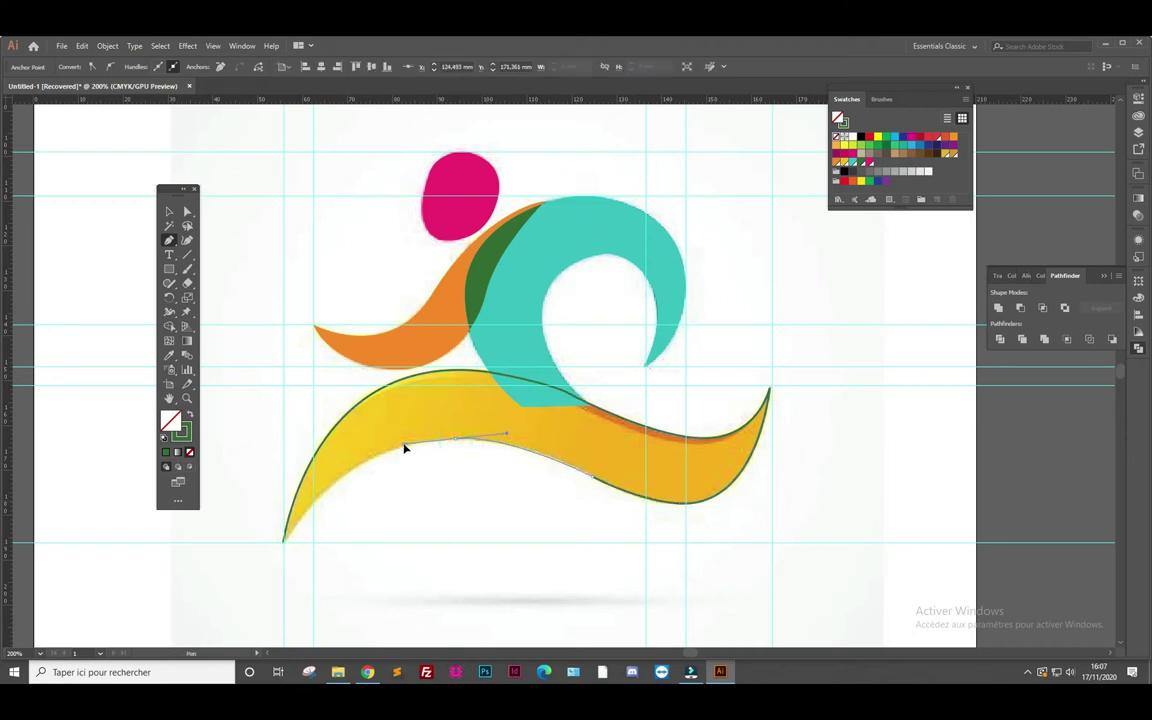
pyautogui.moveTo(283, 541); pyautogui.dragTo(245, 608)
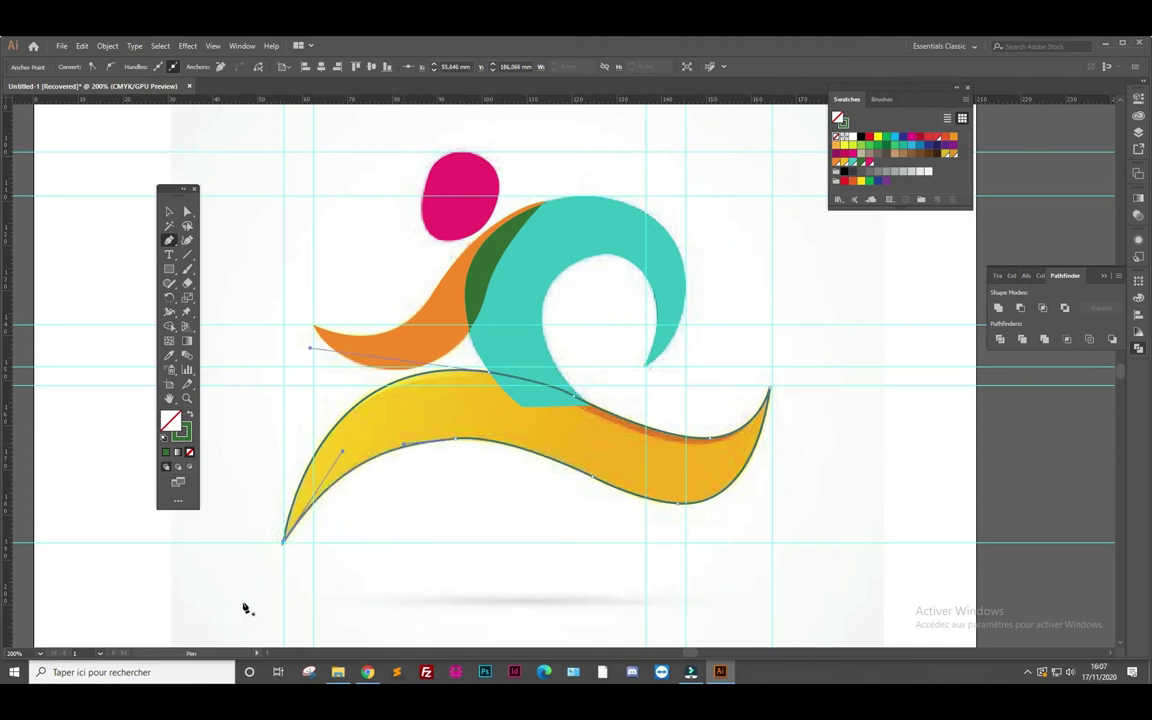
pyautogui.click(843, 165)
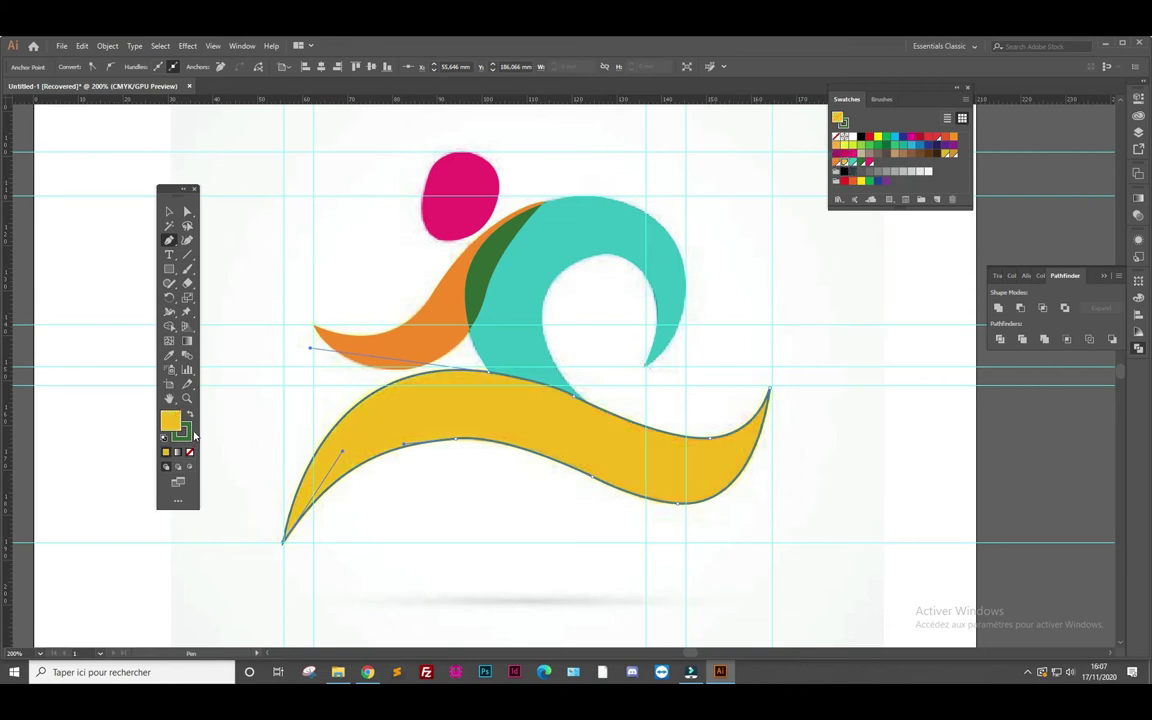
pyautogui.click(182, 432)
pyautogui.click(190, 452)
pyautogui.click(171, 207)
pyautogui.click(355, 241)
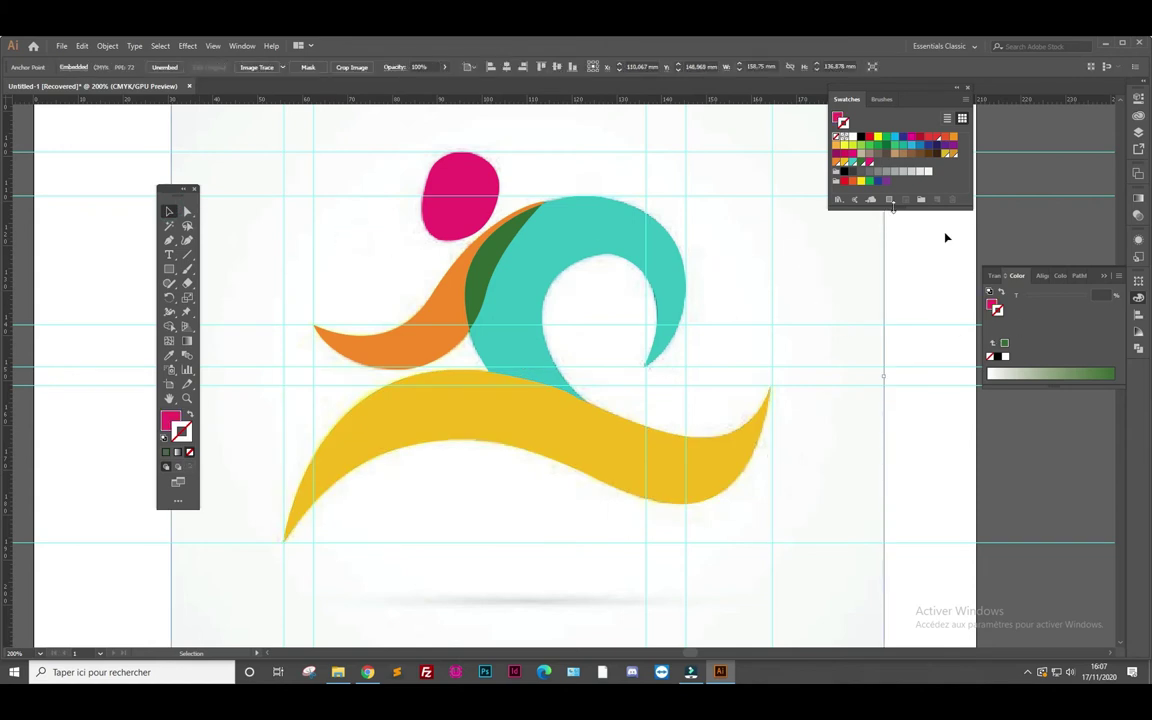
# Hide the <Image> reference layer in Layers and zoom in on the traced runner artwork
pyautogui.click(1138, 134)
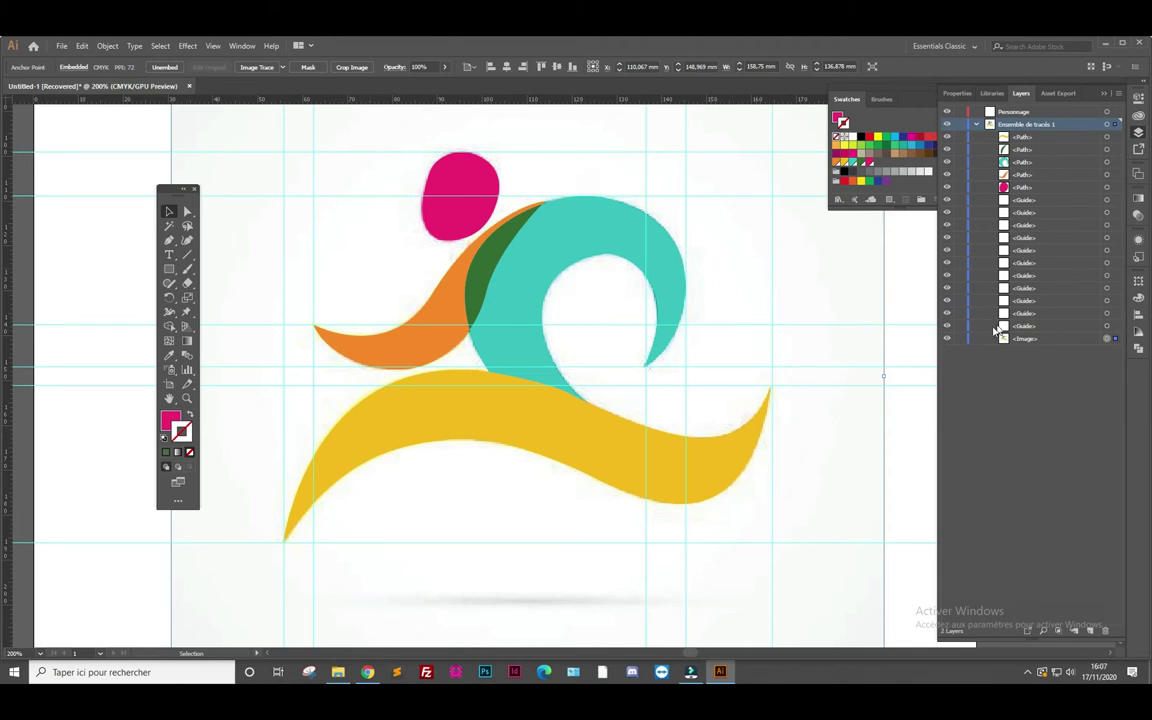
pyautogui.click(947, 339)
pyautogui.scroll(-2, 794, 291)
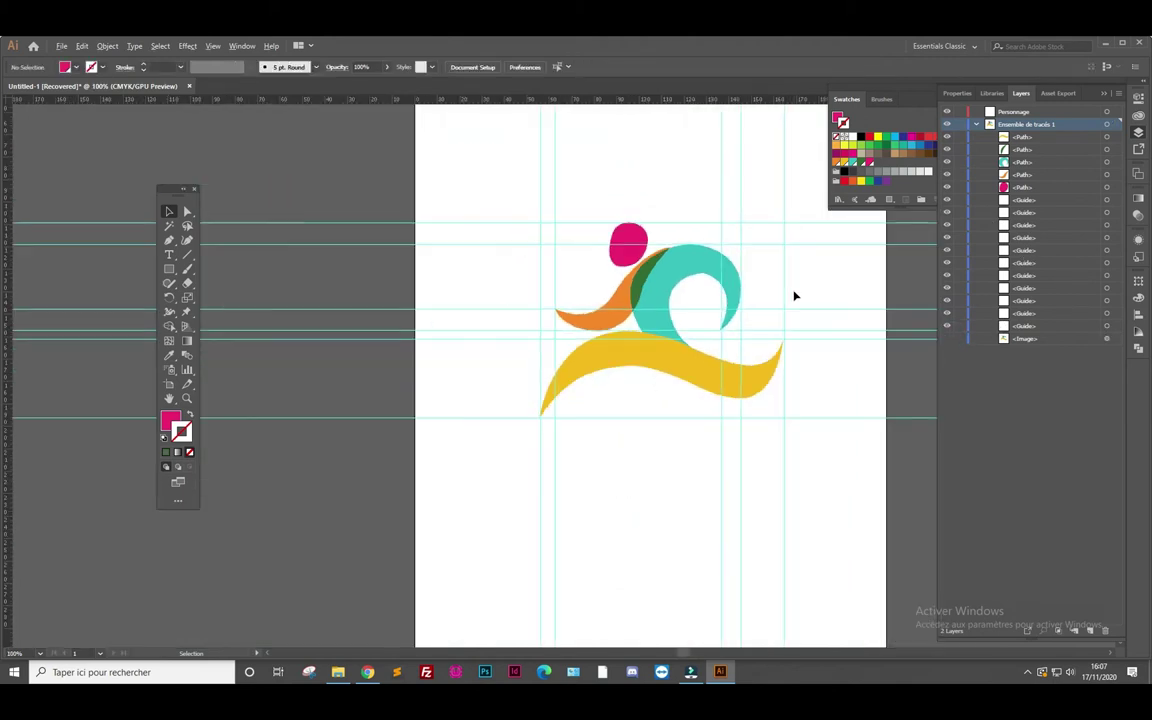
pyautogui.scroll(2, 702, 257)
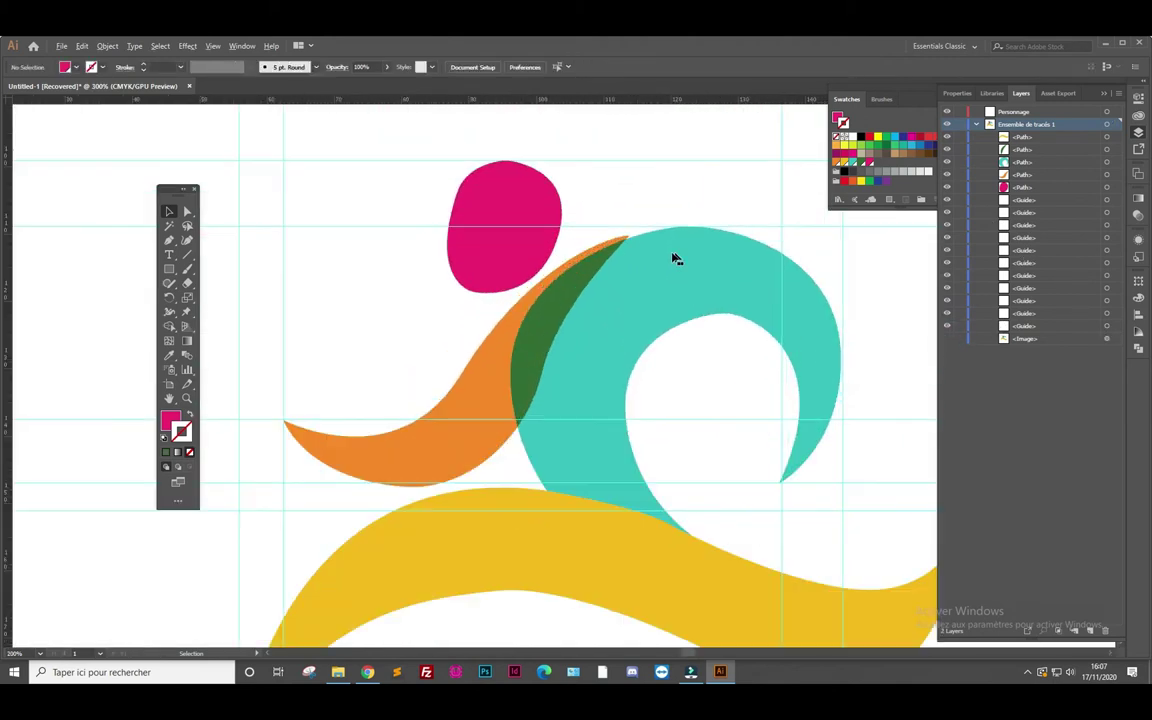
pyautogui.scroll(2, 674, 257)
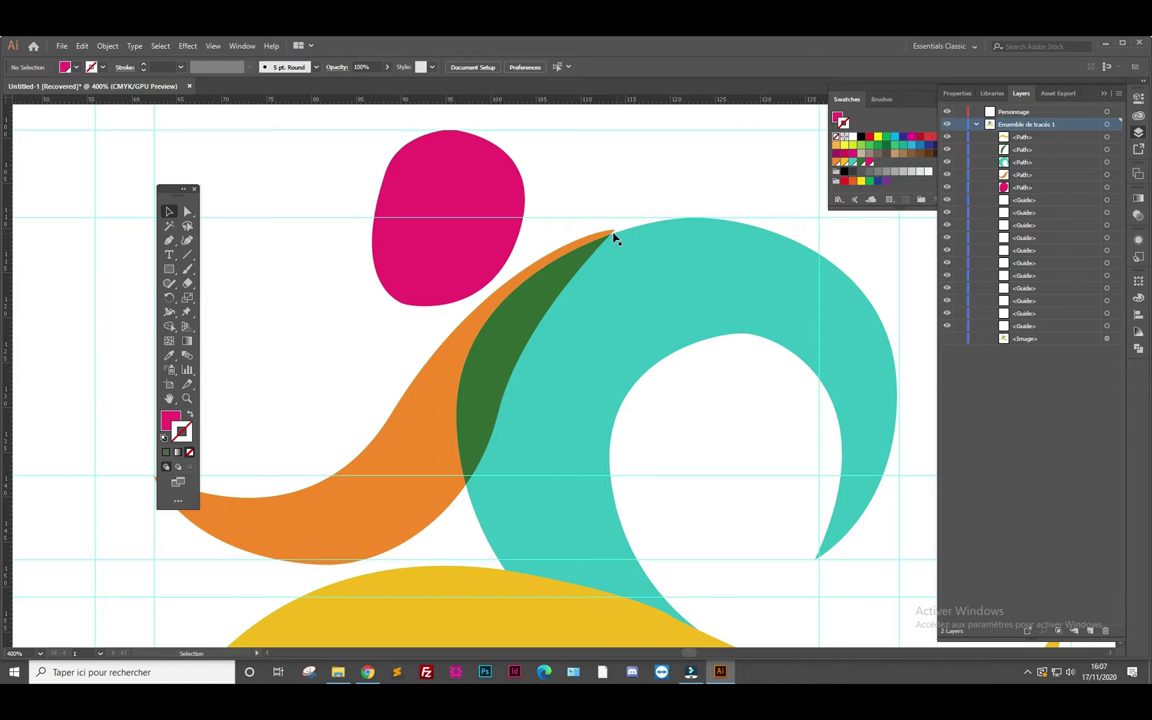
# Toggle the reference image on and off to compare, then delete the dark green overlap shape
pyautogui.click(947, 340)
pyautogui.click(947, 340)
pyautogui.click(947, 341)
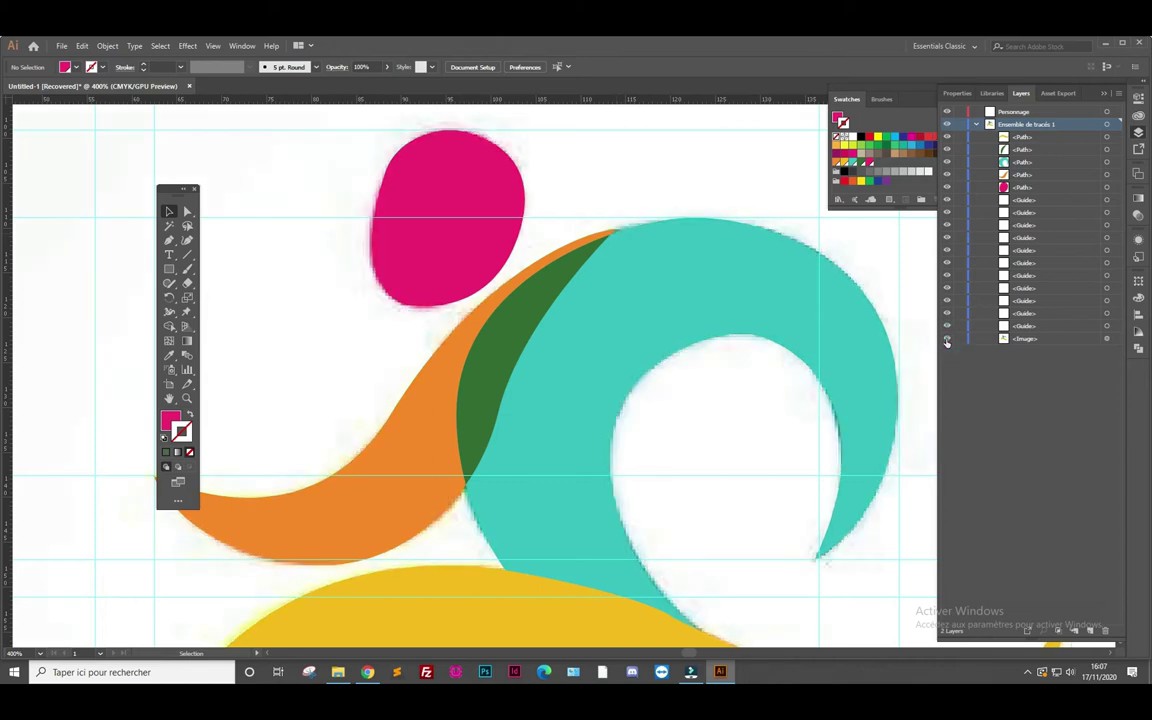
pyautogui.click(947, 341)
pyautogui.click(947, 341)
pyautogui.click(187, 211)
pyautogui.click(517, 342)
pyautogui.press('Delete')
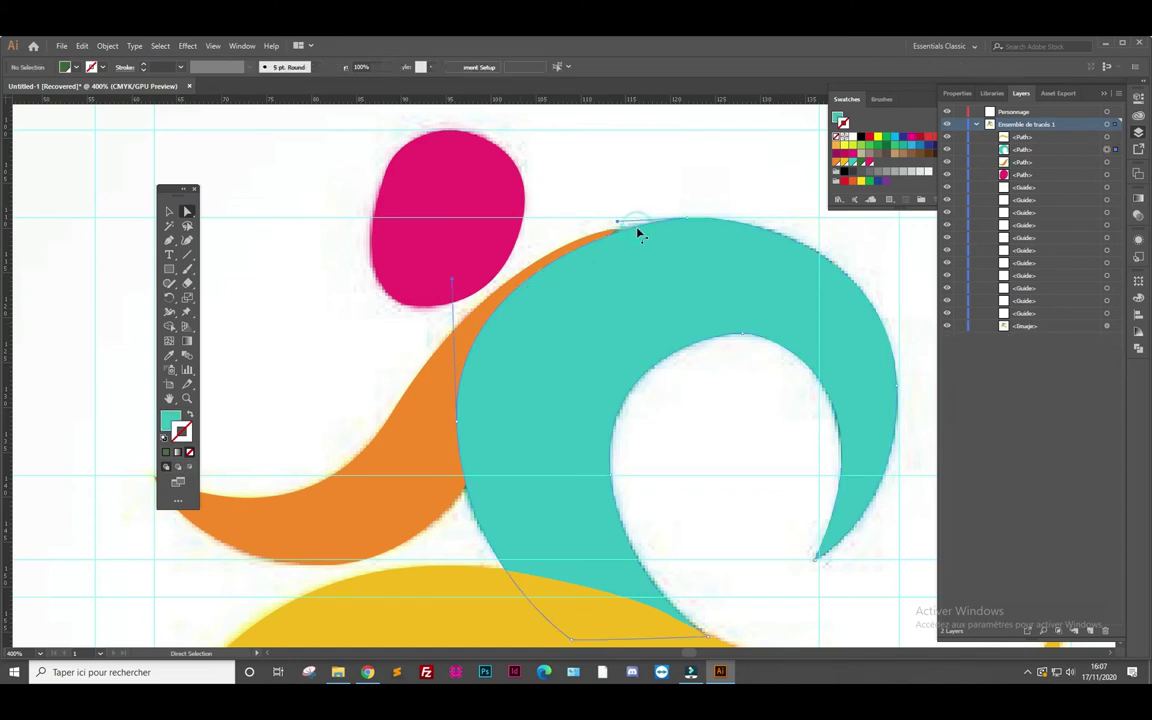
# Move the teal torso's top-left anchor leftward and smooth its lower segment into a curve
pyautogui.click(618, 225)
pyautogui.moveTo(612, 226); pyautogui.dragTo(594, 226)
pyautogui.click(634, 243)
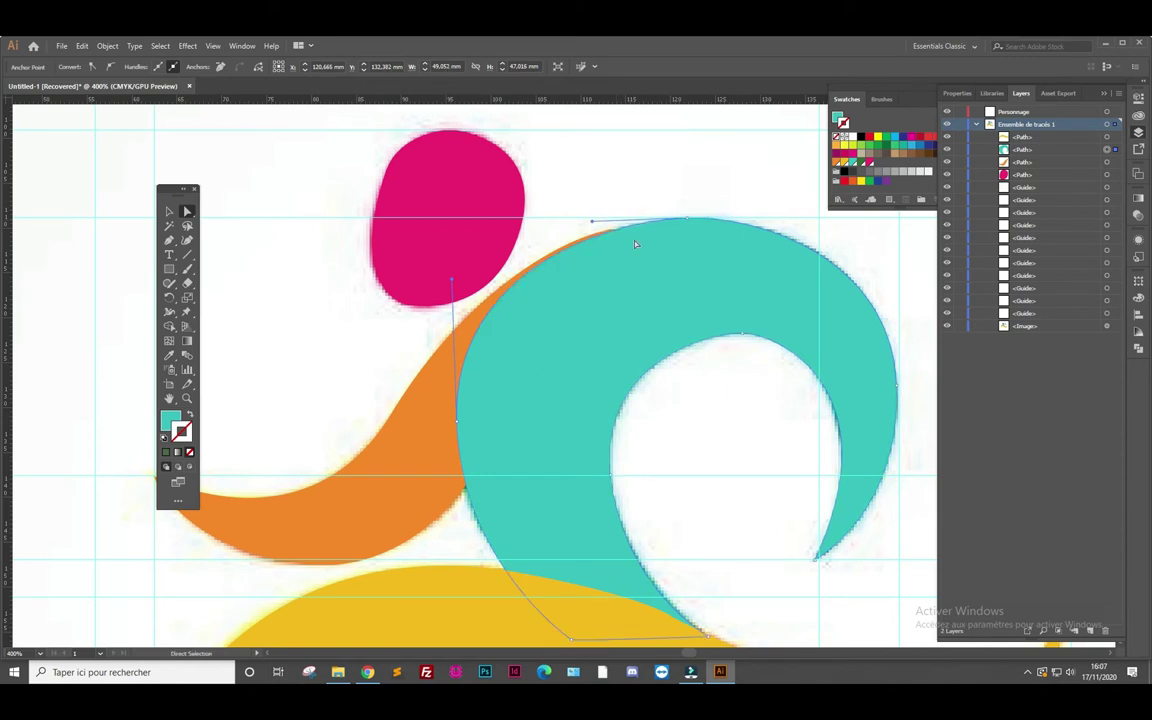
pyautogui.click(592, 224)
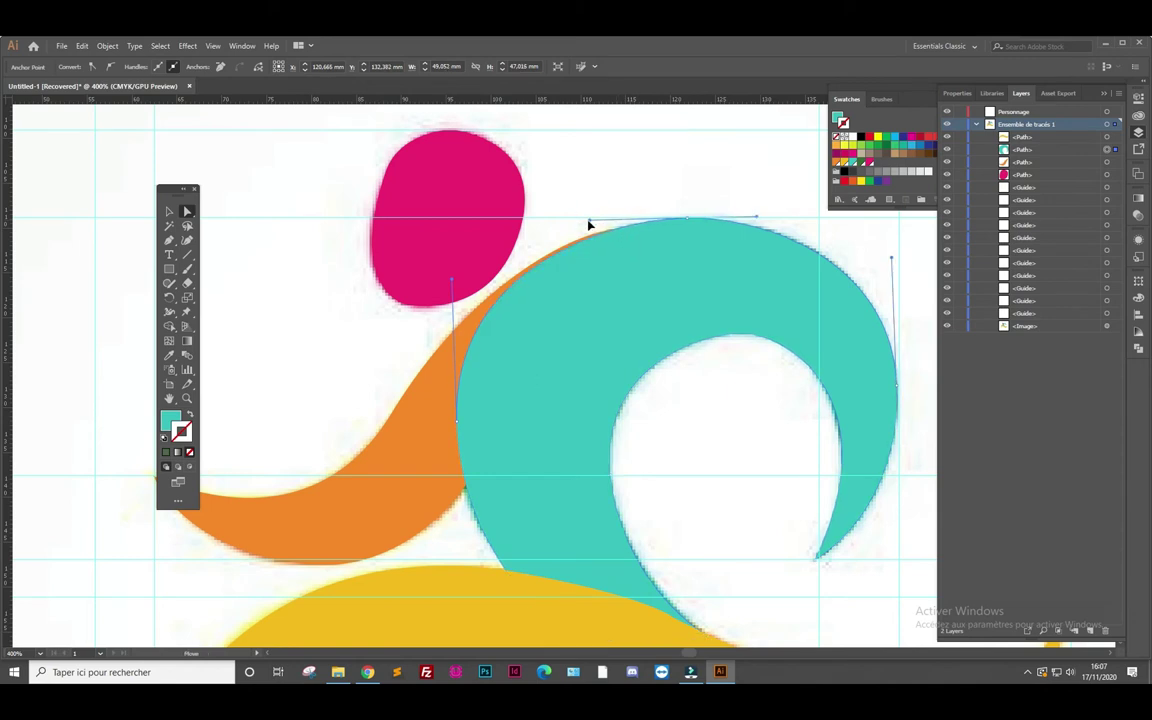
pyautogui.click(590, 224)
pyautogui.moveTo(453, 284); pyautogui.dragTo(450, 293)
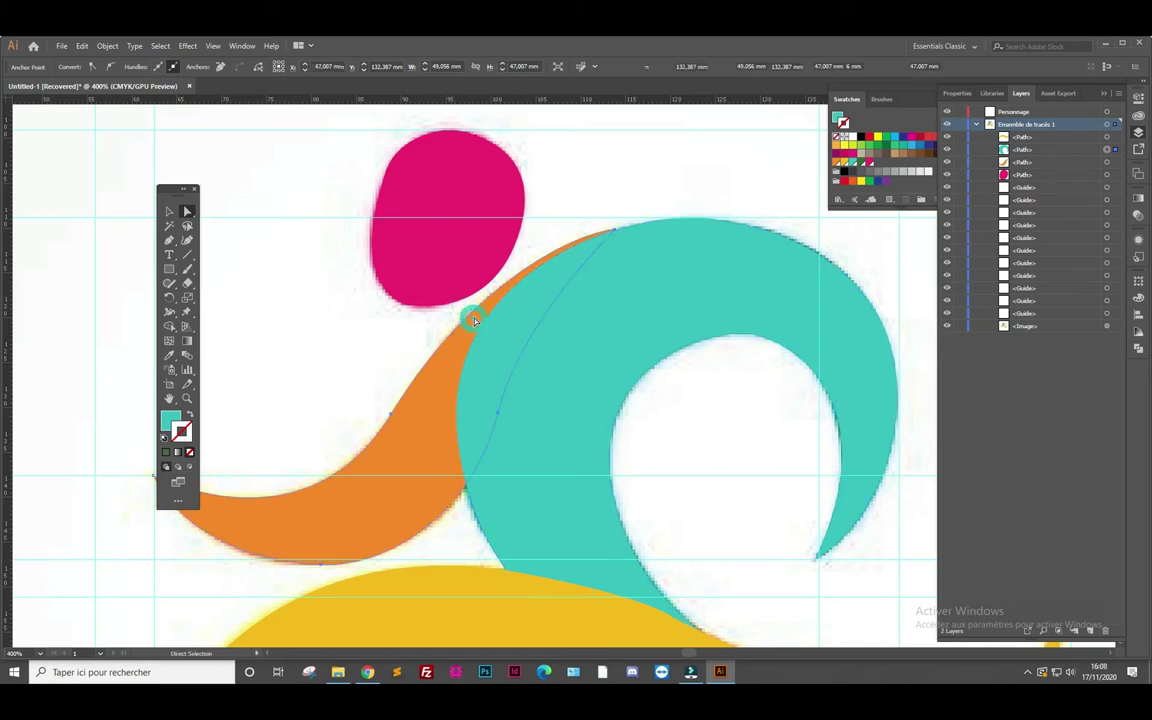
# Reshape the orange arm's top anchor and top edge curve to match the reference
pyautogui.click(470, 314)
pyautogui.moveTo(617, 235); pyautogui.dragTo(653, 225)
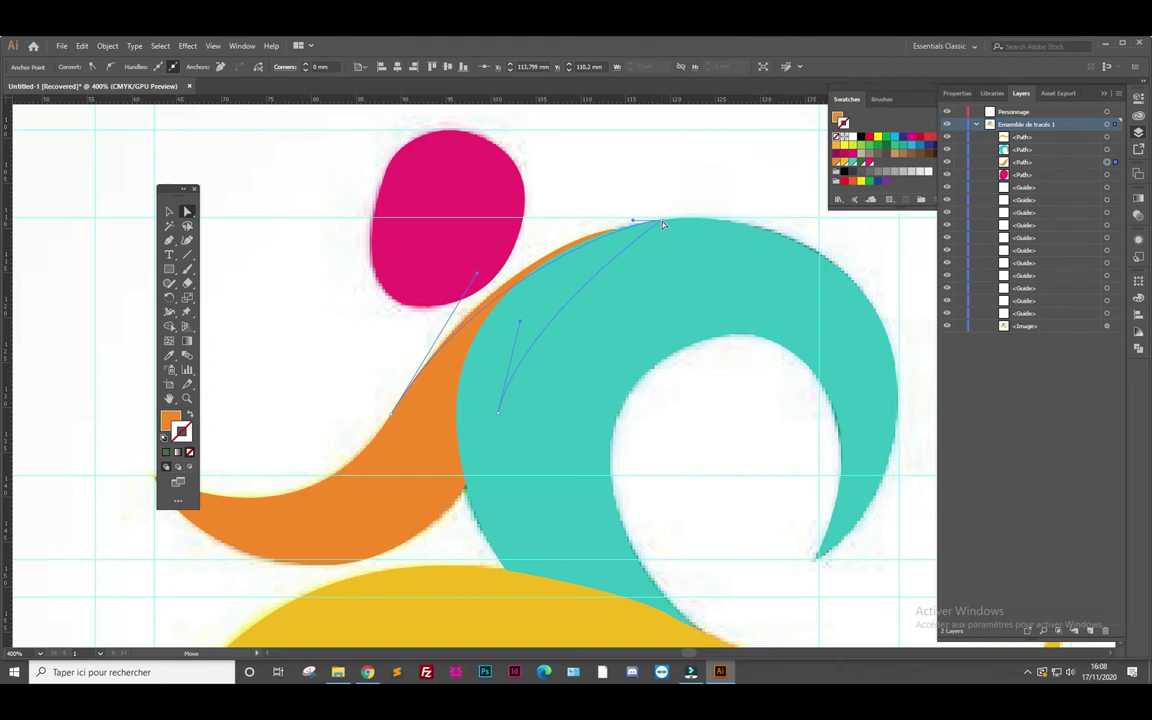
pyautogui.hotkey('ctrl', 'z')
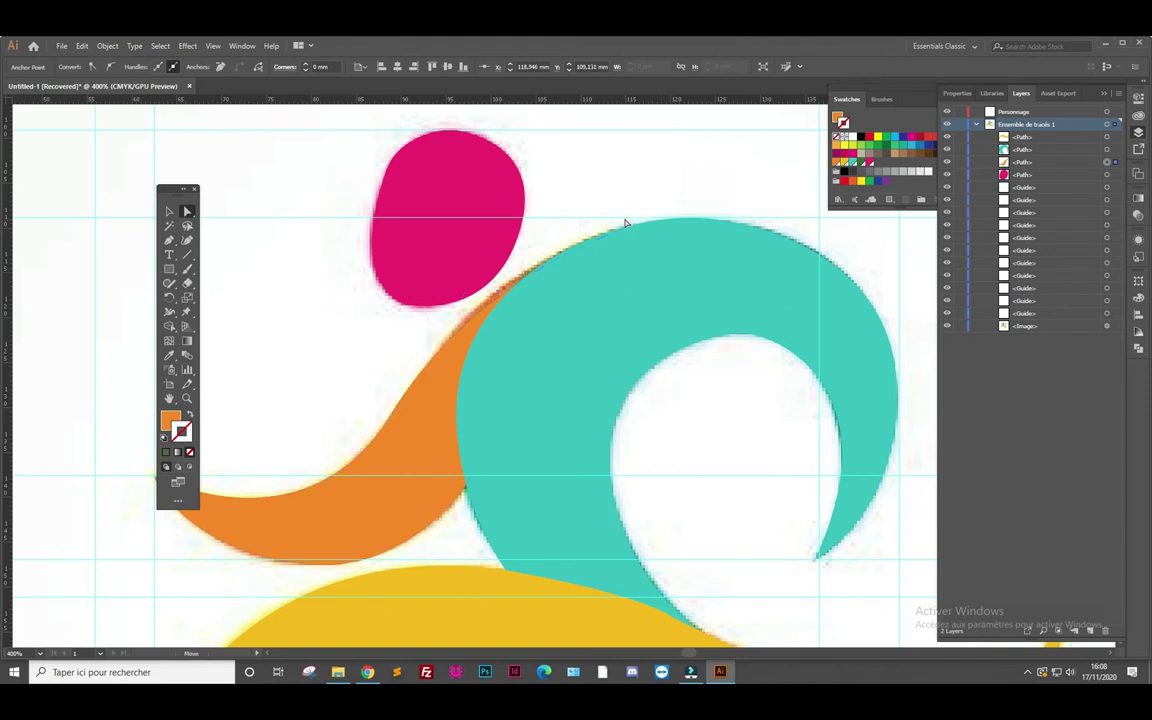
pyautogui.click(481, 327)
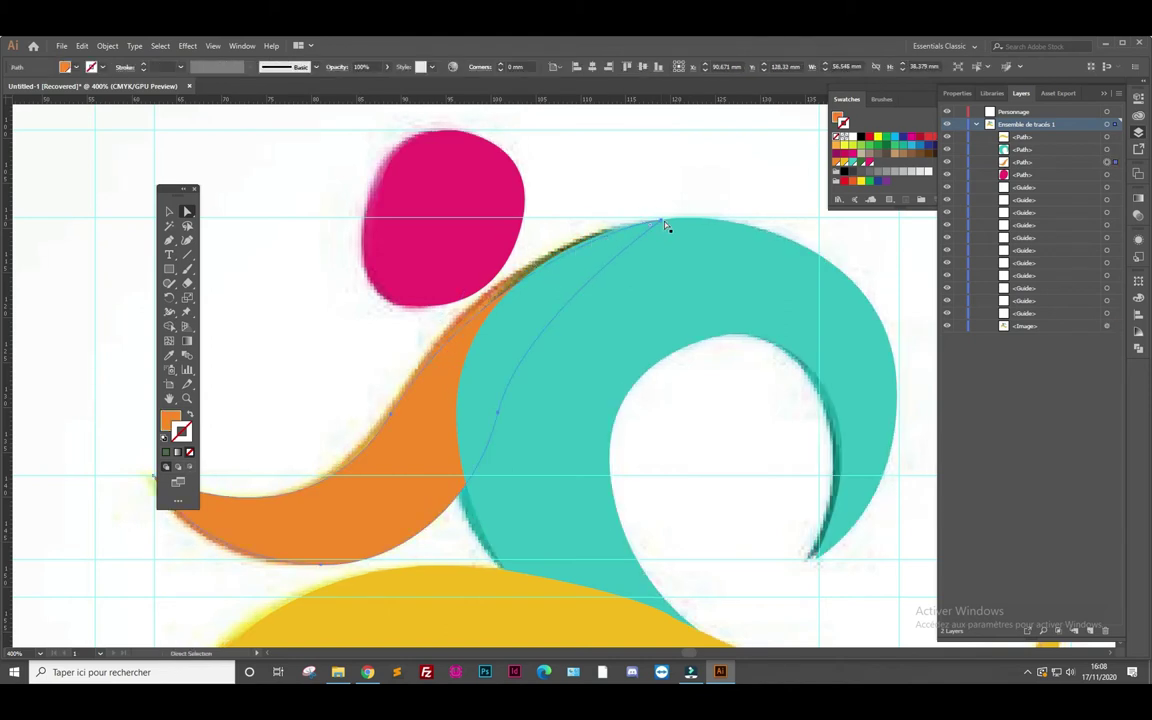
pyautogui.click(660, 222)
pyautogui.click(632, 220)
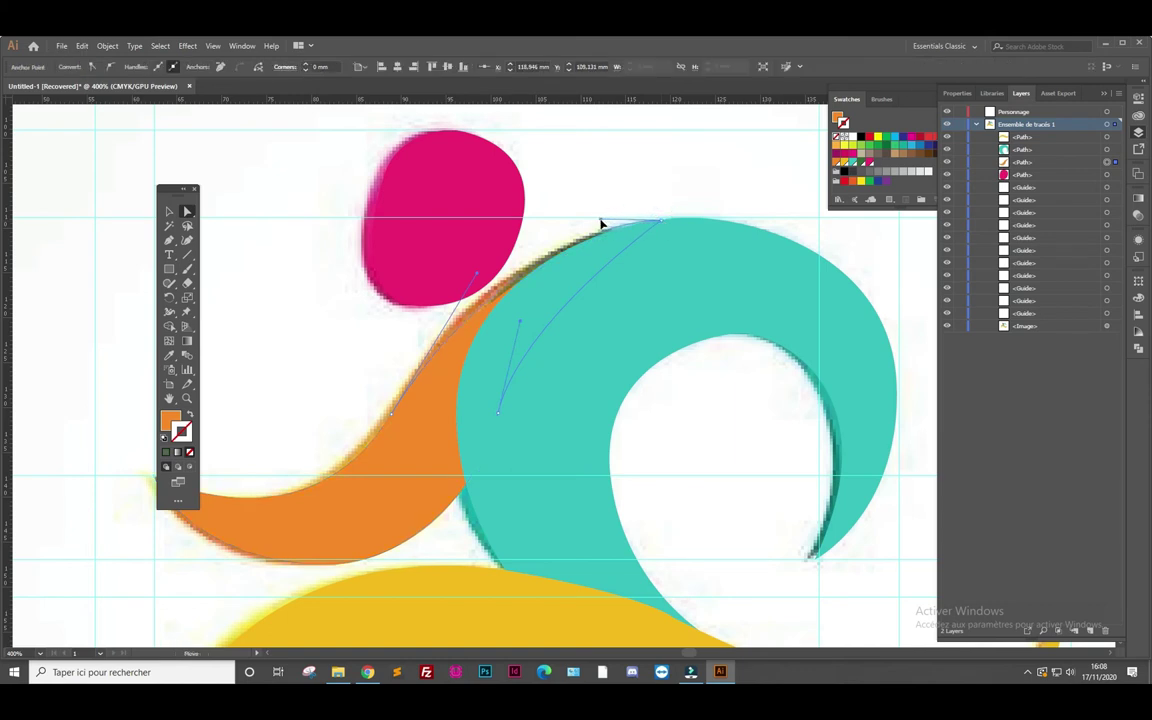
pyautogui.press('ctrl')
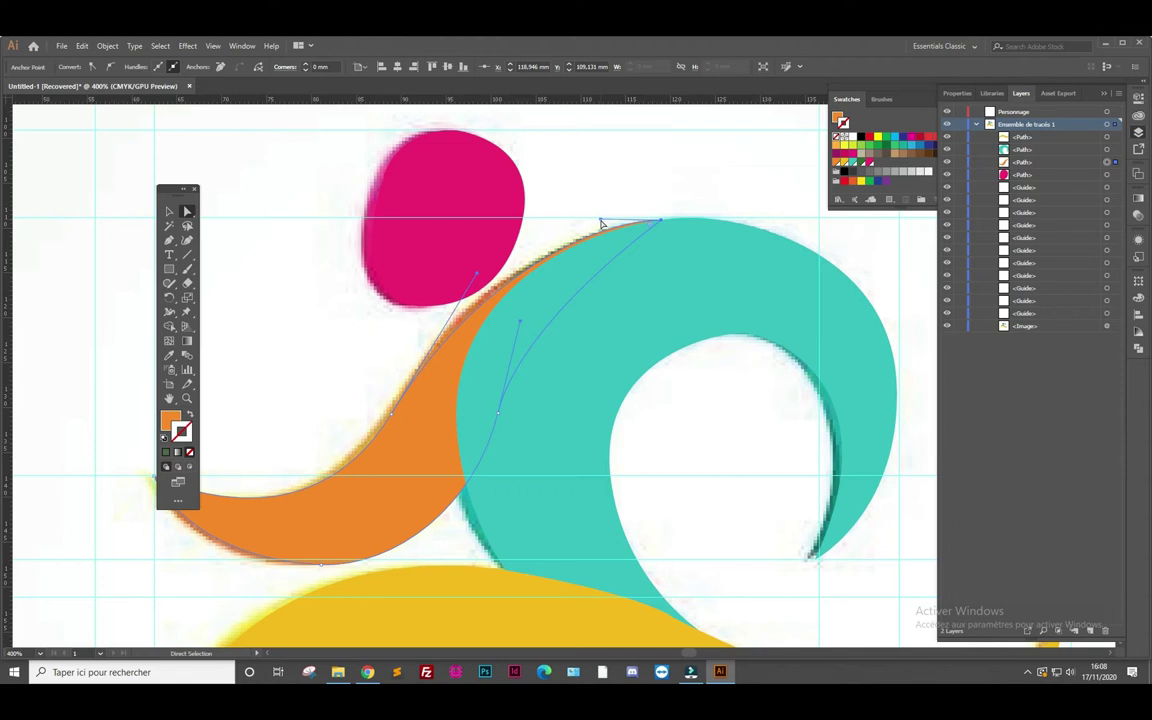
pyautogui.moveTo(601, 223)
pyautogui.mouseDown()
pyautogui.moveTo(619, 226)
pyautogui.moveTo(588, 226)
pyautogui.mouseUp()
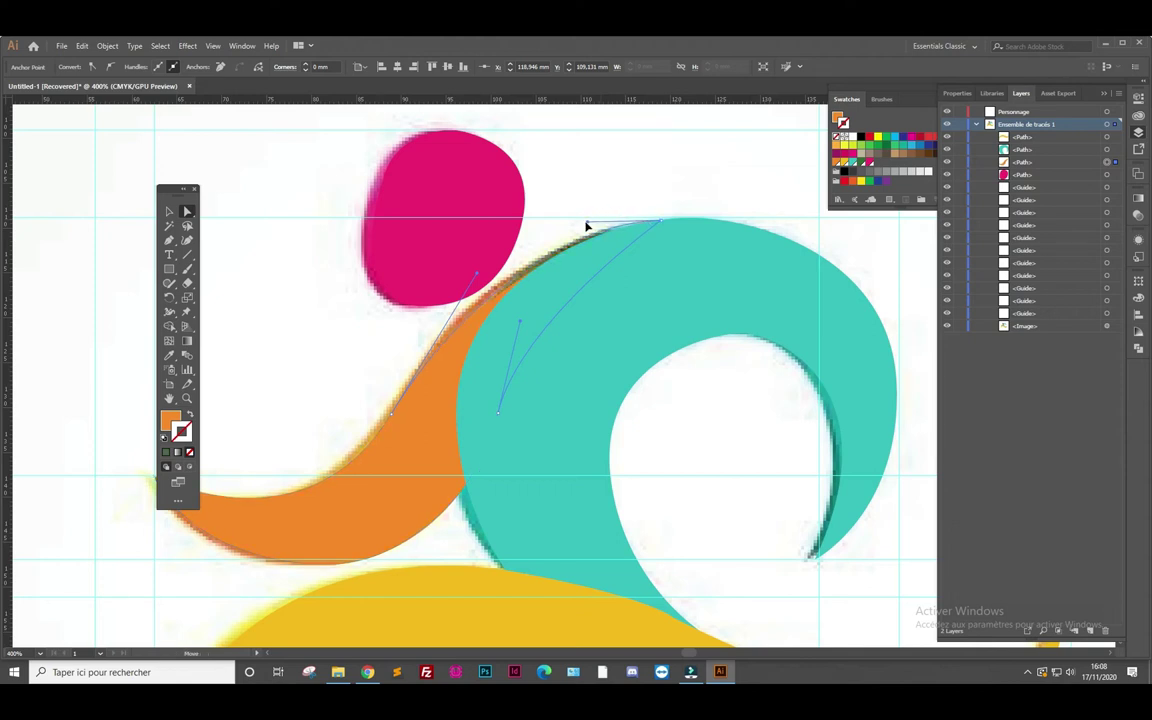
# Nudge the teal torso's top point slightly left, then select the torso and arm together
pyautogui.click(568, 255)
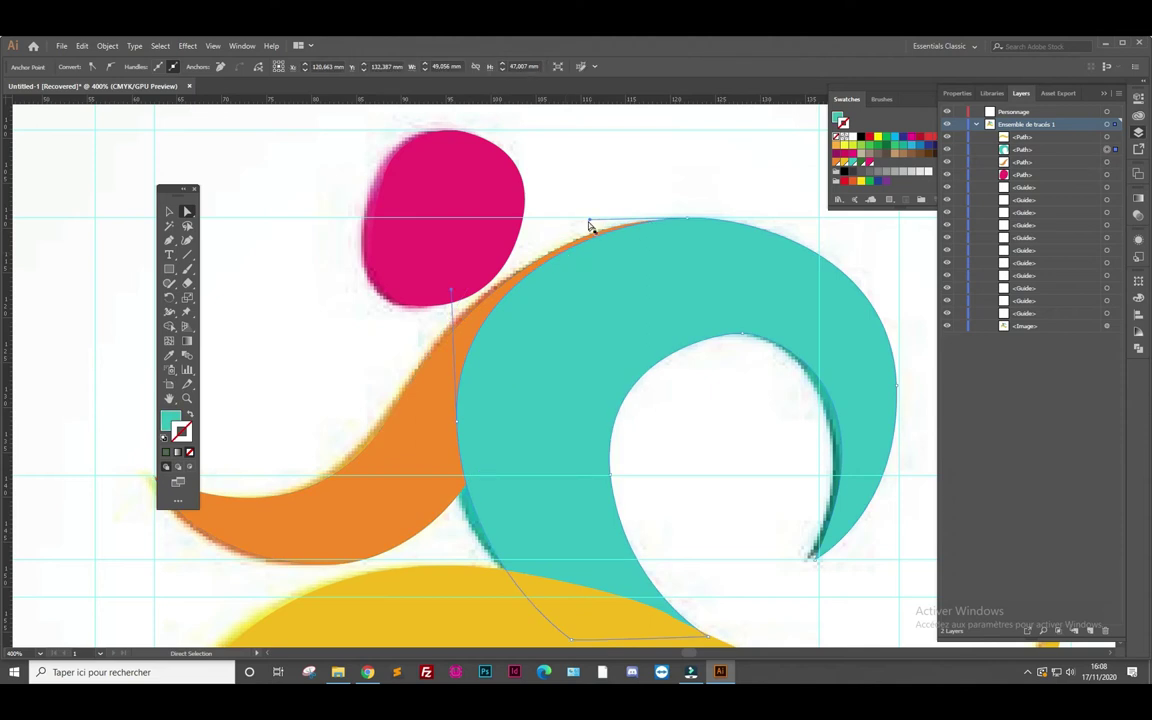
pyautogui.click(589, 223)
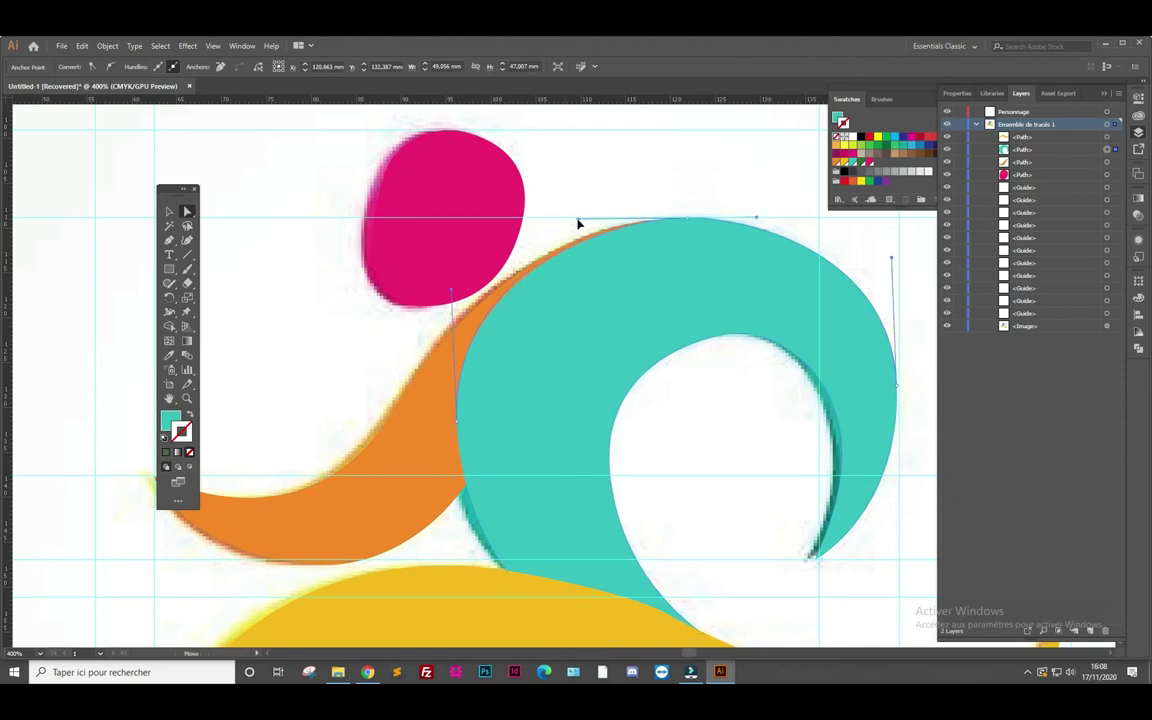
pyautogui.click(675, 228)
pyautogui.click(688, 220)
pyautogui.moveTo(686, 220); pyautogui.dragTo(677, 220)
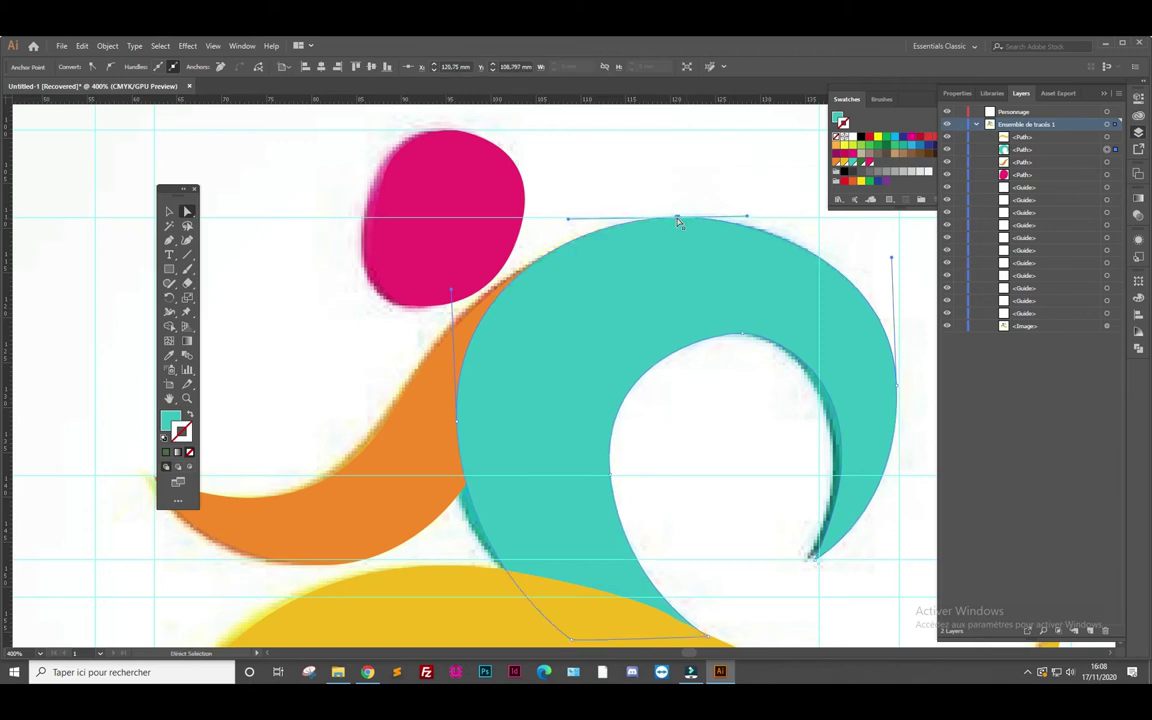
pyautogui.click(569, 220)
pyautogui.click(169, 211)
pyautogui.click(311, 277)
pyautogui.click(489, 393)
pyautogui.keyDown('shift'); pyautogui.click(442, 424); pyautogui.keyUp('shift')
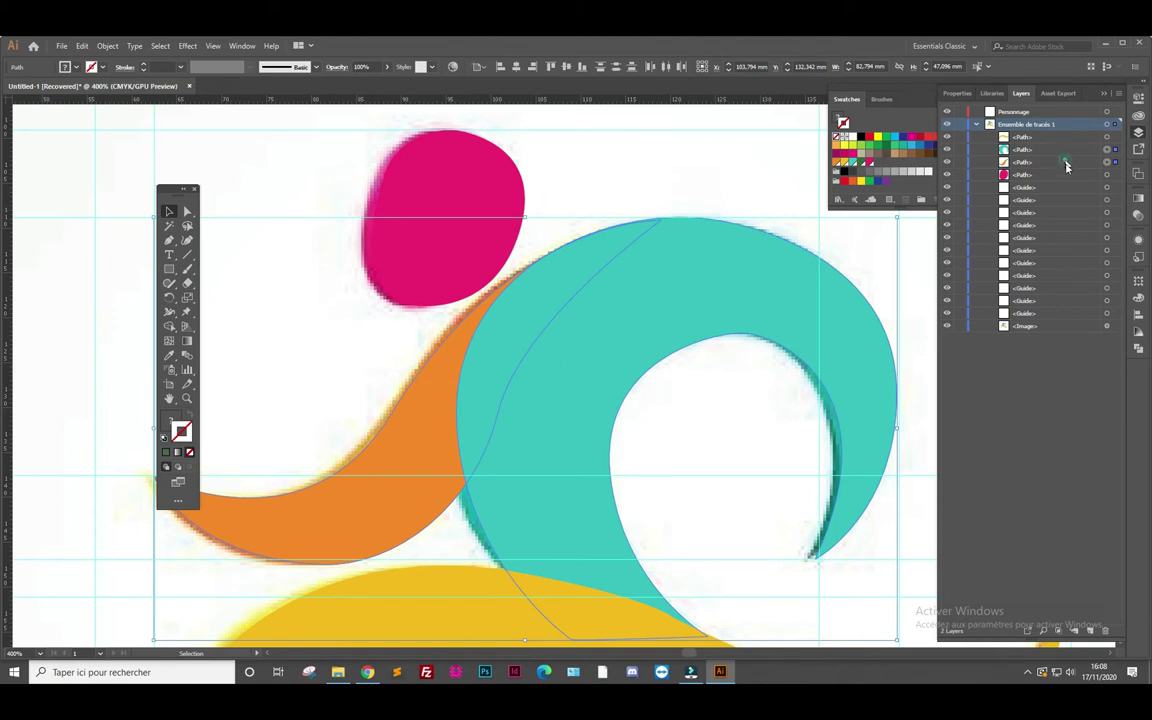
# Duplicate the teal torso and orange arm paths in Layers, select the copies, and open Pathfinder
pyautogui.moveTo(1066, 167); pyautogui.dragTo(1053, 426)
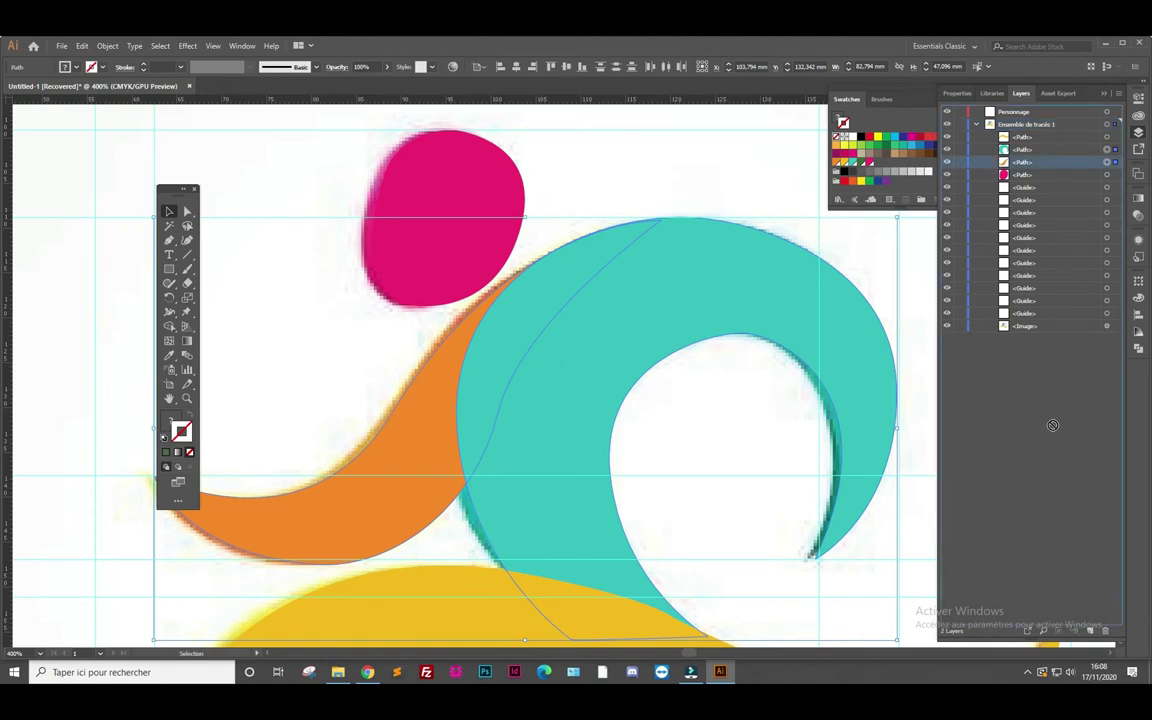
pyautogui.moveTo(1053, 426); pyautogui.dragTo(1040, 163)
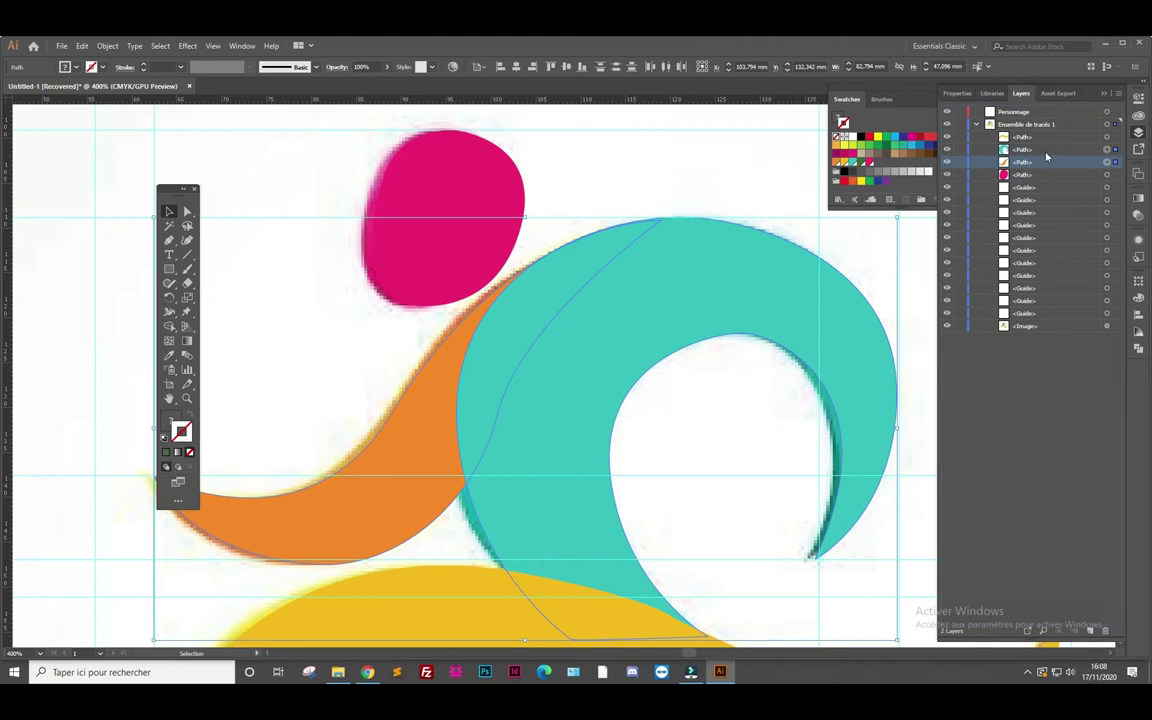
pyautogui.keyDown('shift'); pyautogui.click(1048, 151); pyautogui.keyUp('shift')
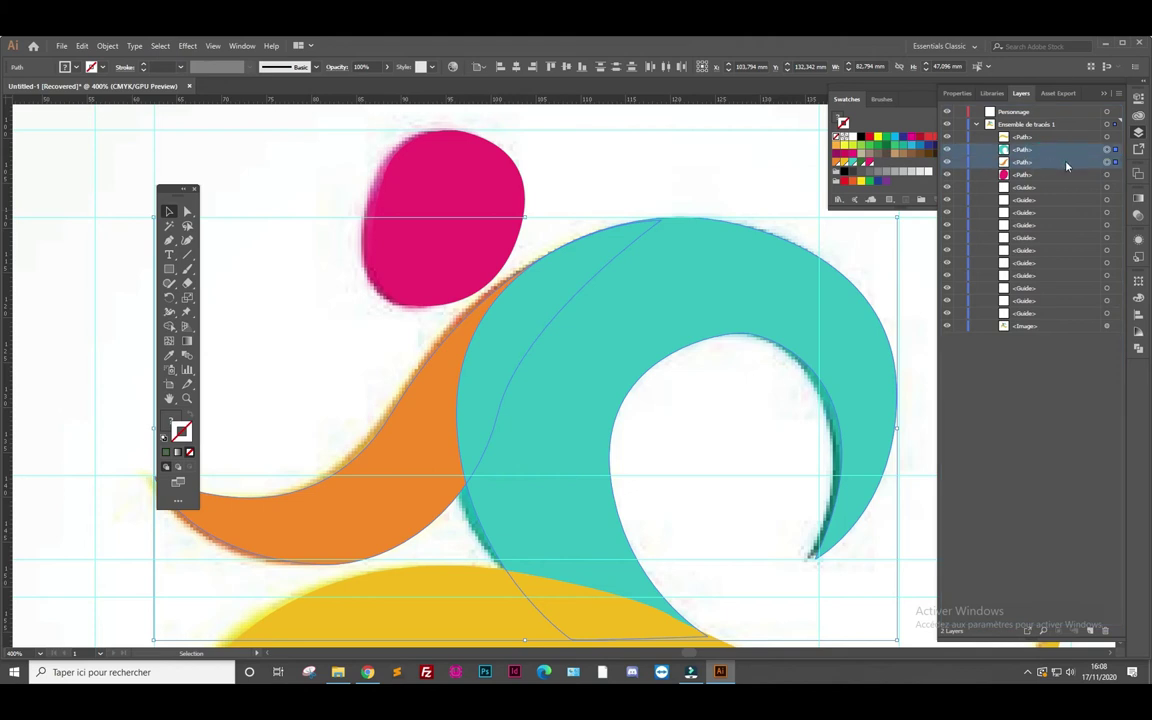
pyautogui.click(1064, 164)
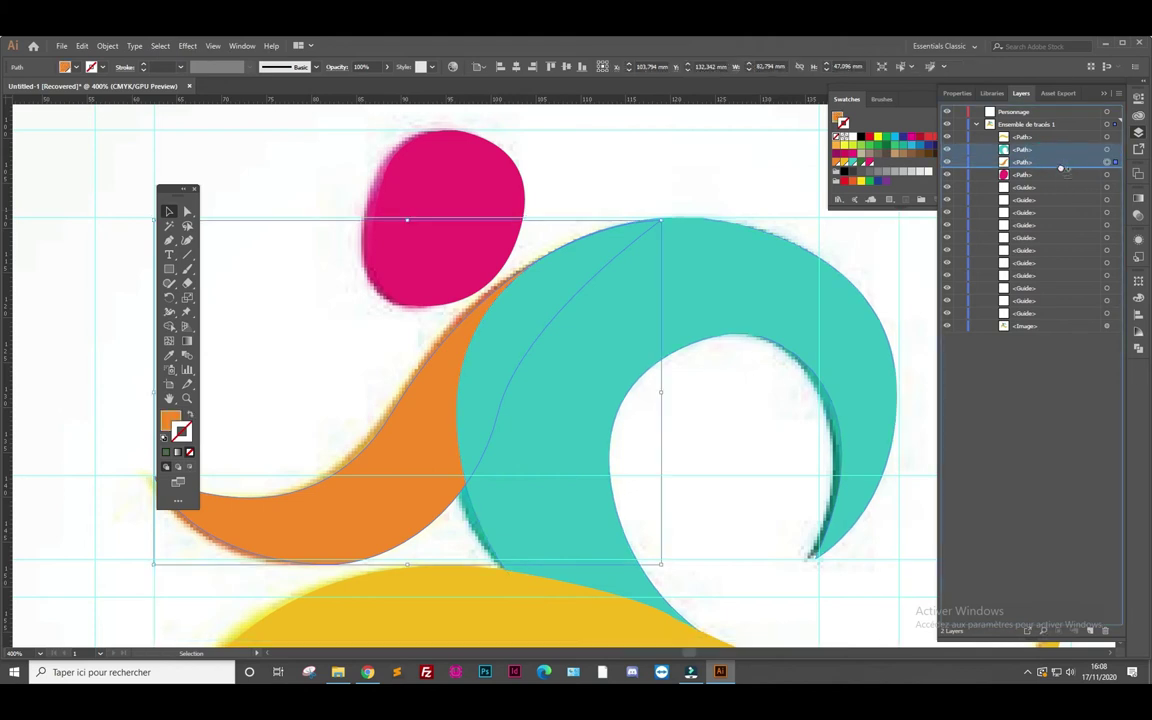
pyautogui.moveTo(1060, 168); pyautogui.dragTo(1060, 170)
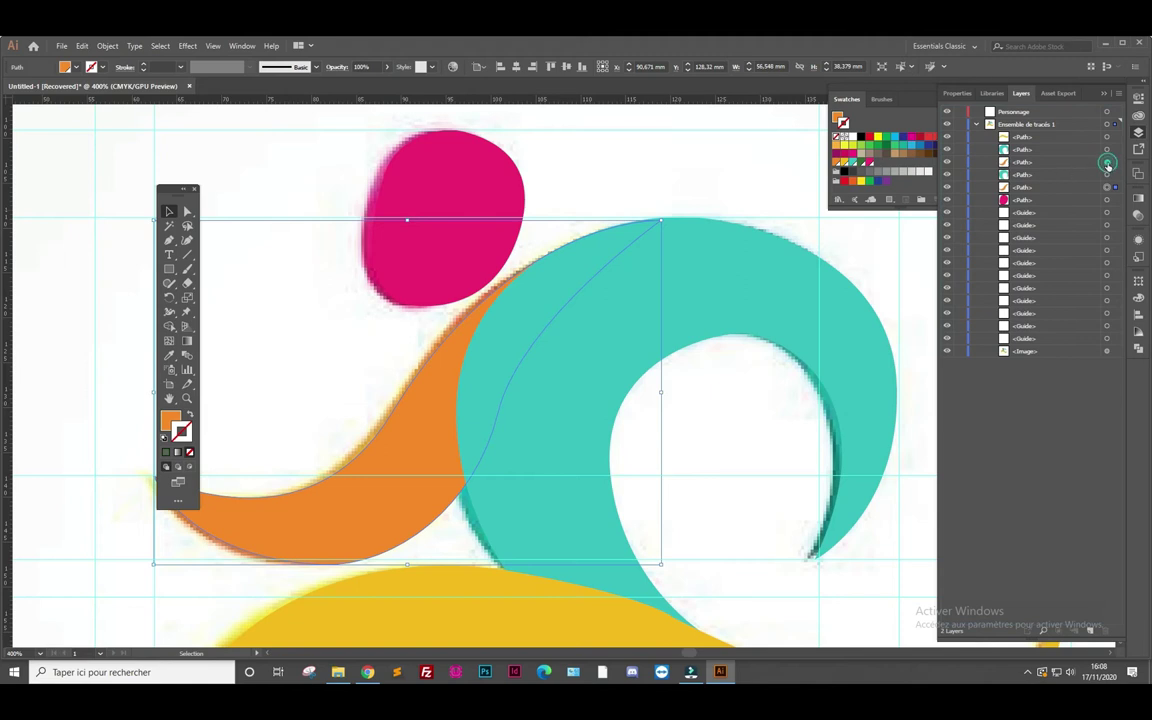
pyautogui.click(1107, 149)
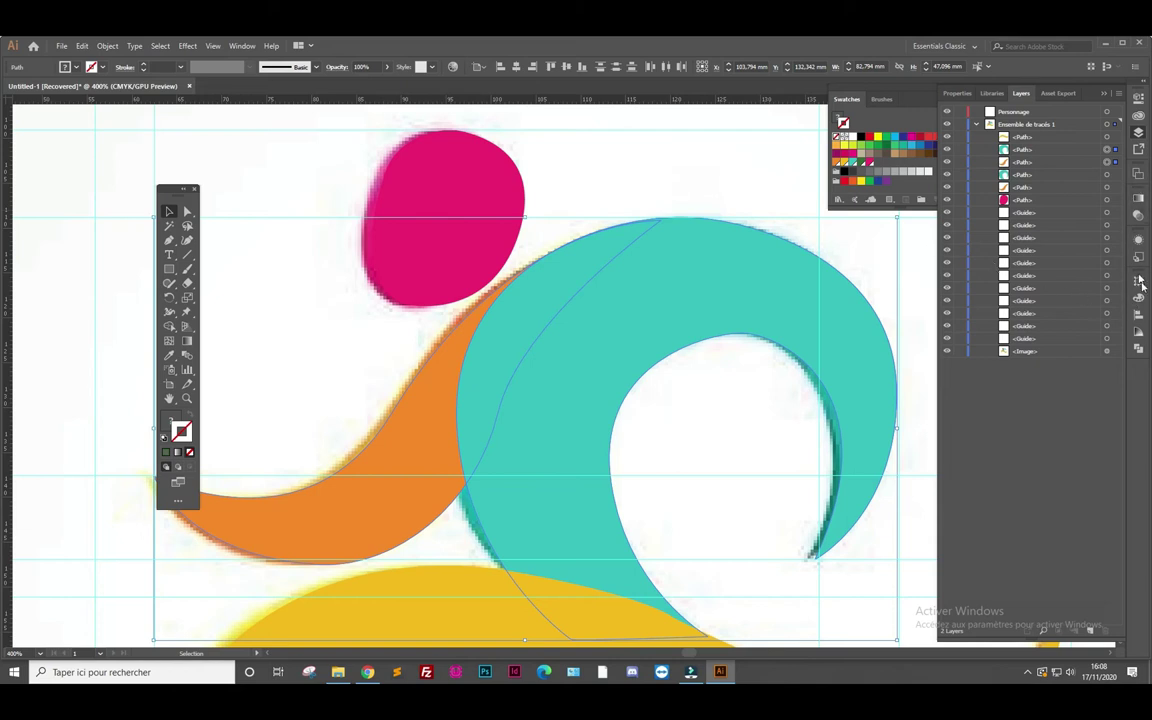
pyautogui.click(1139, 349)
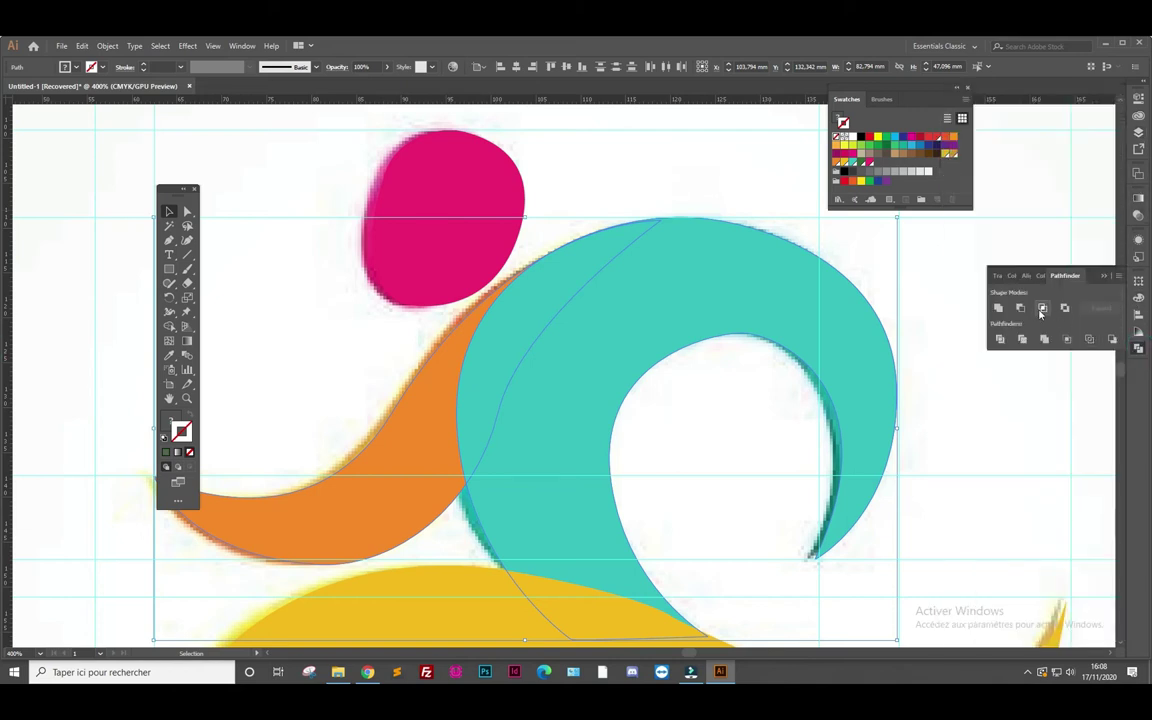
# Intersect the torso and arm copies into a dark green overlap shape with no stroke
pyautogui.click(1042, 308)
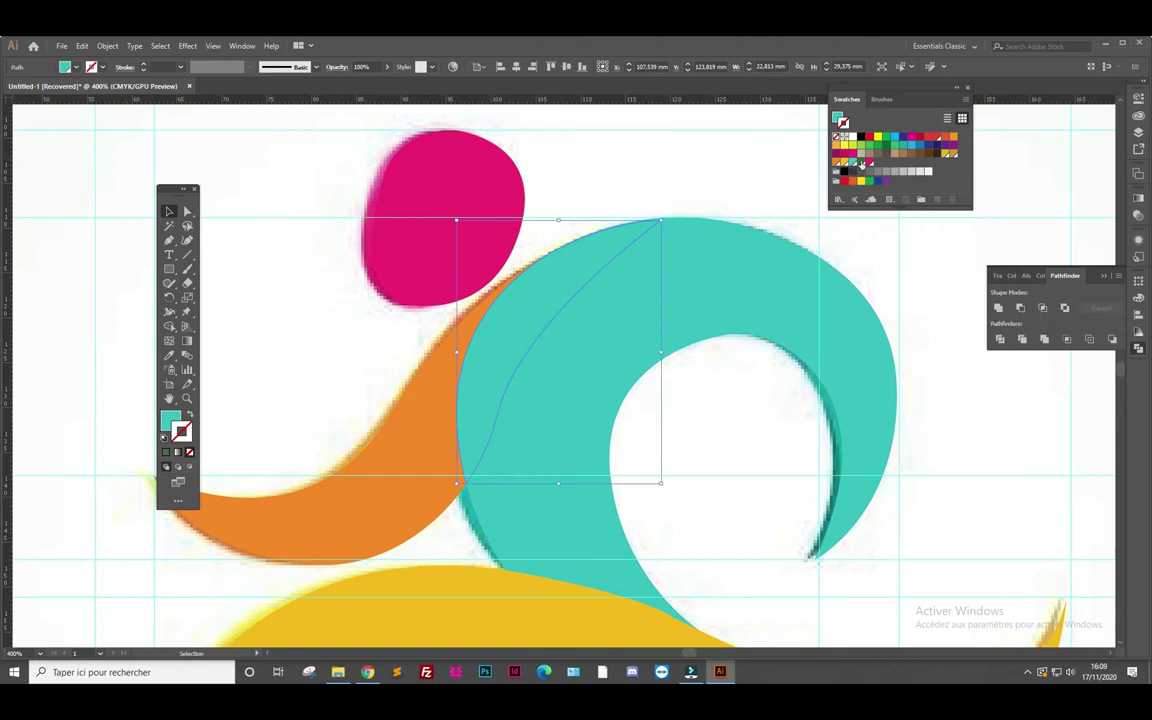
pyautogui.click(862, 164)
pyautogui.click(190, 414)
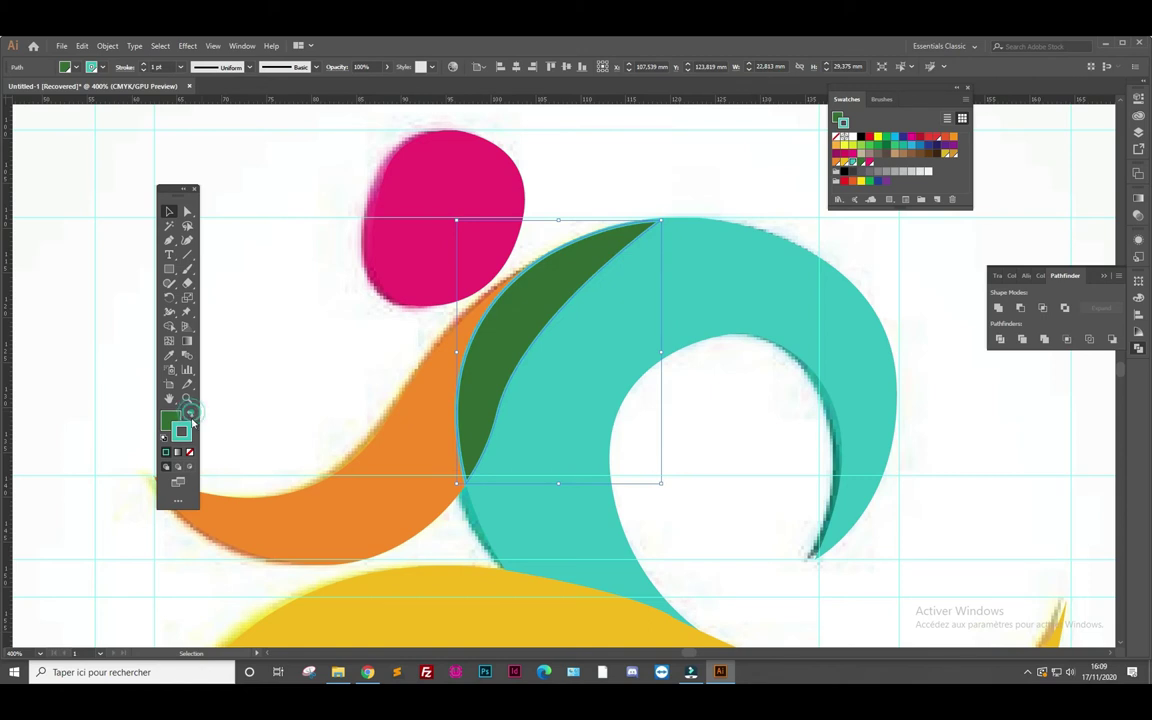
pyautogui.click(190, 452)
pyautogui.click(170, 208)
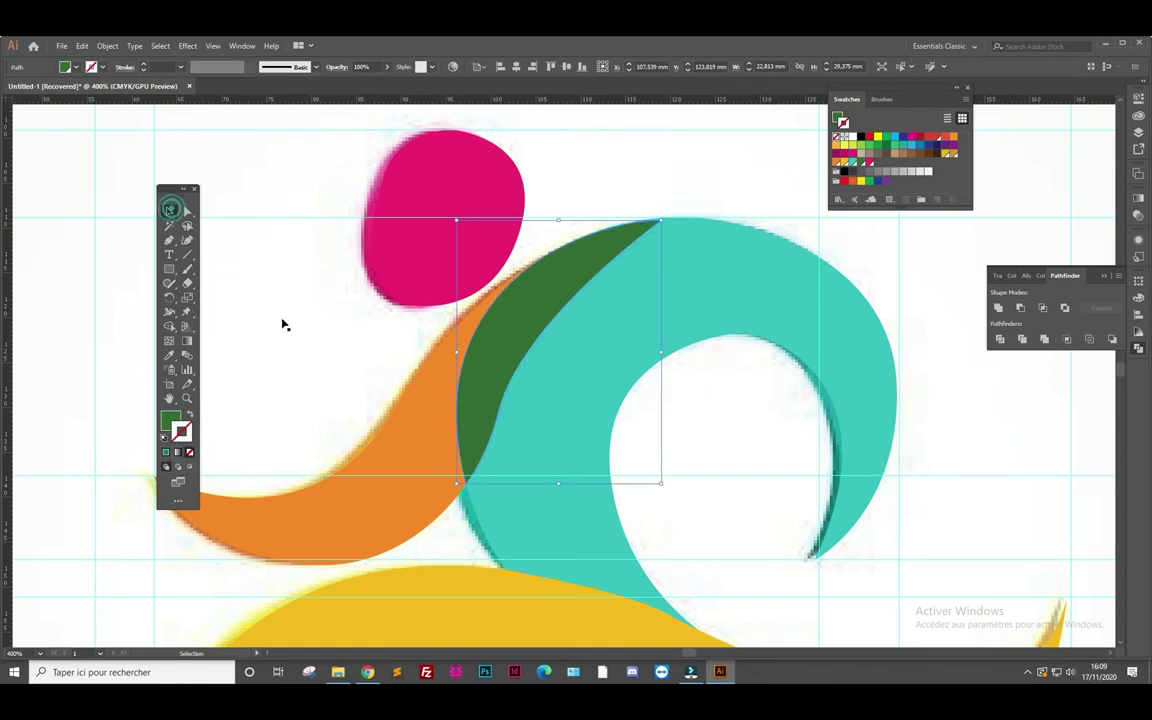
pyautogui.click(283, 324)
pyautogui.scroll(-2, 545, 360)
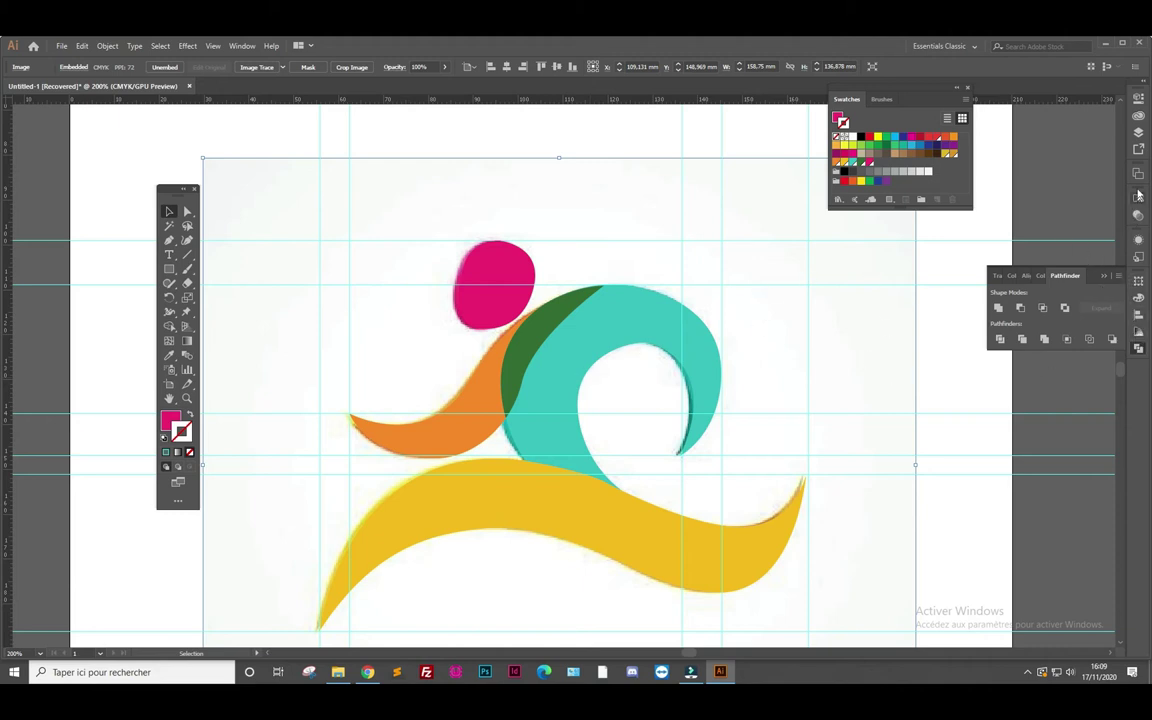
# Select the reference photo in Layers, drag it left, and move the tool palette aside
pyautogui.click(1138, 133)
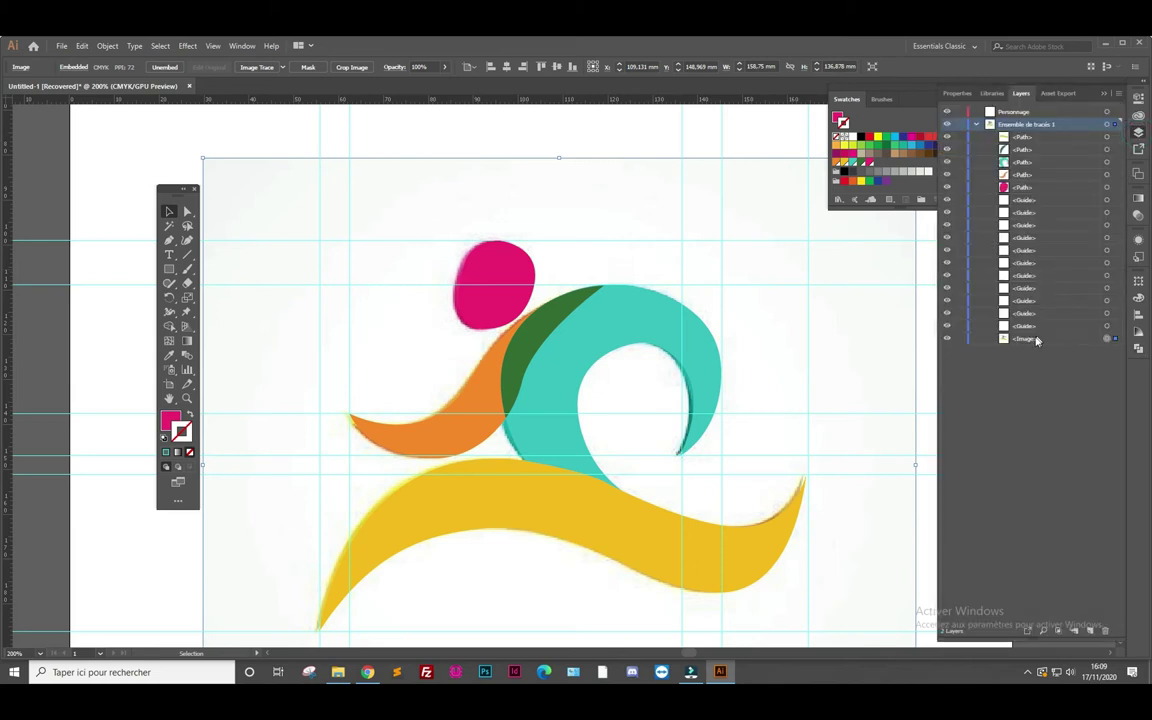
pyautogui.click(1106, 338)
pyautogui.click(170, 212)
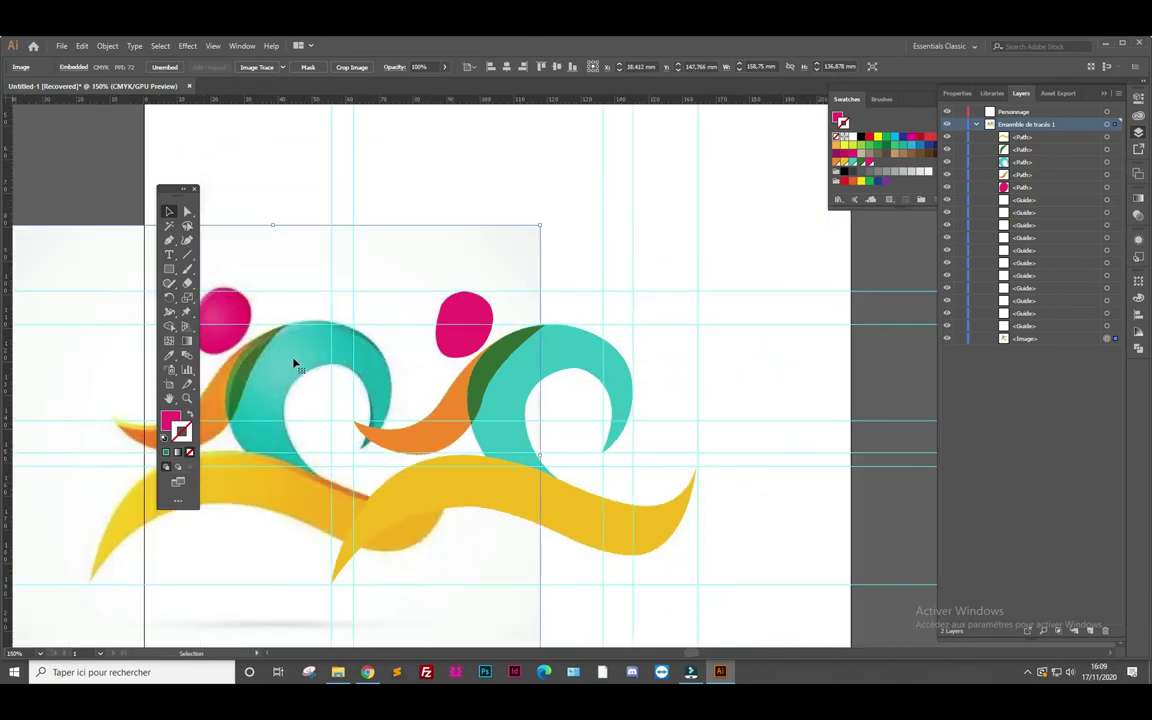
pyautogui.moveTo(295, 365); pyautogui.dragTo(210, 362)
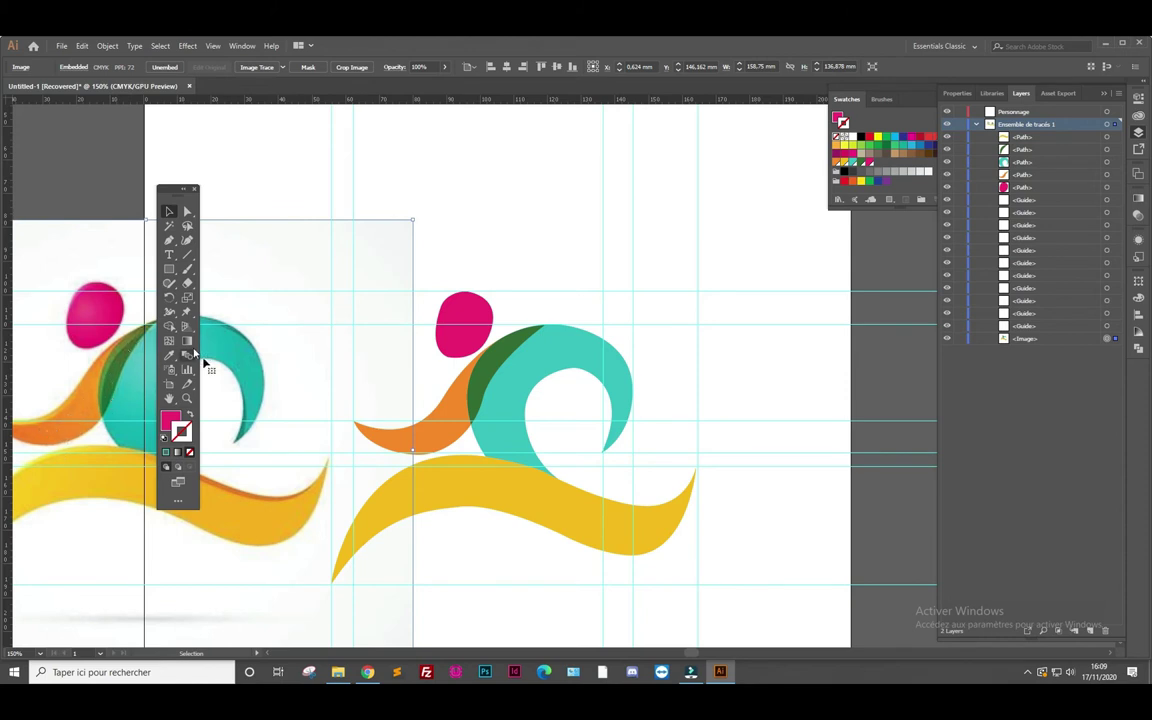
pyautogui.moveTo(172, 192); pyautogui.dragTo(755, 237)
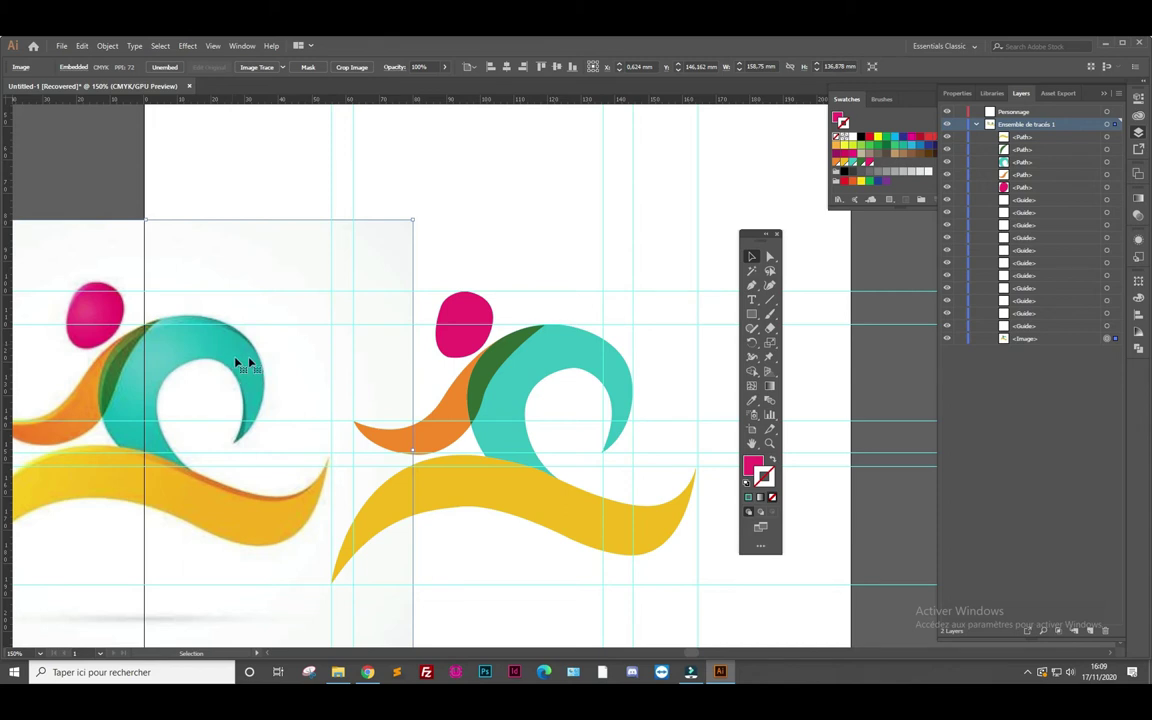
pyautogui.click(571, 355)
pyautogui.click(437, 437)
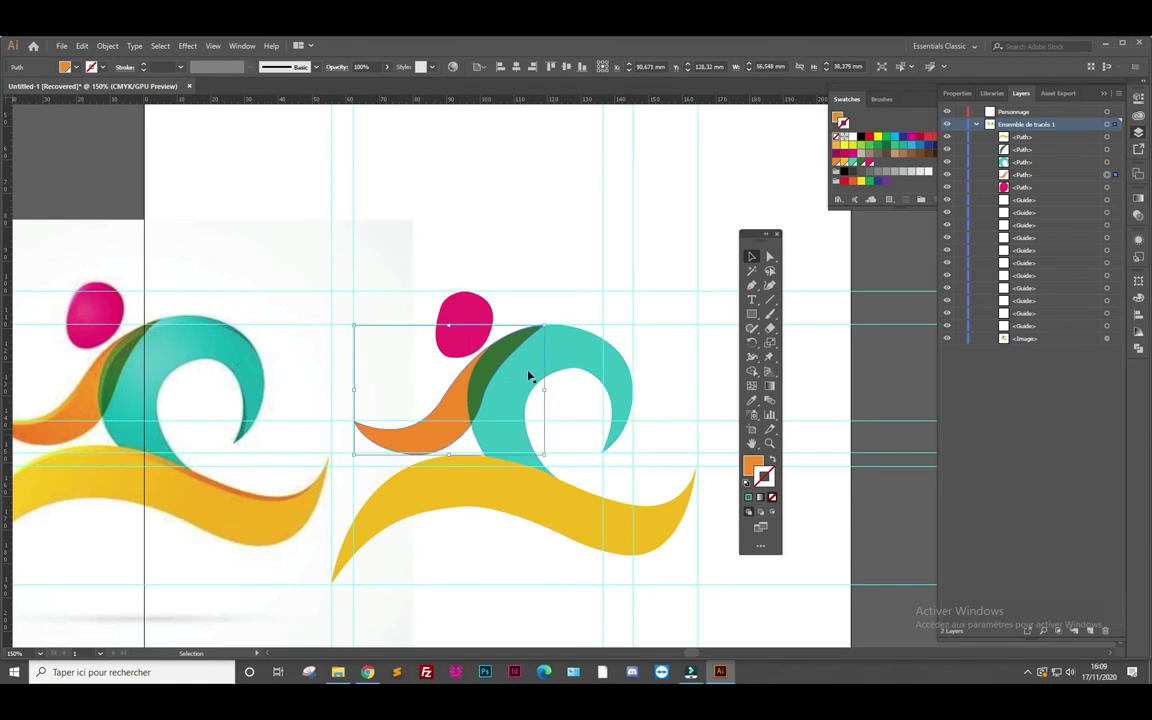
pyautogui.click(514, 330)
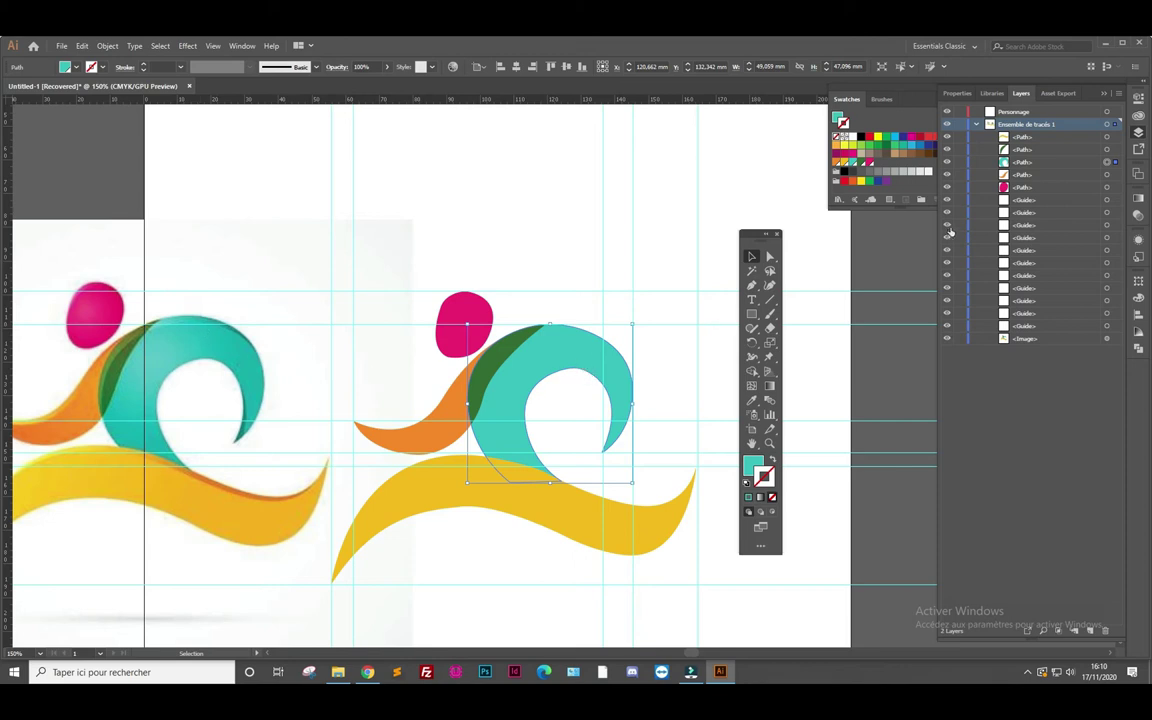
pyautogui.click(1047, 161)
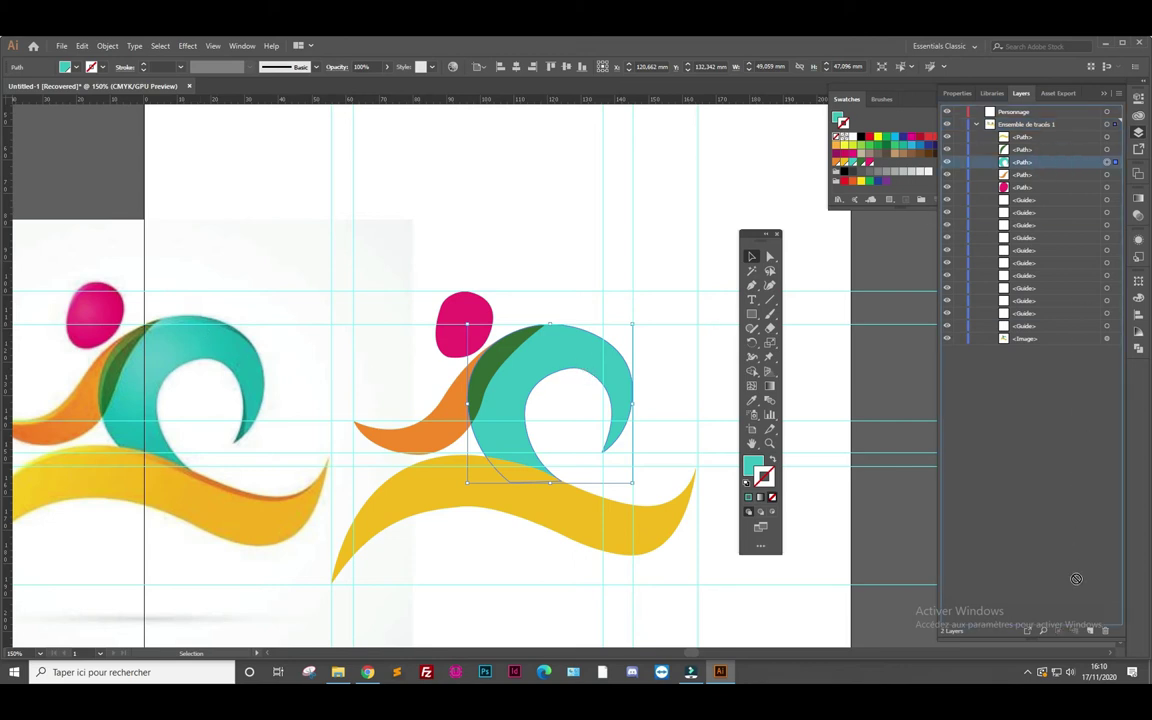
pyautogui.click(1092, 633)
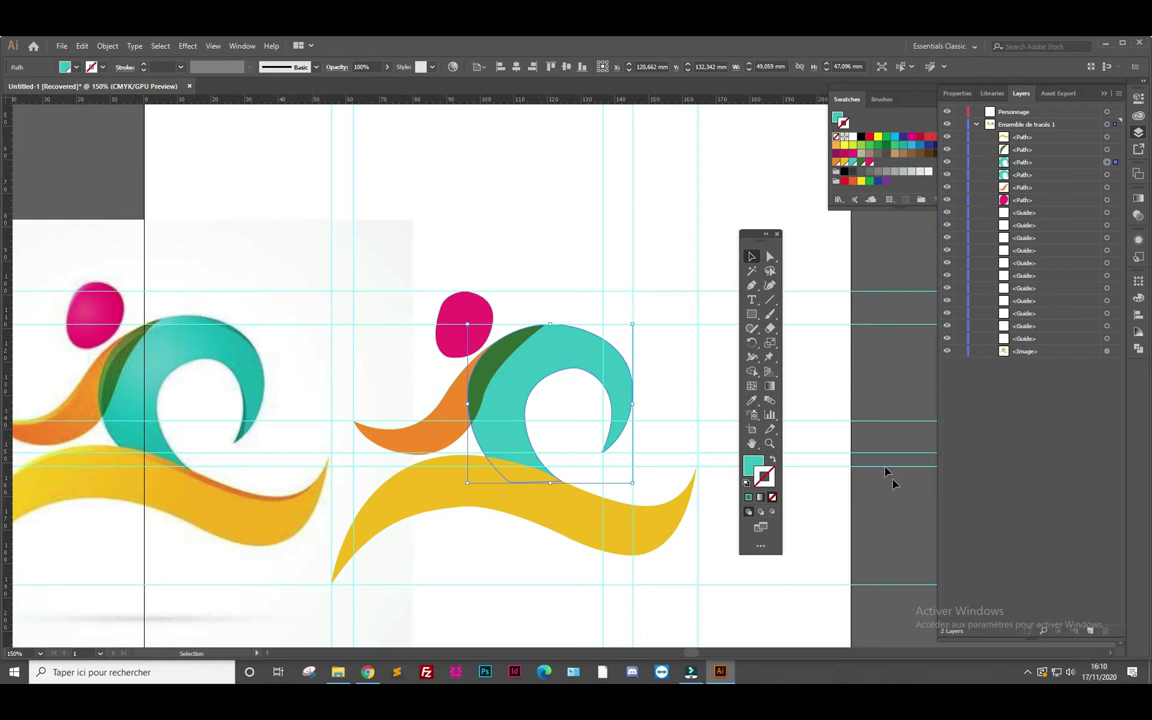
pyautogui.click(752, 285)
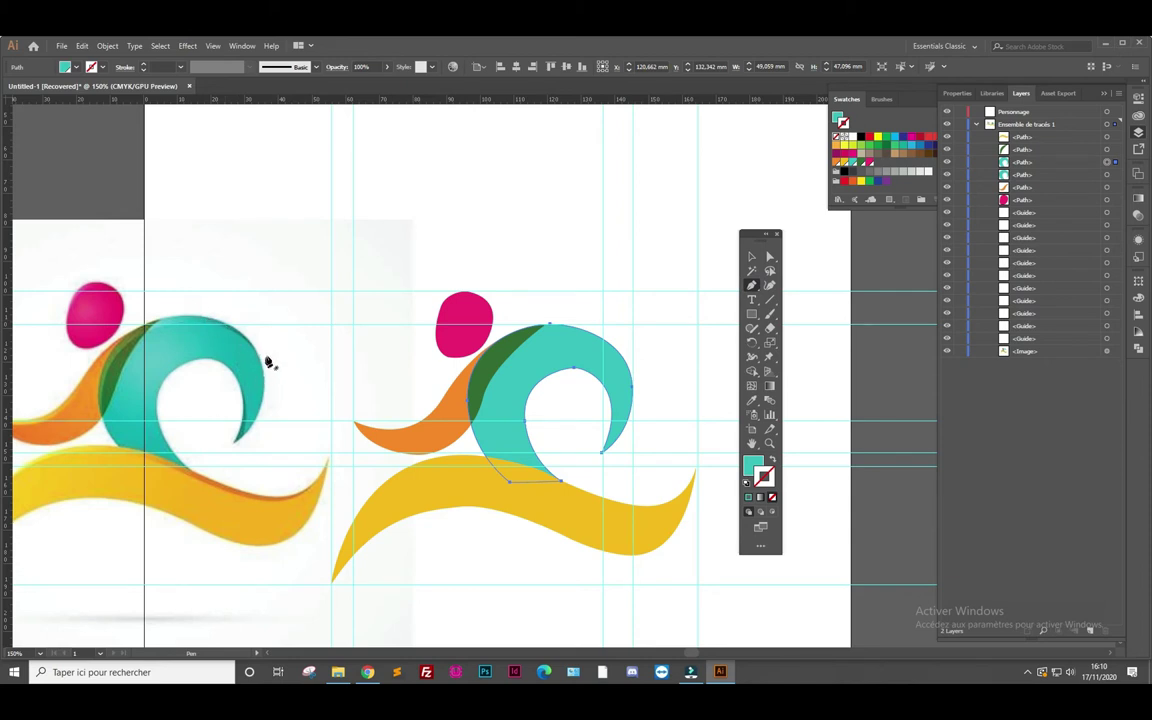
pyautogui.scroll(1, 634, 378)
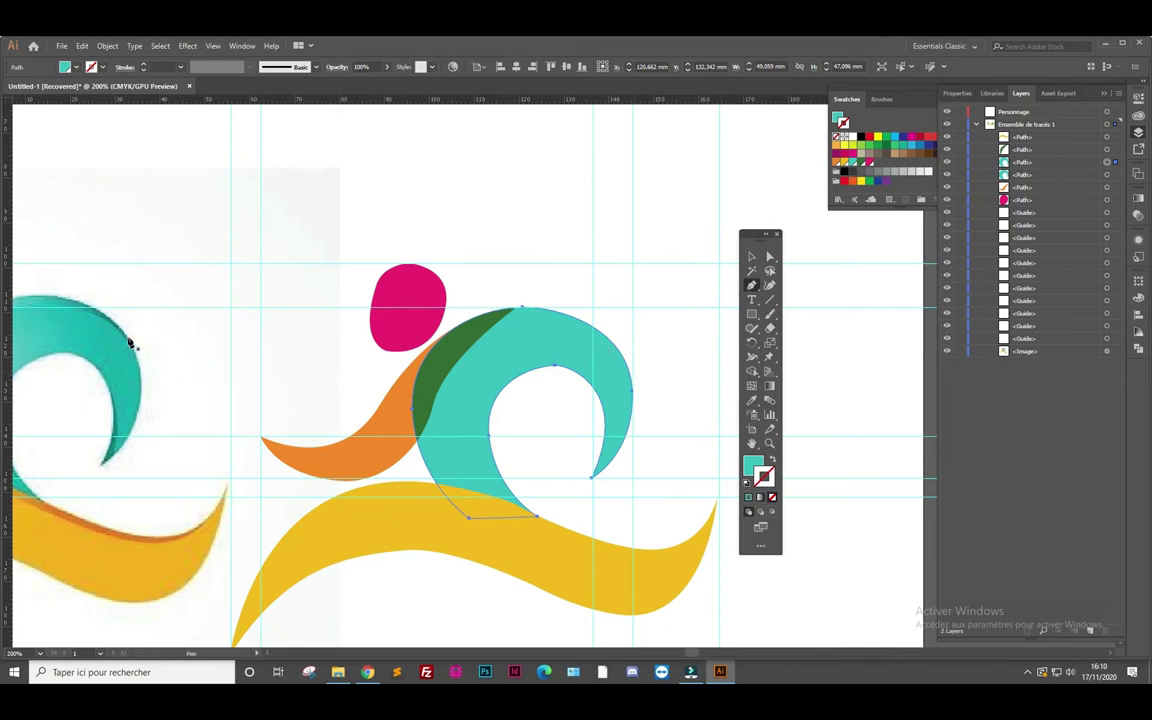
pyautogui.hscroll(-3, 319, 401)
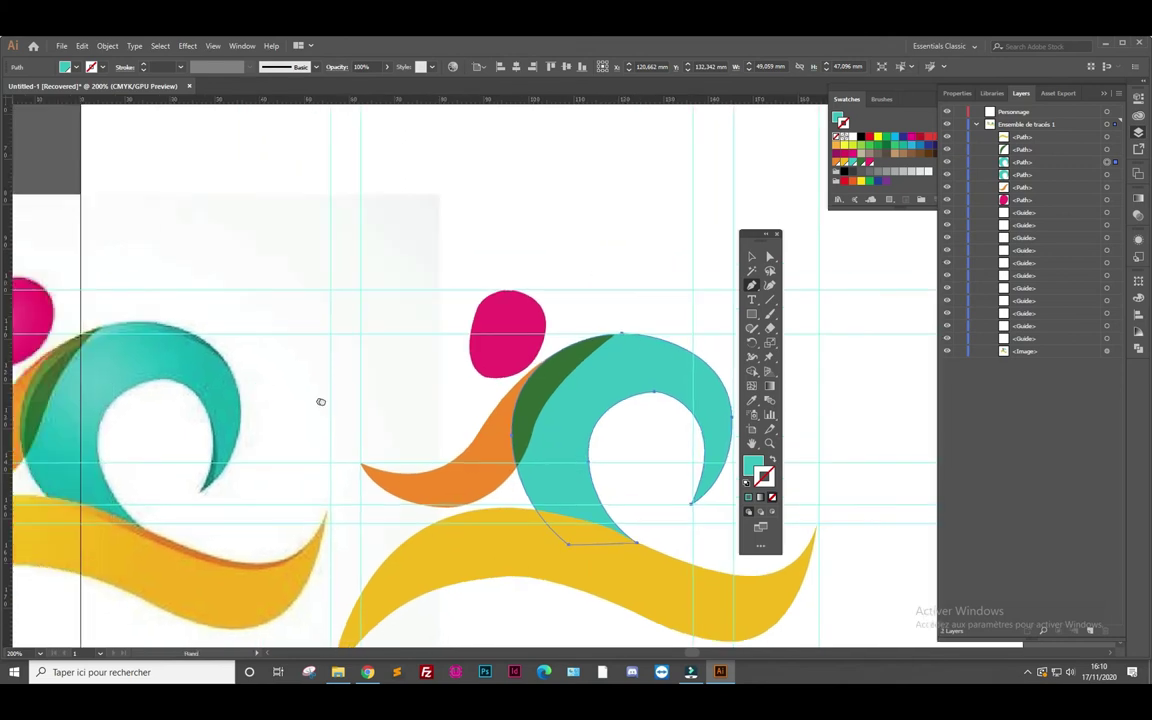
pyautogui.scroll(1, 258, 360)
pyautogui.scroll(3, 258, 360)
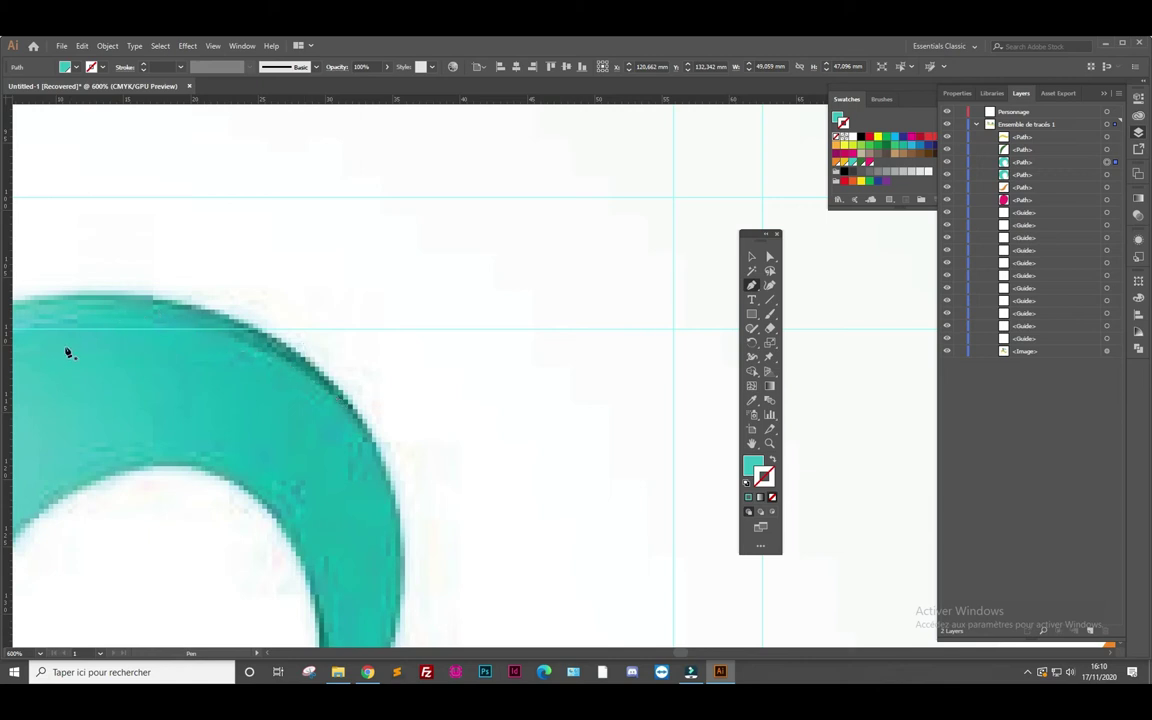
# Sample the dark teal from the arc's edge and save it as a new swatch
pyautogui.click(752, 401)
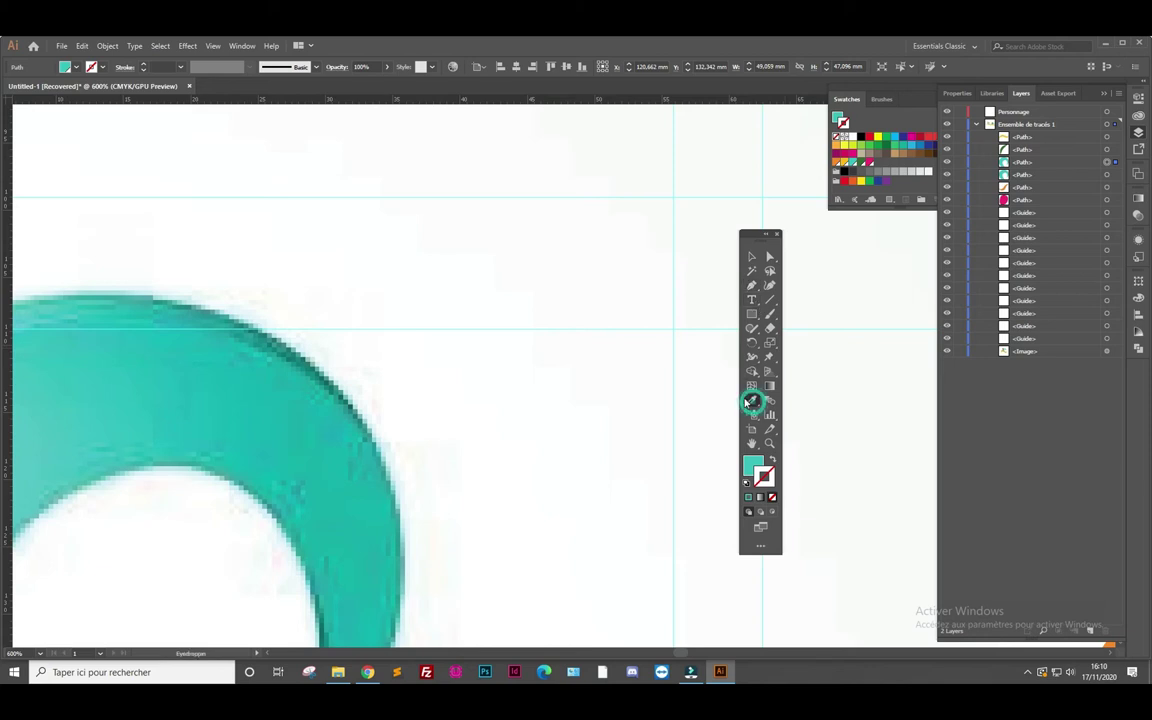
pyautogui.click(344, 394)
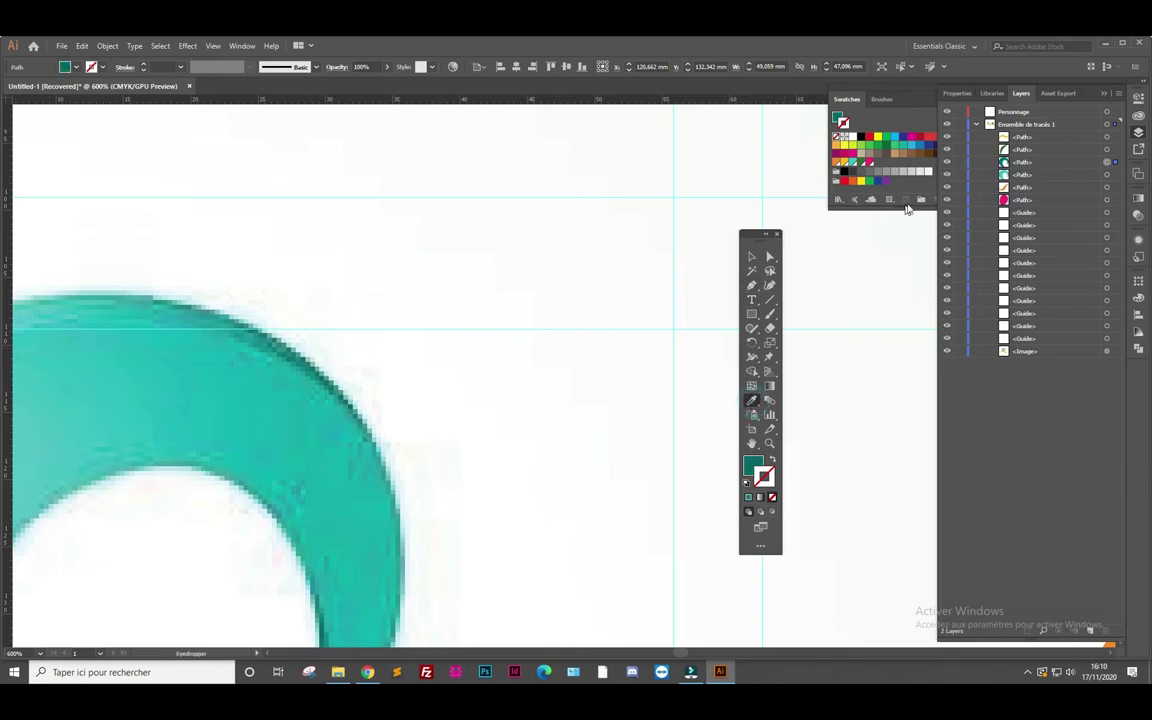
pyautogui.click(868, 117)
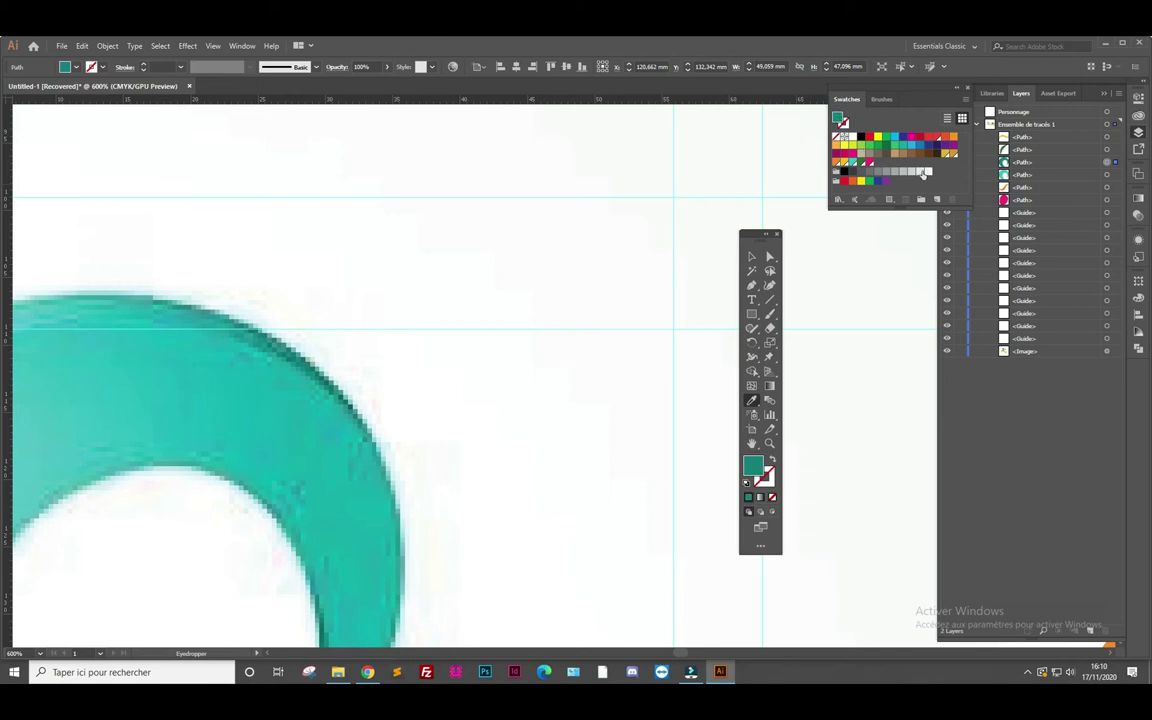
pyautogui.click(935, 199)
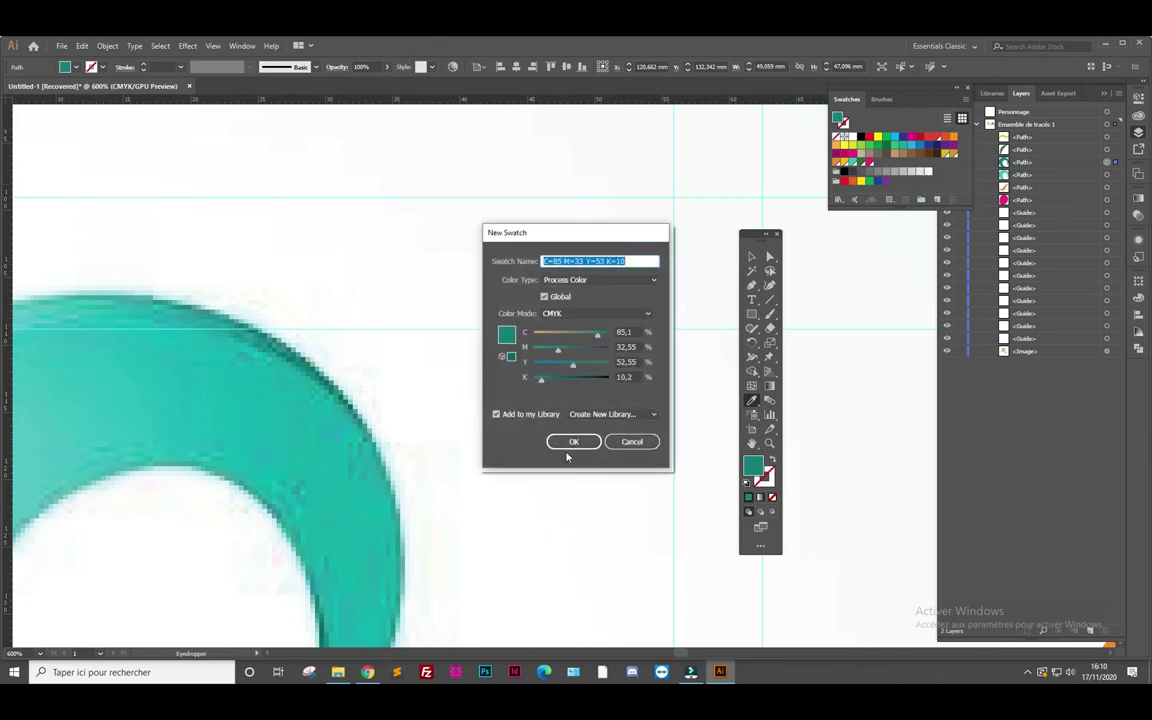
pyautogui.click(573, 443)
pyautogui.hotkey('ctrl', '1')
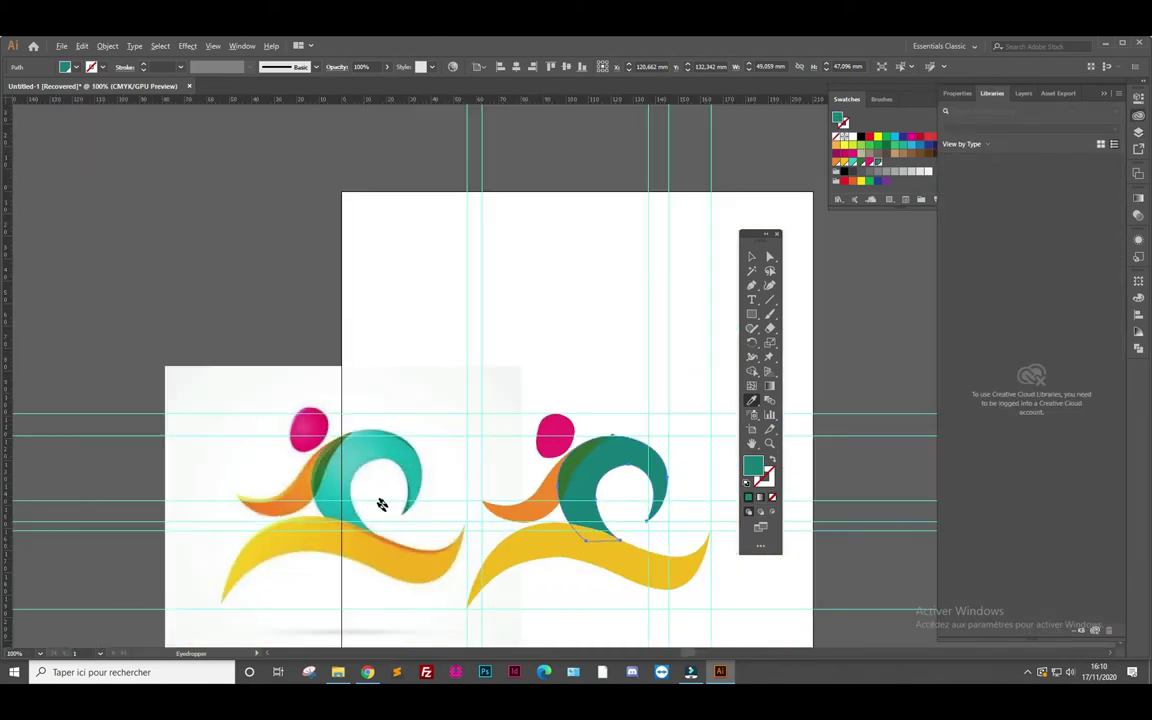
pyautogui.scroll(3, 381, 518)
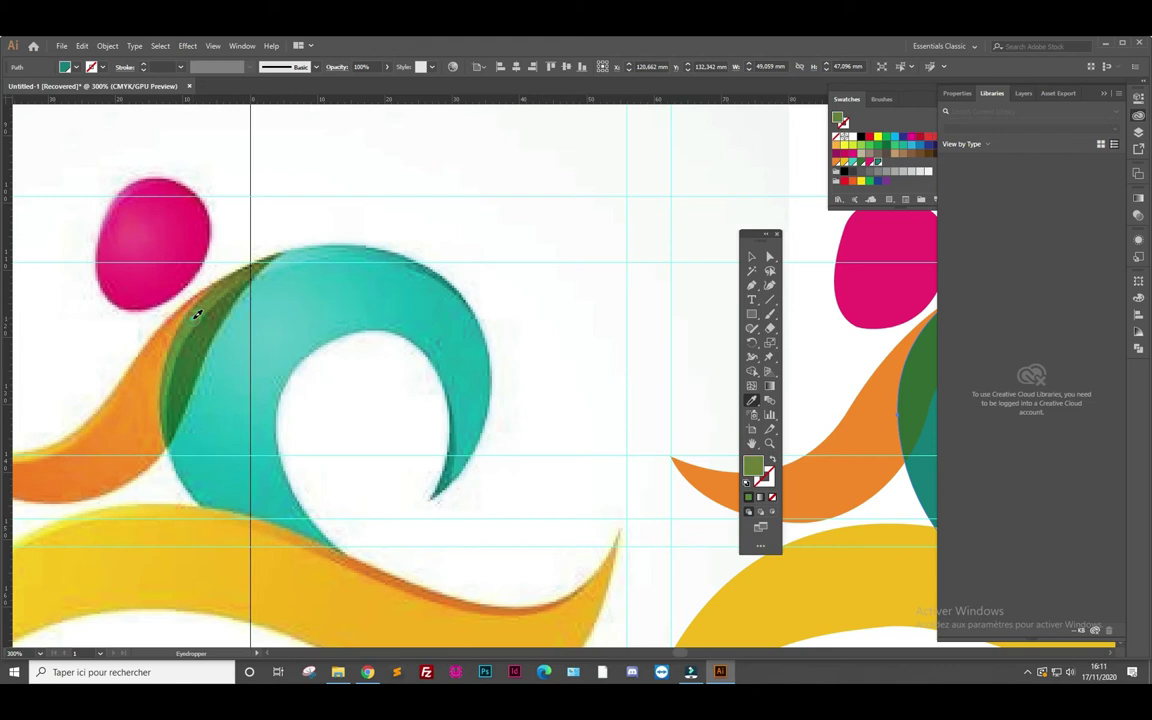
# Sample the reference leaf's green and save it as a new swatch
pyautogui.click(196, 314)
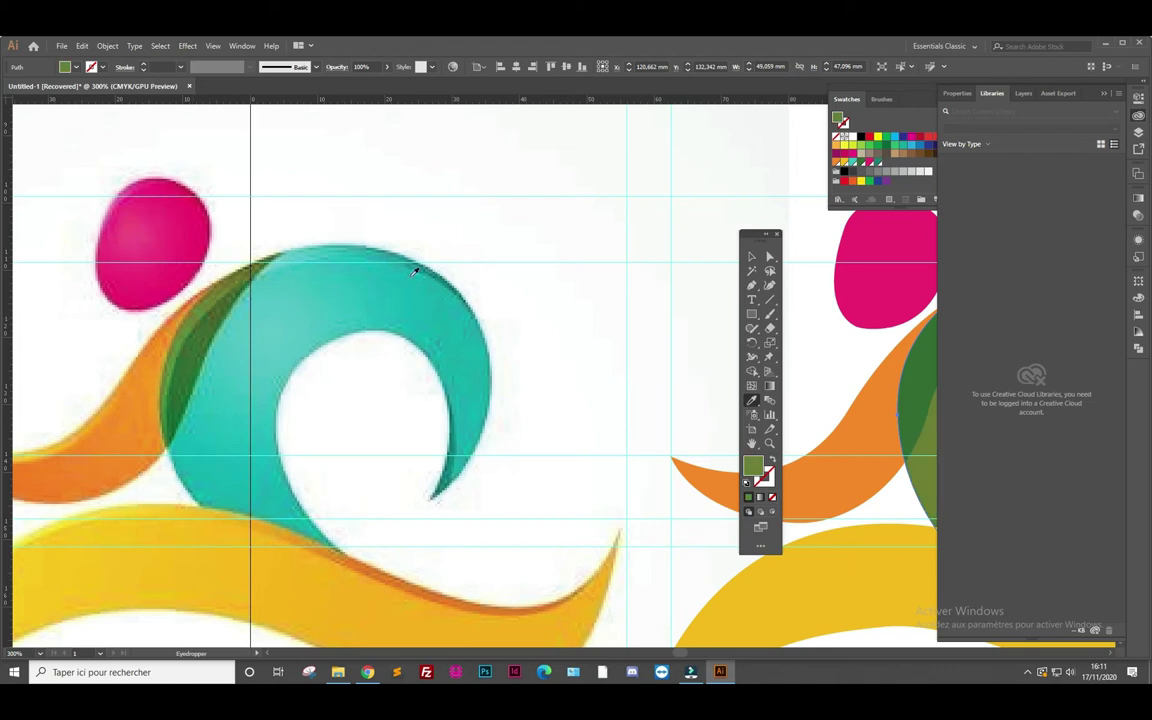
pyautogui.click(937, 199)
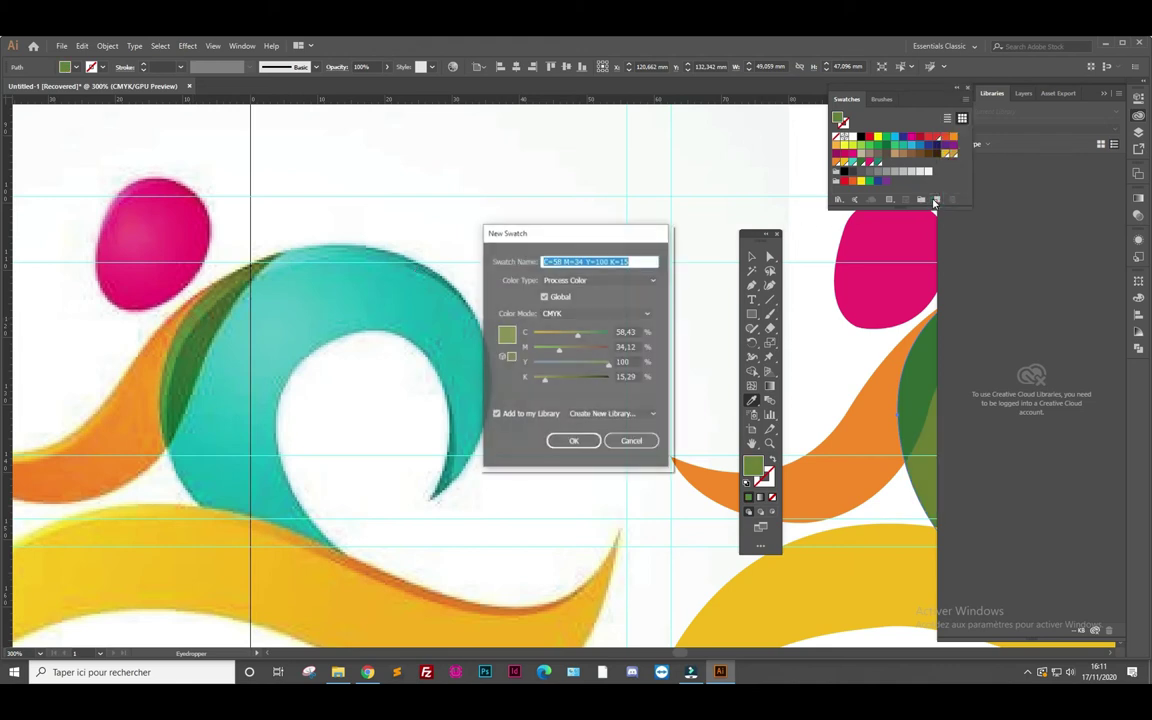
pyautogui.click(574, 442)
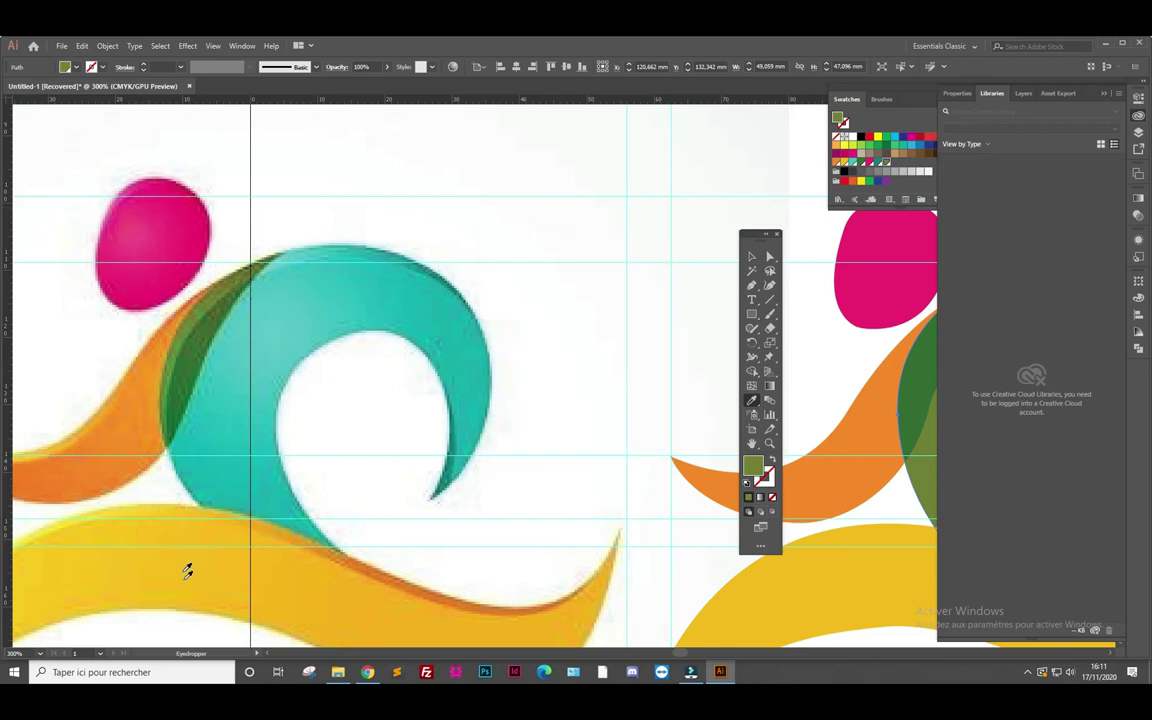
pyautogui.scroll(-1, 386, 559)
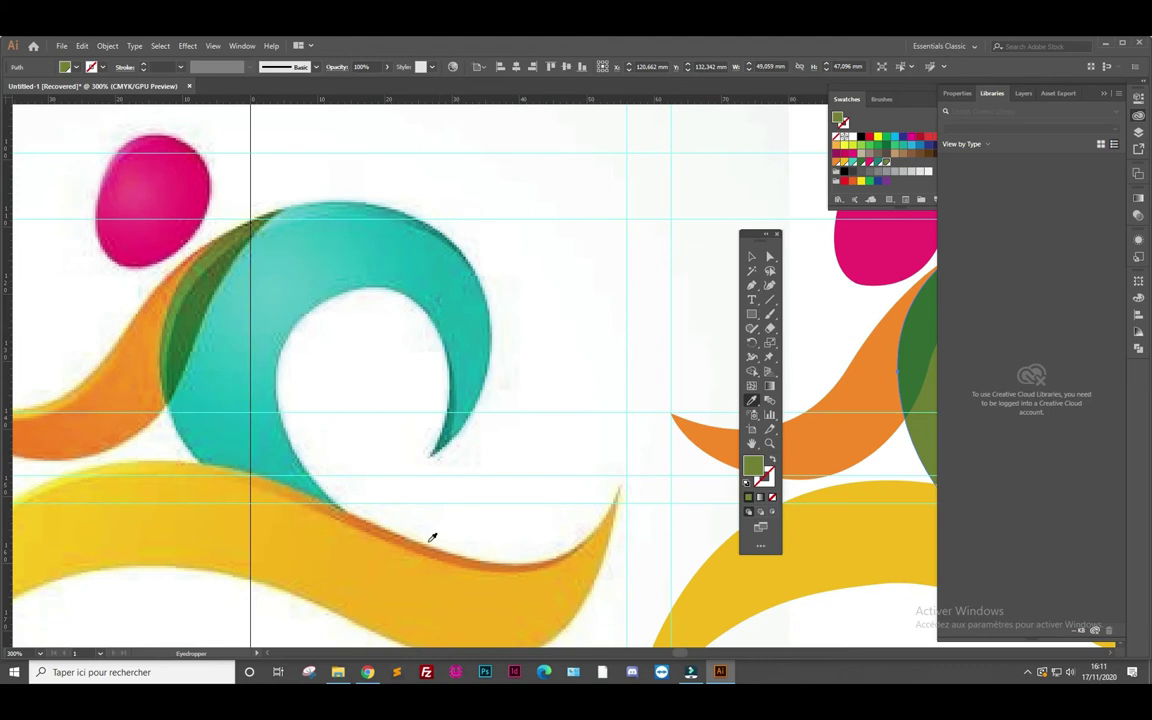
pyautogui.scroll(-2, 486, 463)
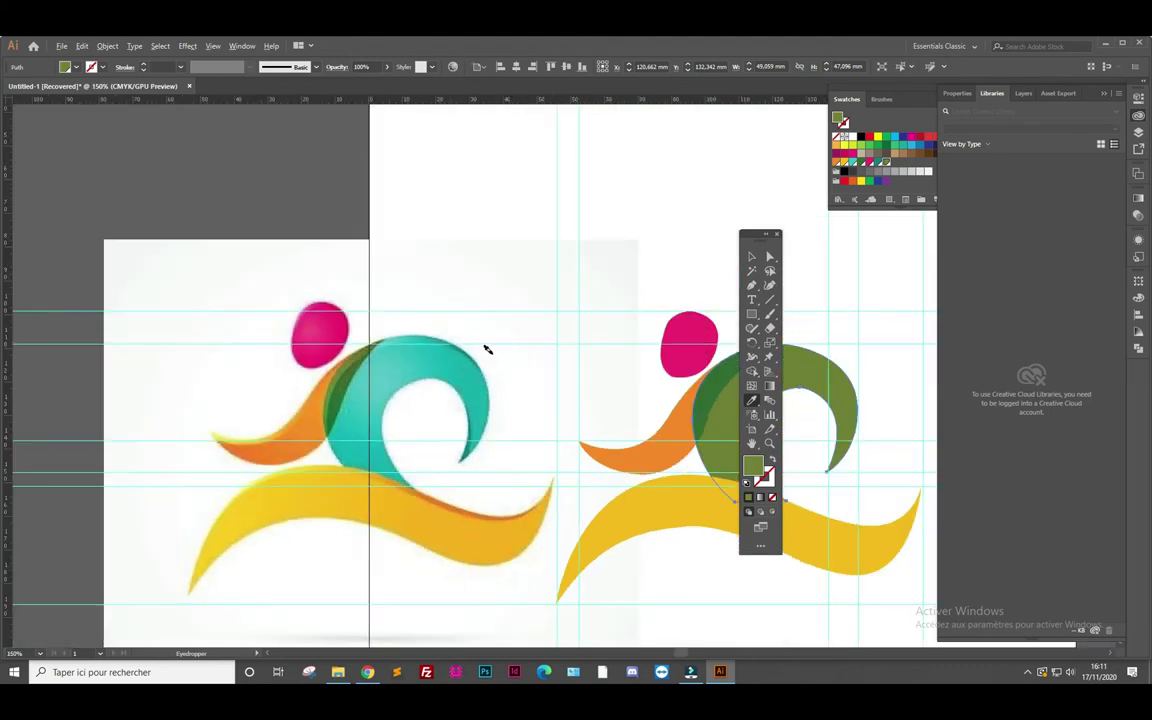
pyautogui.scroll(1, 487, 348)
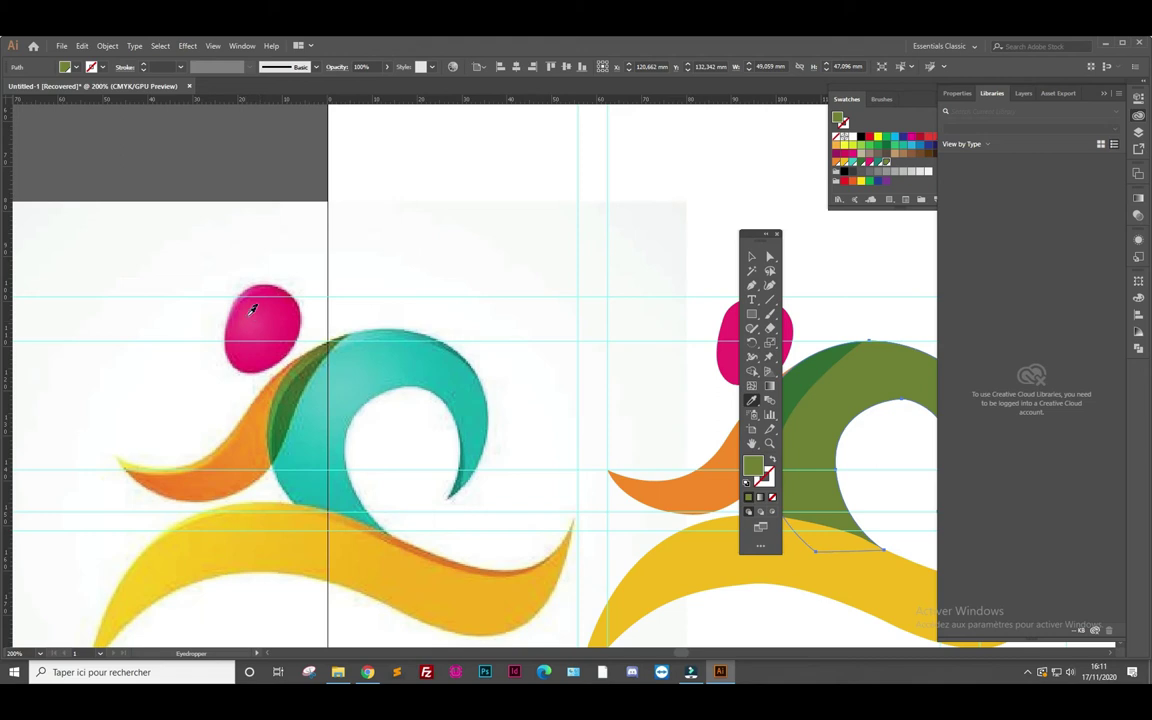
pyautogui.scroll(3, 247, 316)
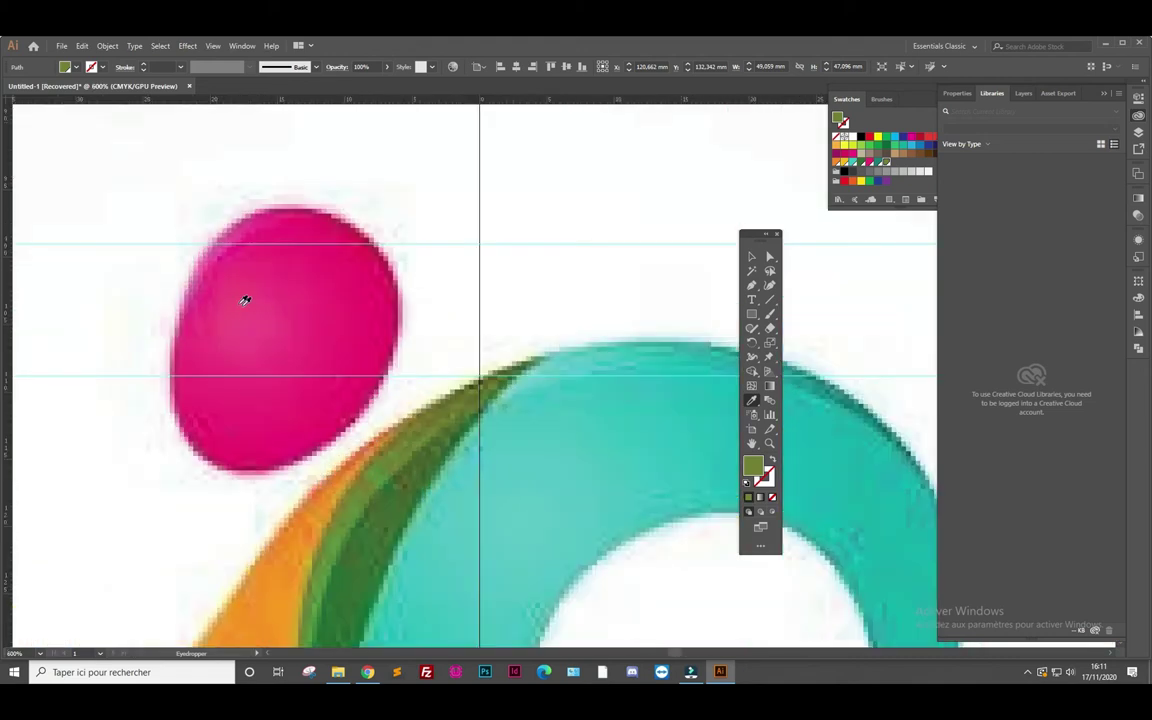
# Sample the reference head's magenta (C=0 M=87 Y=24 K=0) and save it as a swatch
pyautogui.click(240, 302)
pyautogui.scroll(-1, 411, 296)
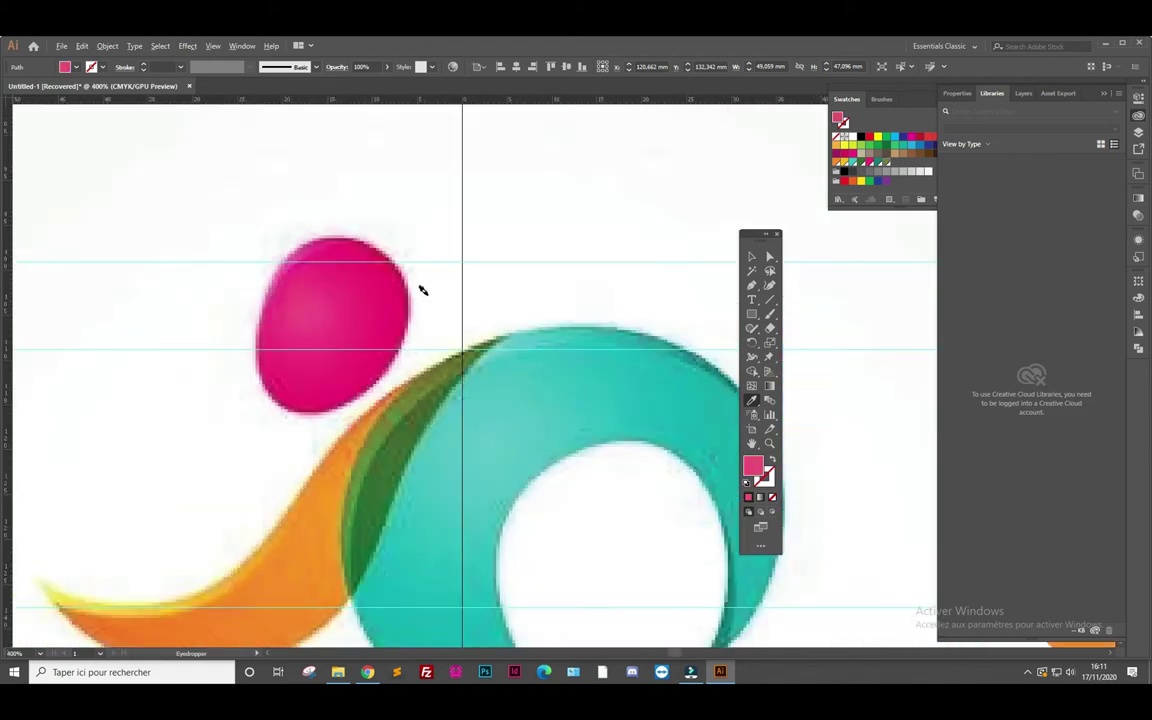
pyautogui.scroll(-1, 419, 288)
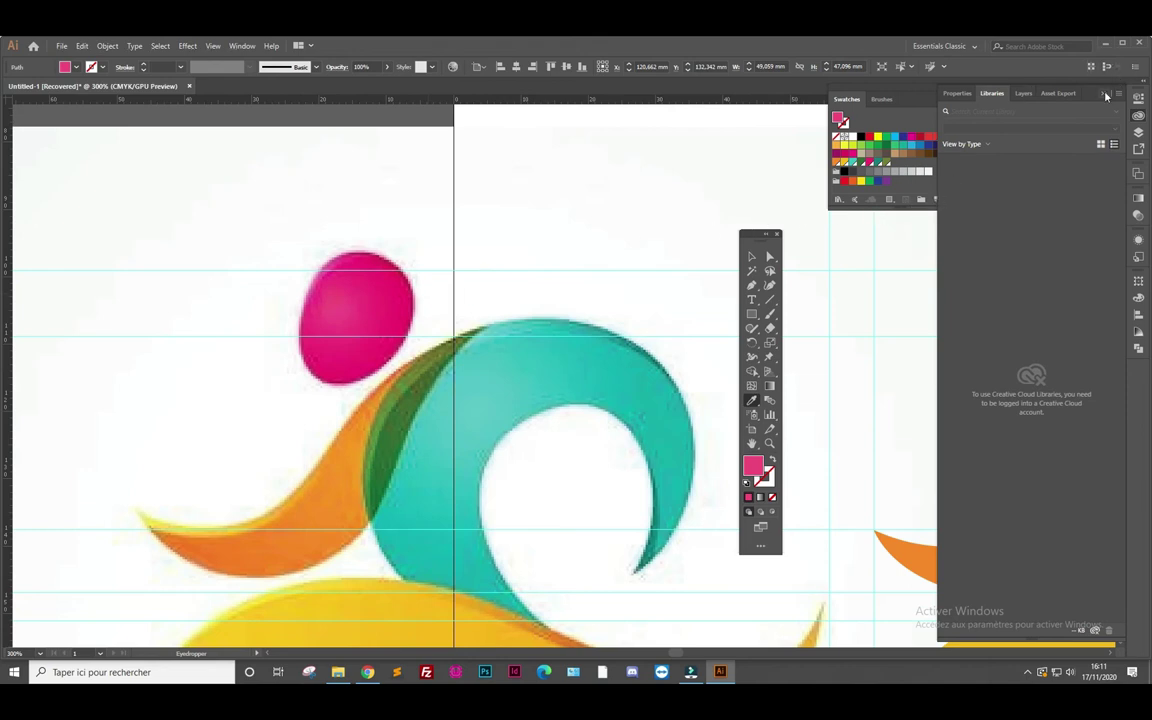
pyautogui.click(1106, 96)
pyautogui.click(938, 200)
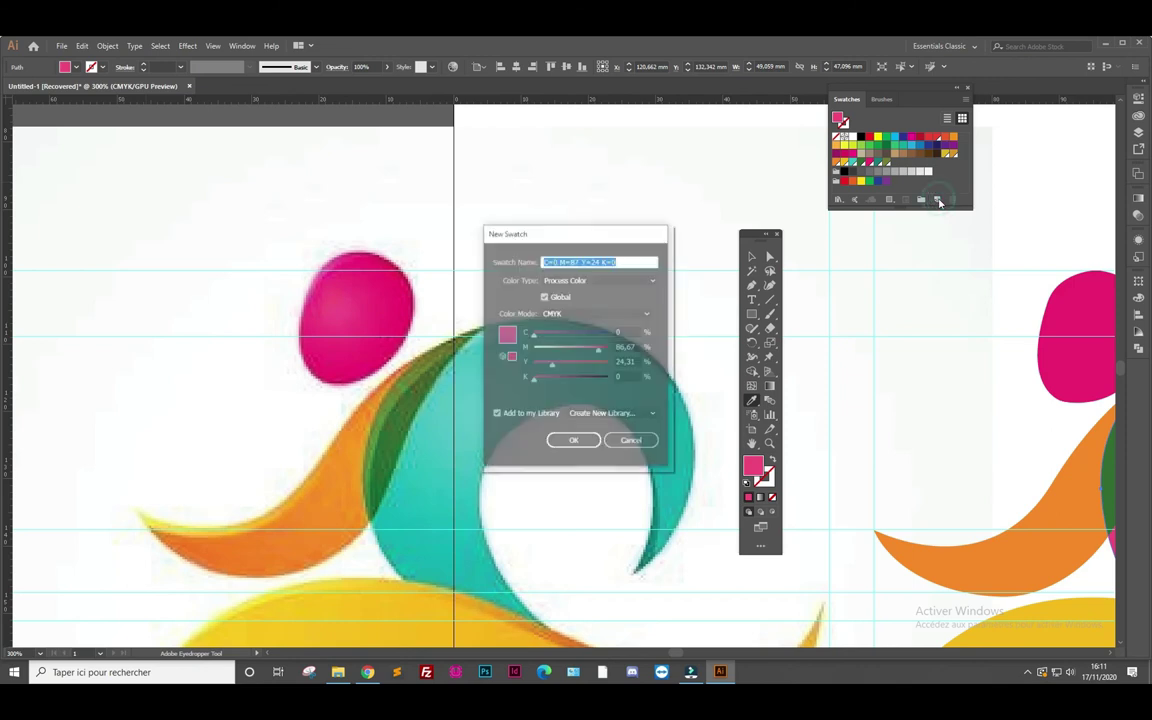
pyautogui.click(570, 440)
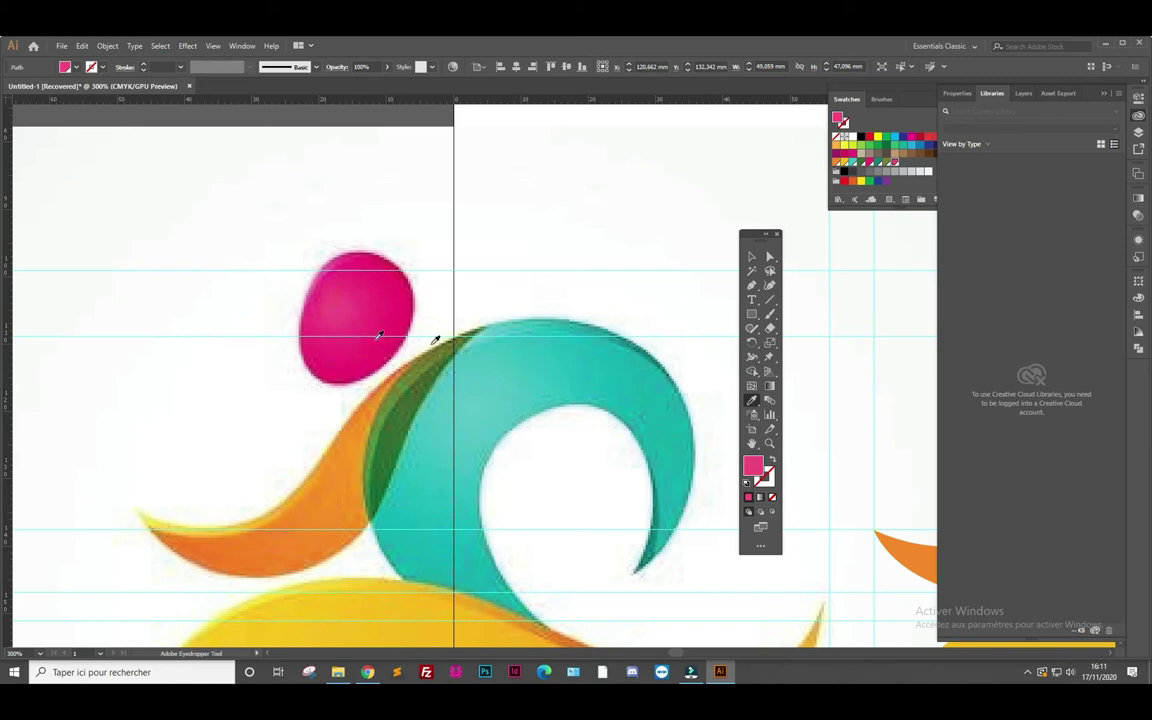
# Select the traced head oval and give it a white-to-black gradient fill
pyautogui.moveTo(869, 380); pyautogui.dragTo(429, 380)
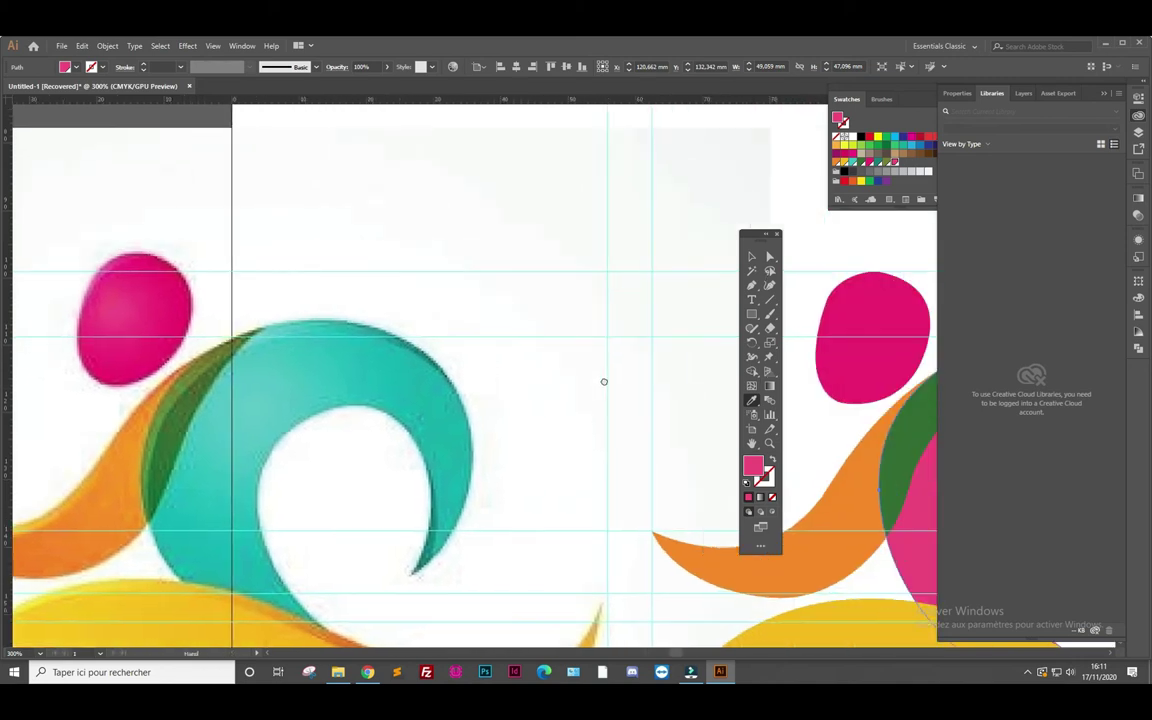
pyautogui.moveTo(595, 345); pyautogui.dragTo(519, 343)
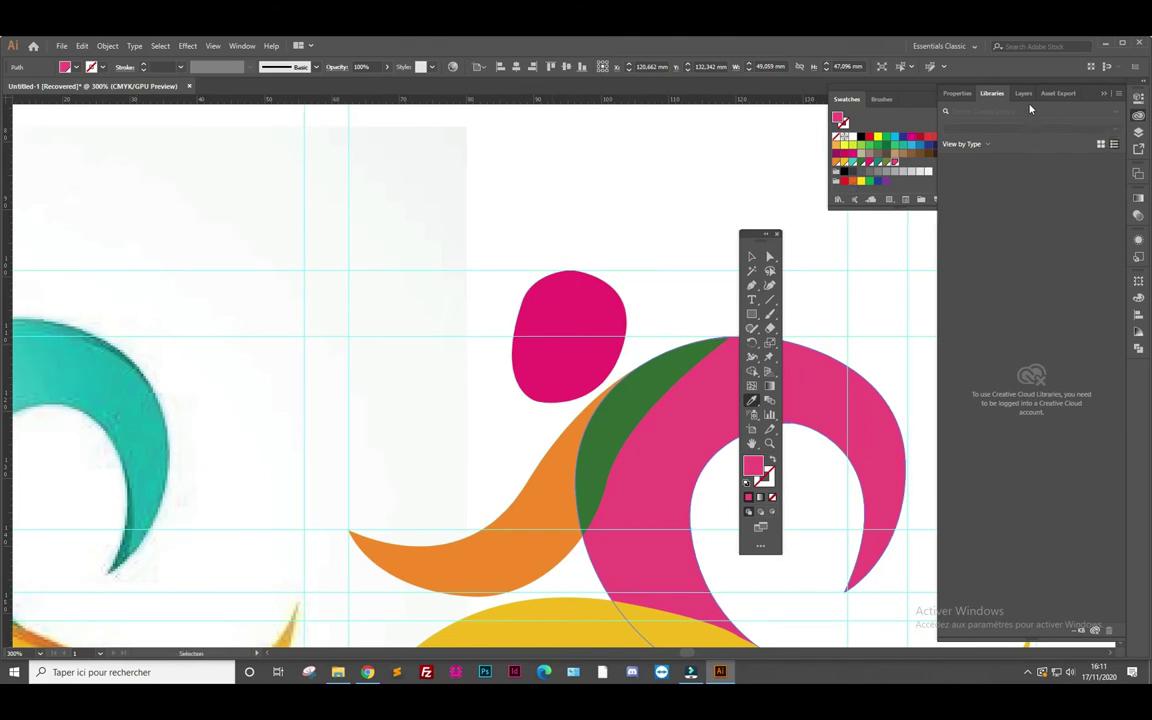
pyautogui.click(1110, 94)
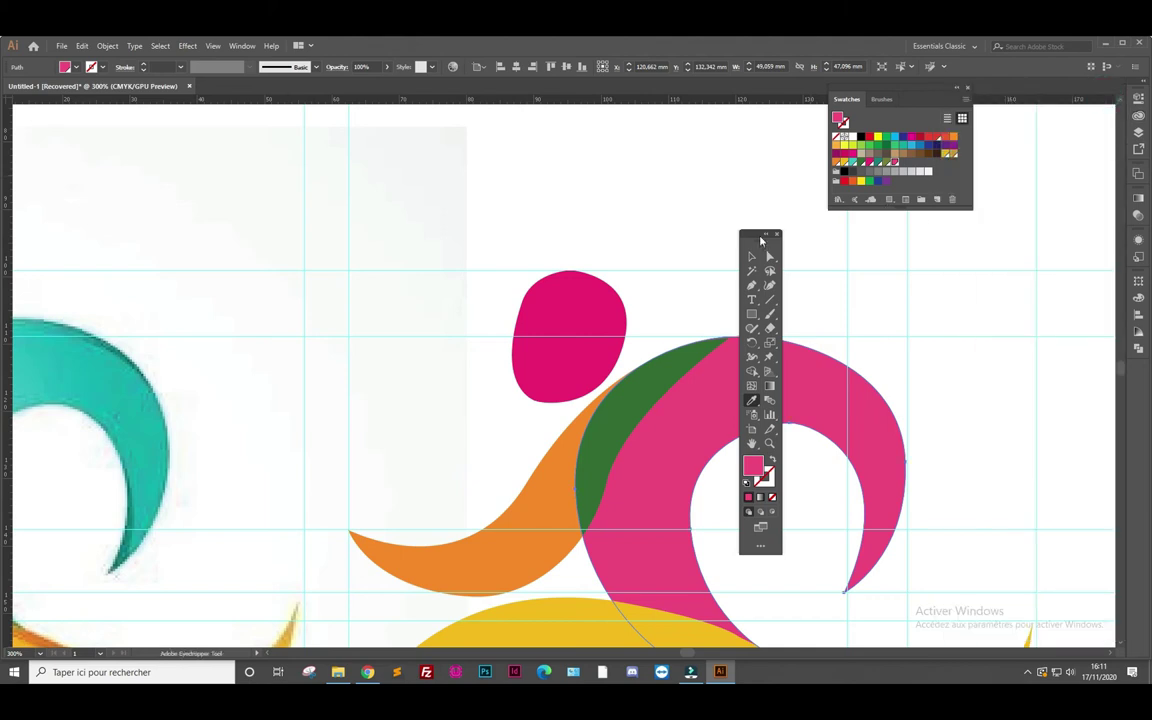
pyautogui.moveTo(757, 233); pyautogui.dragTo(395, 208)
pyautogui.moveTo(313, 207); pyautogui.dragTo(255, 185)
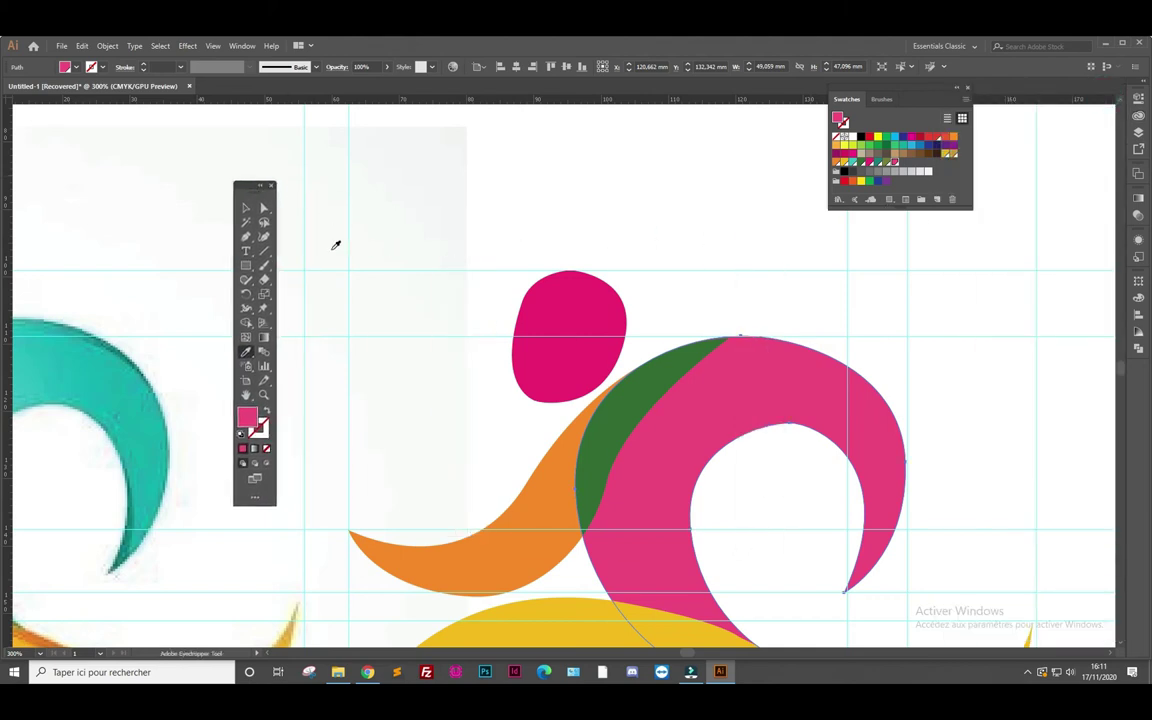
pyautogui.click(245, 209)
pyautogui.click(550, 318)
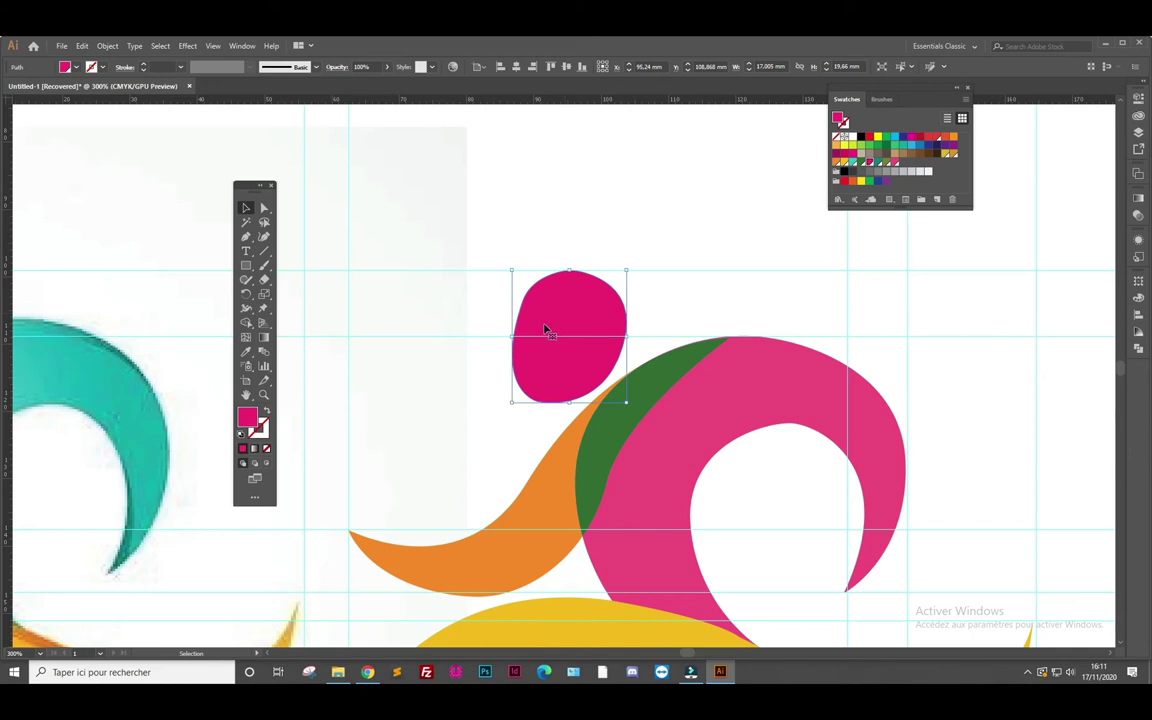
pyautogui.click(256, 450)
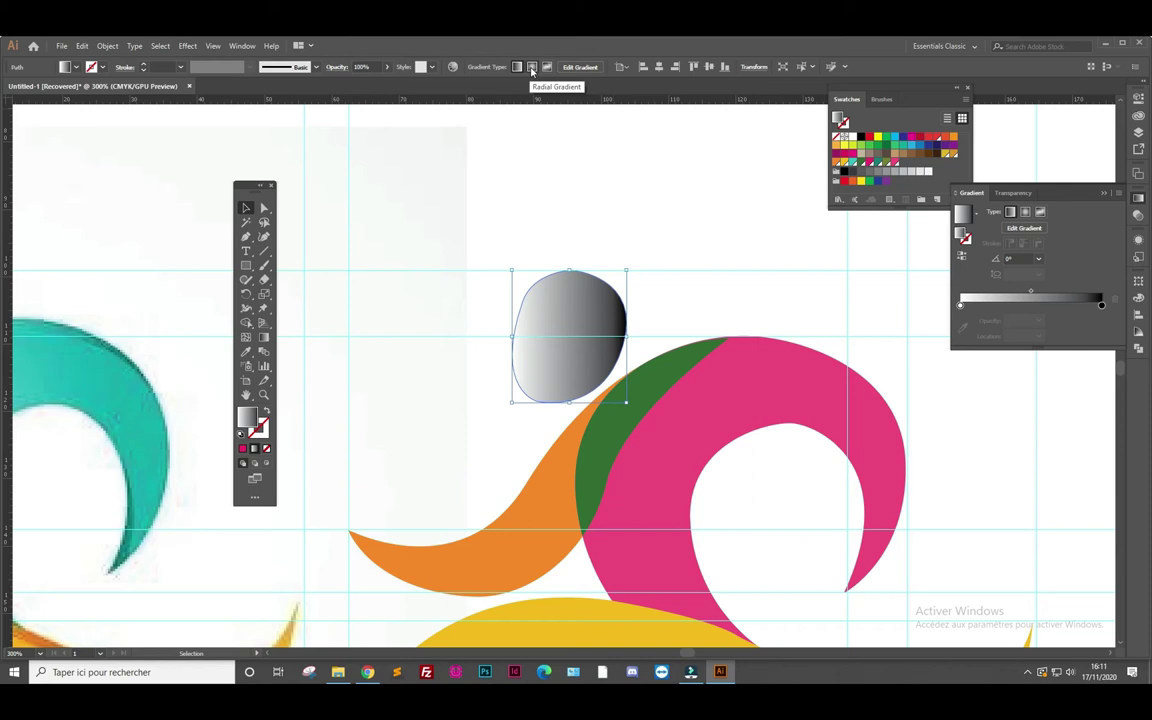
# Make the head's gradient radial with pink on both stops
pyautogui.moveTo(970, 192); pyautogui.dragTo(80, 175)
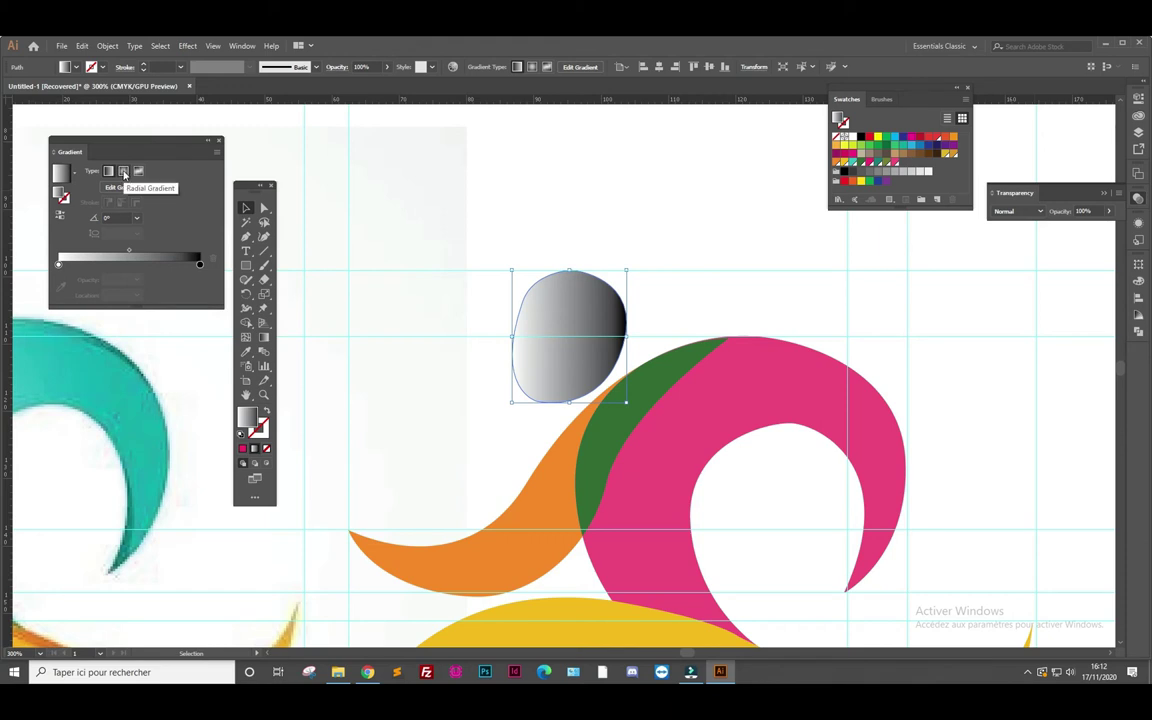
pyautogui.click(124, 172)
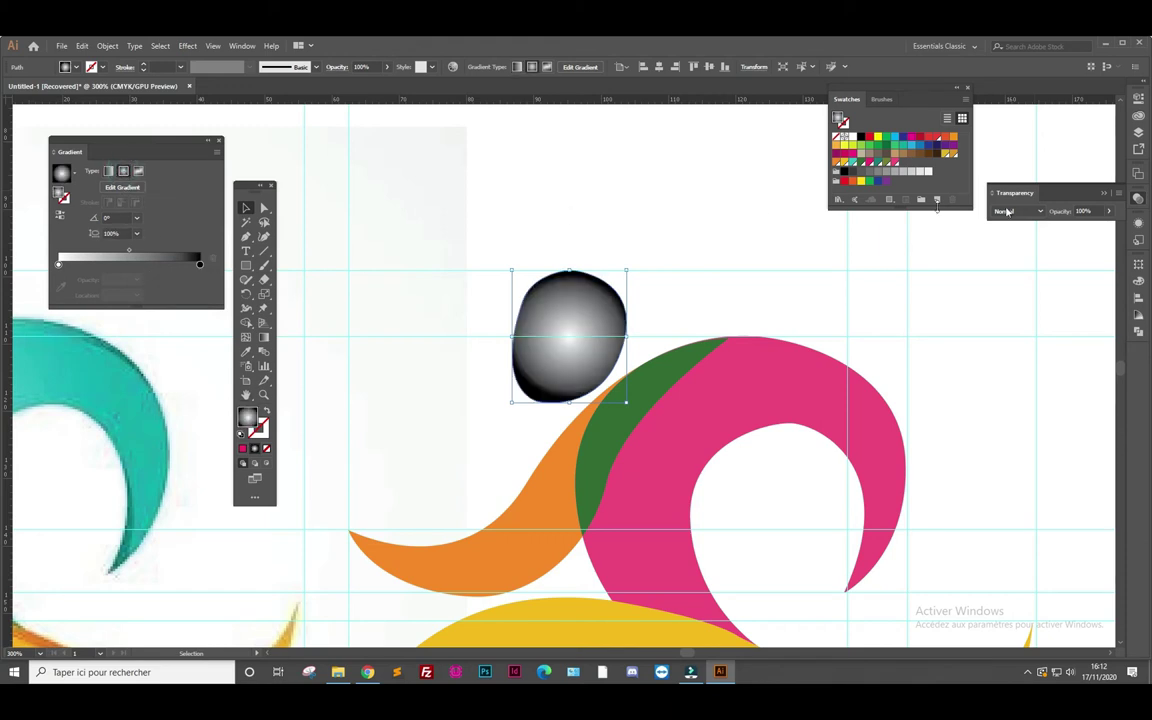
pyautogui.click(896, 163)
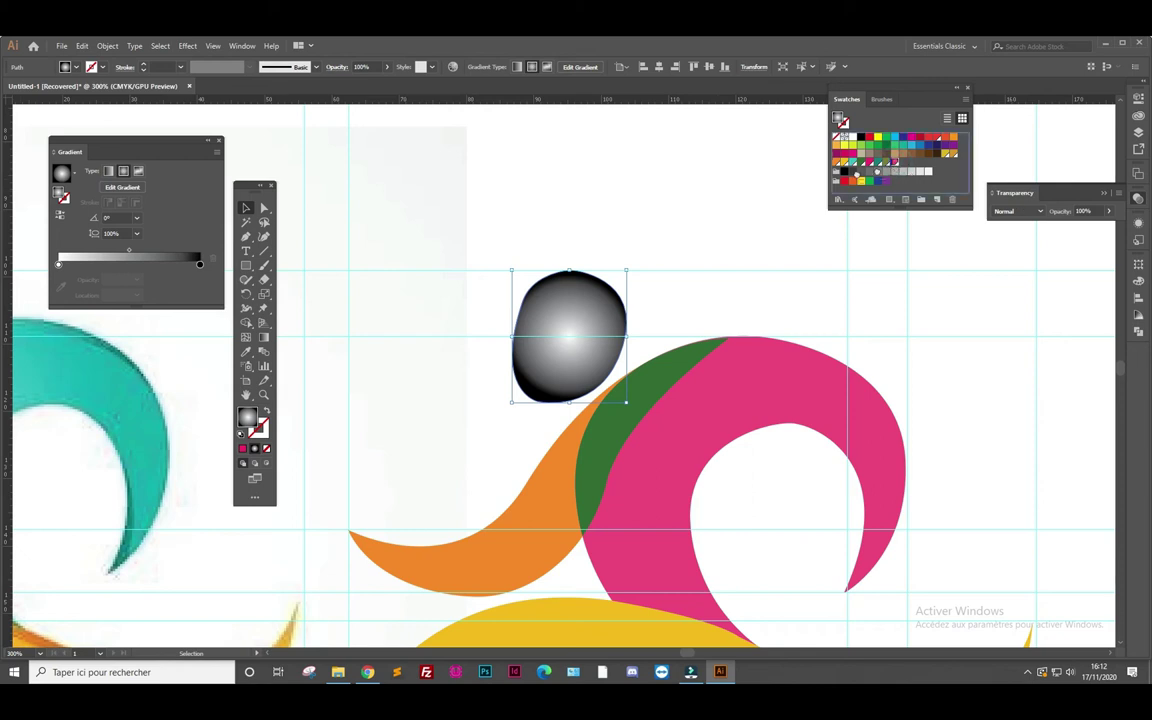
pyautogui.moveTo(59, 265); pyautogui.dragTo(58, 264)
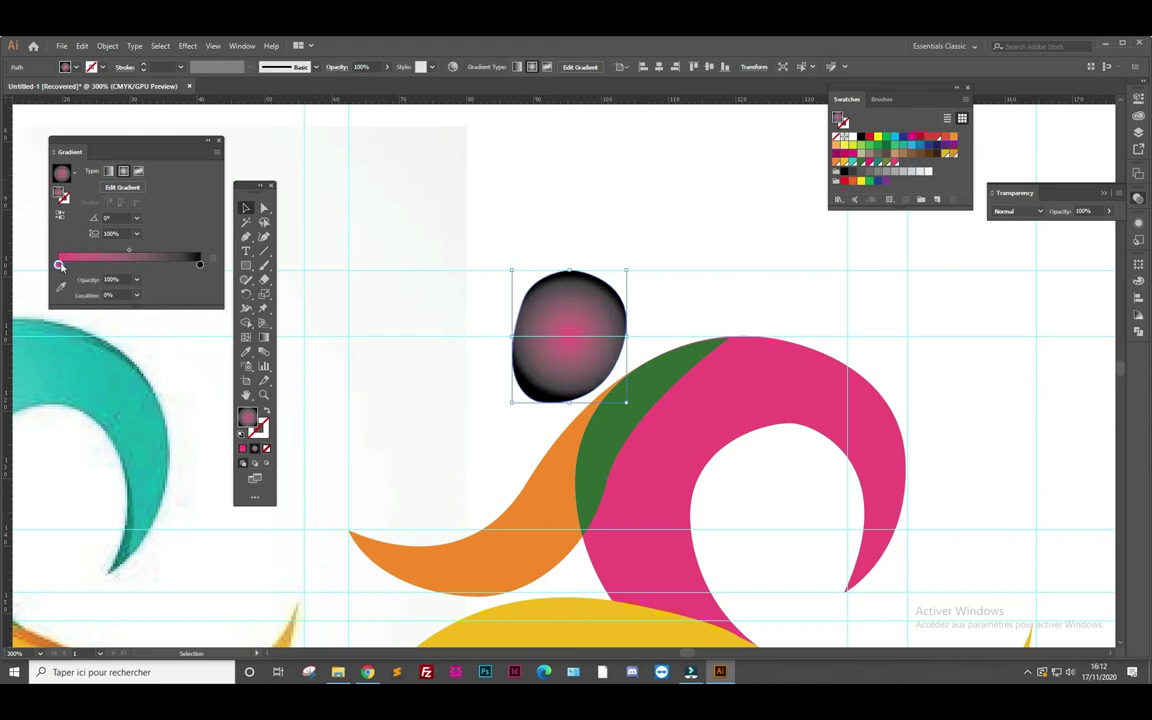
pyautogui.moveTo(870, 163); pyautogui.dragTo(200, 265)
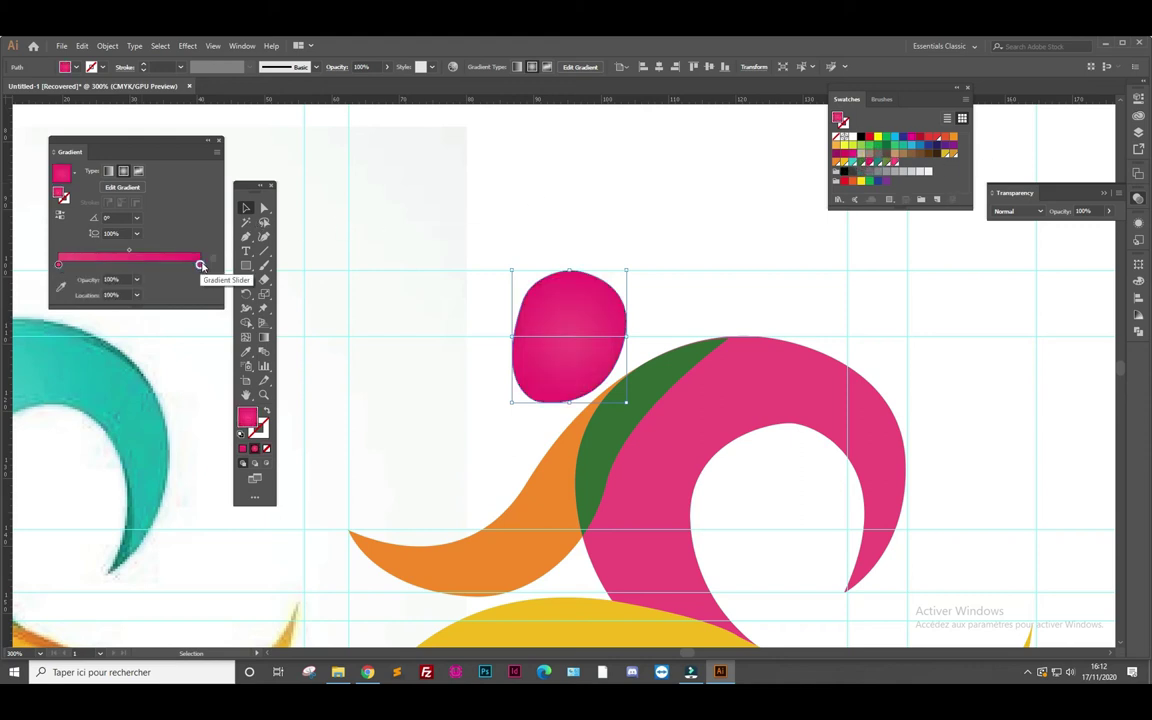
# Lighten the centre stop to a 78% tint and shift the highlight up-left
pyautogui.doubleClick(58, 265)
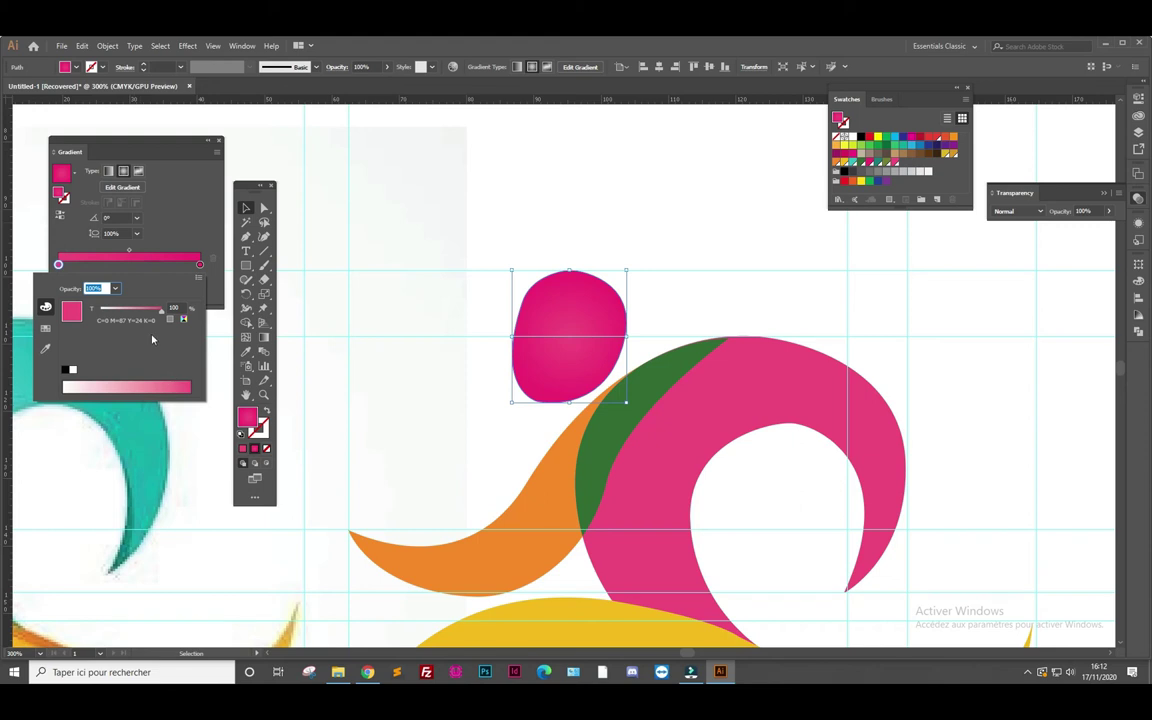
pyautogui.moveTo(162, 314); pyautogui.dragTo(148, 315)
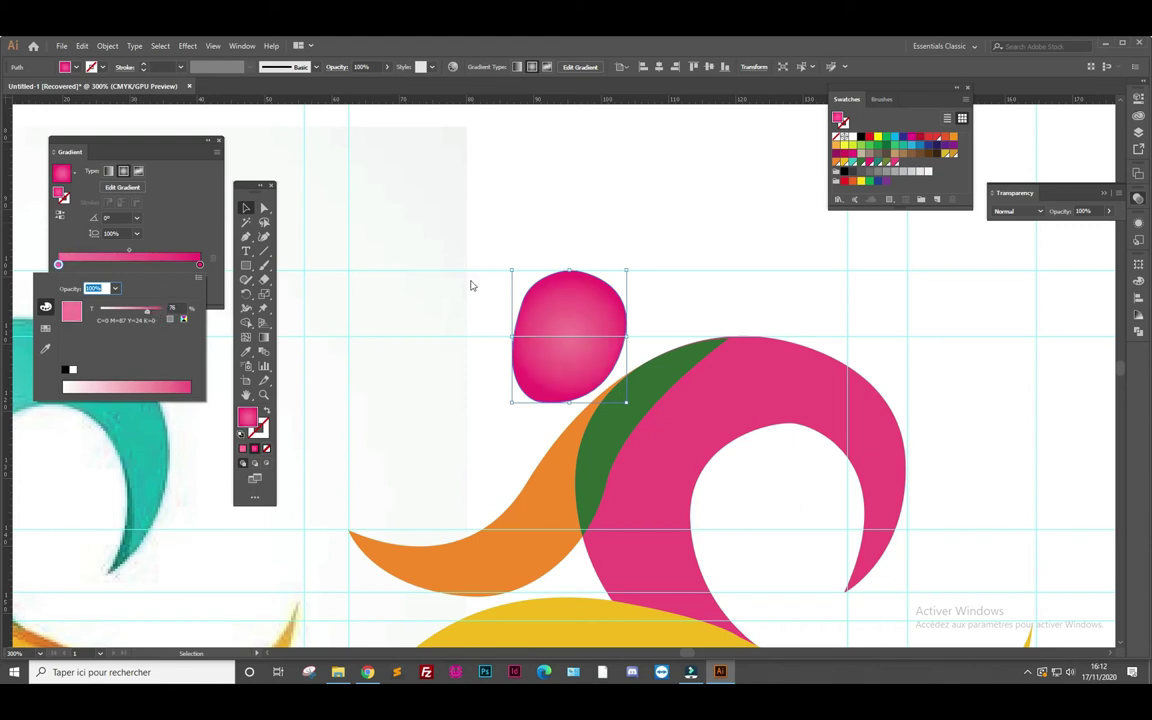
pyautogui.click(191, 165)
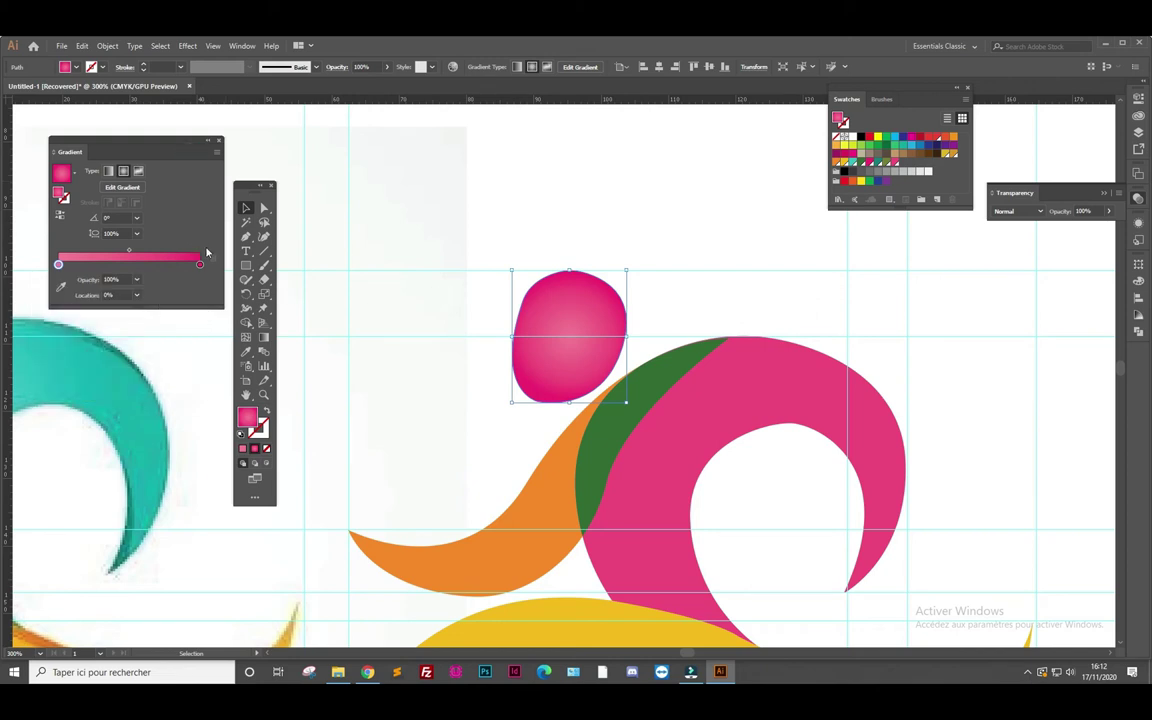
pyautogui.click(264, 337)
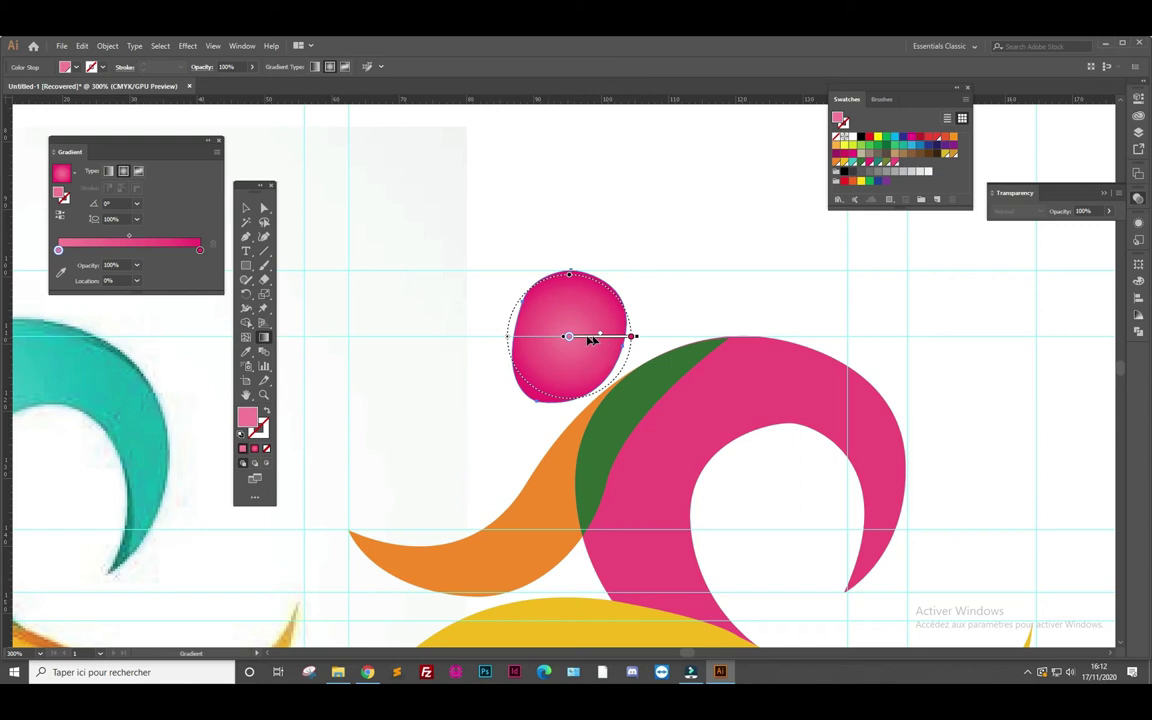
pyautogui.moveTo(586, 341); pyautogui.dragTo(565, 330)
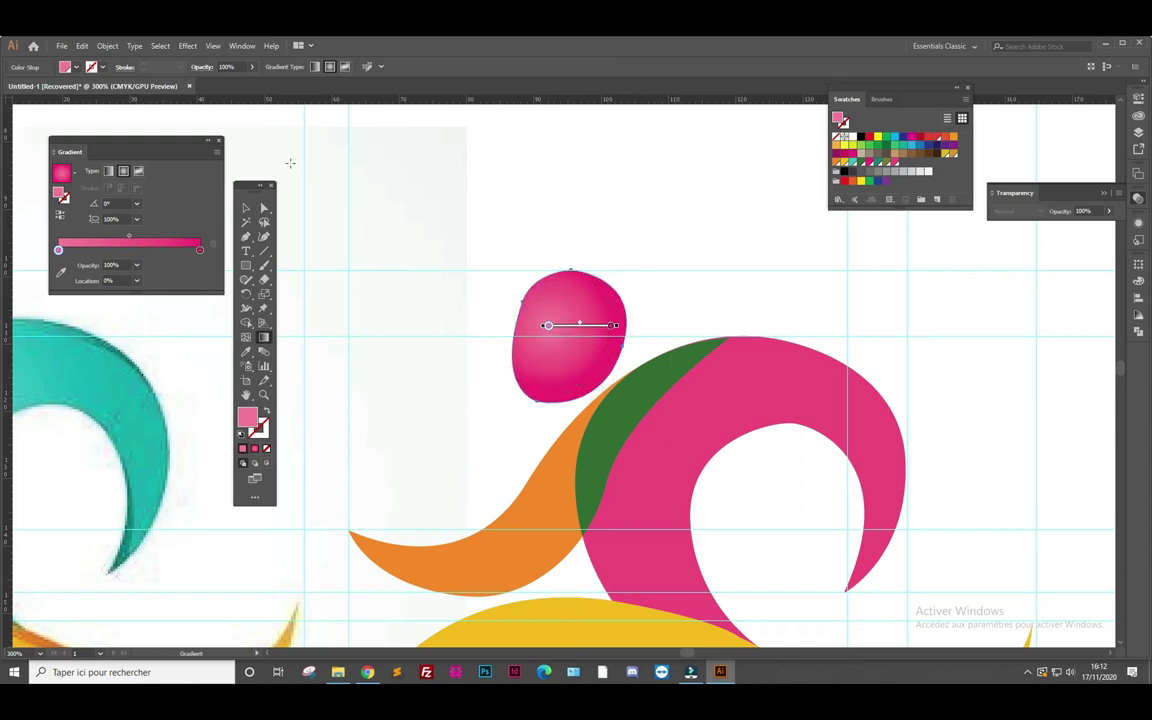
pyautogui.click(246, 210)
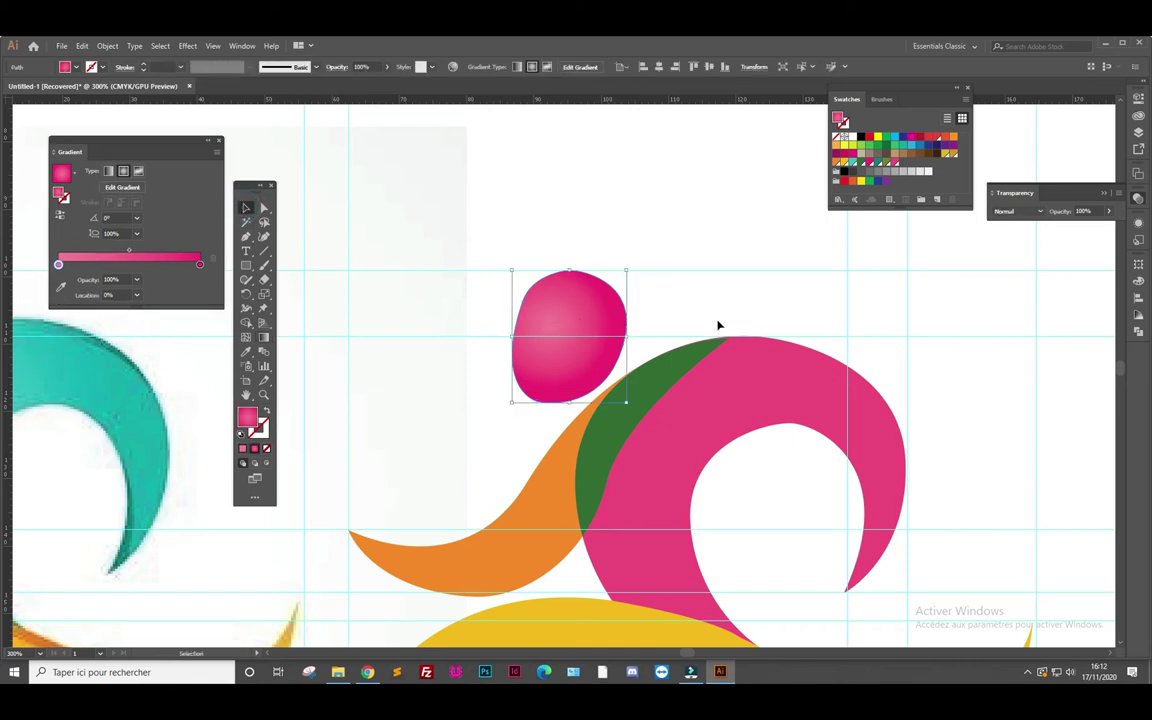
pyautogui.click(810, 391)
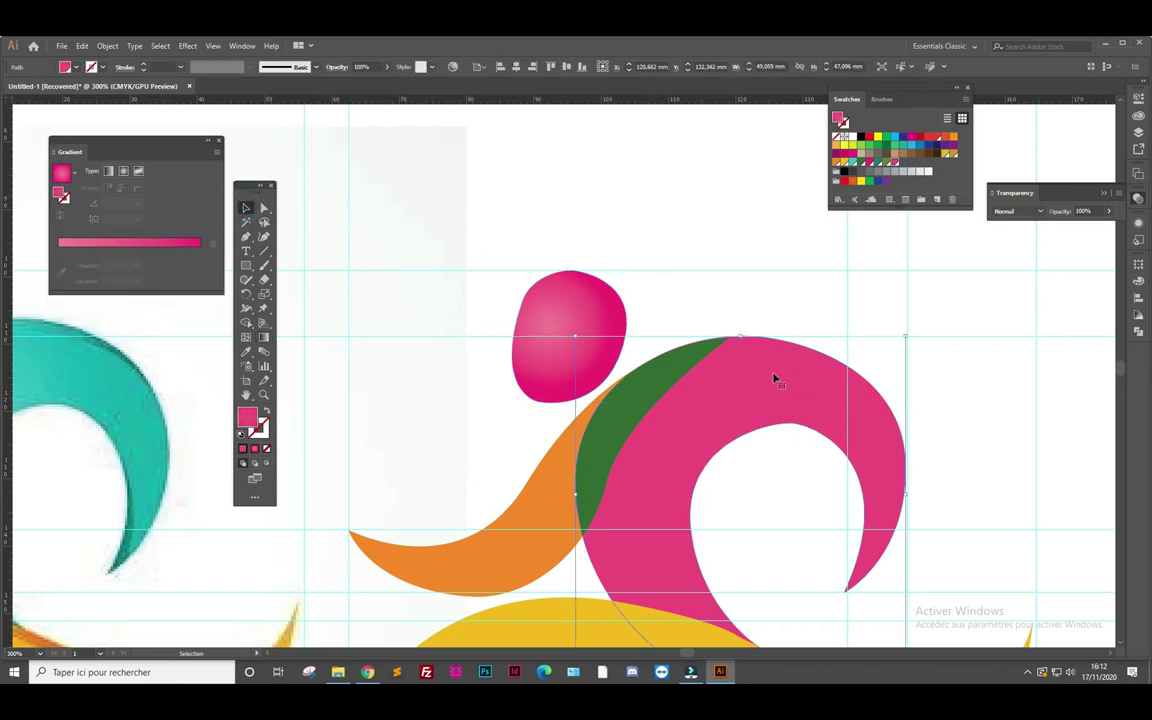
# Fill the swirl teal and pen-draw a closed crescent along its top edge
pyautogui.click(852, 163)
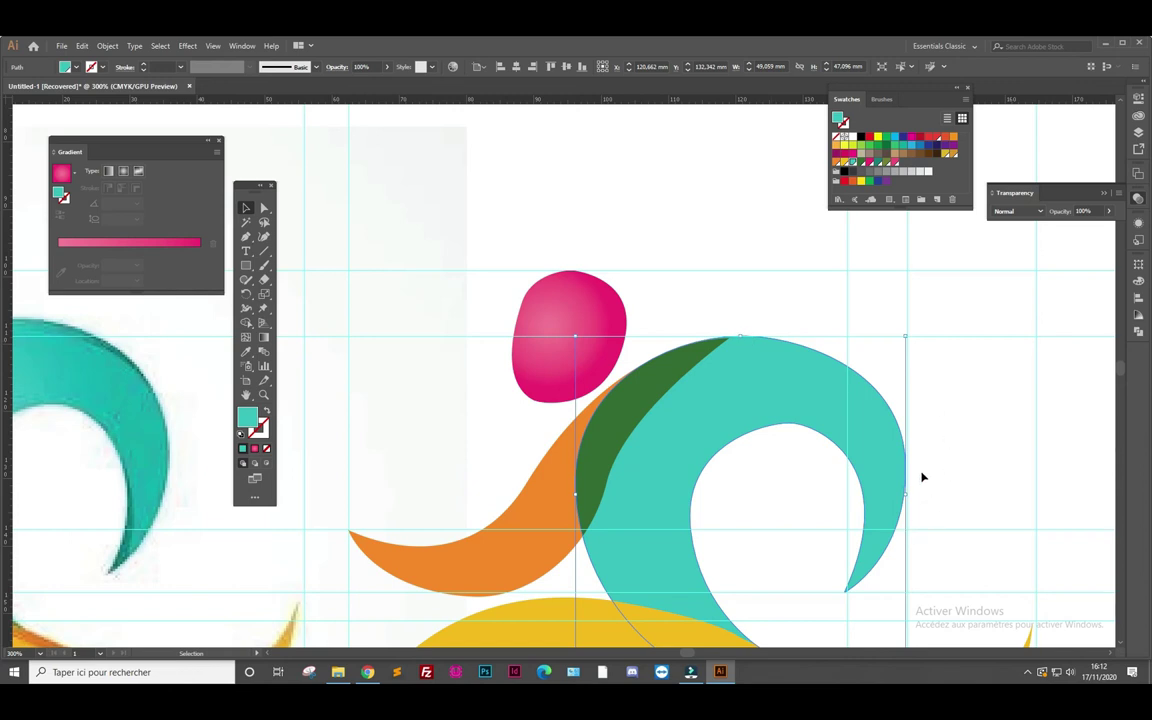
pyautogui.click(246, 236)
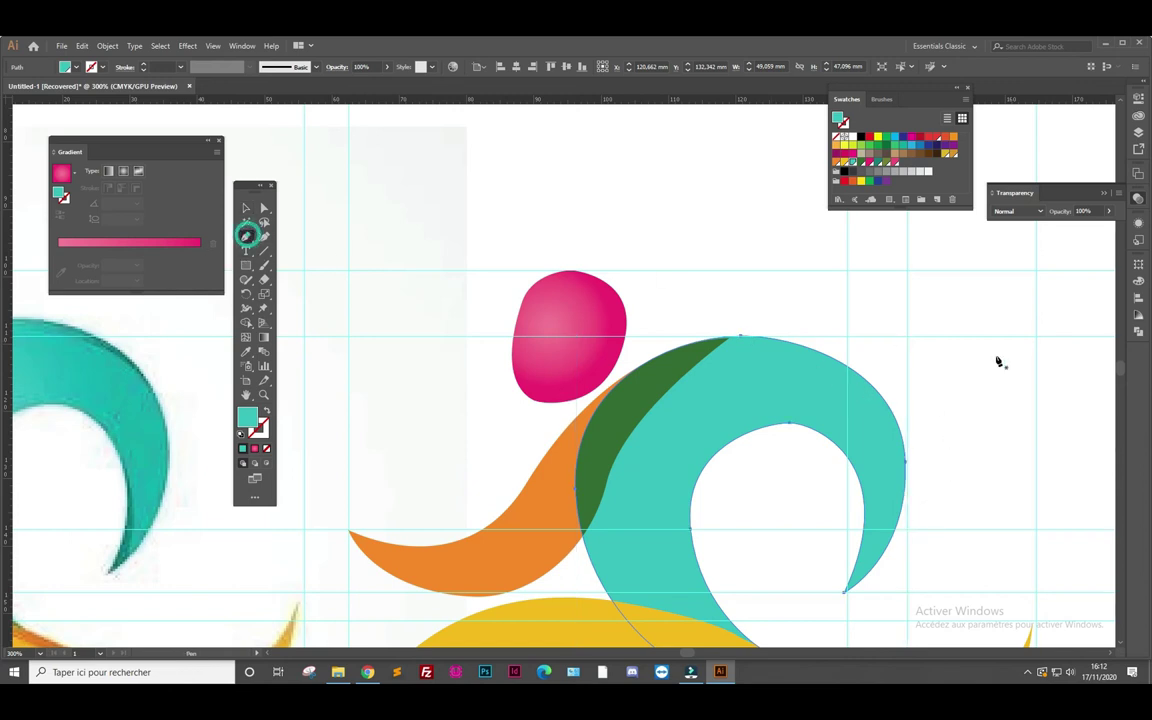
pyautogui.click(904, 434)
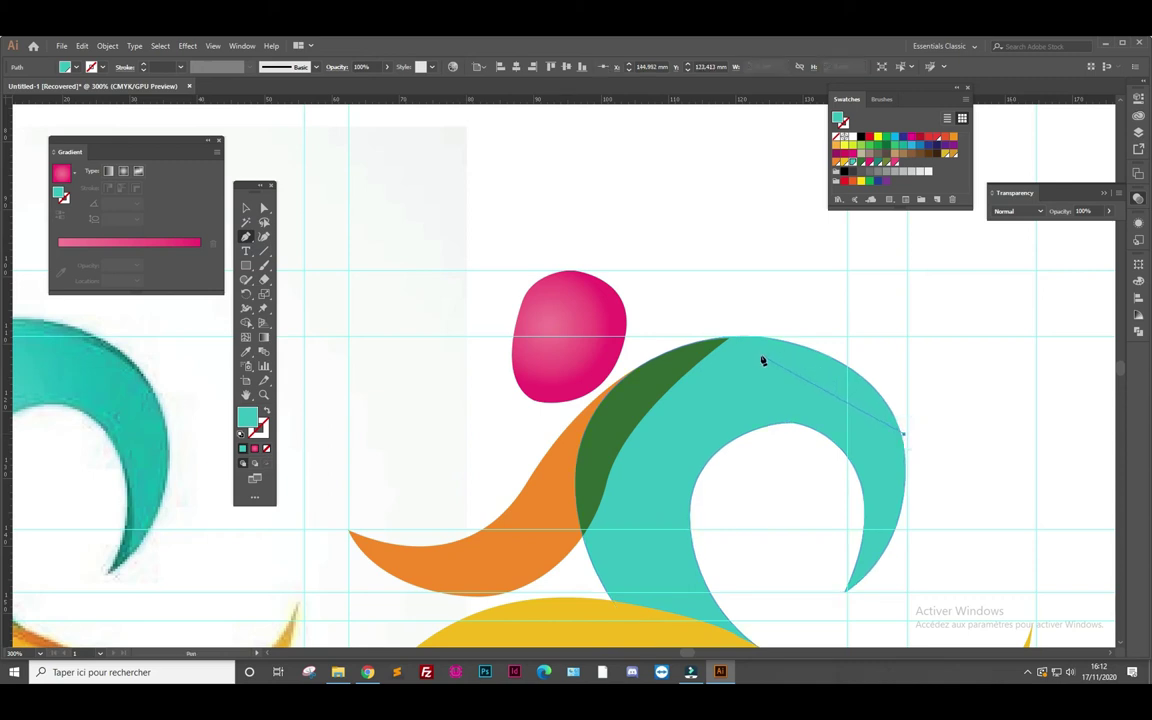
pyautogui.moveTo(760, 355); pyautogui.dragTo(703, 366)
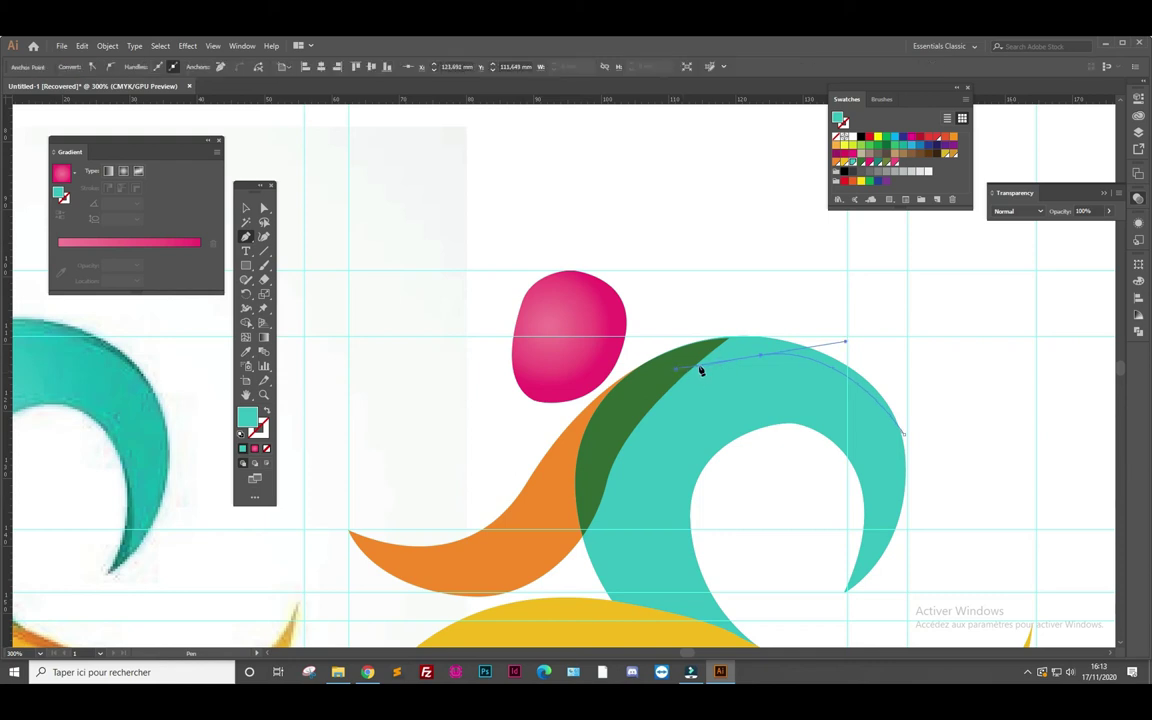
pyautogui.click(757, 357)
pyautogui.click(726, 368)
pyautogui.moveTo(689, 330); pyautogui.dragTo(699, 317)
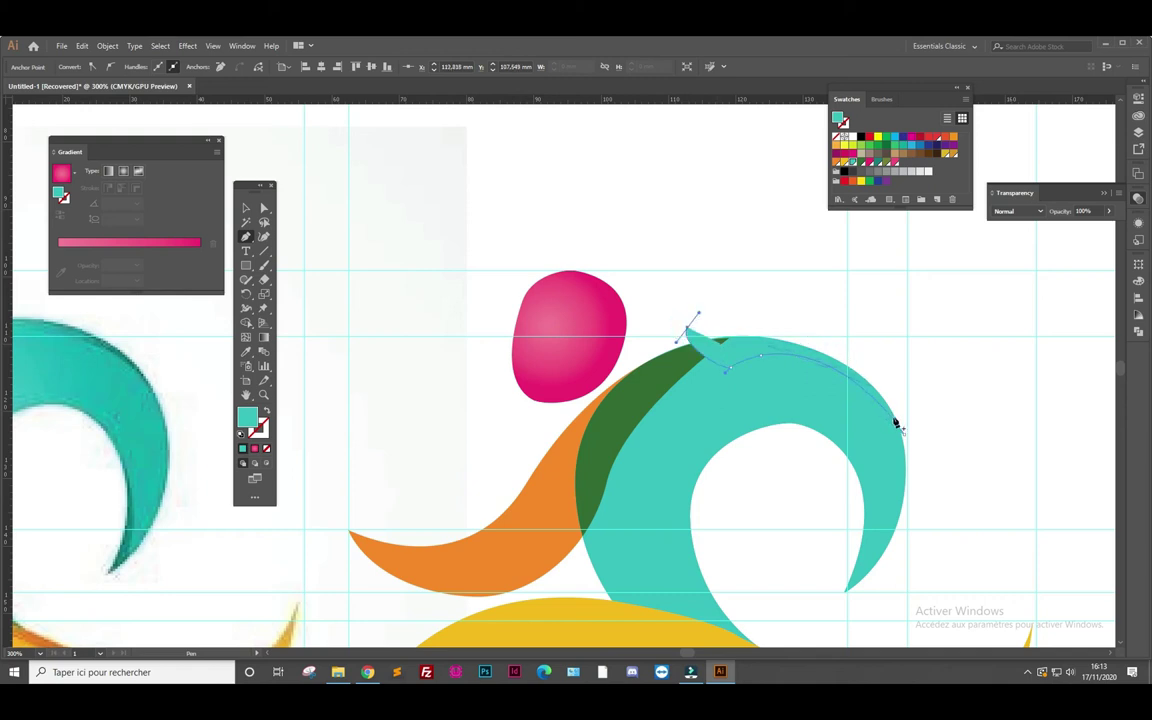
pyautogui.moveTo(905, 437); pyautogui.dragTo(920, 545)
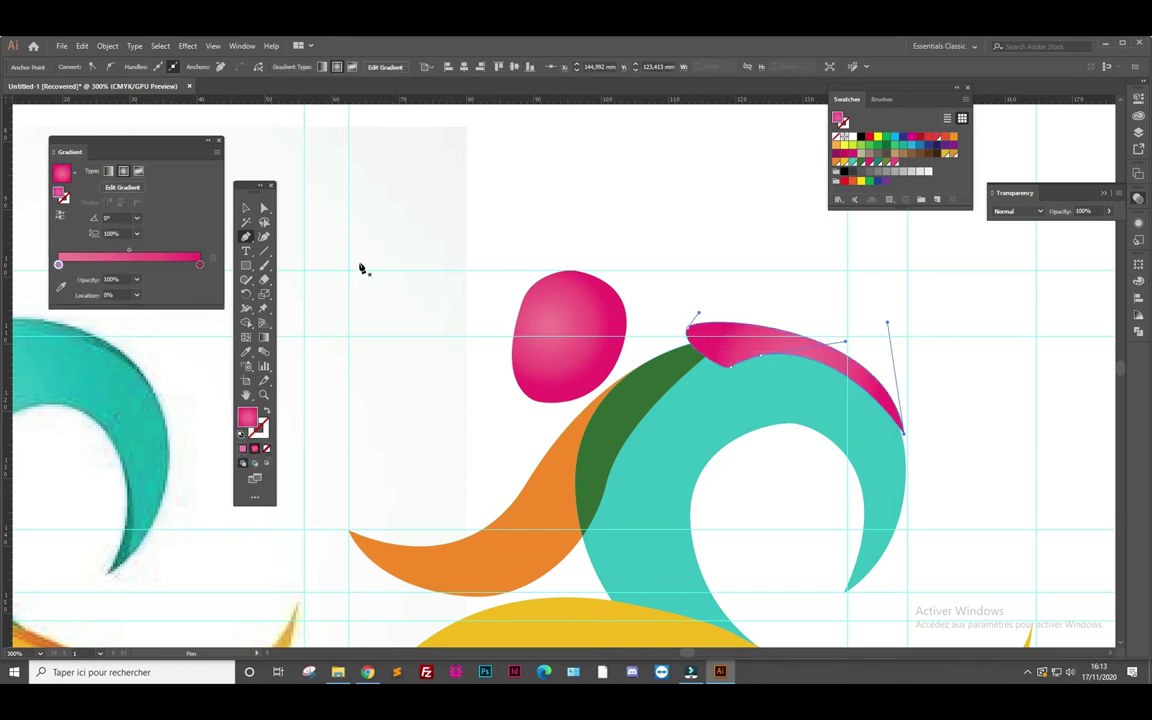
# Save the current colour as a new swatch and show all swatch kinds
pyautogui.click(938, 199)
pyautogui.click(601, 369)
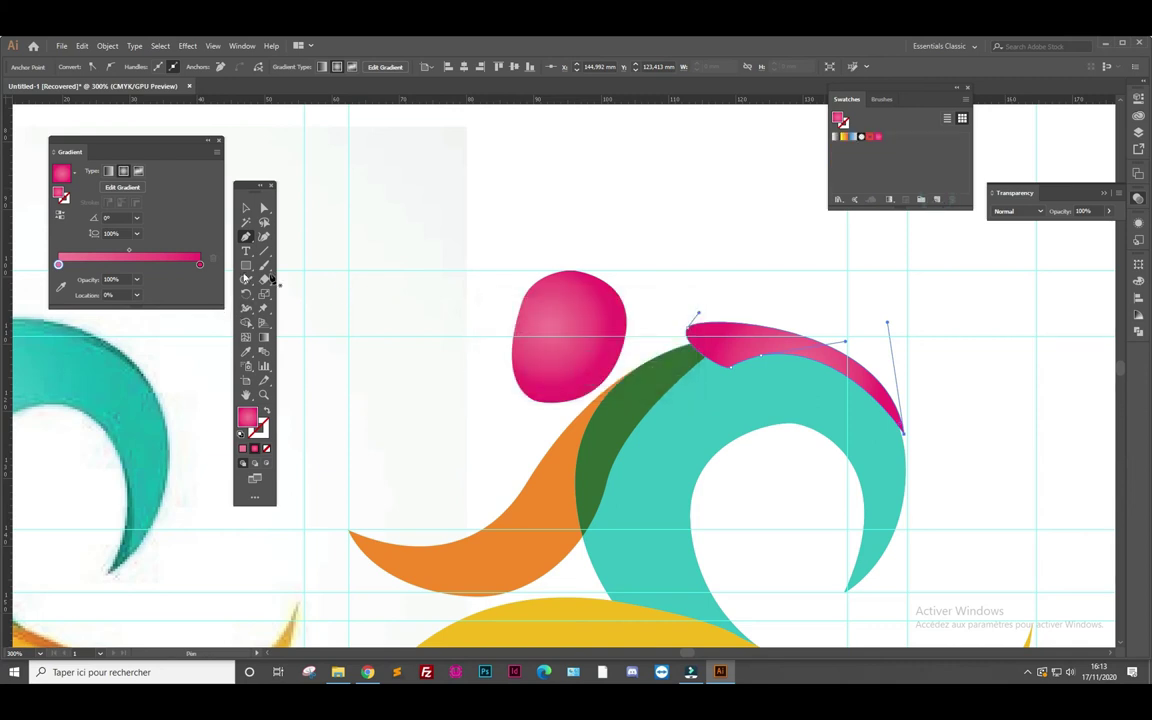
pyautogui.click(889, 199)
pyautogui.click(909, 215)
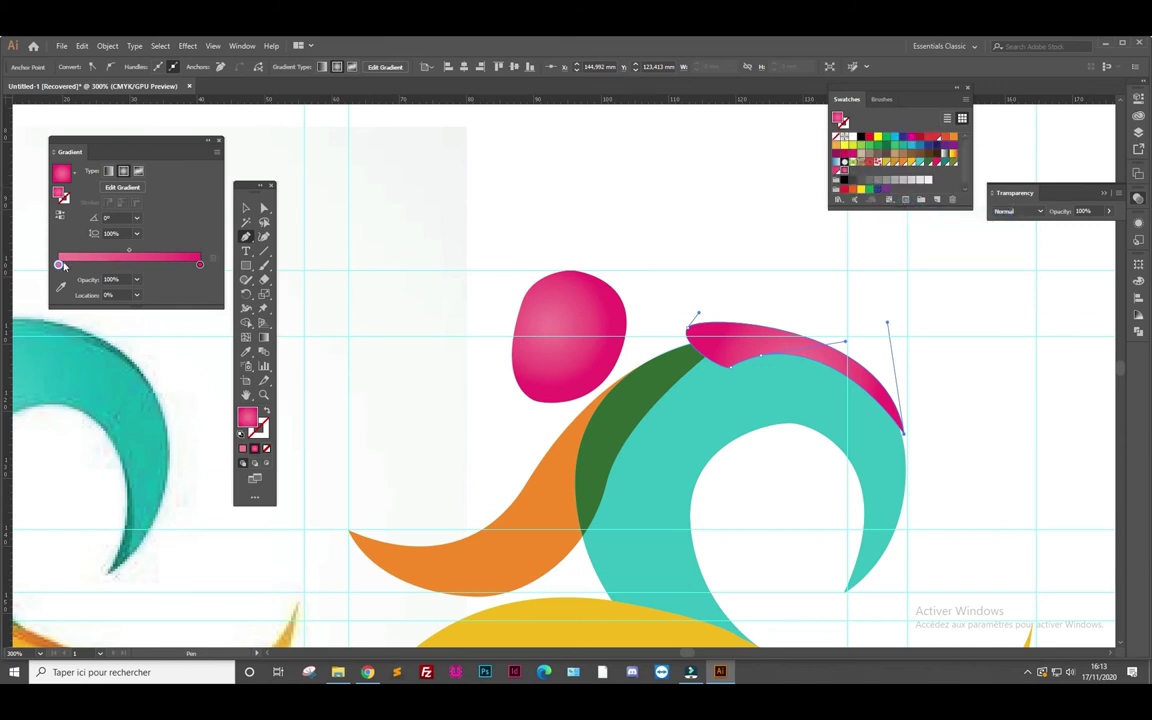
# Give the new shape a gradient with teal on both stops
pyautogui.click(920, 164)
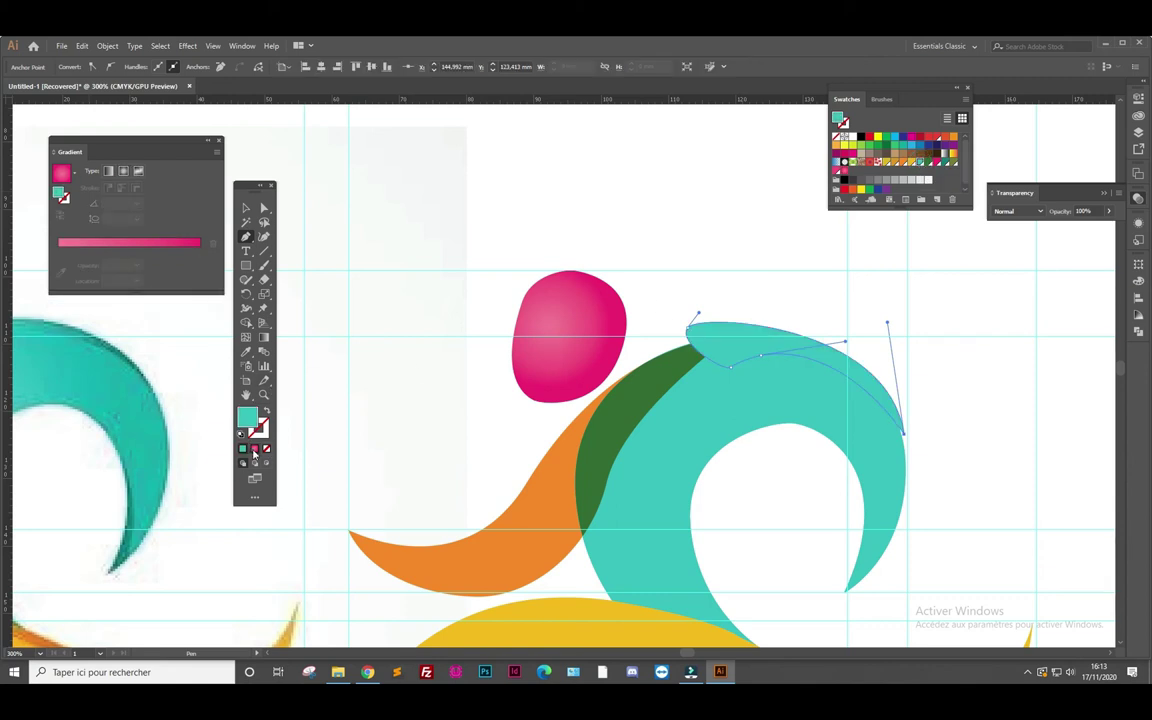
pyautogui.press('.')
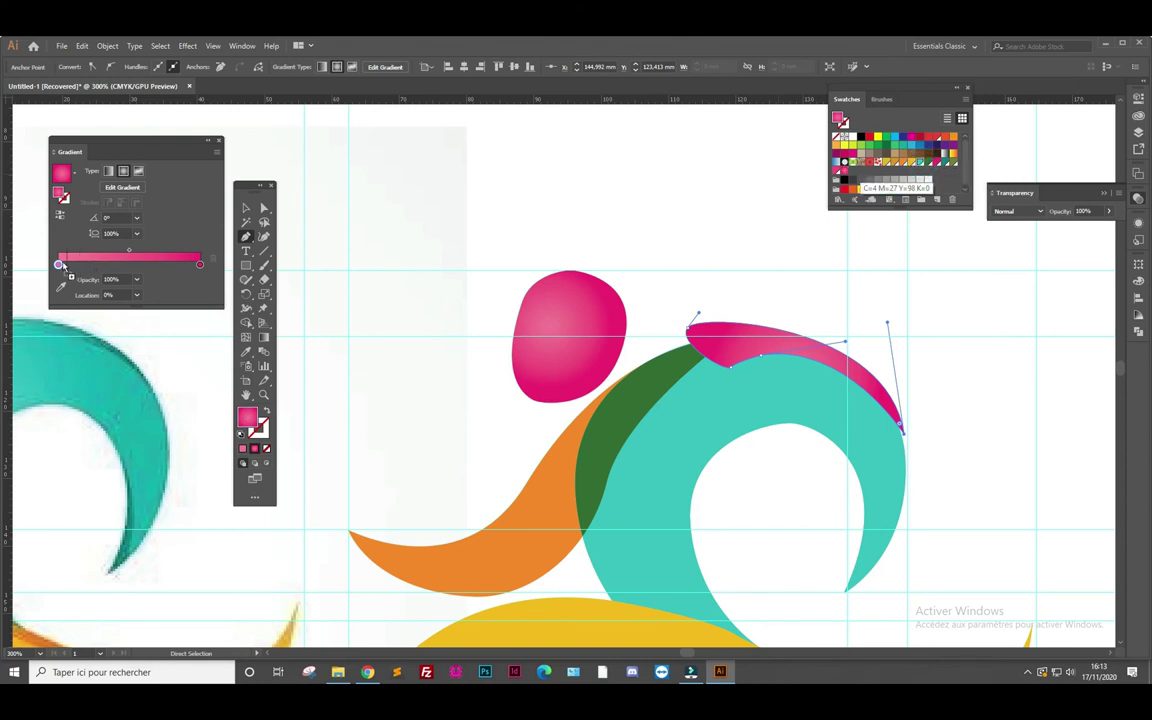
pyautogui.moveTo(57, 267); pyautogui.dragTo(58, 265)
pyautogui.moveTo(148, 140); pyautogui.dragTo(745, 120)
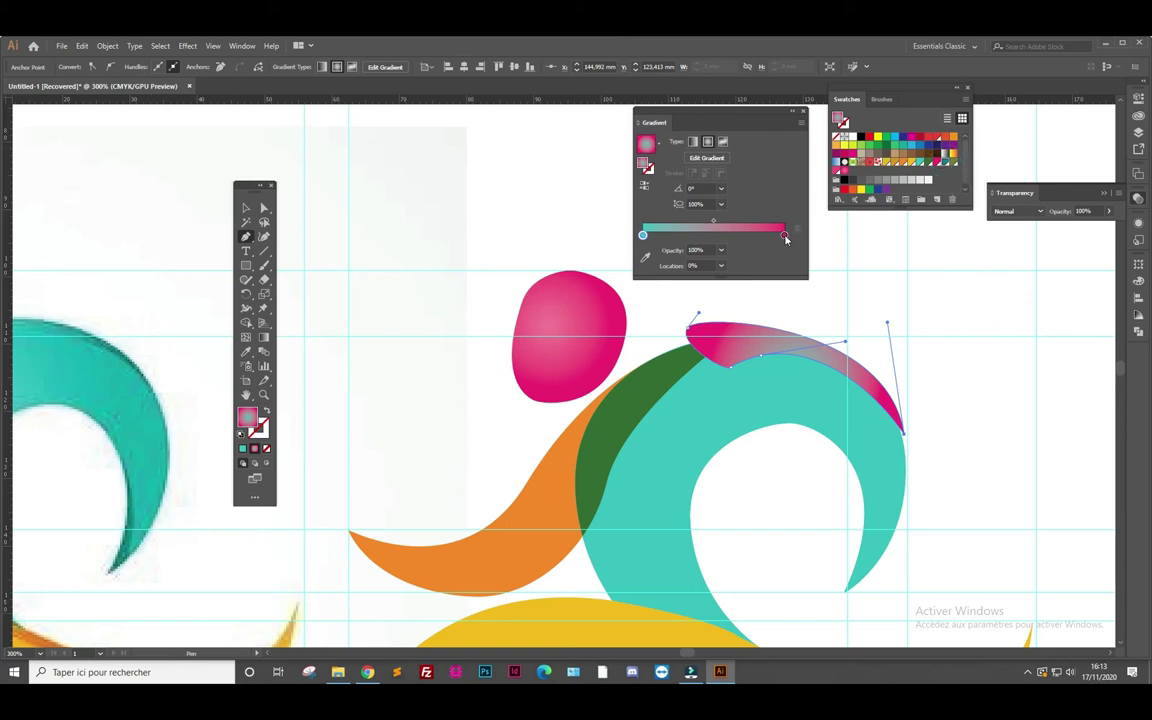
pyautogui.click(785, 237)
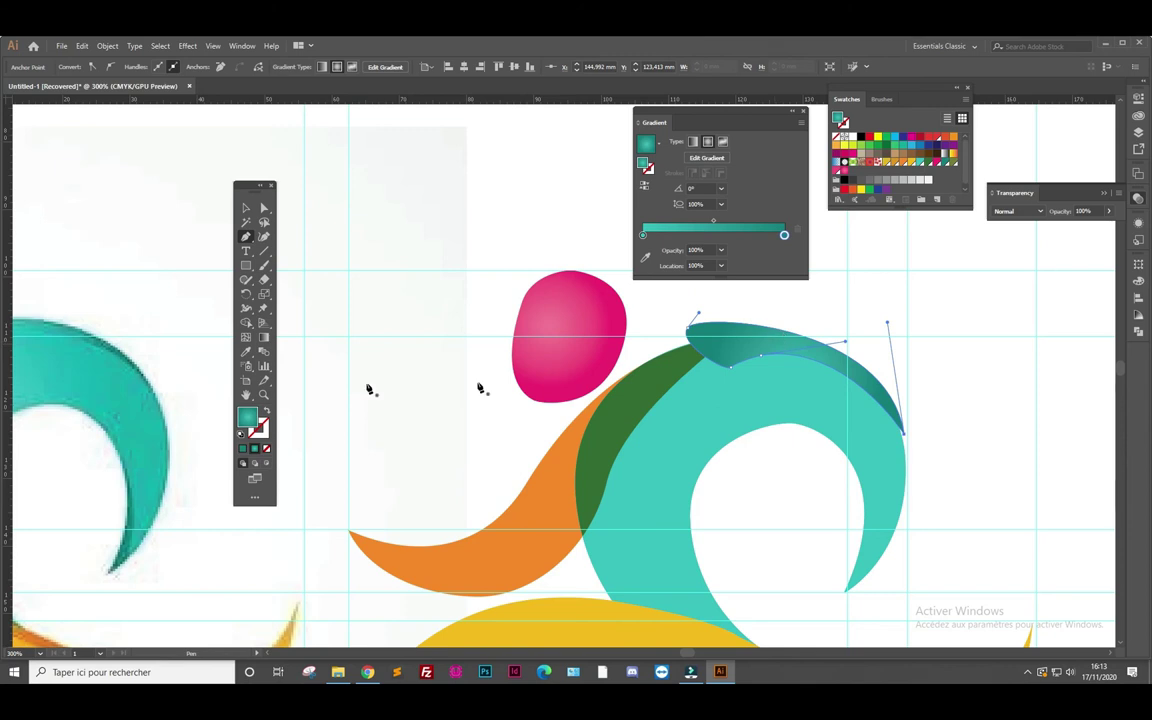
# Redraw the radial gradient across the sliver, darkening toward its right tip at 136.2°
pyautogui.click(263, 337)
pyautogui.moveTo(810, 392)
pyautogui.mouseDown()
pyautogui.moveTo(755, 285)
pyautogui.moveTo(691, 230)
pyautogui.moveTo(743, 342)
pyautogui.moveTo(717, 301)
pyautogui.moveTo(741, 327)
pyautogui.moveTo(735, 314)
pyautogui.mouseUp()
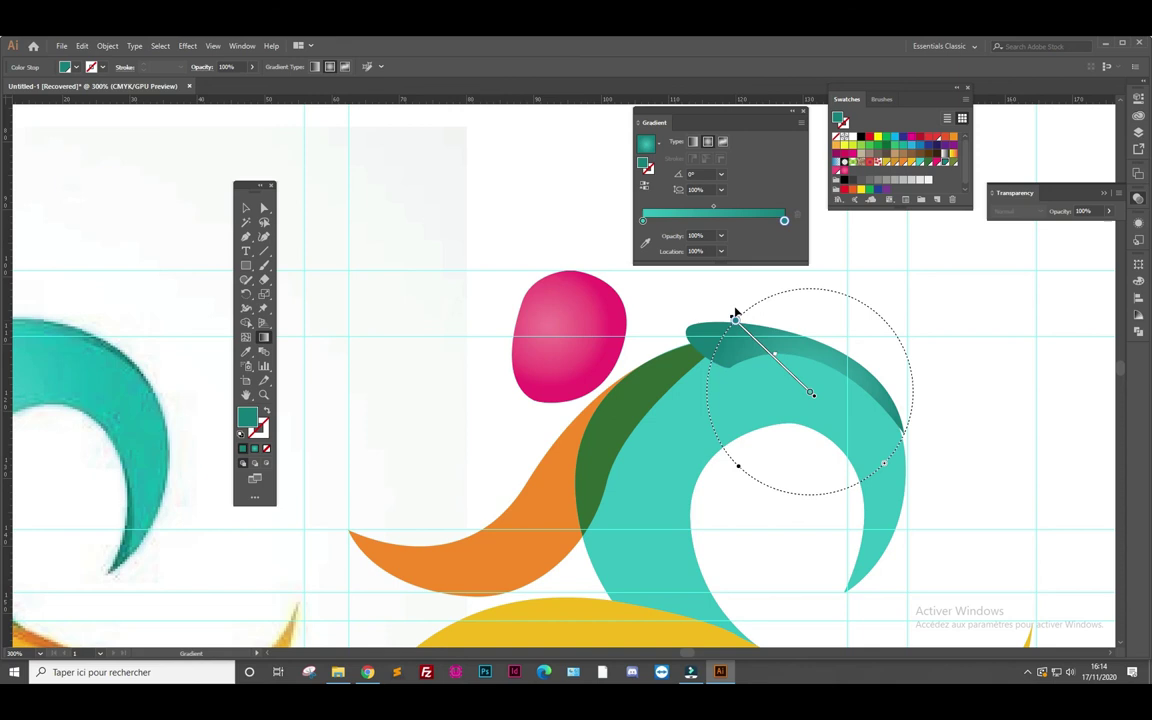
pyautogui.moveTo(784, 220); pyautogui.dragTo(675, 221)
pyautogui.moveTo(793, 377)
pyautogui.mouseDown()
pyautogui.moveTo(832, 394)
pyautogui.moveTo(797, 381)
pyautogui.moveTo(802, 391)
pyautogui.moveTo(850, 400)
pyautogui.moveTo(766, 324)
pyautogui.moveTo(774, 331)
pyautogui.mouseUp()
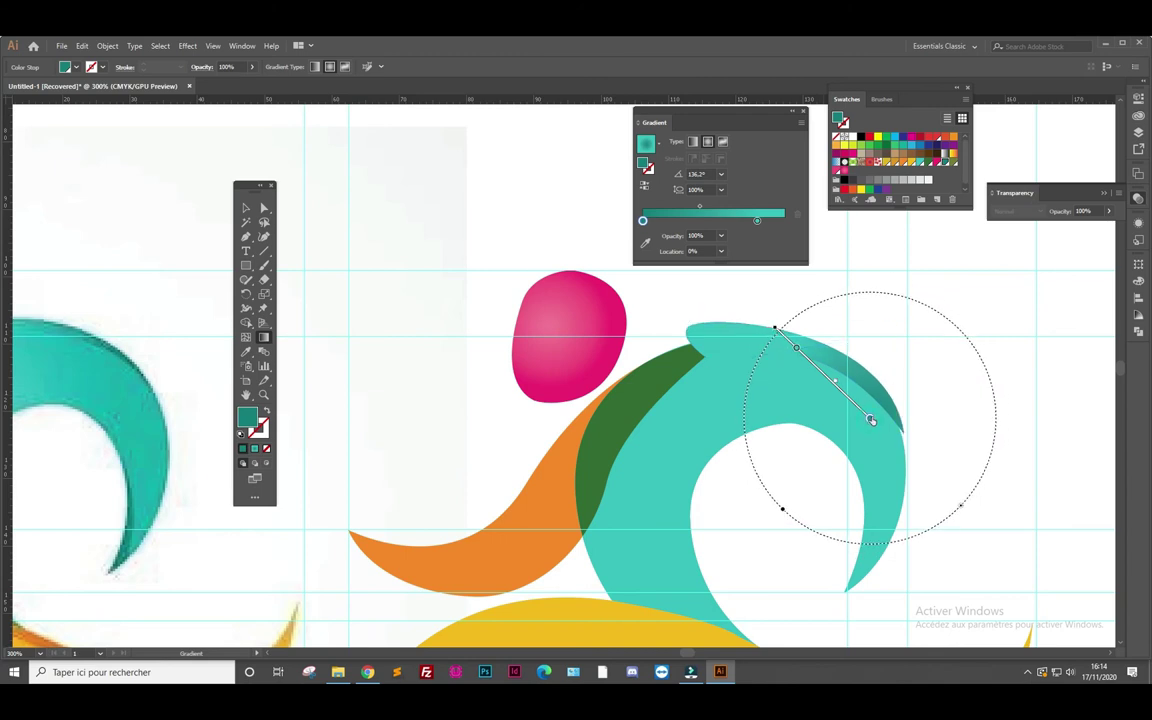
pyautogui.moveTo(866, 417); pyautogui.dragTo(872, 405)
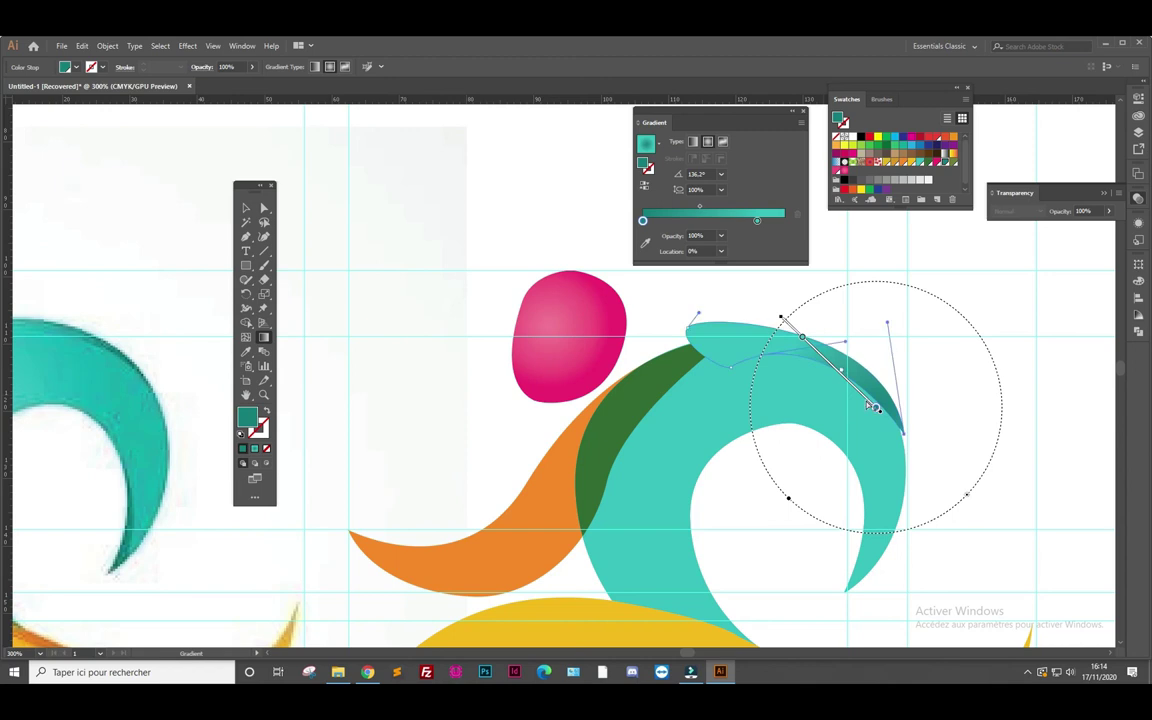
pyautogui.press('a')
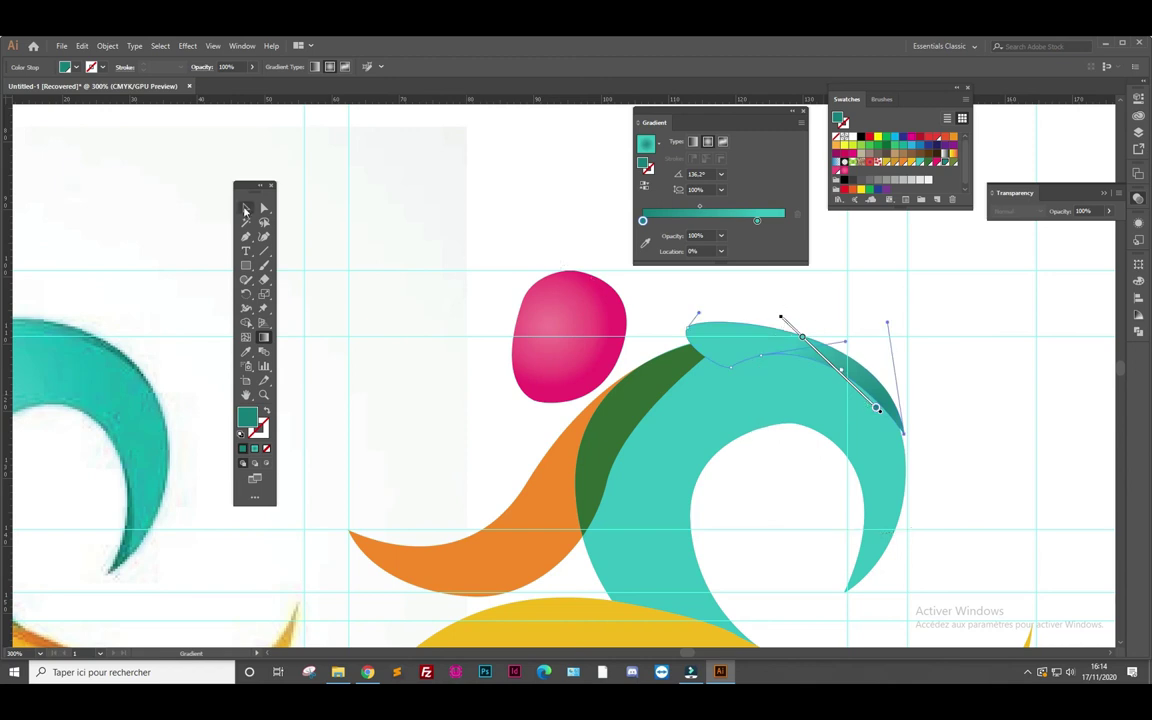
pyautogui.click(407, 228)
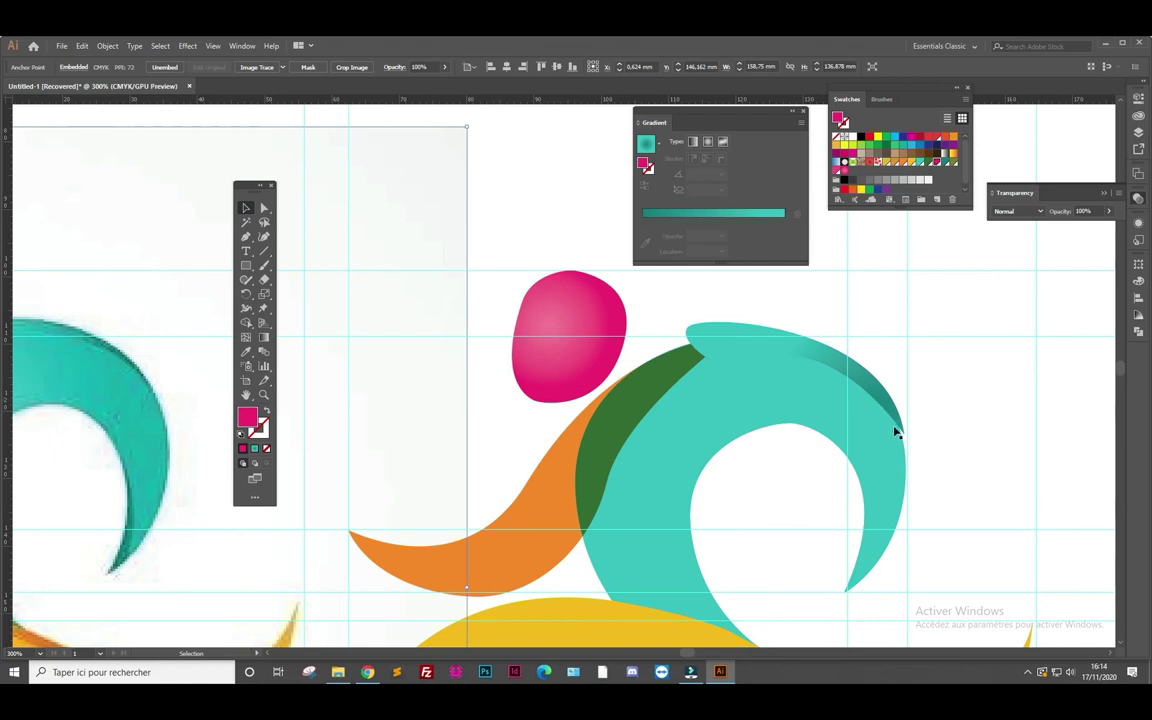
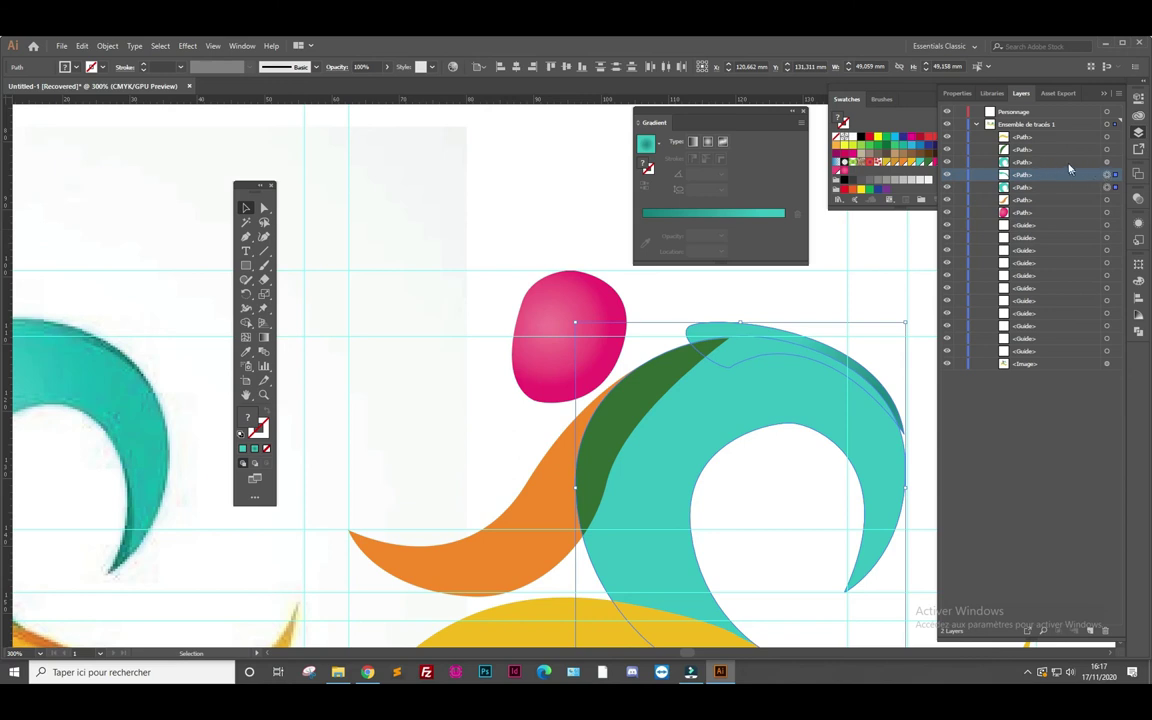
# Select the teal accent arc and teal body paths together in Layers and open the Object menu
pyautogui.click(1010, 163)
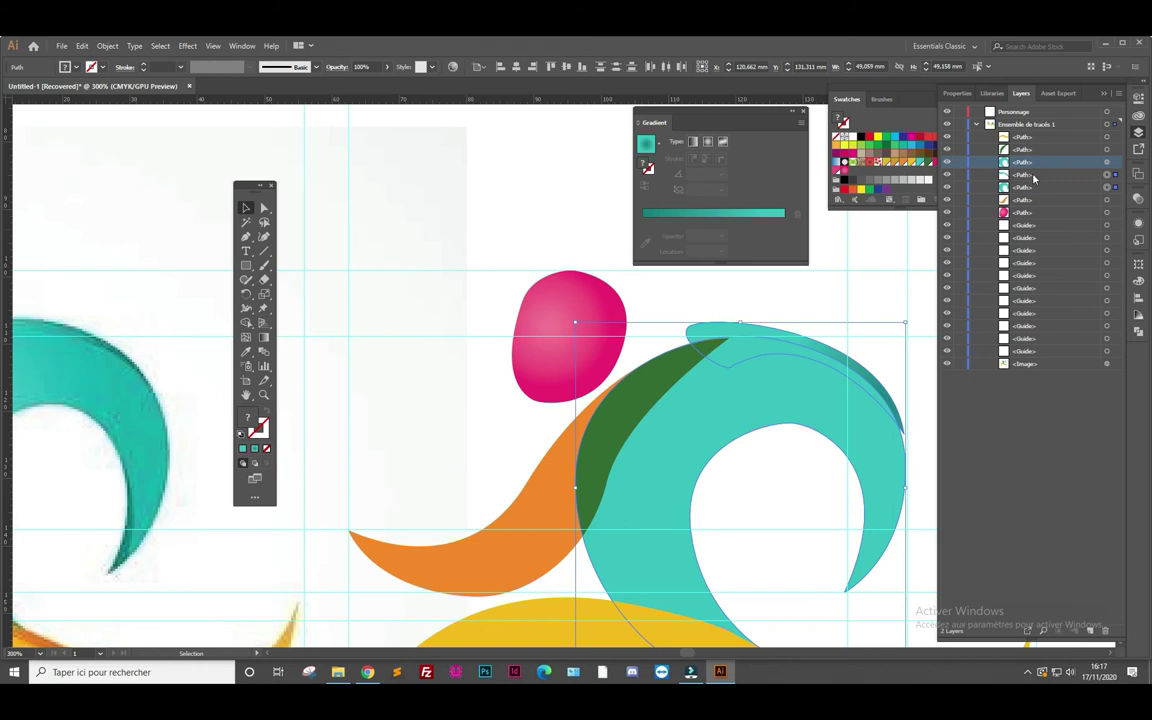
pyautogui.click(1106, 163)
pyautogui.click(105, 46)
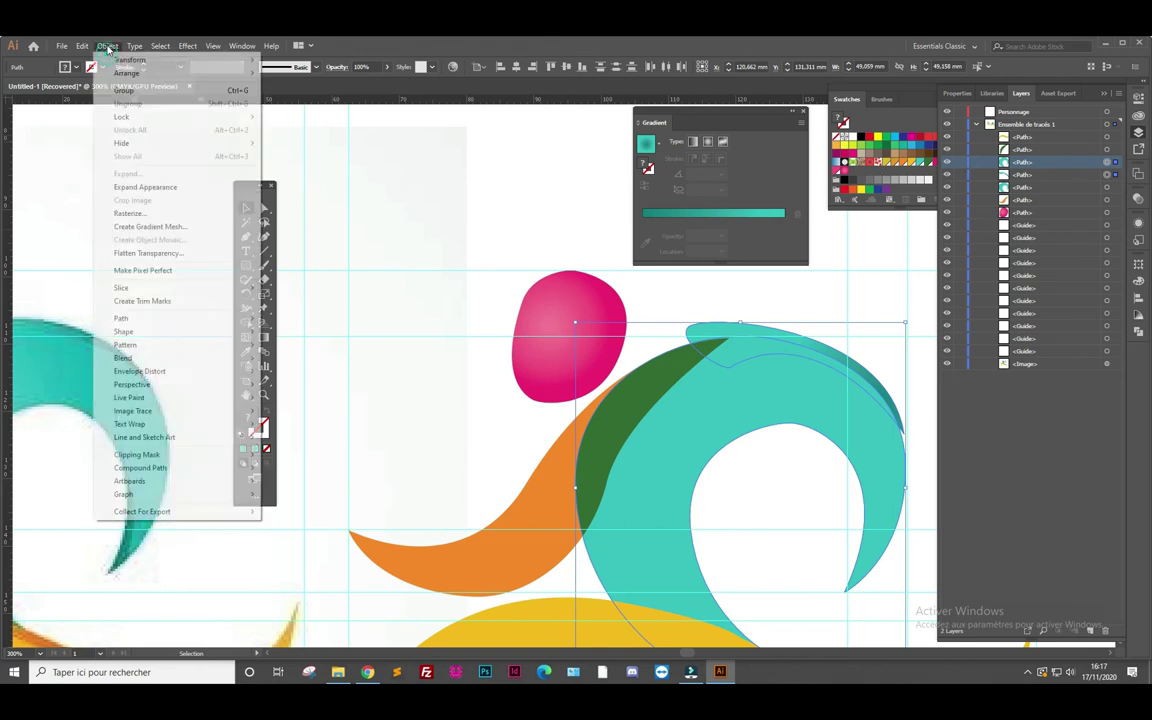
pyautogui.moveTo(137, 454)
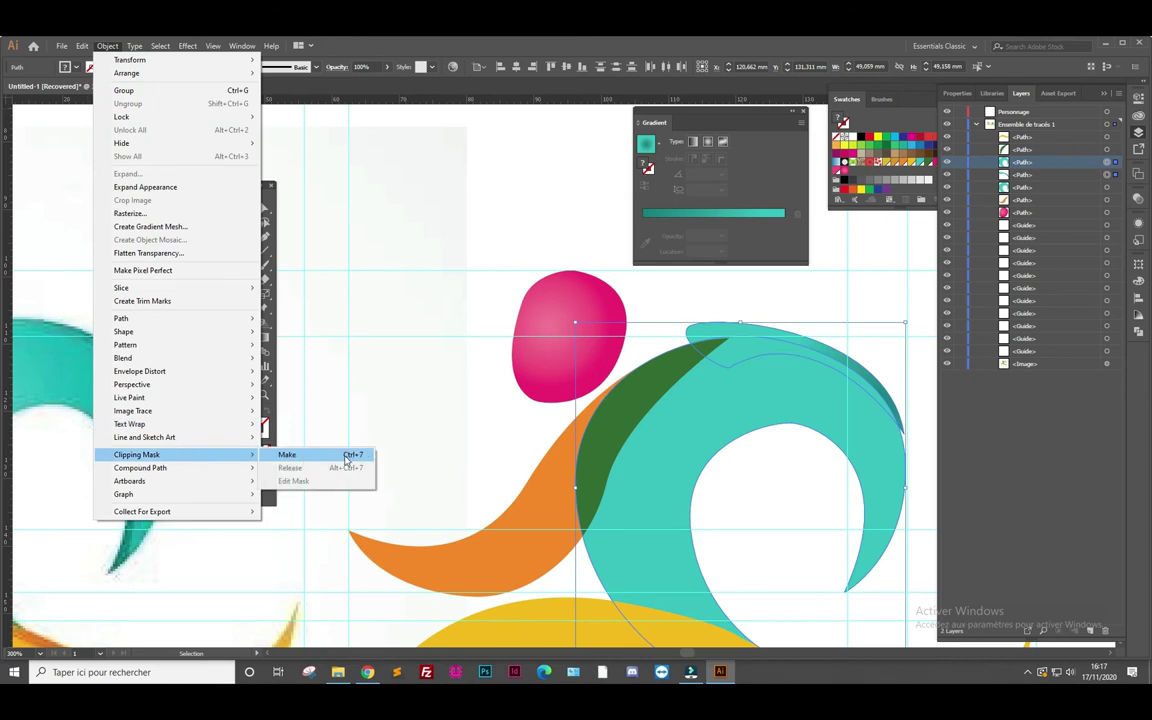
# Make the clipping mask, expand the Clip Group to inspect the clipped teal arc, then deselect
pyautogui.click(347, 456)
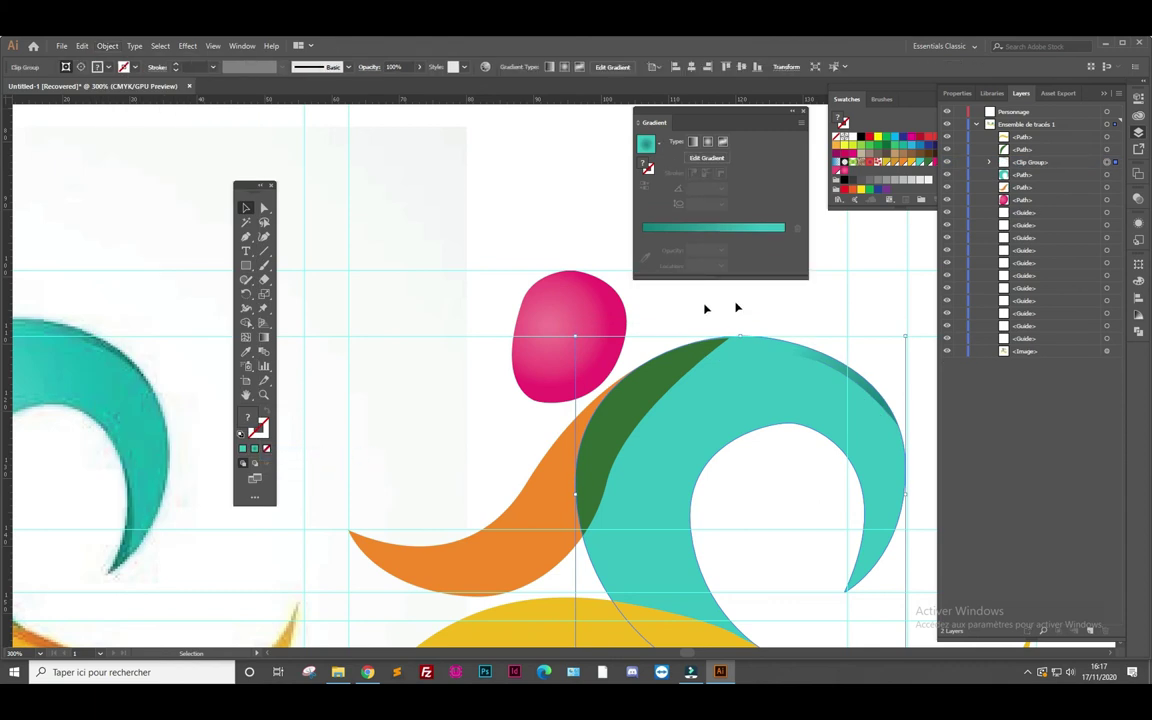
pyautogui.click(990, 163)
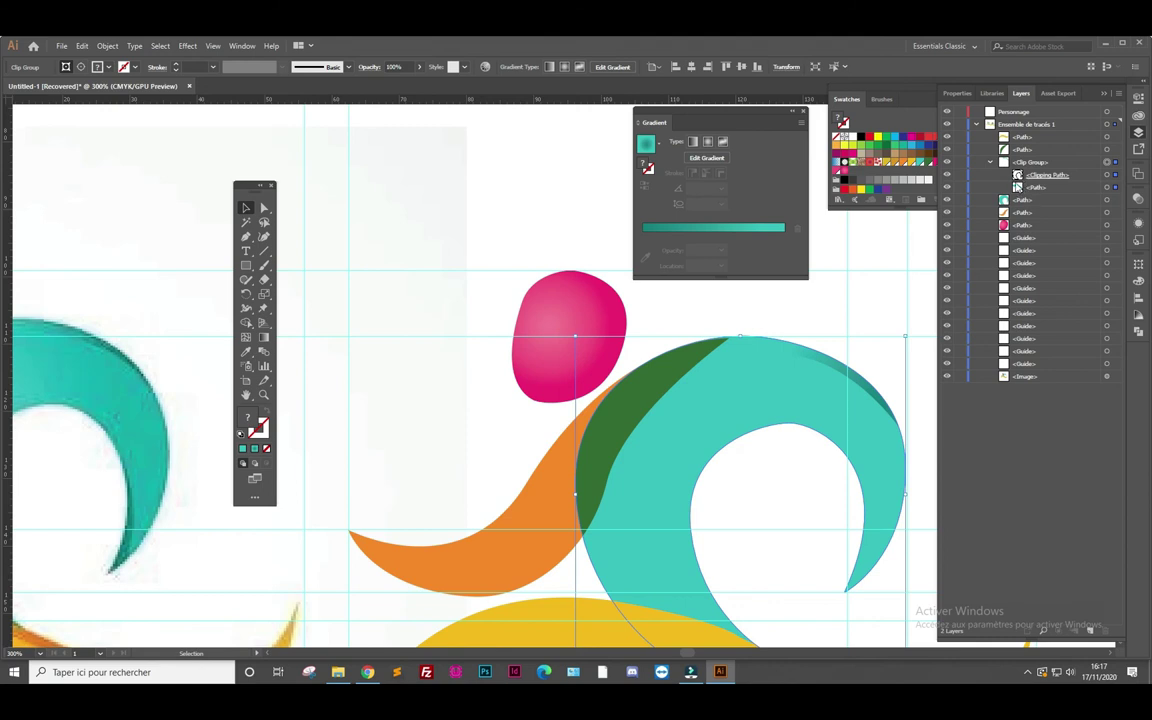
pyautogui.click(1109, 189)
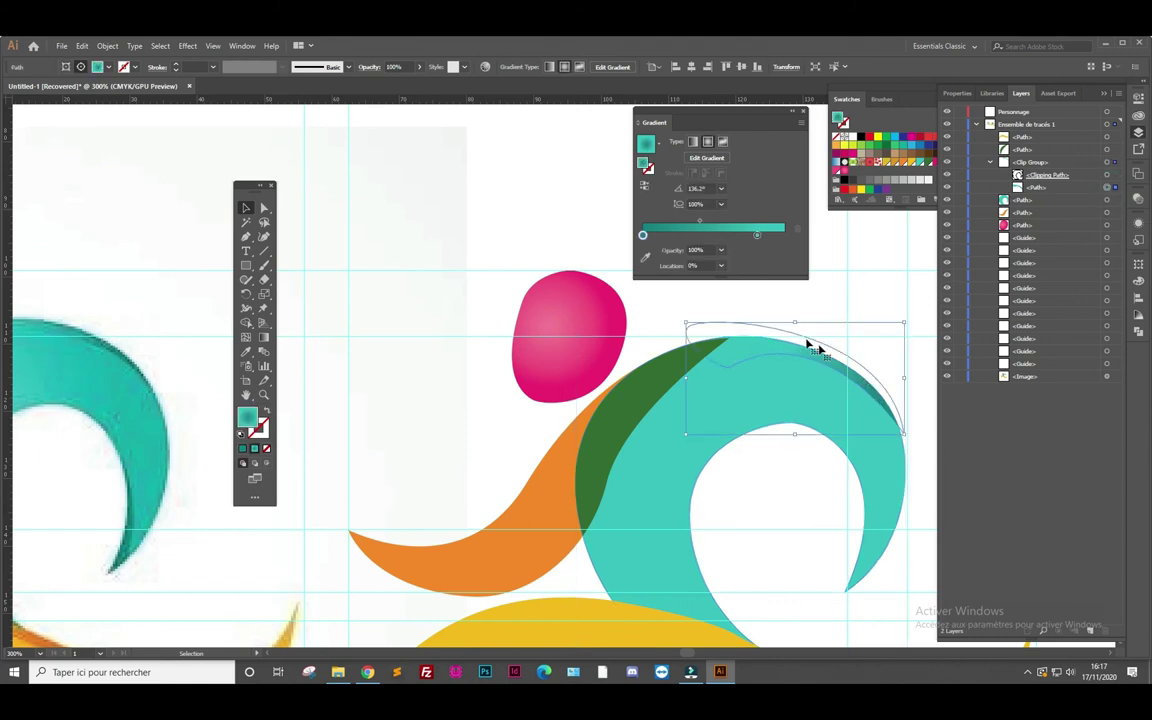
pyautogui.click(890, 304)
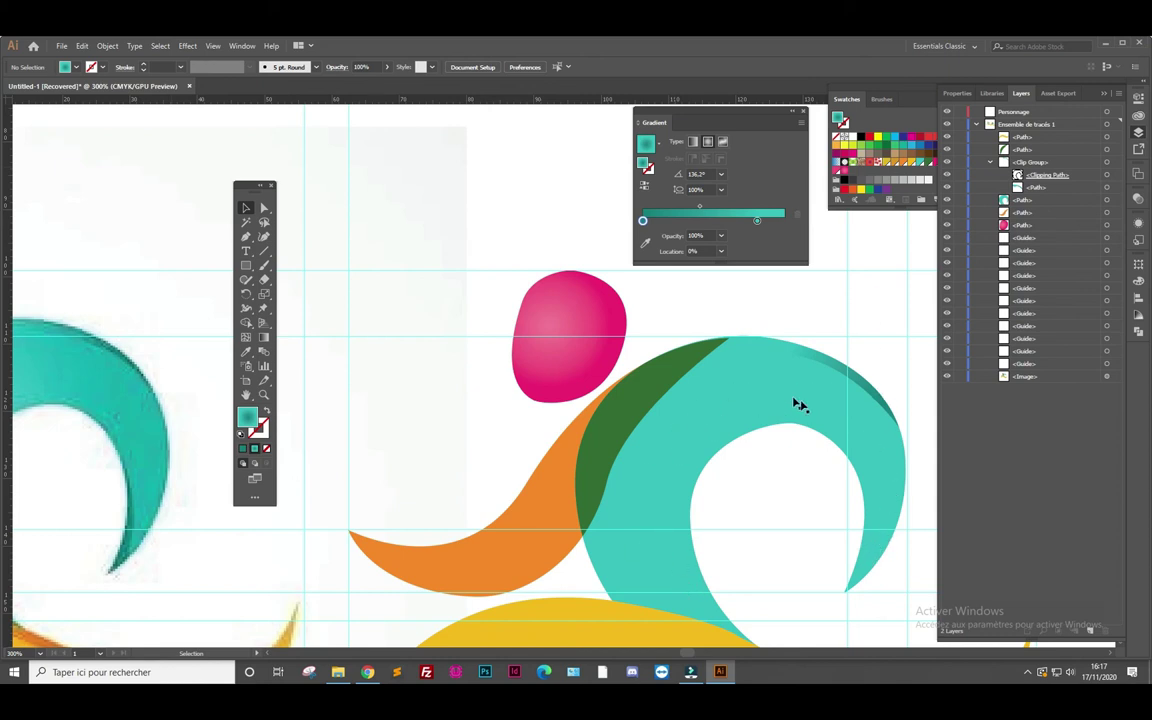
pyautogui.press('p')
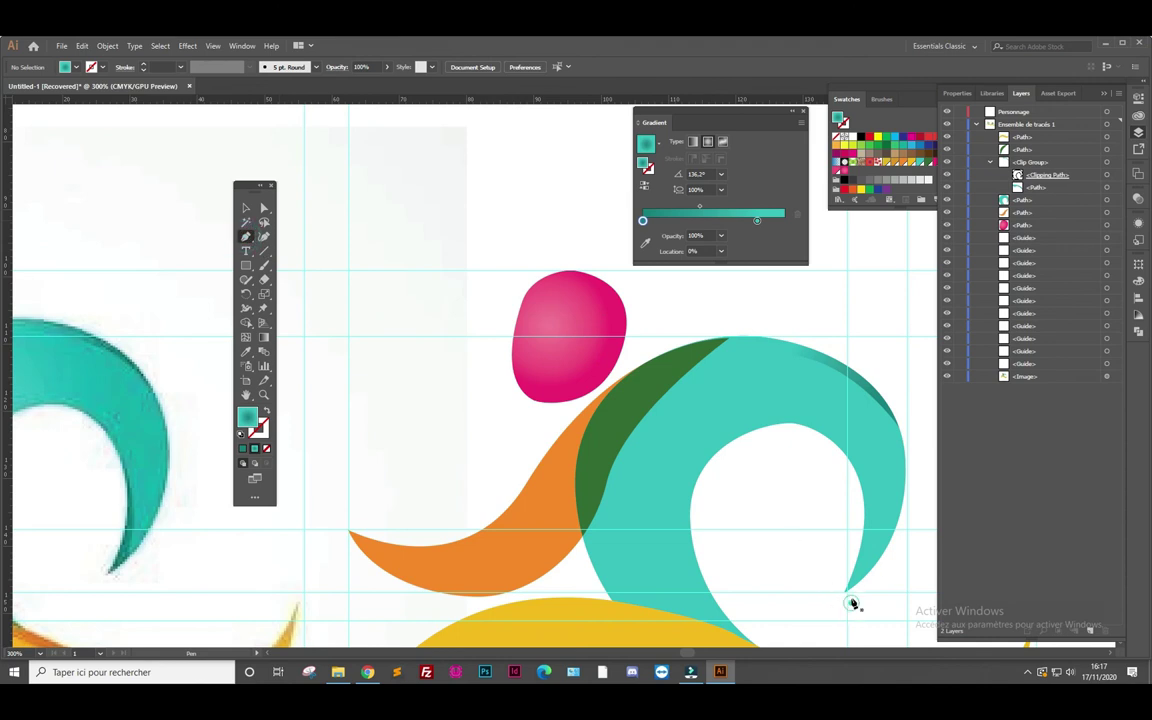
# Draw a closed shadow shape at the teal tail's inner tip and move it into the Clip Group
pyautogui.click(850, 601)
pyautogui.moveTo(851, 473); pyautogui.dragTo(805, 404)
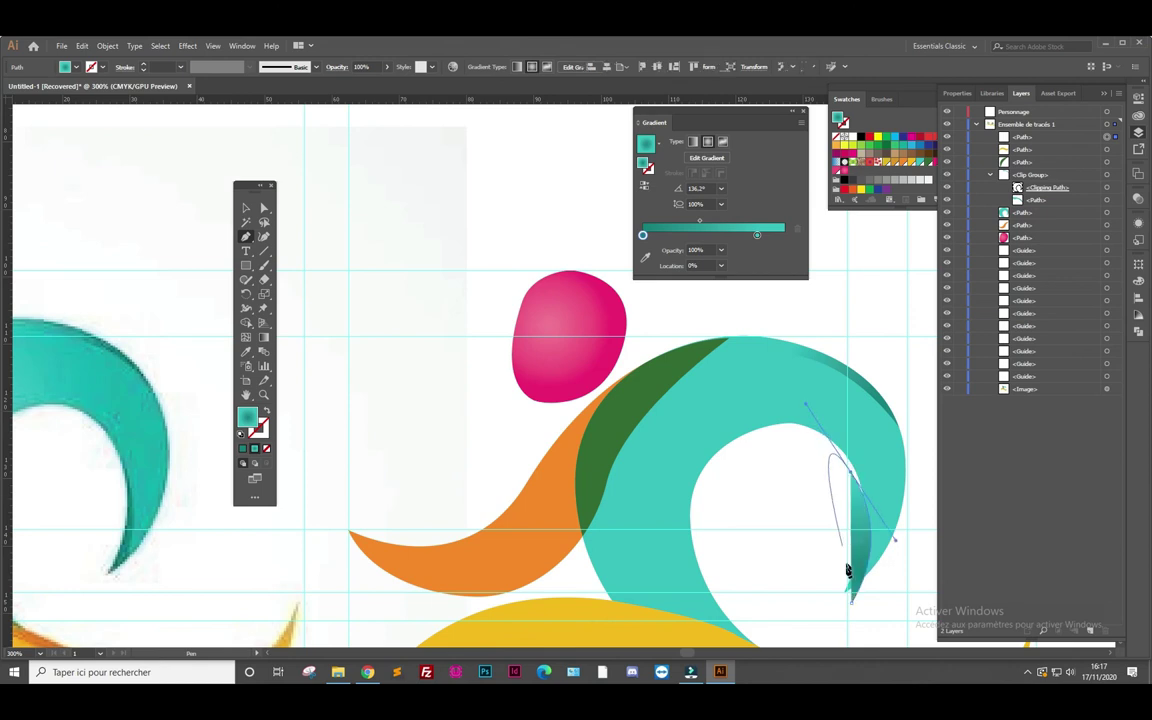
pyautogui.click(852, 476)
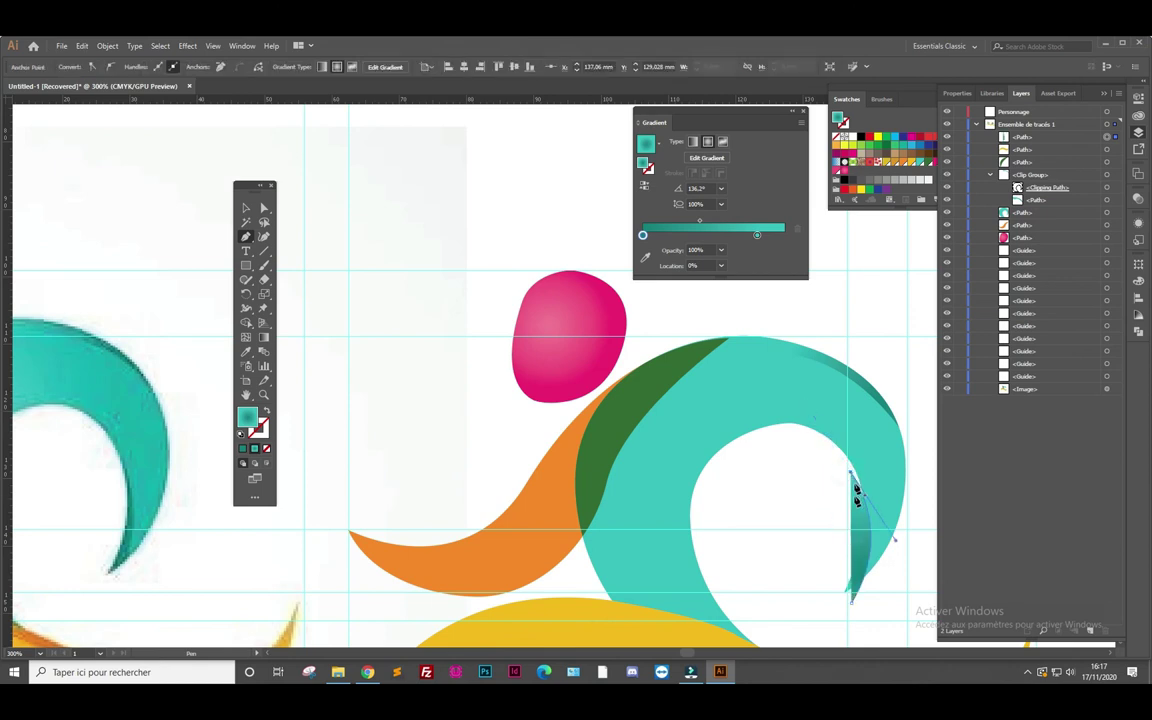
pyautogui.click(850, 606)
pyautogui.click(851, 606)
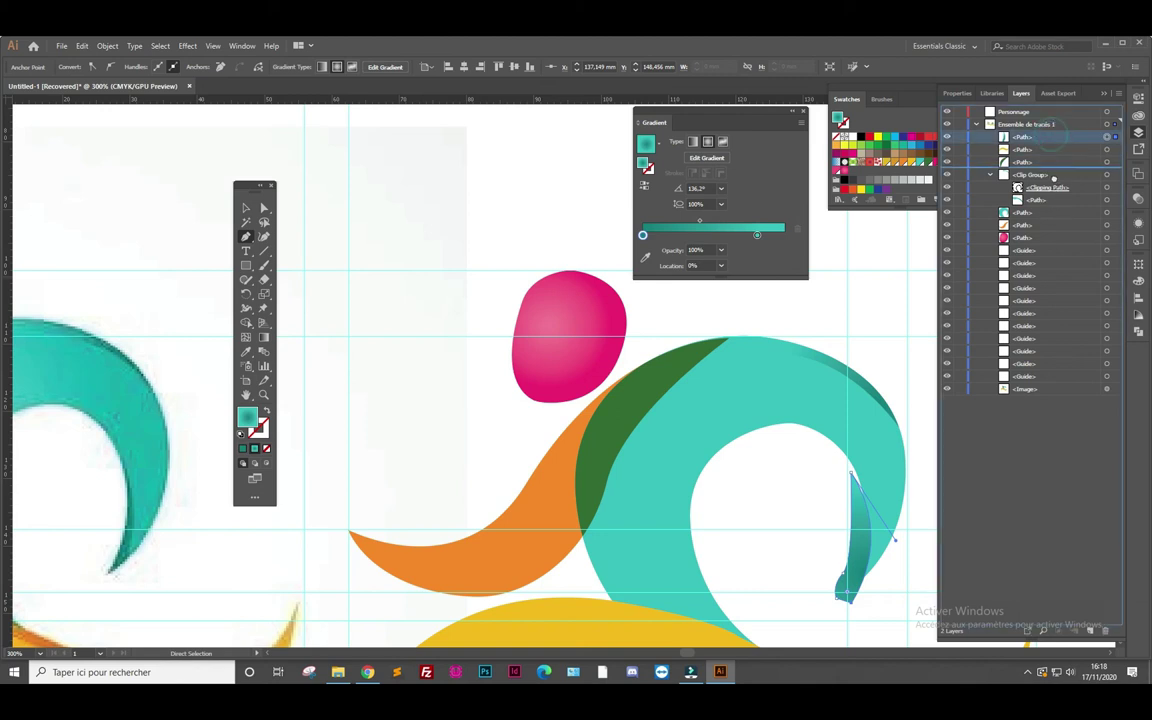
pyautogui.moveTo(1052, 139); pyautogui.dragTo(1053, 201)
# Select the orange arm path and duplicate it twice in the Layers panel
pyautogui.scroll(-2, 483, 424)
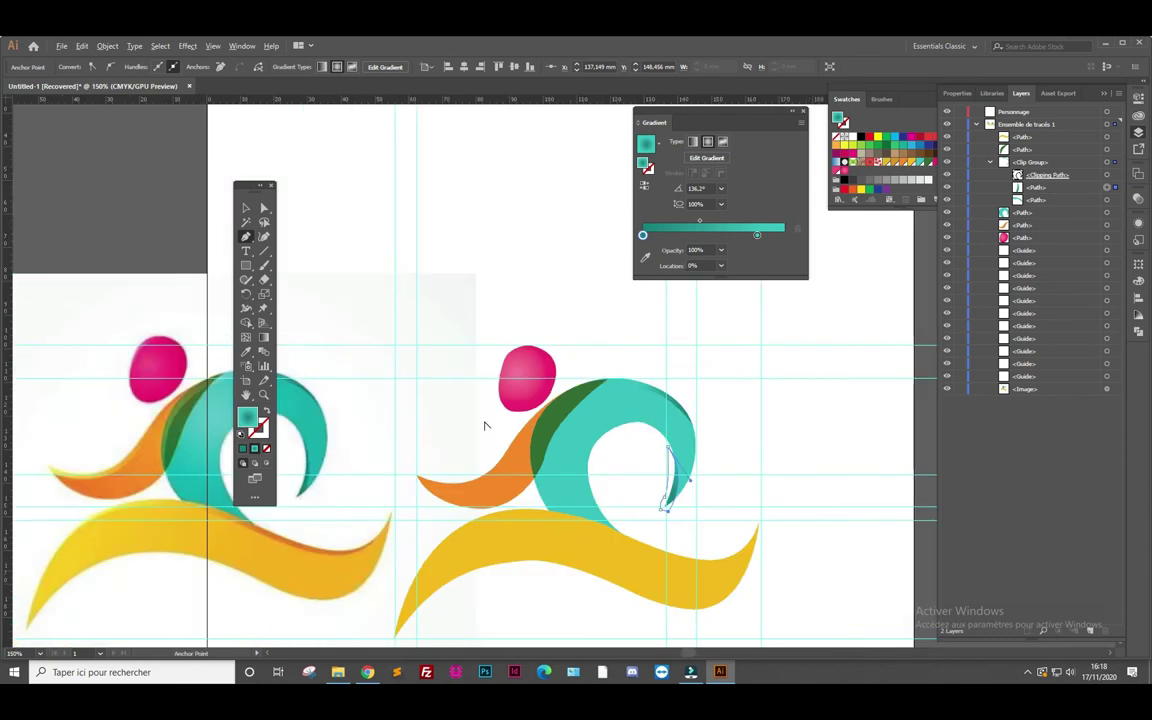
pyautogui.scroll(-2, 432, 442)
pyautogui.scroll(2, 450, 462)
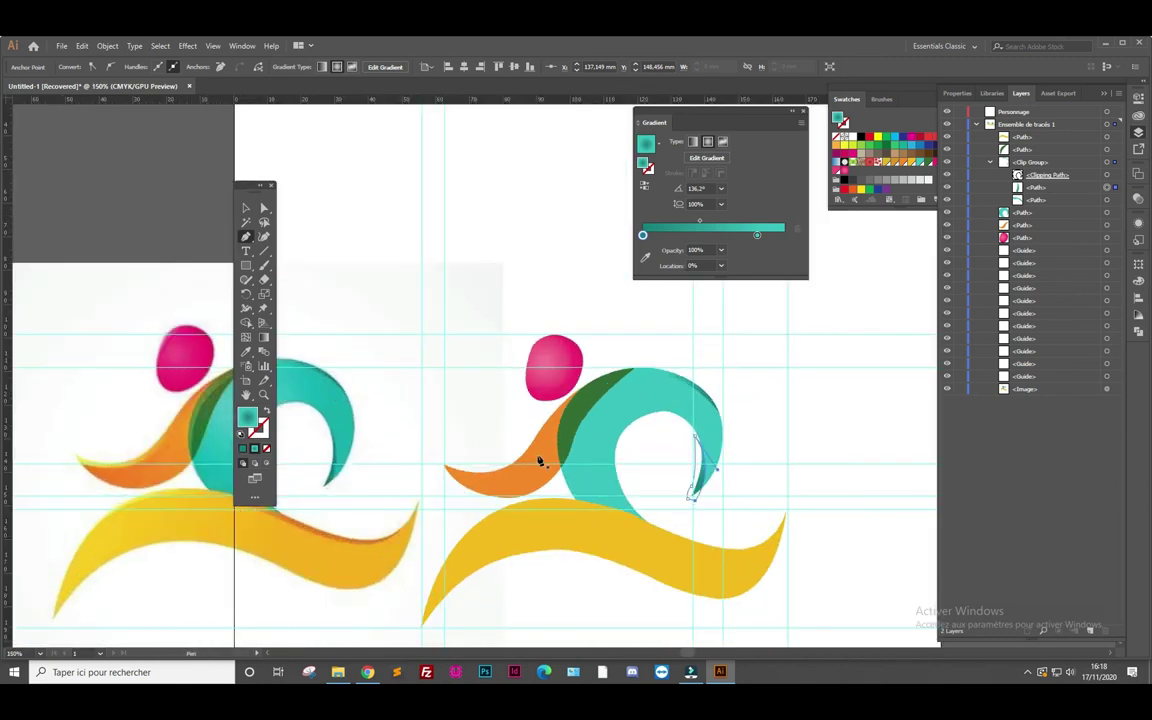
pyautogui.click(247, 210)
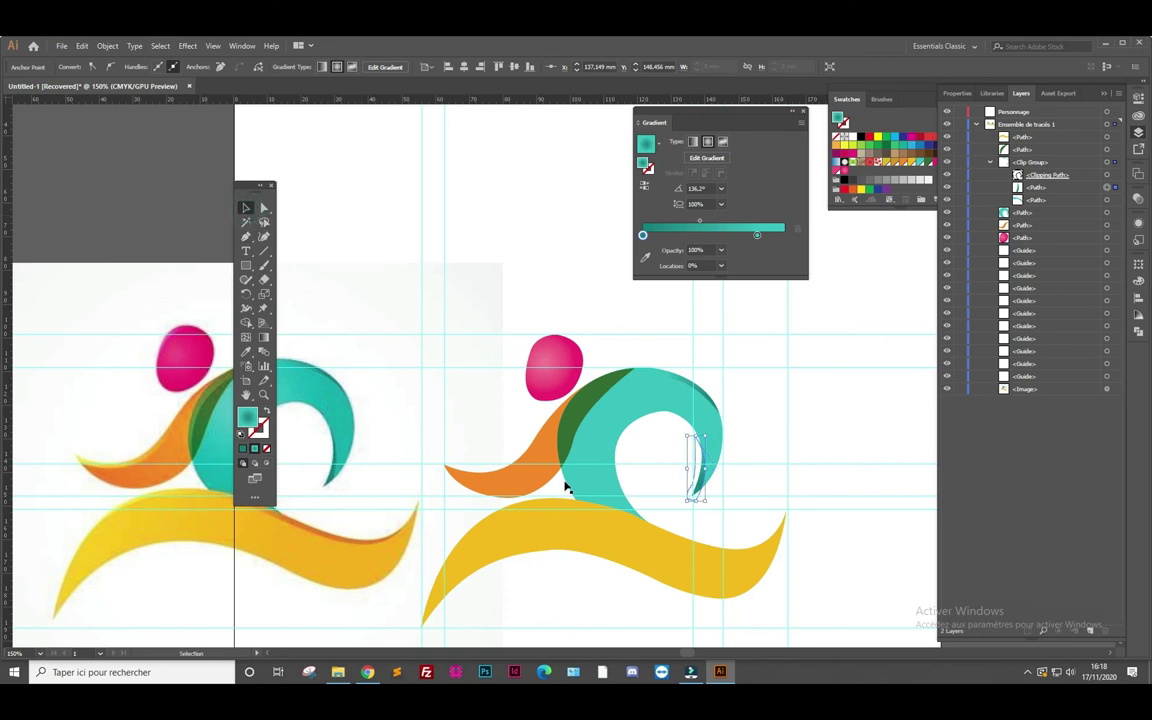
pyautogui.click(546, 457)
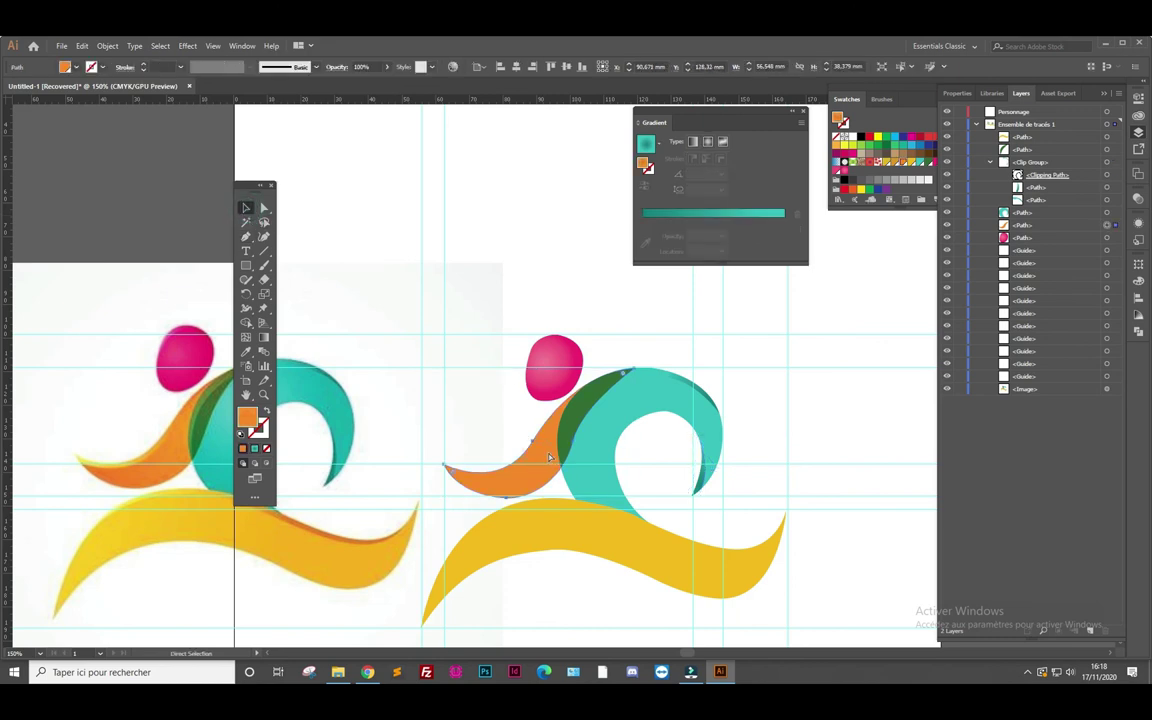
pyautogui.press('v')
pyautogui.click(1040, 137)
pyautogui.moveTo(1091, 623); pyautogui.dragTo(1090, 628)
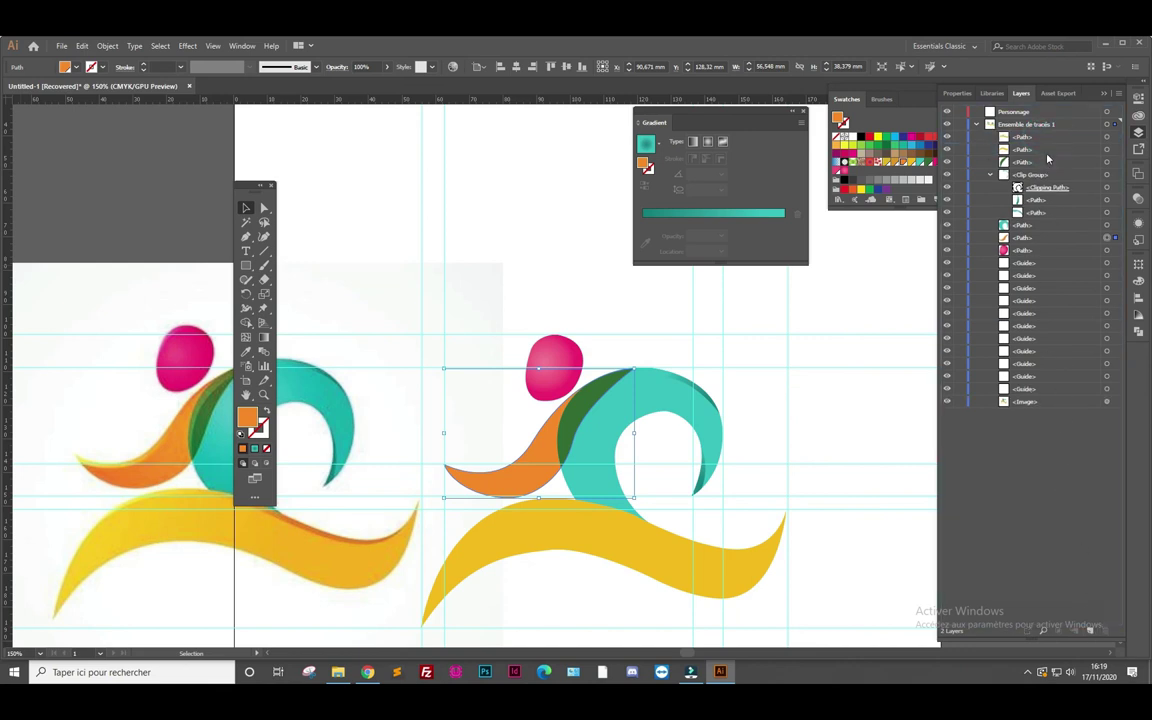
pyautogui.click(1052, 238)
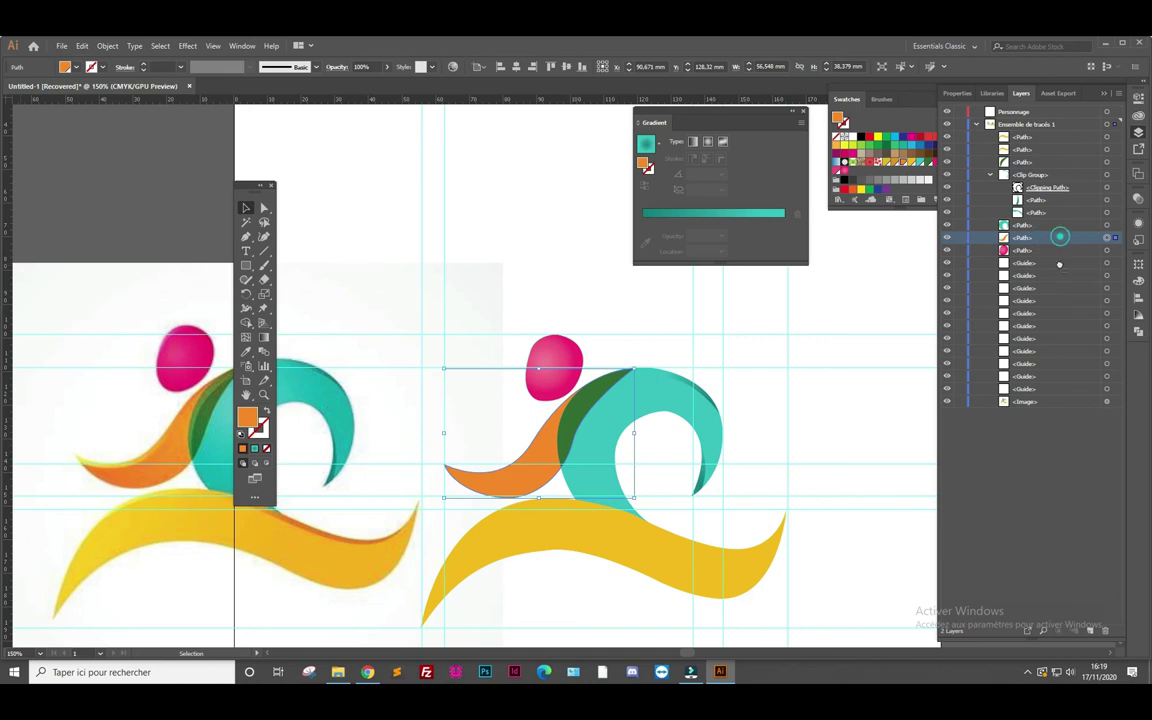
pyautogui.moveTo(1091, 626); pyautogui.dragTo(1091, 630)
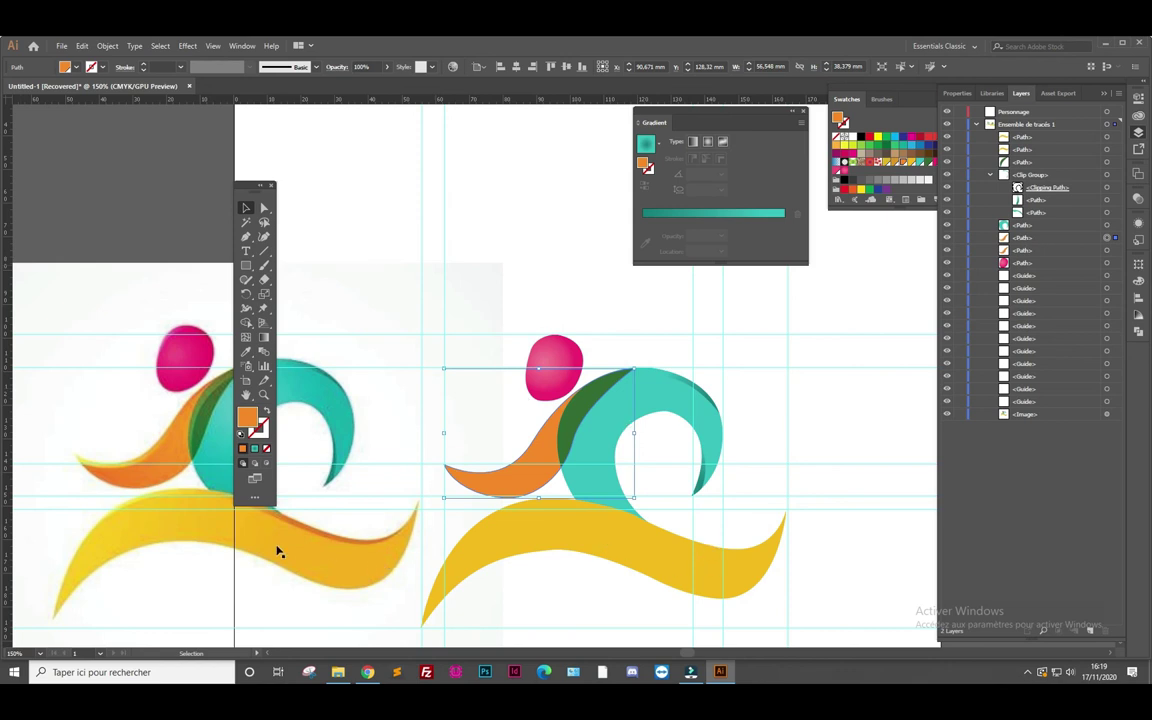
pyautogui.click(245, 236)
# Draw a pointed accent shape over the yellow swoosh's right tip and give it a teal gradient fill
pyautogui.click(784, 502)
pyautogui.moveTo(750, 551); pyautogui.dragTo(703, 568)
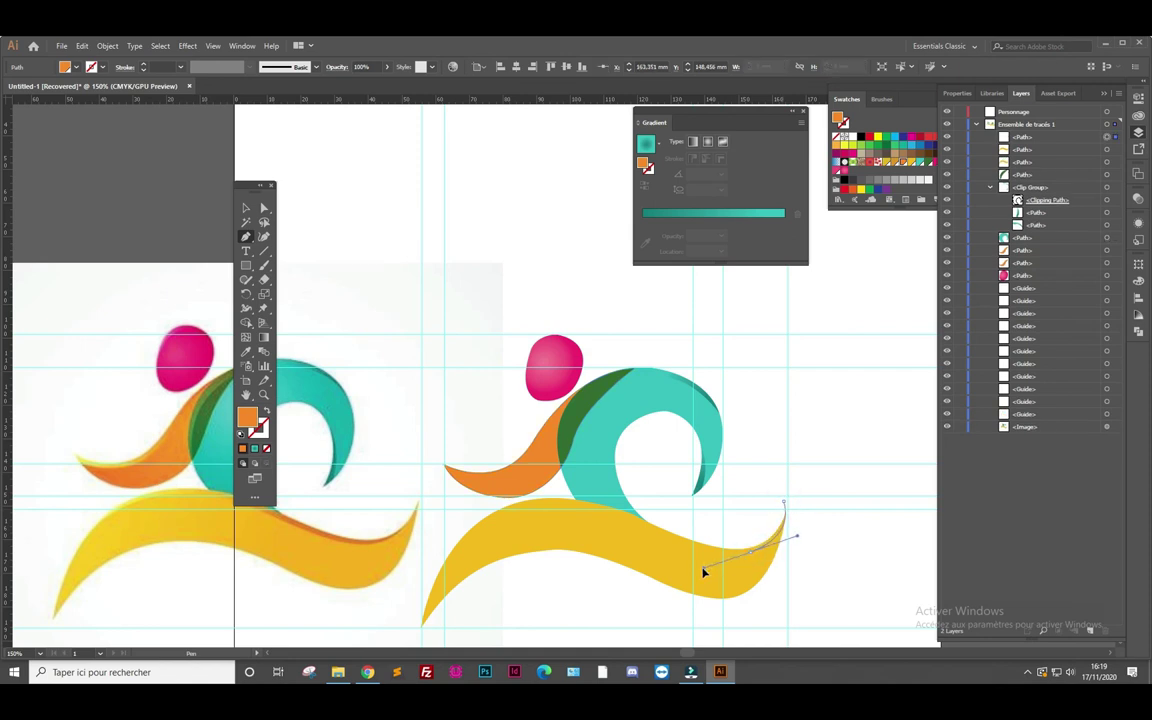
pyautogui.click(620, 525)
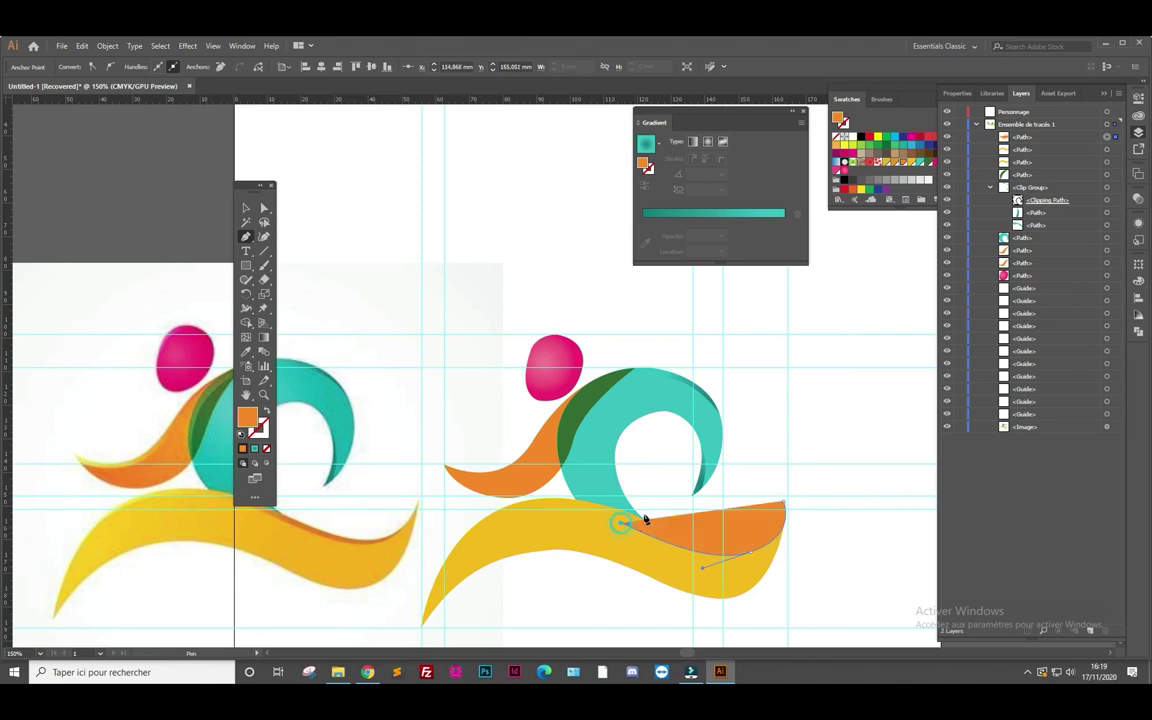
pyautogui.click(784, 503)
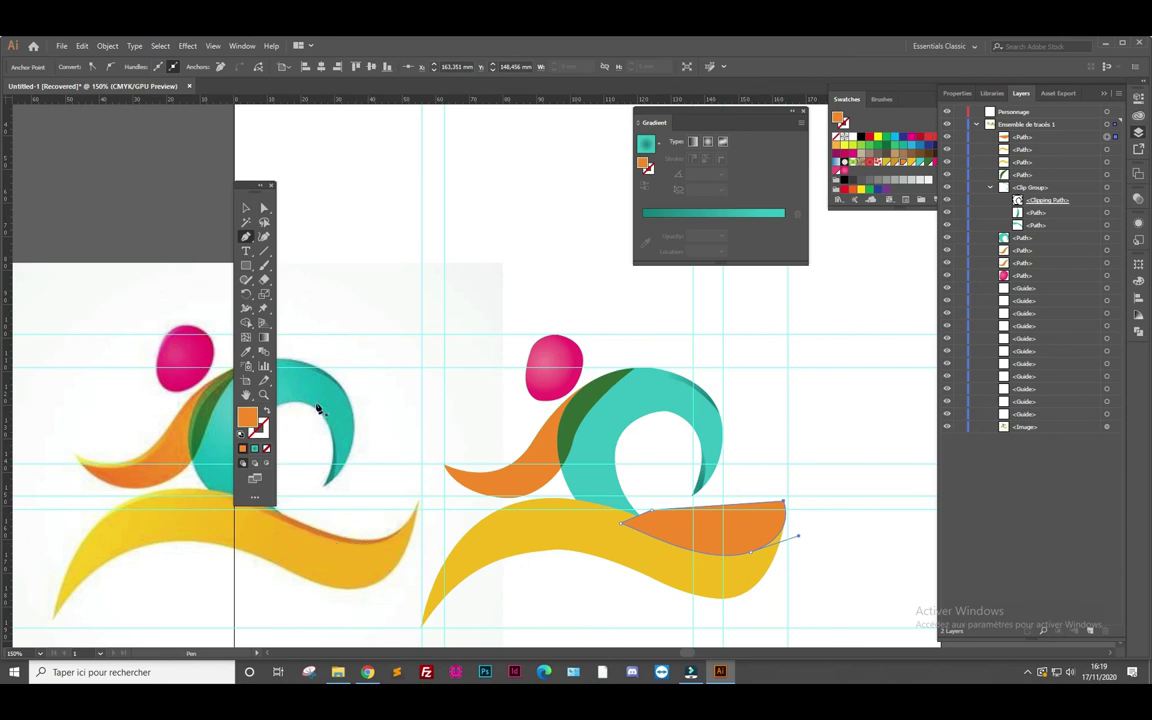
pyautogui.click(254, 450)
pyautogui.click(254, 450)
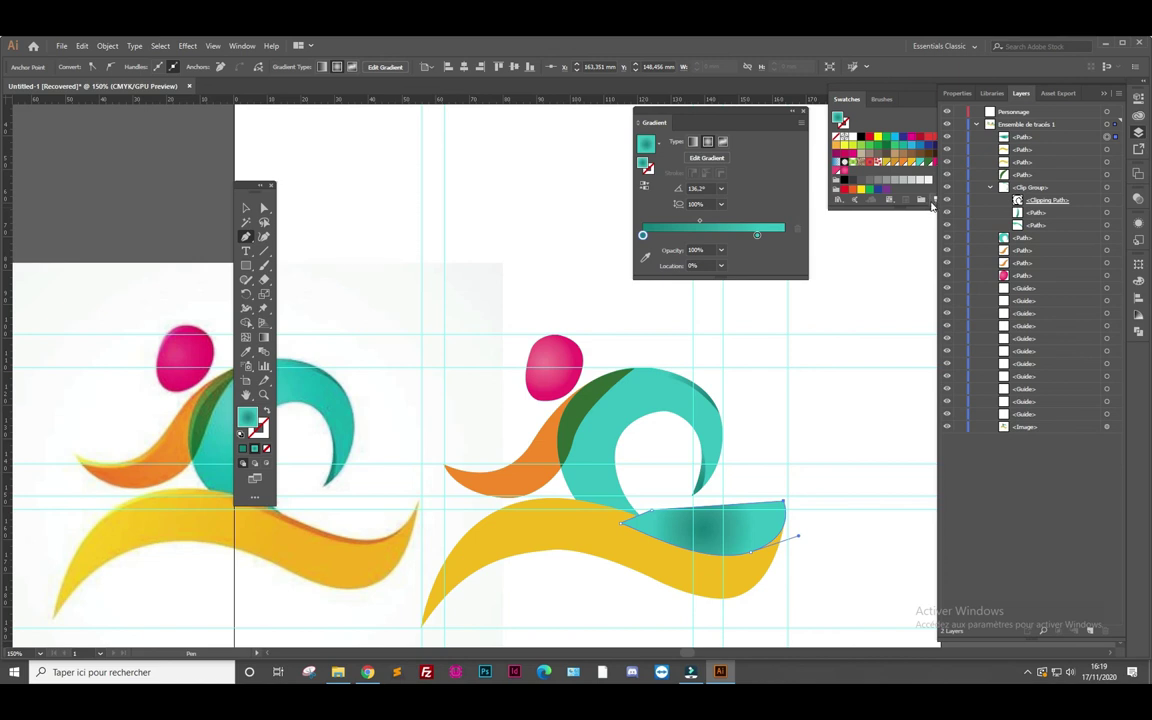
# Save the current teal gradient as a new swatch
pyautogui.click(905, 118)
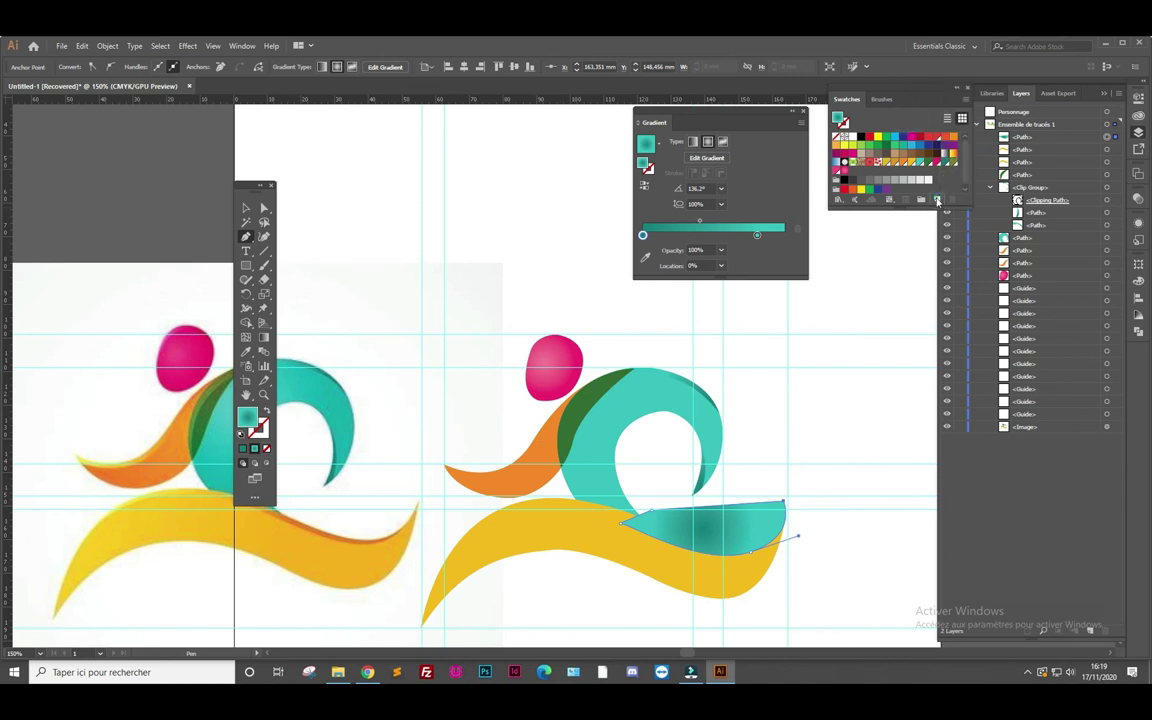
pyautogui.click(843, 178)
pyautogui.click(600, 371)
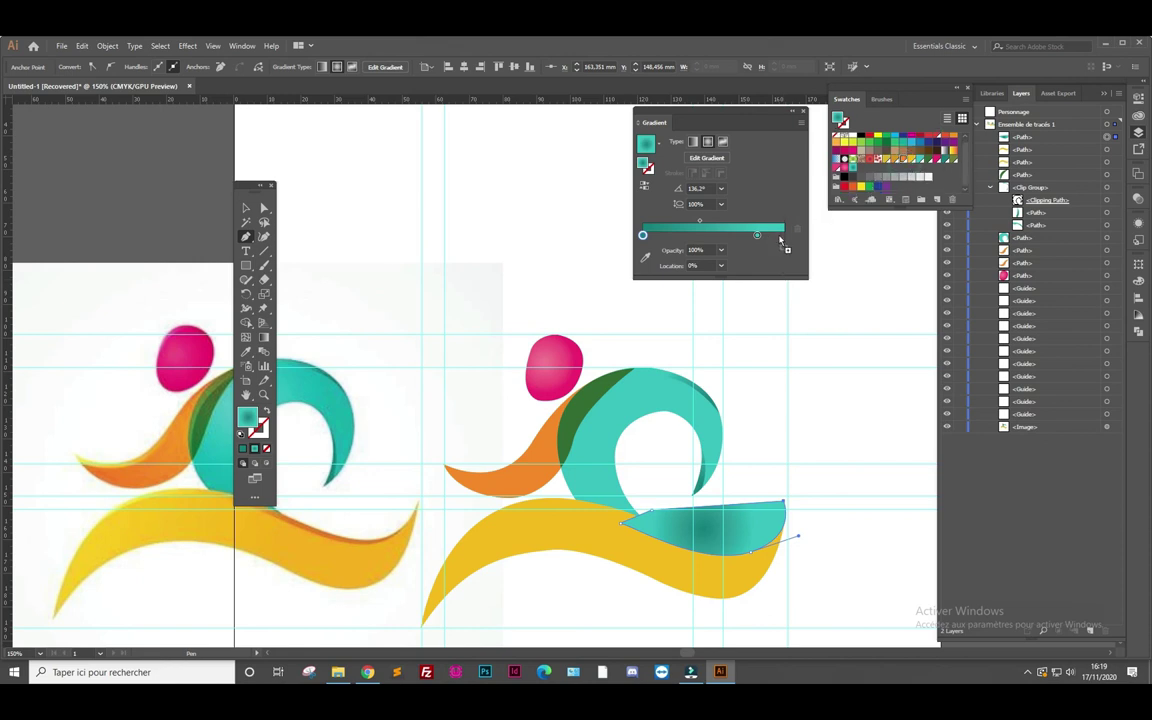
# Make both gradient stops orange and set the gradient type to Linear
pyautogui.moveTo(757, 238); pyautogui.dragTo(757, 237)
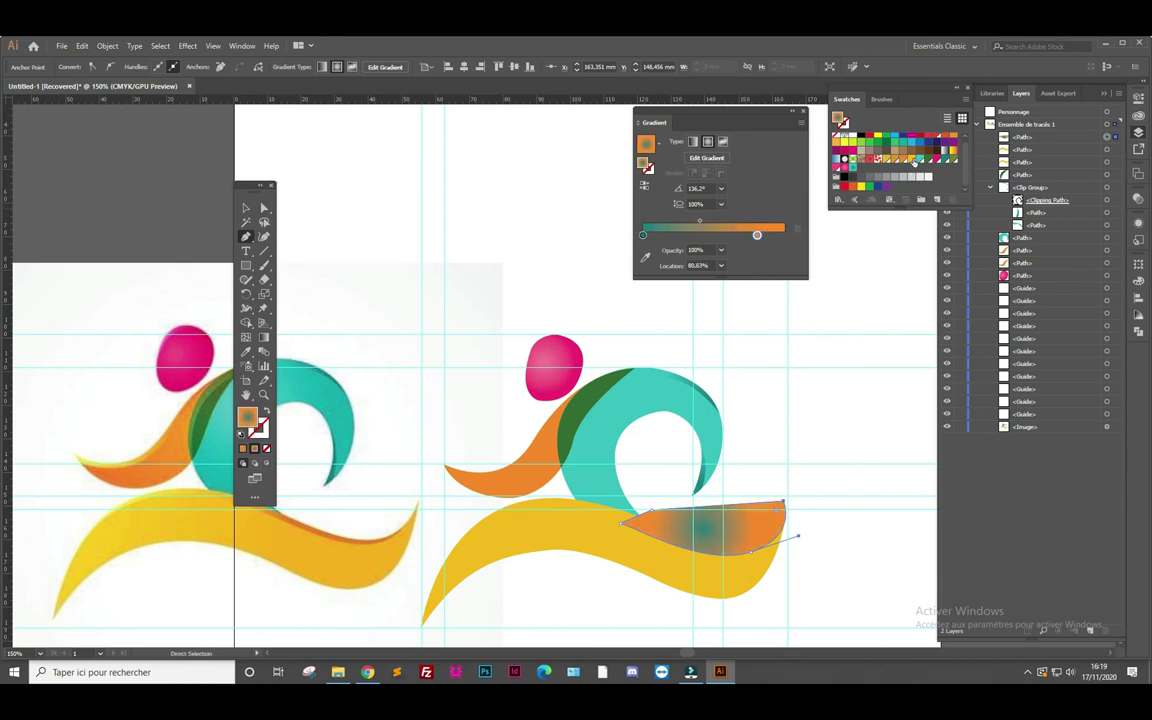
pyautogui.click(643, 235)
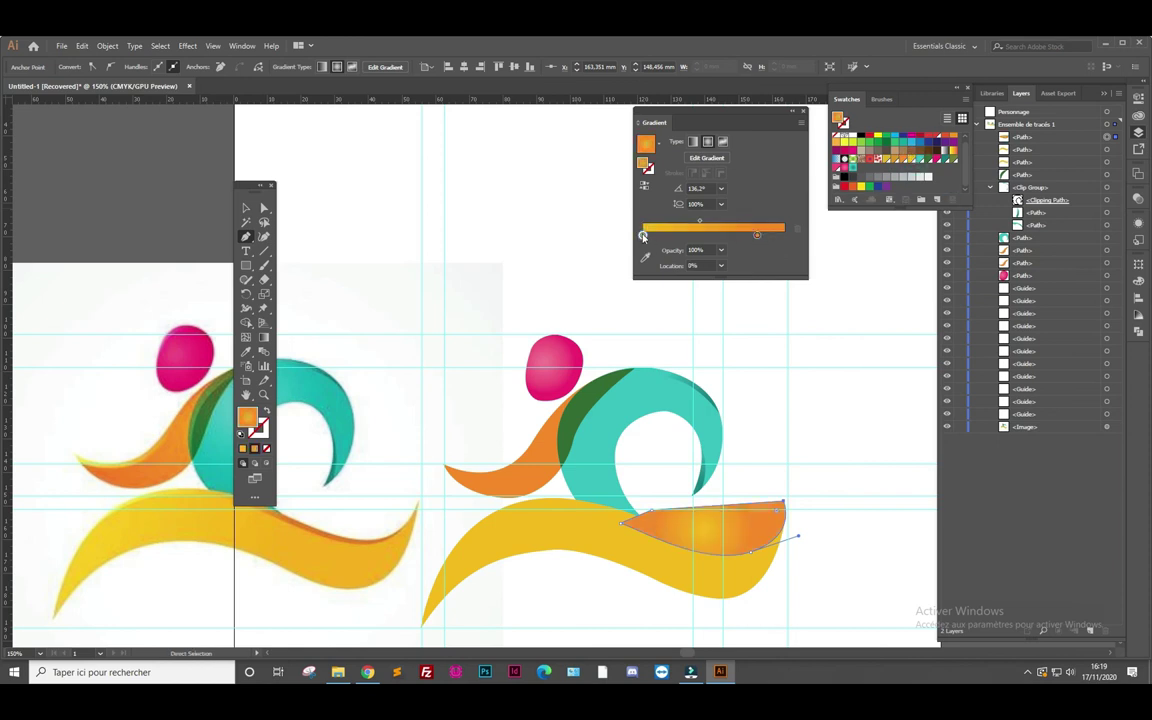
pyautogui.click(692, 142)
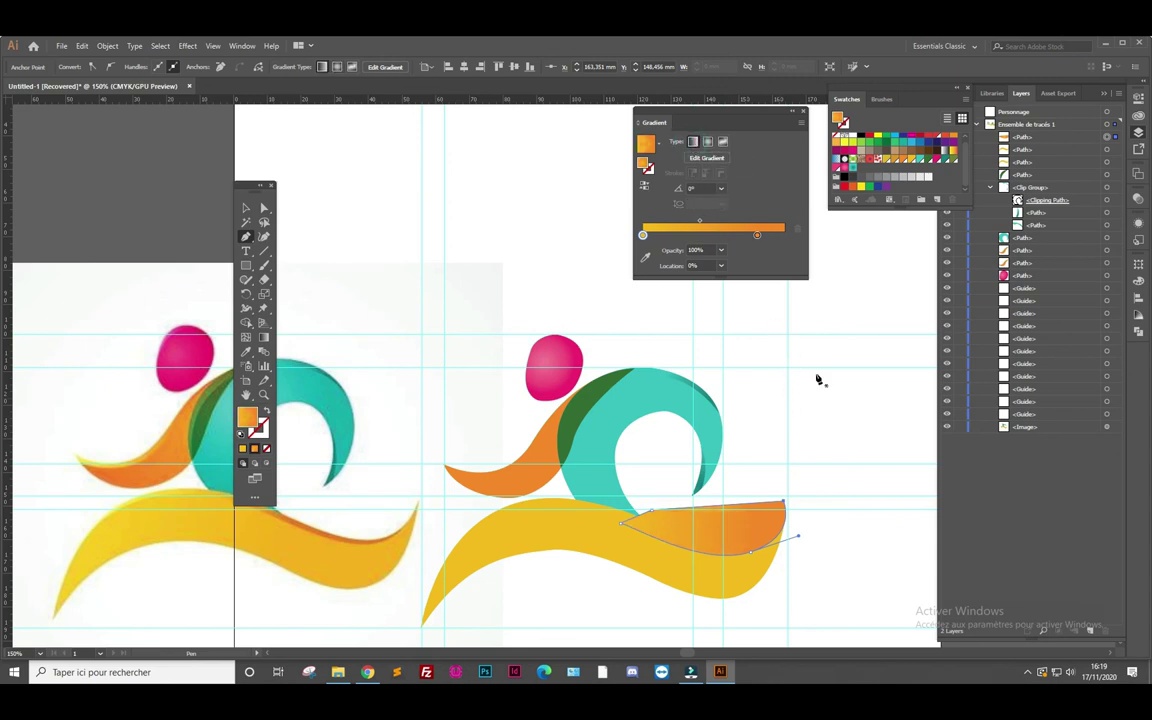
# Drag the Gradient tool across the accent to angle its gradient about 13° toward the tip
pyautogui.click(263, 338)
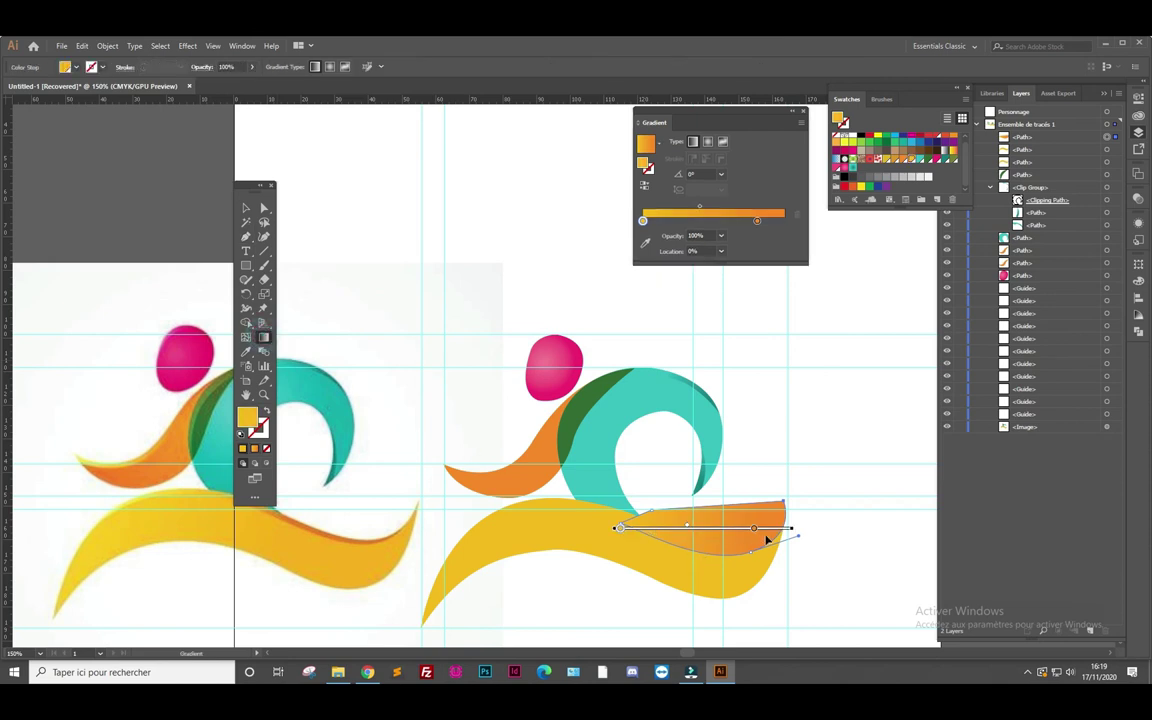
pyautogui.moveTo(706, 545)
pyautogui.mouseDown()
pyautogui.moveTo(815, 522)
pyautogui.moveTo(683, 534)
pyautogui.moveTo(790, 525)
pyautogui.moveTo(790, 515)
pyautogui.mouseUp()
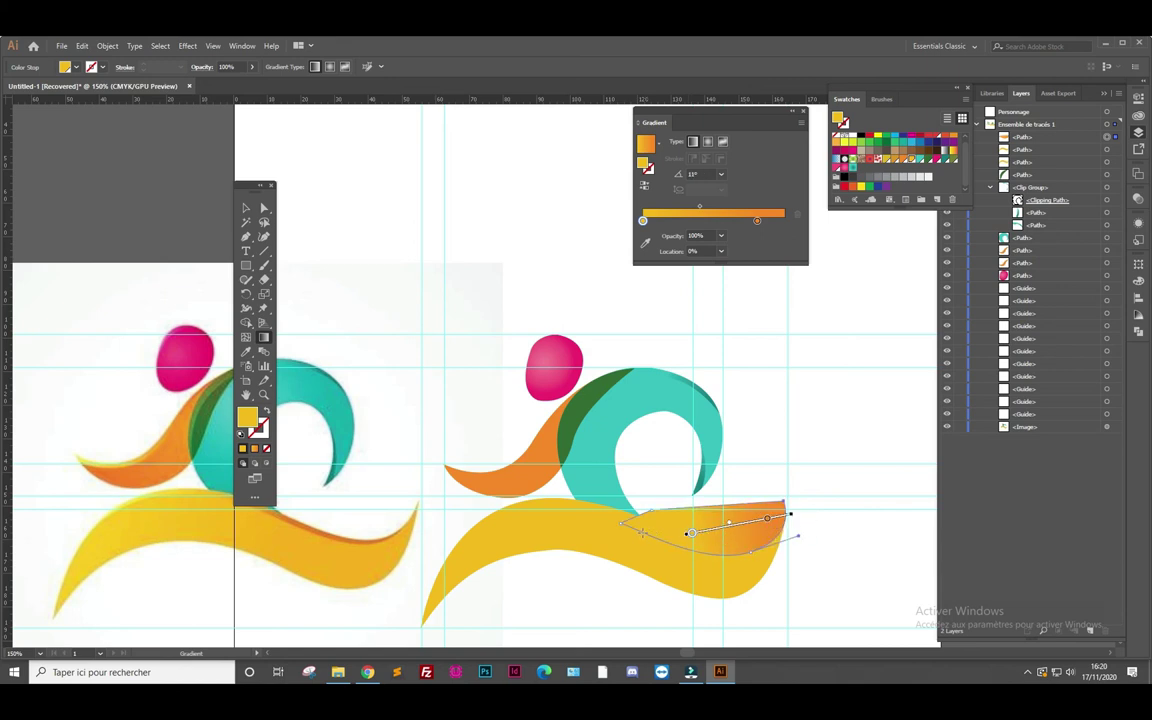
pyautogui.moveTo(636, 533); pyautogui.dragTo(719, 535)
# Clip the orange gradient accent inside the yellow swoosh with Ctrl+7, redoing the selection after one undo
pyautogui.moveTo(636, 527); pyautogui.dragTo(718, 528)
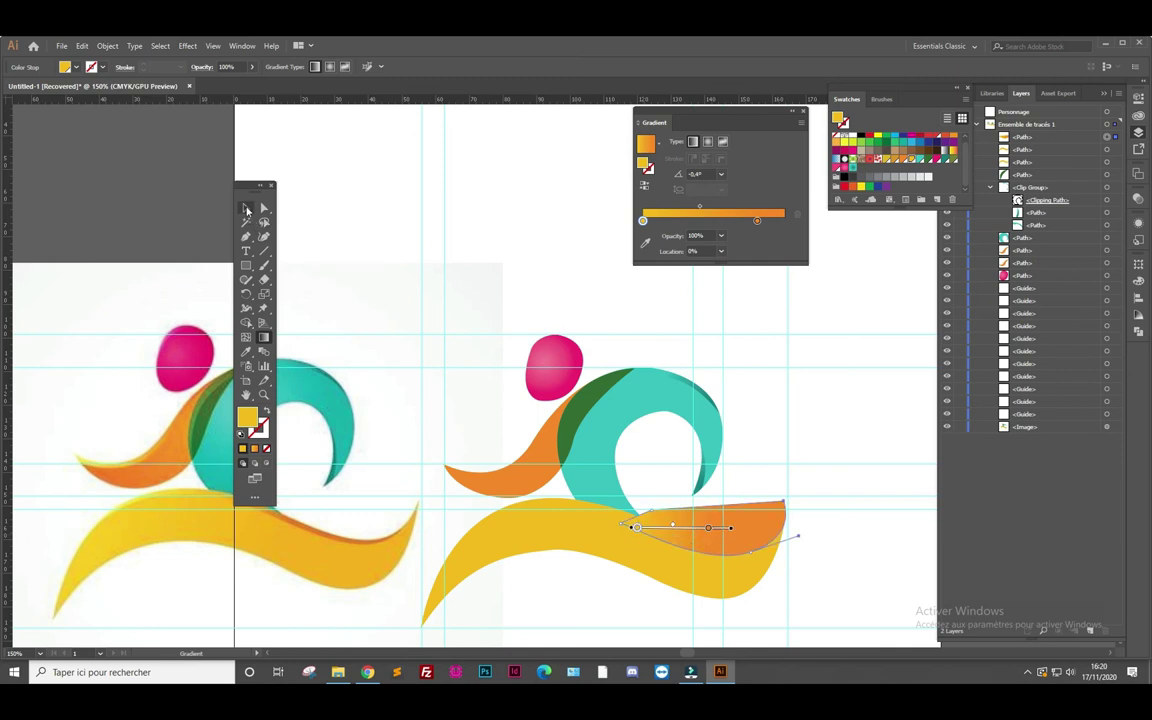
pyautogui.press('v')
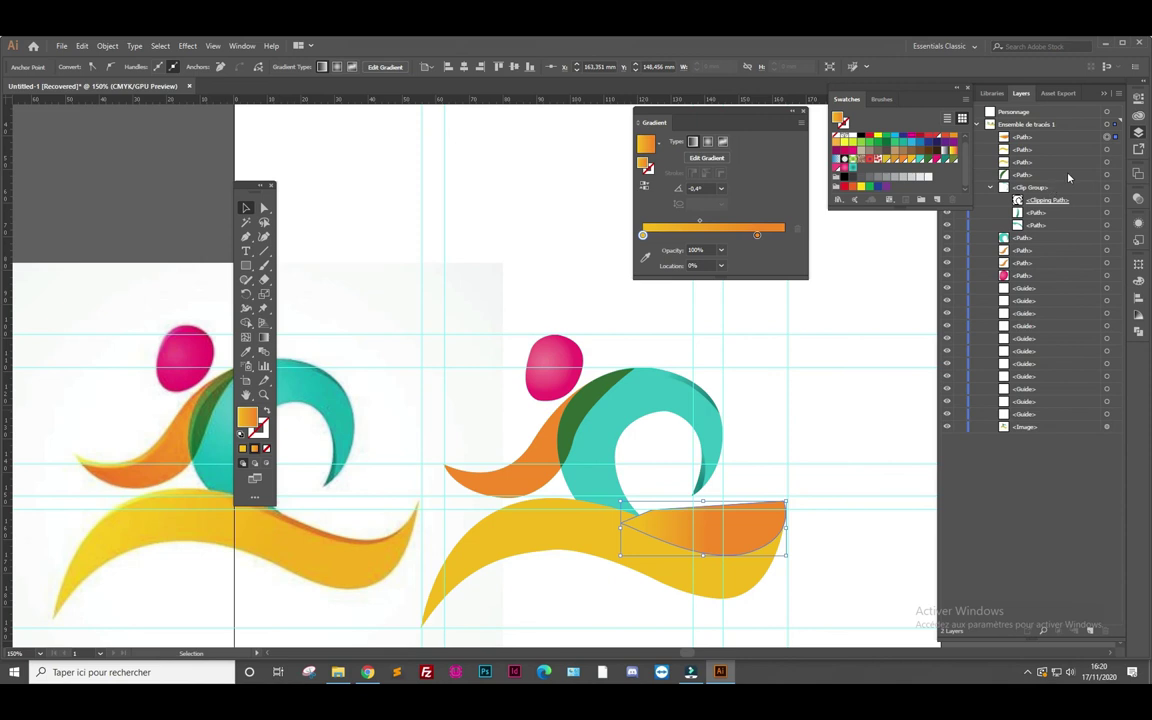
pyautogui.click(1063, 150)
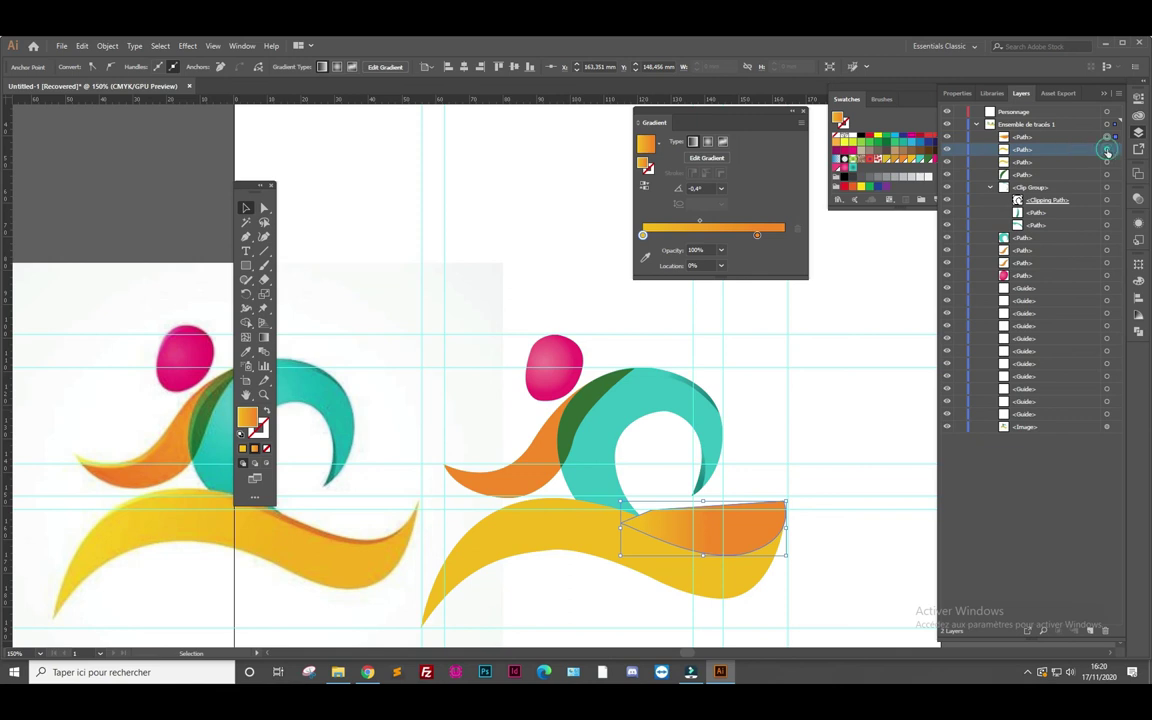
pyautogui.click(1107, 150)
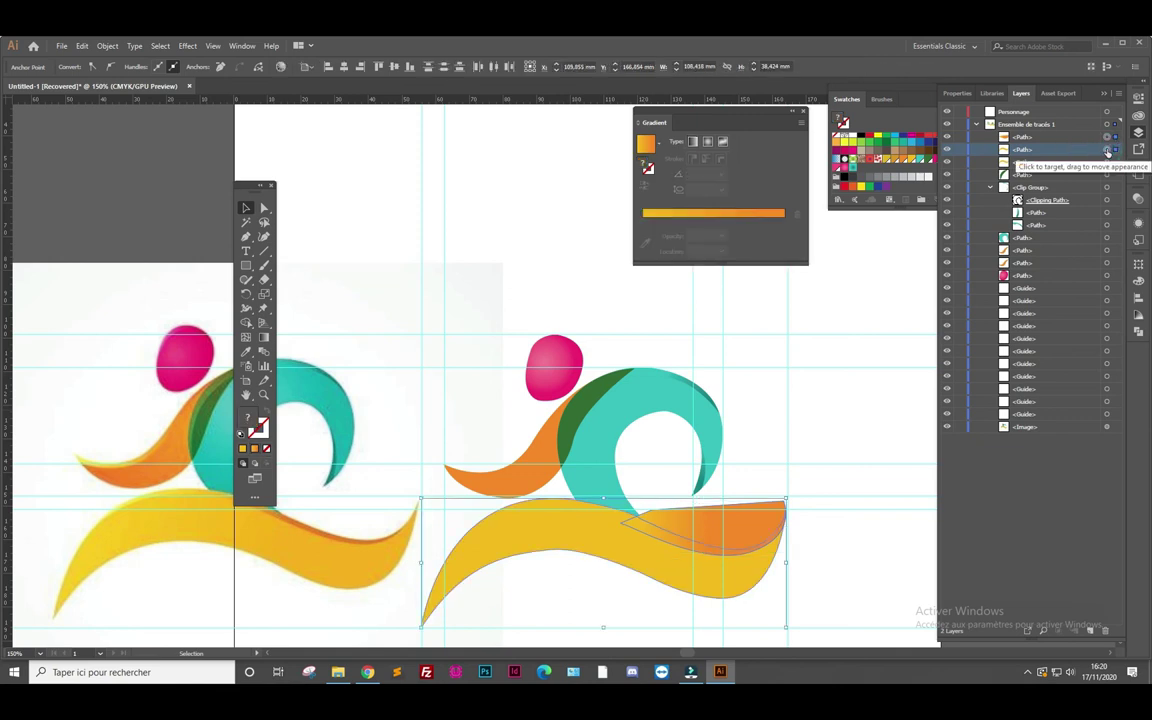
pyautogui.hotkey('ctrl', '7')
pyautogui.hotkey('ctrl', 'z')
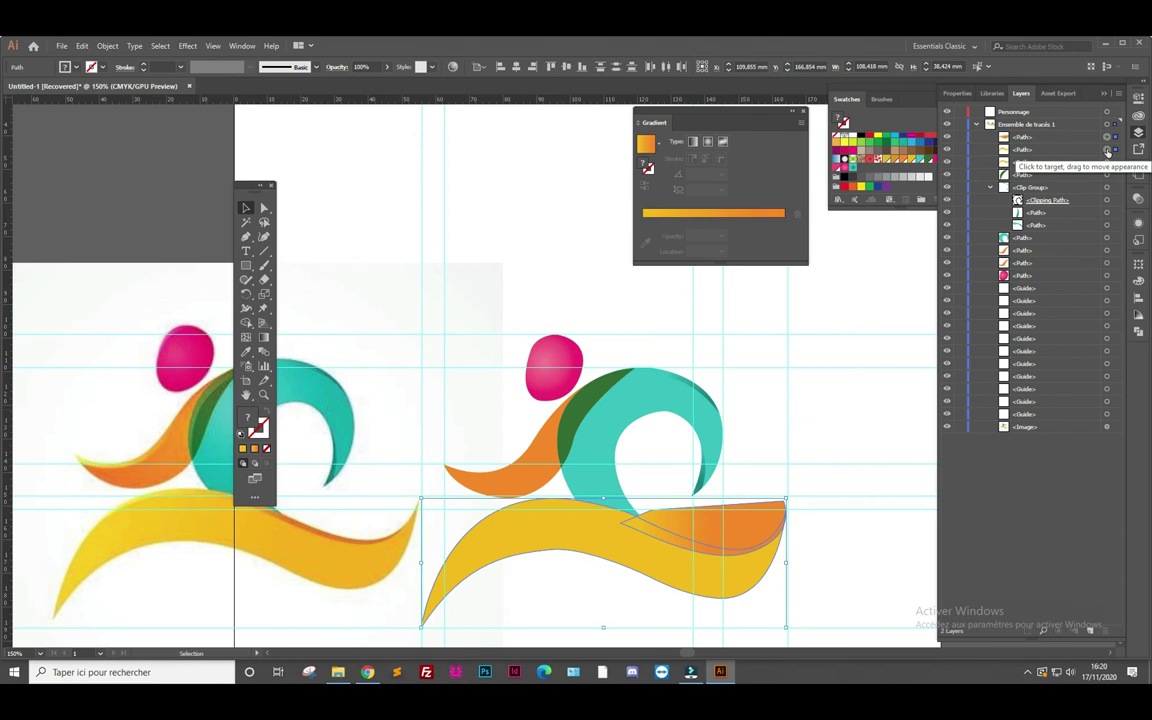
pyautogui.click(1075, 138)
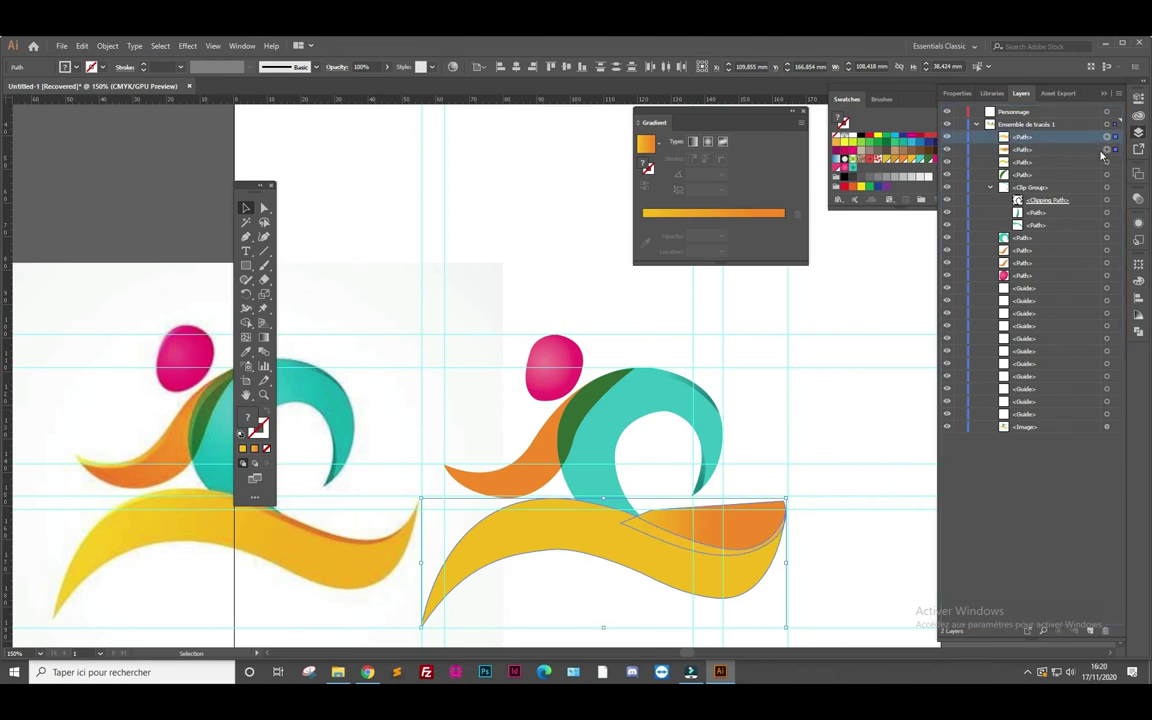
pyautogui.hotkey('ctrl', '7')
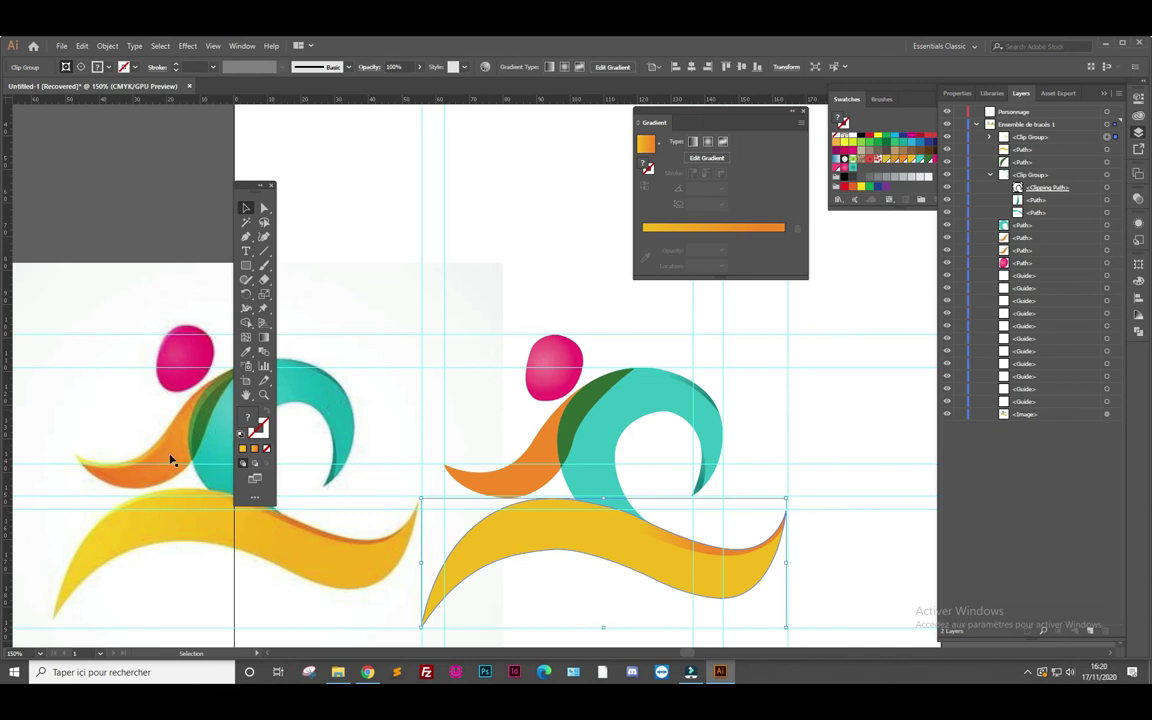
# Reshape the orange arm's accent curve and angle its gradient diagonally across the arm
pyautogui.press('p')
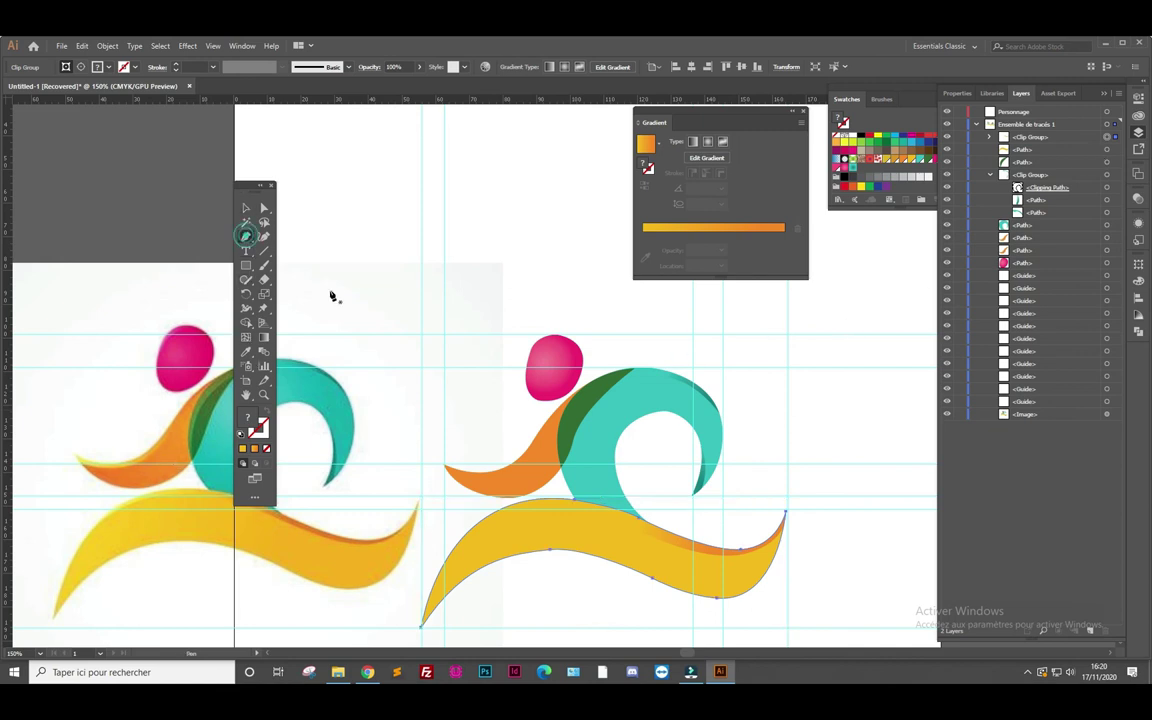
pyautogui.keyDown('ctrl'); pyautogui.click(434, 460); pyautogui.keyUp('ctrl')
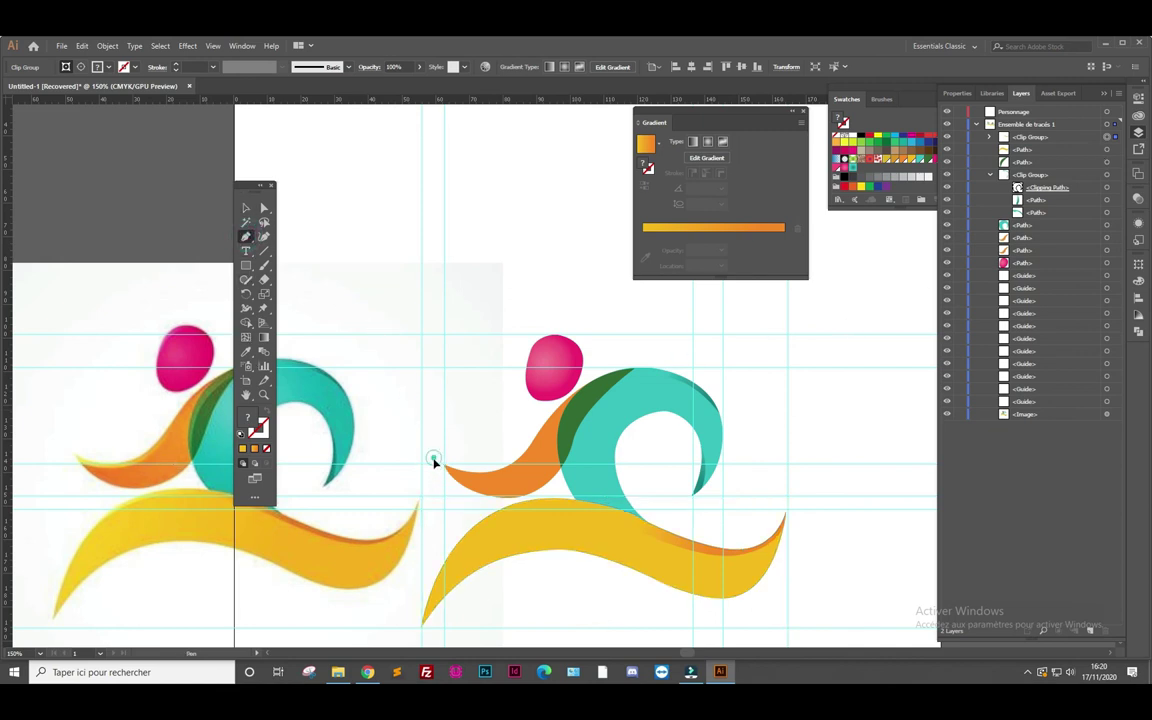
pyautogui.keyDown('ctrl'); pyautogui.click(437, 463); pyautogui.keyUp('ctrl')
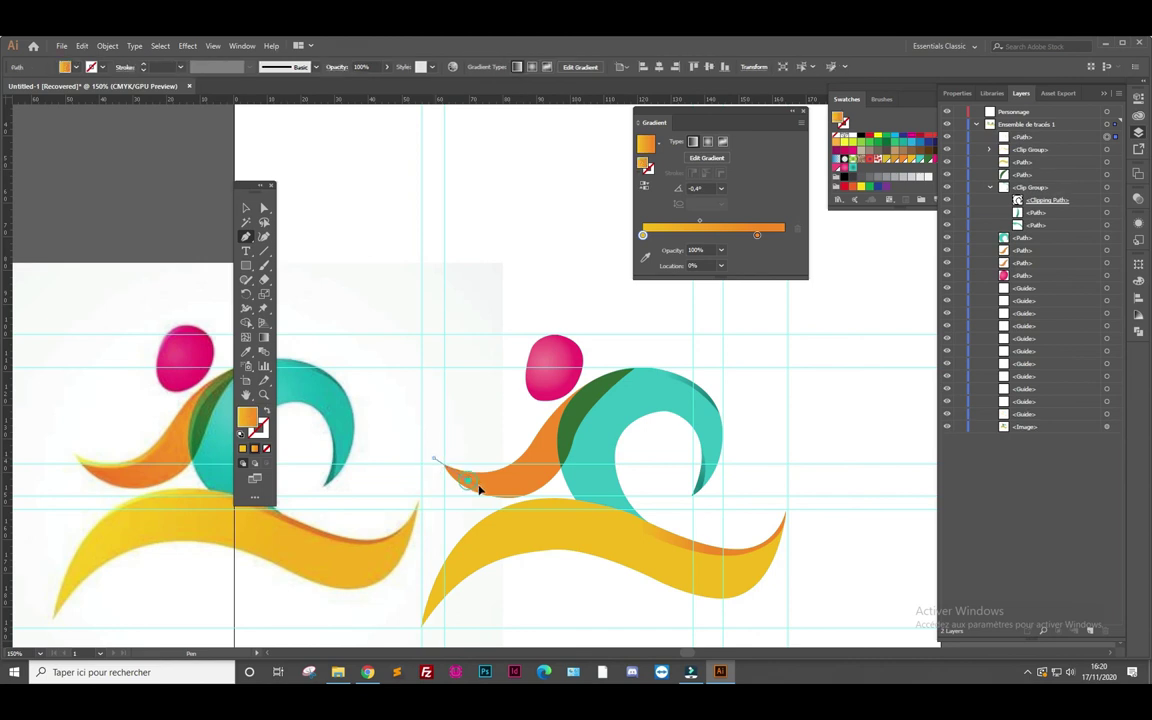
pyautogui.keyDown('ctrl'); pyautogui.click(535, 462); pyautogui.keyUp('ctrl')
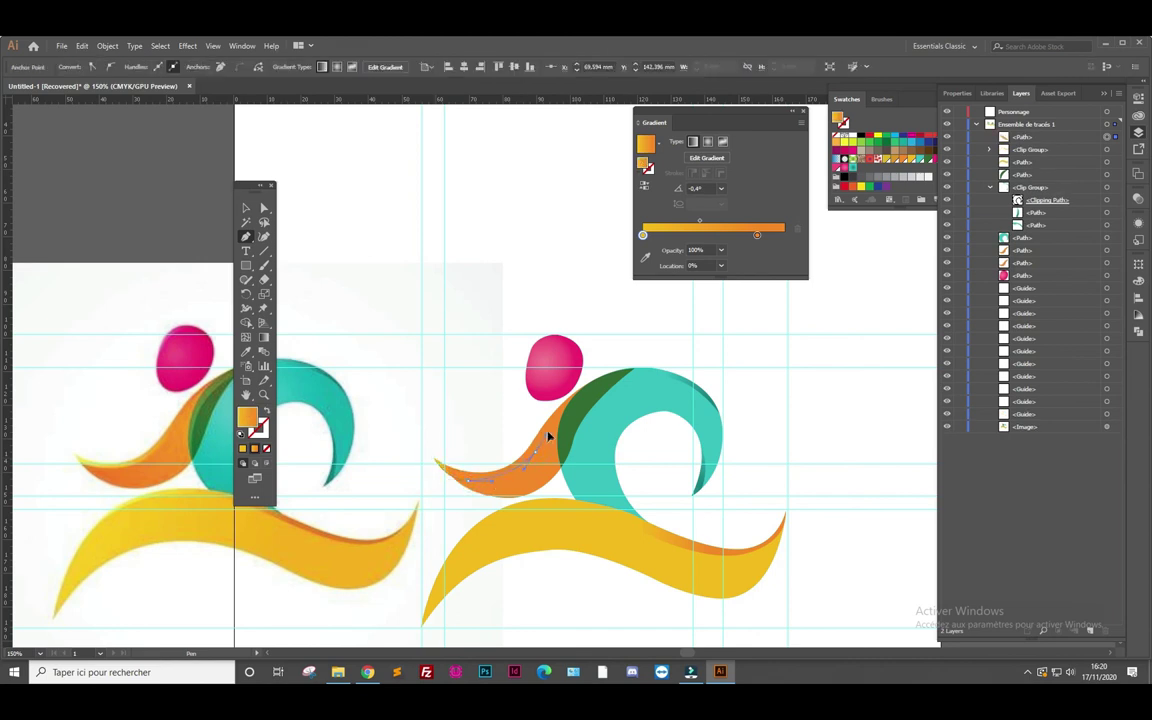
pyautogui.moveTo(548, 436)
pyautogui.mouseDown()
pyautogui.moveTo(508, 456)
pyautogui.moveTo(440, 461)
pyautogui.mouseUp()
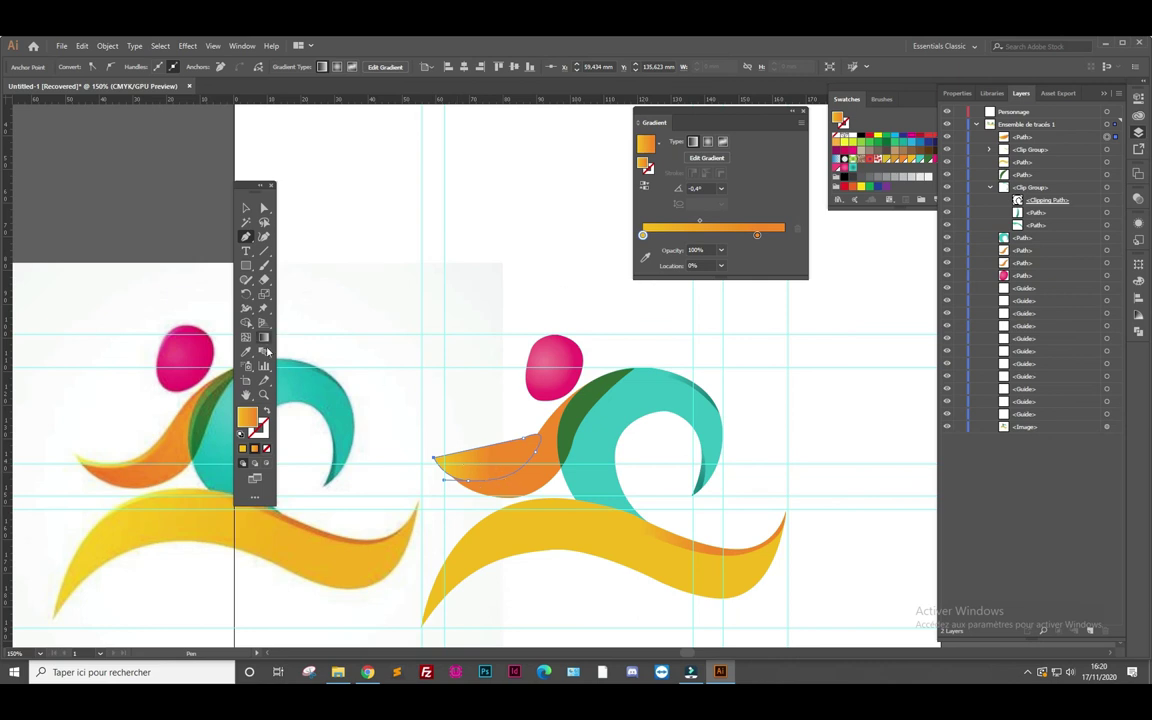
pyautogui.press('g')
pyautogui.moveTo(452, 469); pyautogui.dragTo(550, 437)
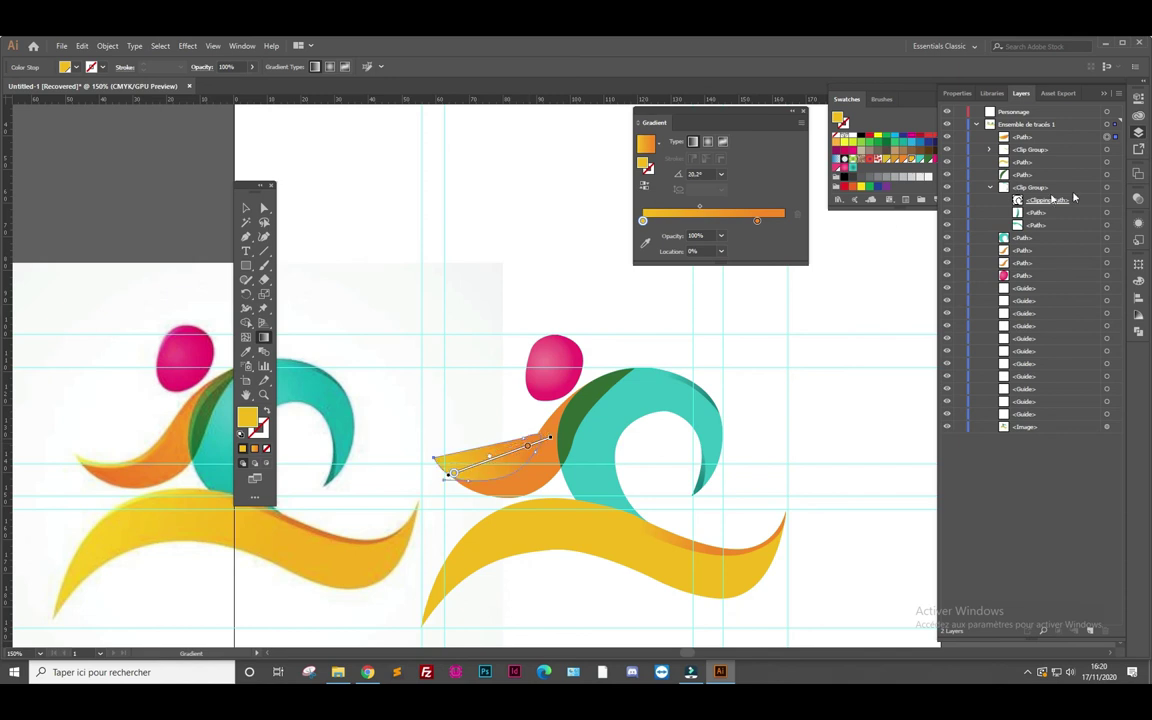
# Move the accent just above the orange arm in Layers and clip it inside the arm
pyautogui.moveTo(1050, 140); pyautogui.dragTo(1061, 247)
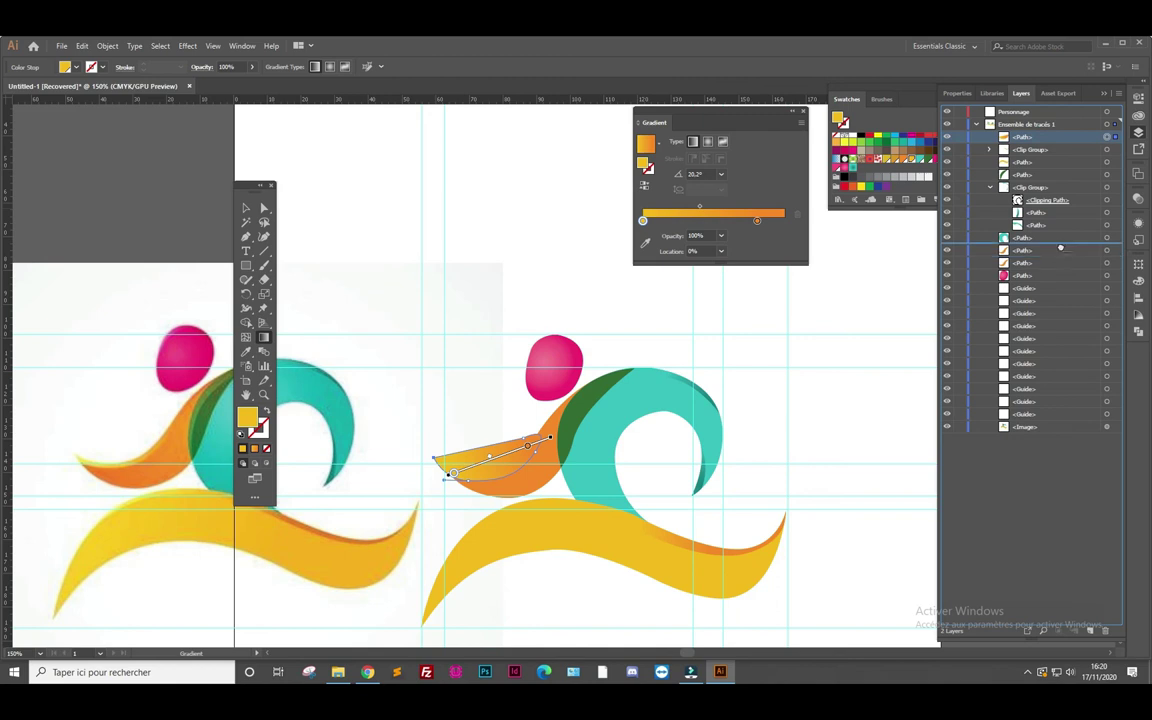
pyautogui.moveTo(1061, 247); pyautogui.dragTo(1062, 249)
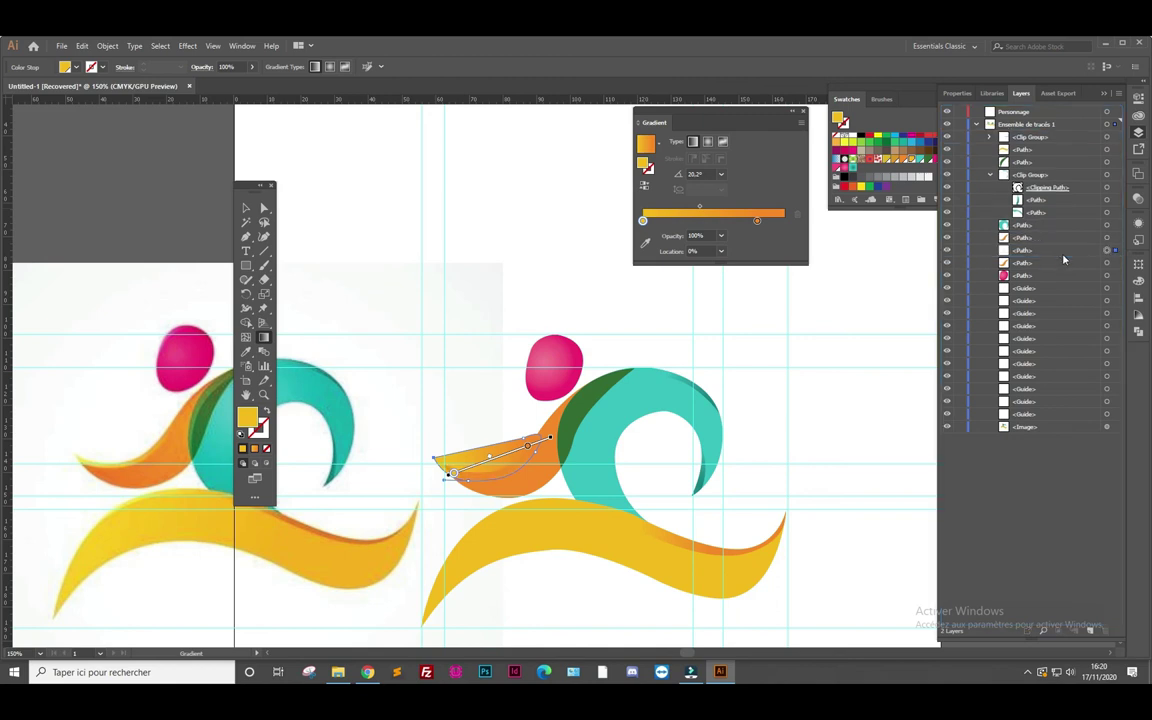
pyautogui.click(1106, 239)
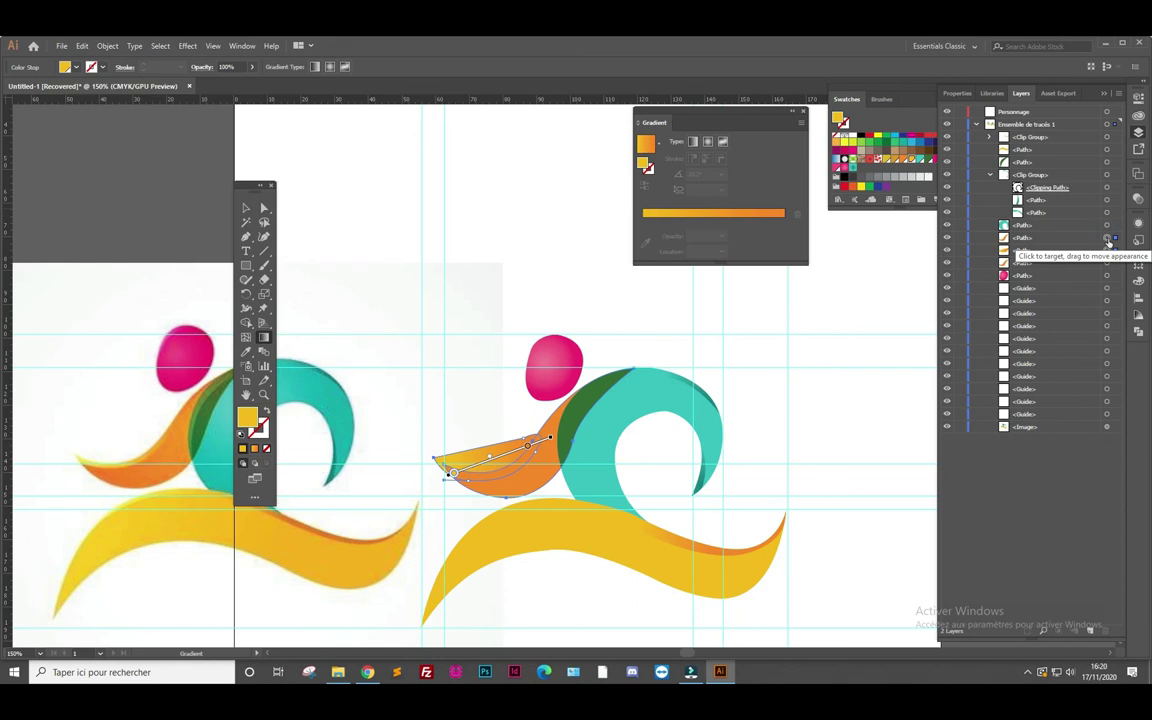
pyautogui.hotkey('ctrl', '7')
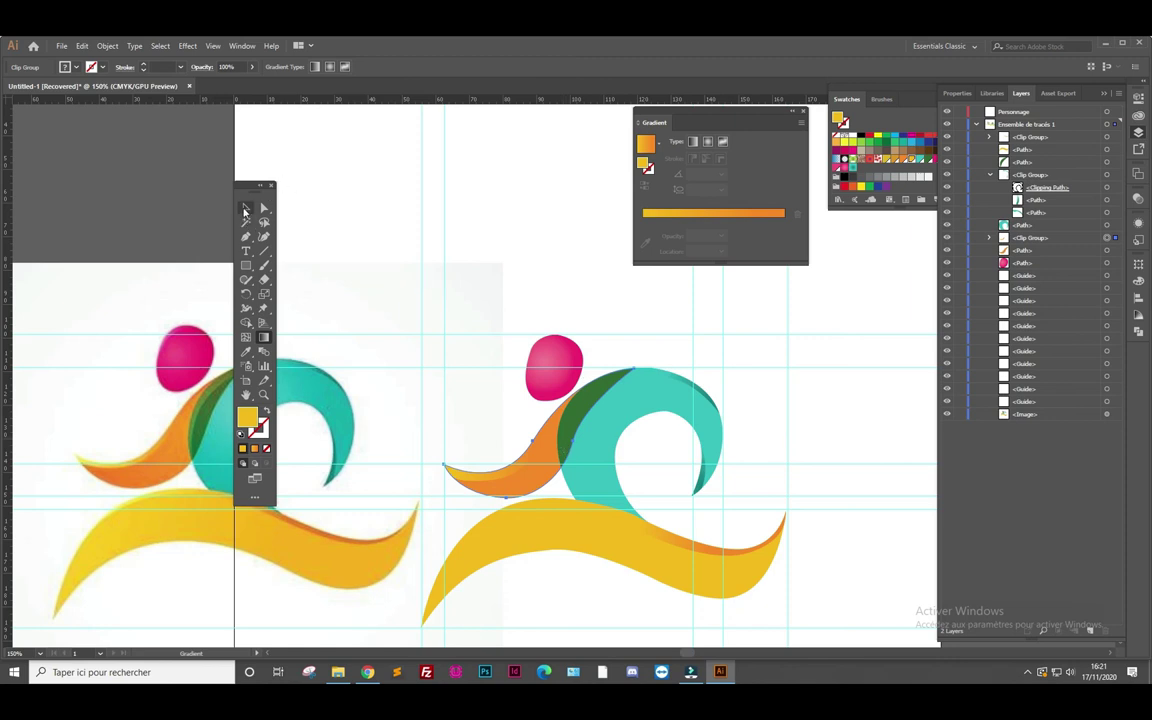
# Copy the dark green body piece and paste a copy in place
pyautogui.click(245, 207)
pyautogui.click(582, 409)
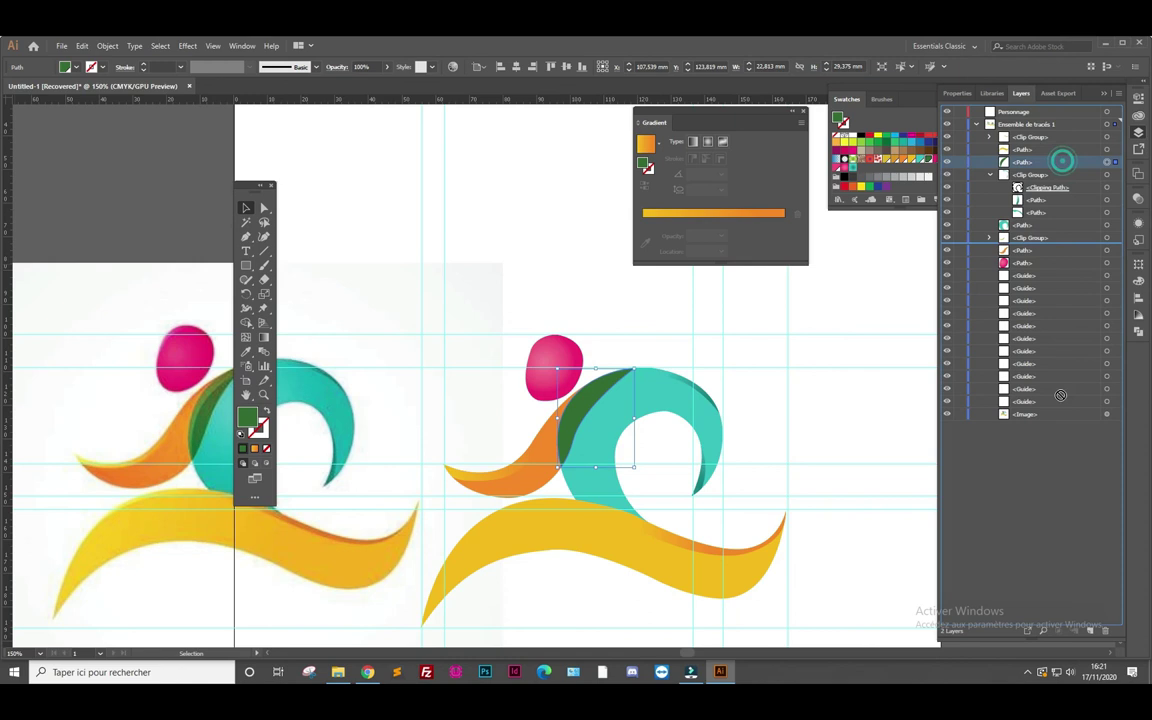
pyautogui.hotkey('ctrl', 'c')
pyautogui.hotkey('ctrl', 'f')
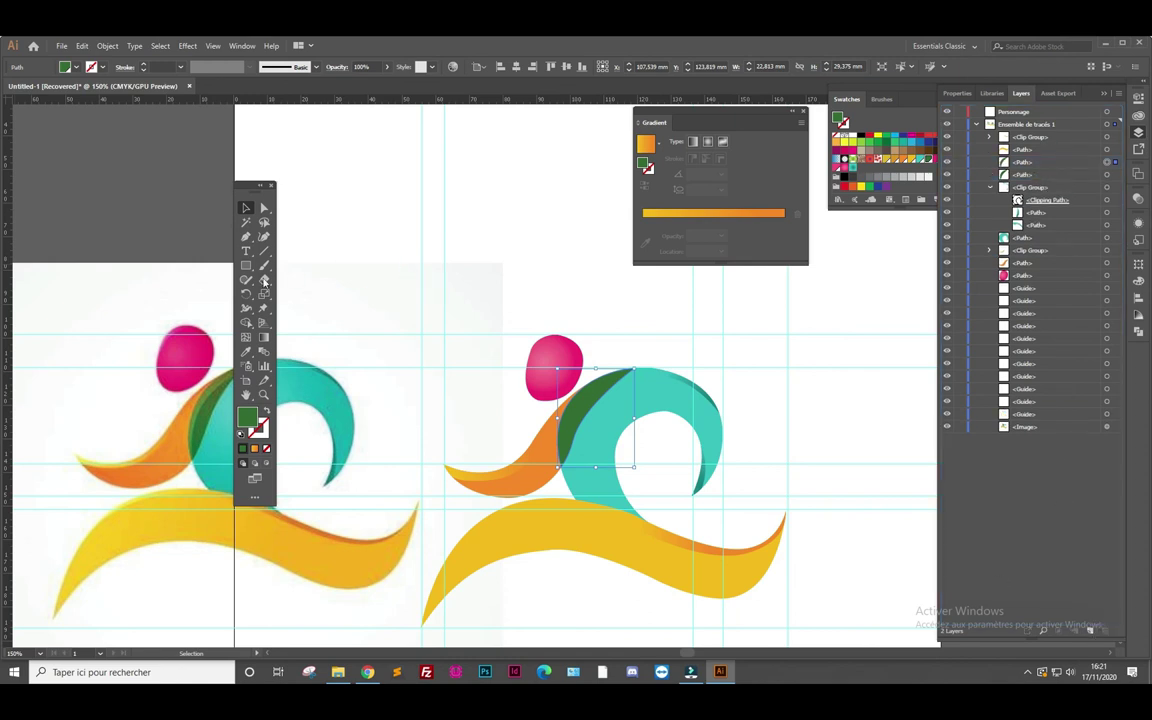
# Draw a closed leaf shape curving up along the green area at the top of the body
pyautogui.click(245, 236)
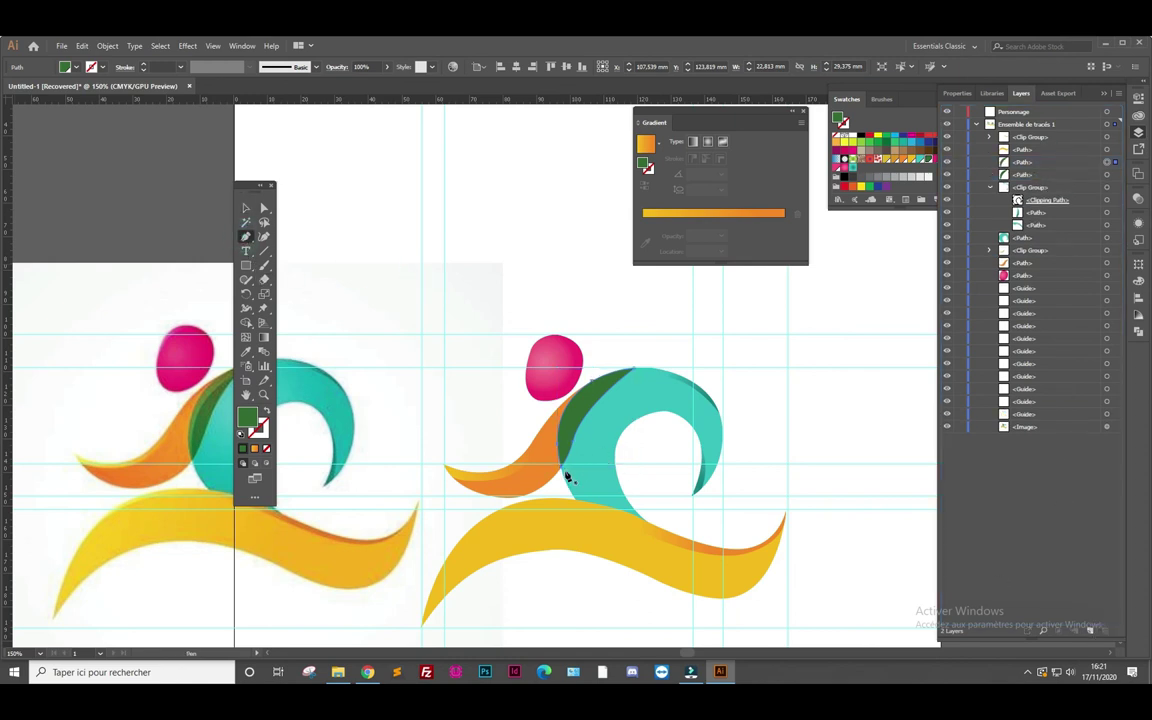
pyautogui.click(560, 483)
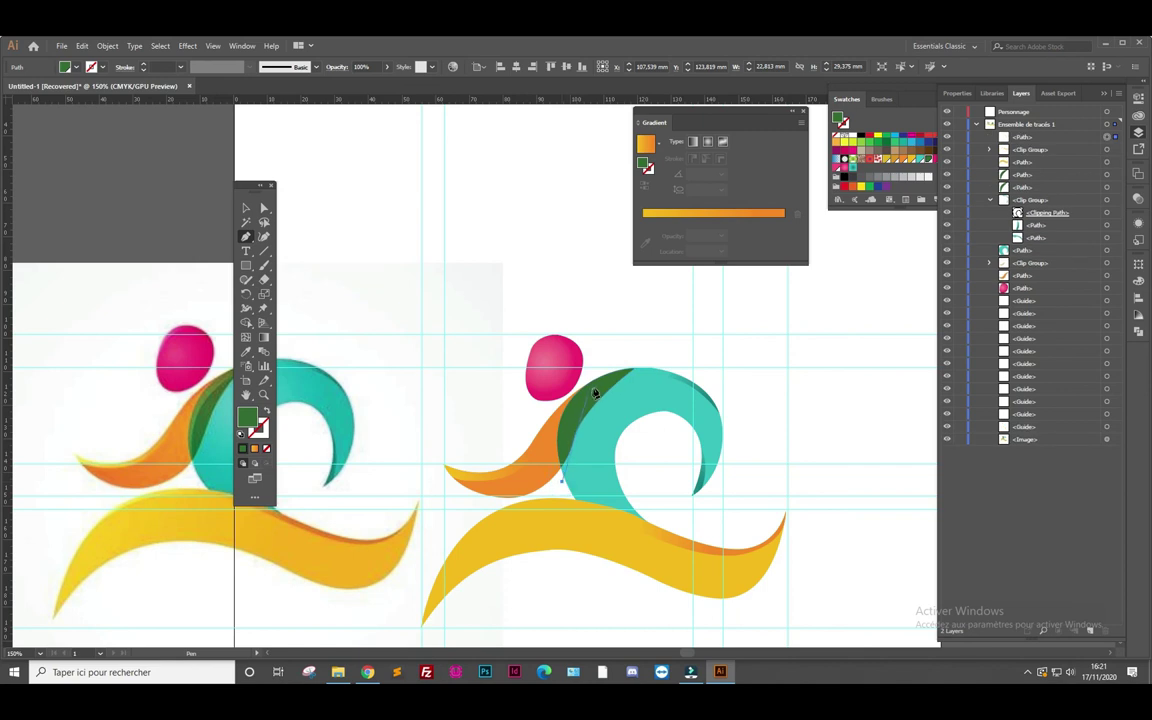
pyautogui.moveTo(625, 370); pyautogui.dragTo(628, 358)
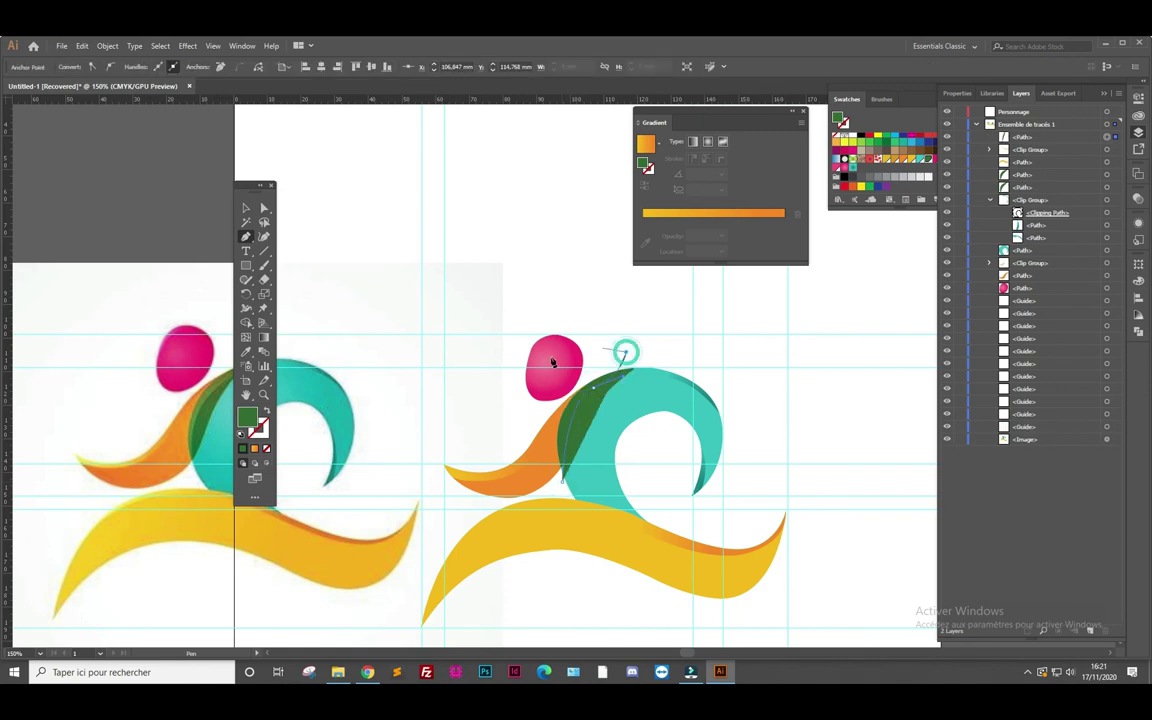
pyautogui.moveTo(563, 487); pyautogui.dragTo(610, 560)
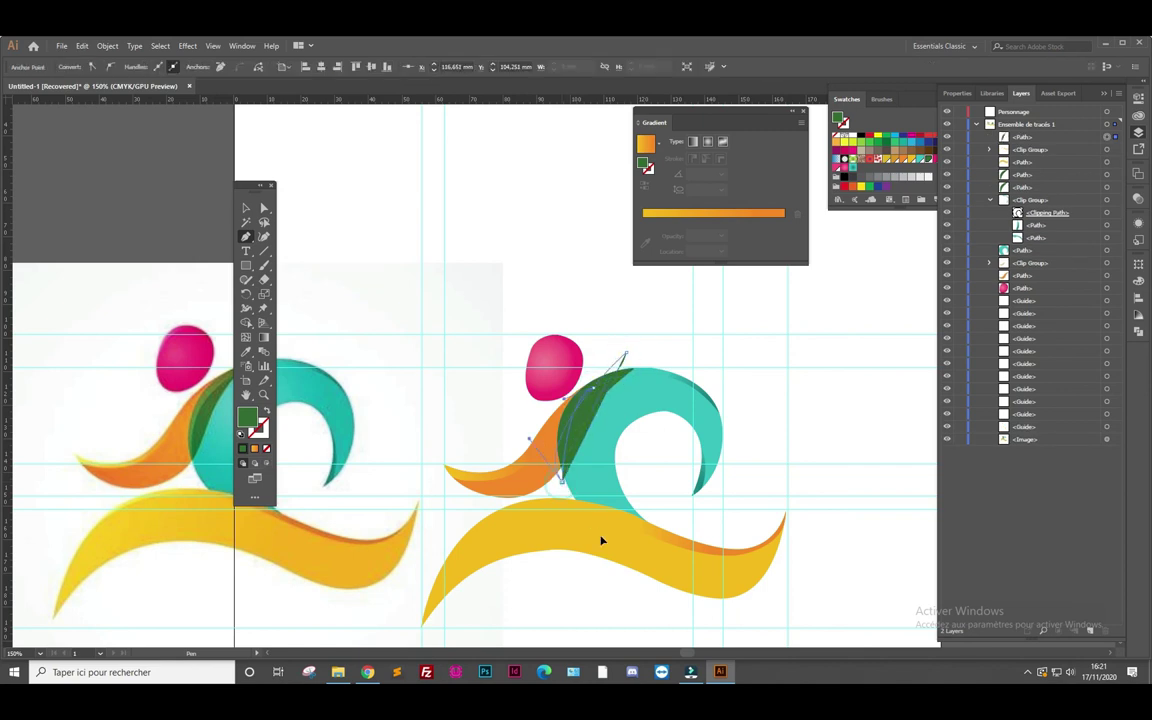
# Place the leaf just above the body shape in Layers and clip it inside with Ctrl+7
pyautogui.click(1105, 94)
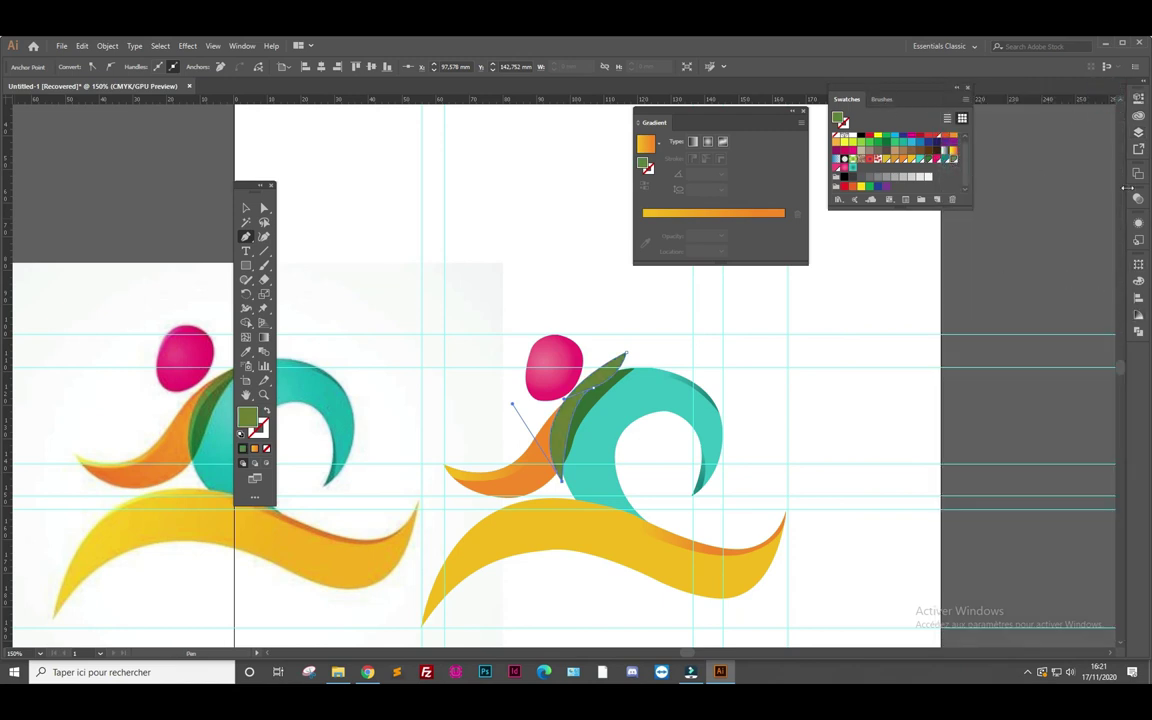
pyautogui.click(1137, 131)
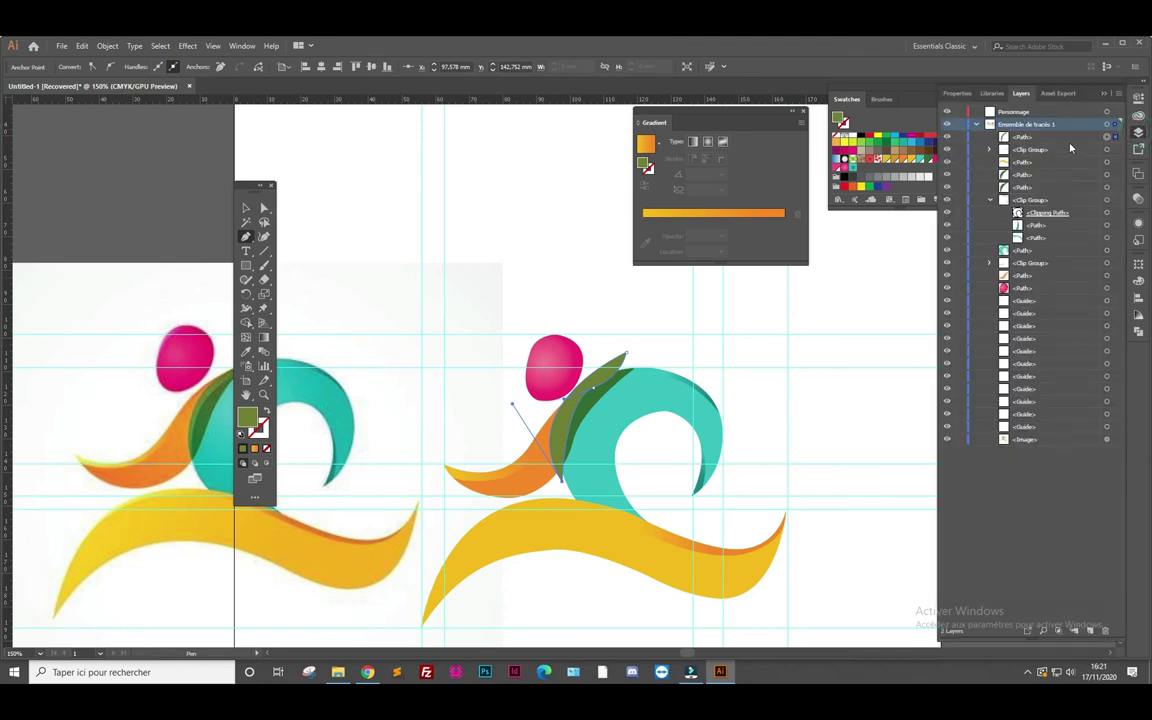
pyautogui.moveTo(1074, 140); pyautogui.dragTo(1070, 186)
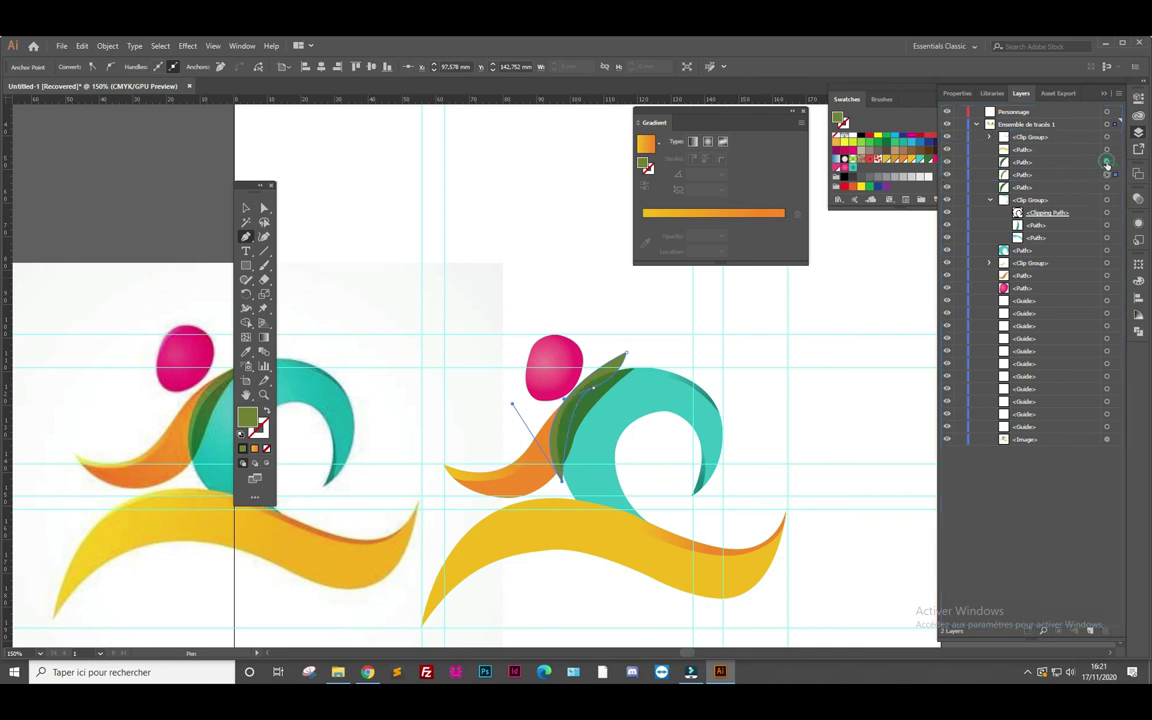
pyautogui.moveTo(1071, 188); pyautogui.dragTo(1075, 168)
pyautogui.hotkey('ctrl', '7')
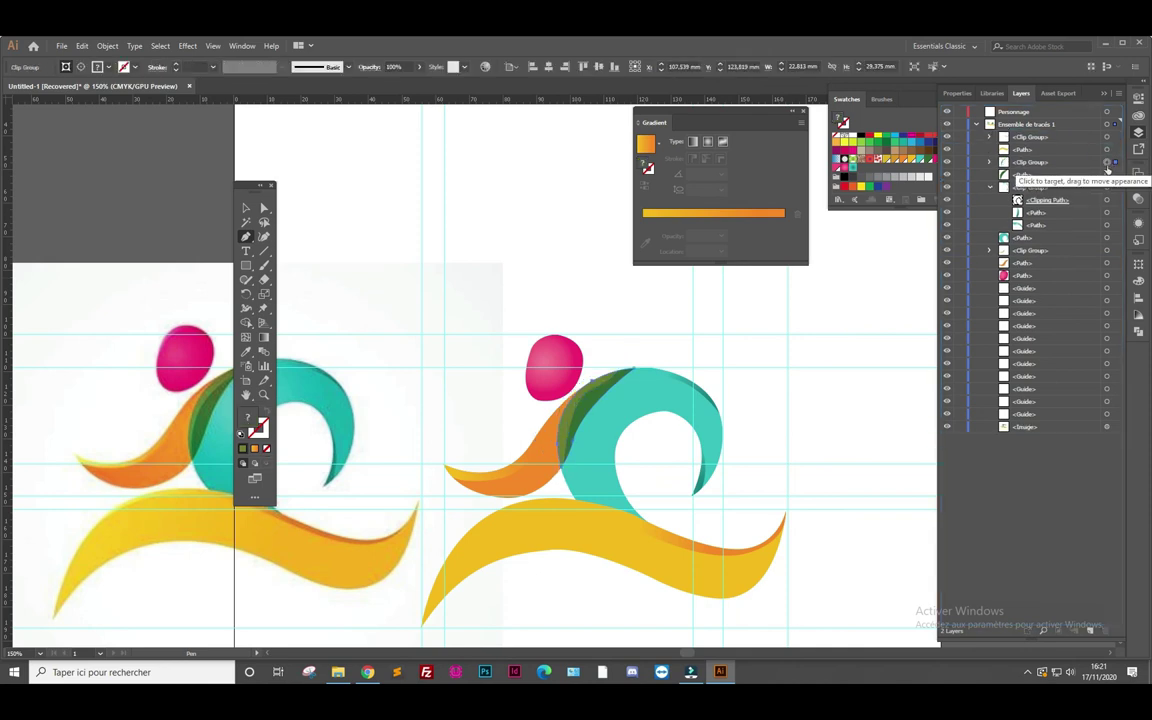
# Select the traced runner figure and drag it right and slightly down, clear of the reference image
pyautogui.click(245, 207)
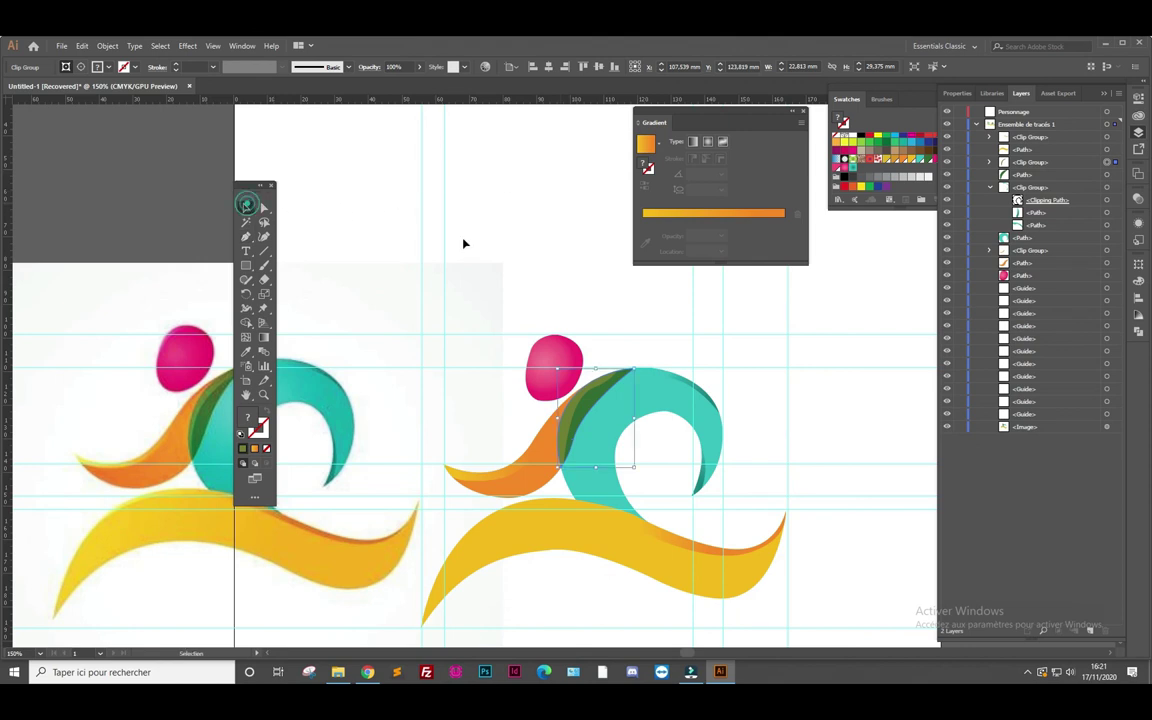
pyautogui.click(479, 238)
pyautogui.scroll(-2, 470, 383)
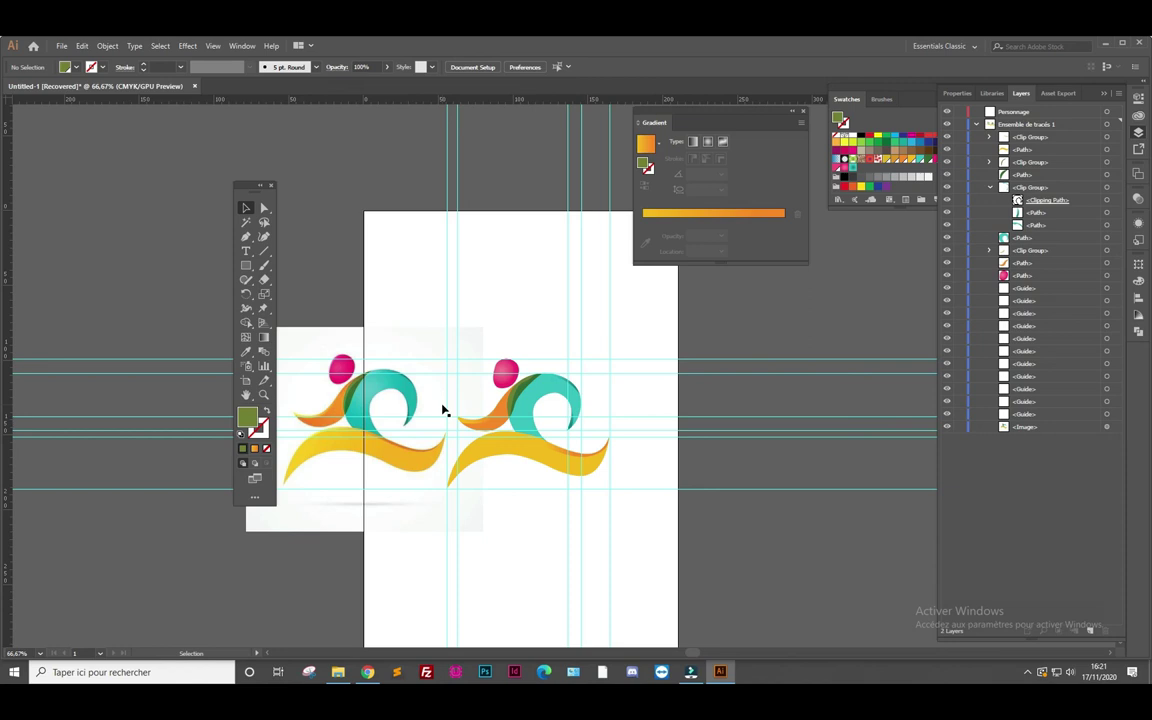
pyautogui.moveTo(465, 319); pyautogui.dragTo(614, 527)
pyautogui.click(451, 285)
pyautogui.click(560, 461)
pyautogui.moveTo(563, 463); pyautogui.dragTo(609, 477)
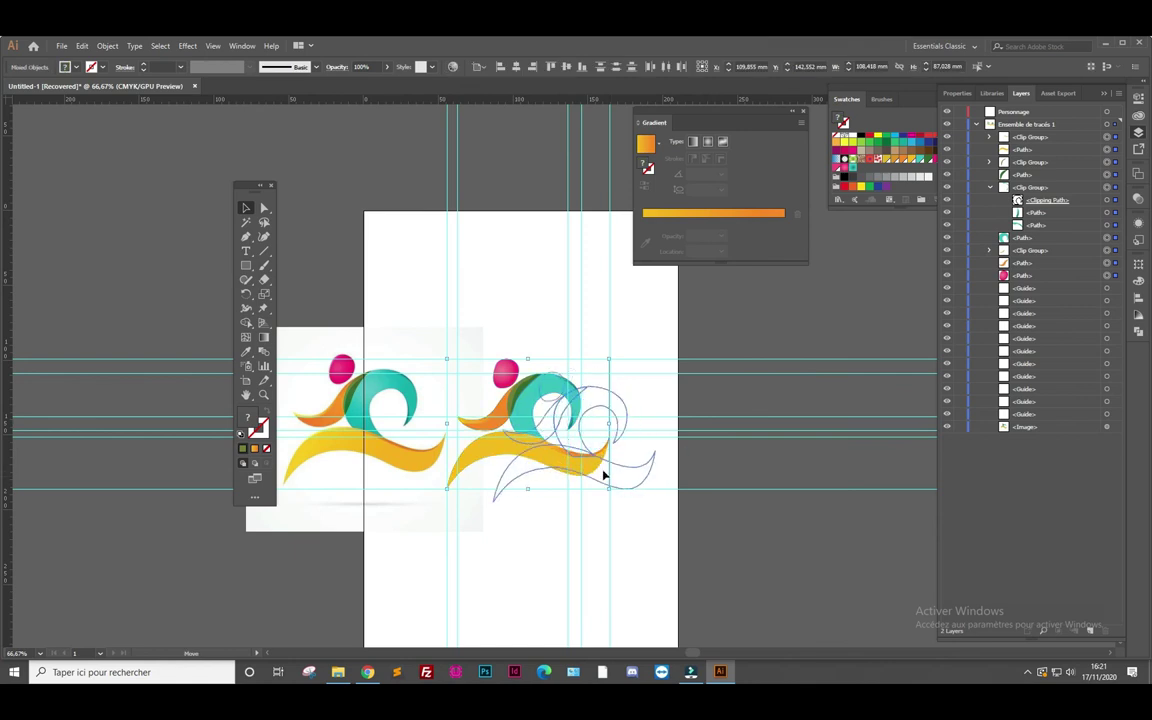